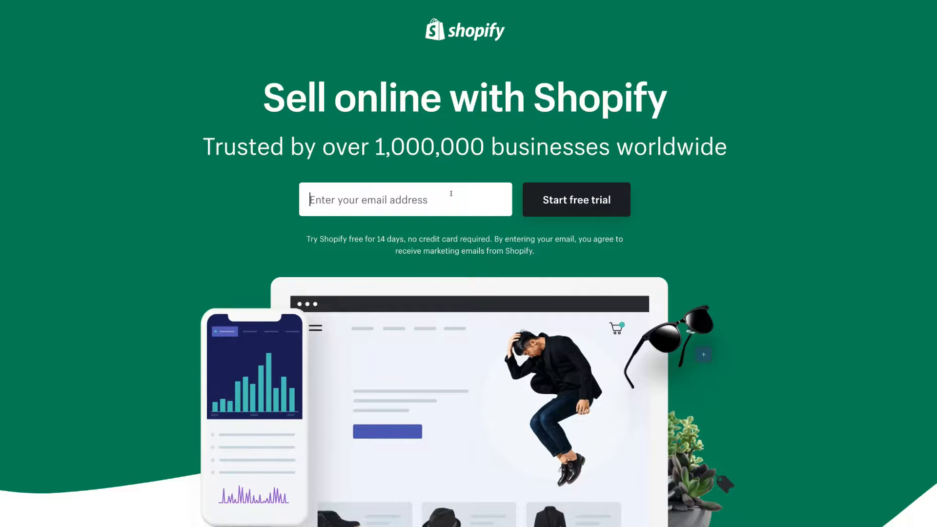
Step: Sign up for the free trial with the e-mail address, account password and store name "Giant Clothing & Co", and create the store
{"action": "key", "text": "ctrl+v"}
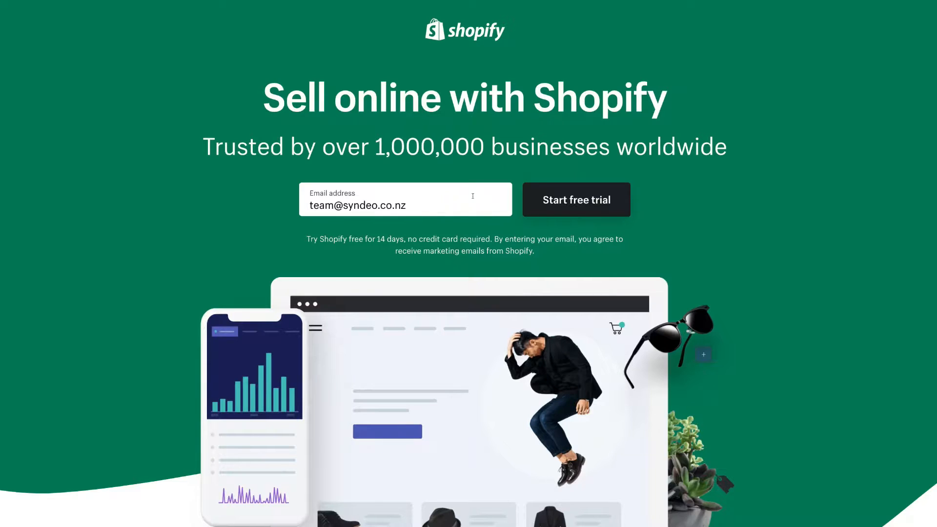
{"action": "left_click", "coordinate": [584, 206]}
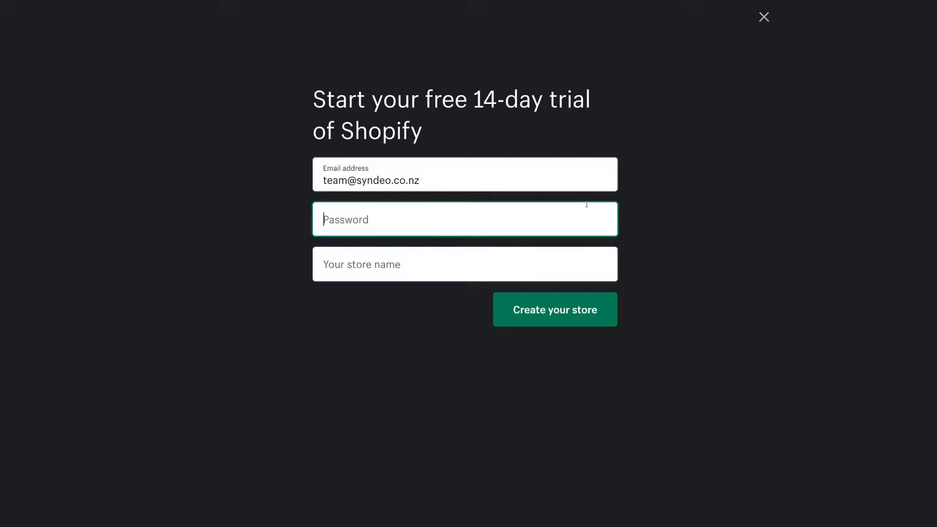
{"action": "key", "text": "ctrl+v"}
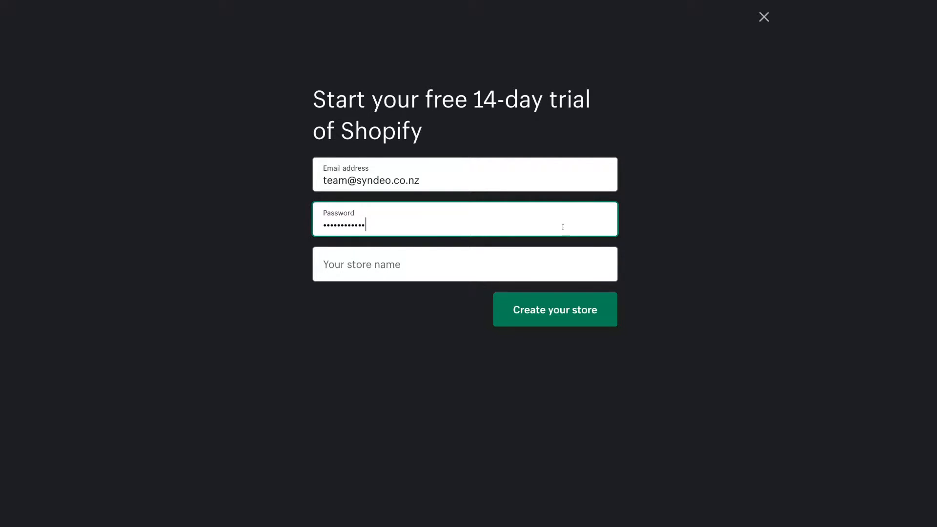
{"action": "left_click", "coordinate": [480, 259]}
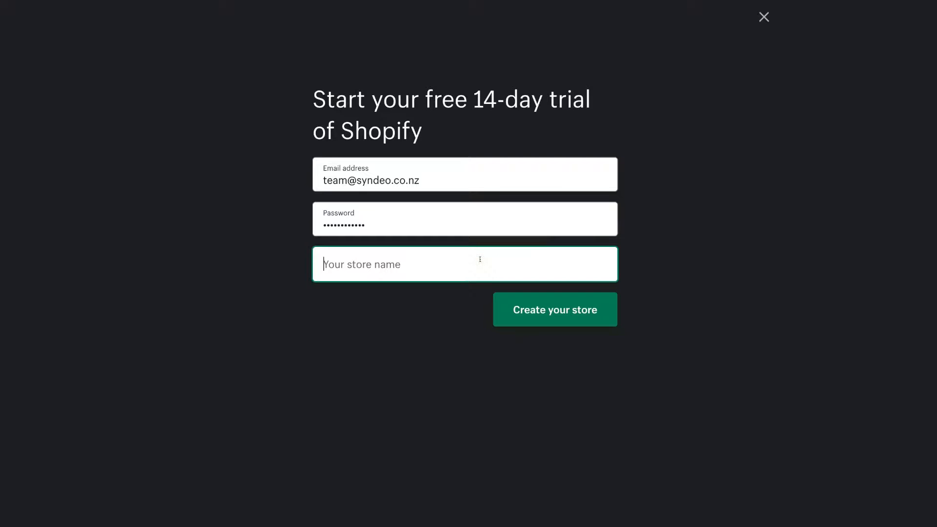
{"action": "type", "text": "Giant Clothing & Co"}
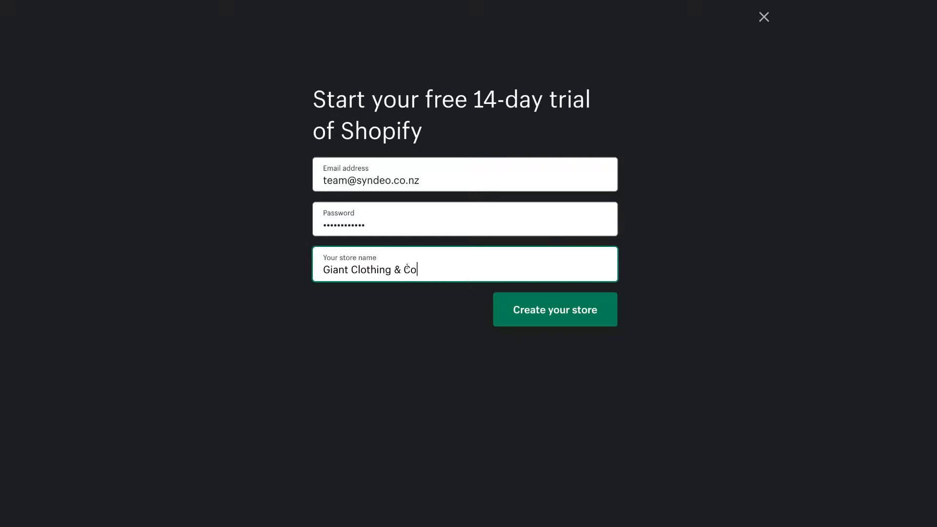
{"action": "left_click", "coordinate": [572, 314]}
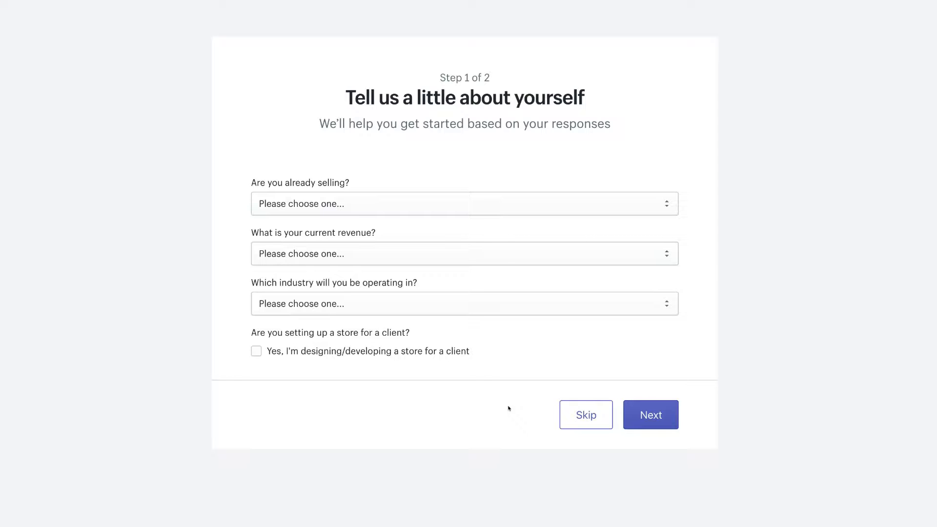
Step: Answer that the business is "I'm selling, just not online" and wants to sell "Online only"
{"action": "left_click", "coordinate": [618, 205]}
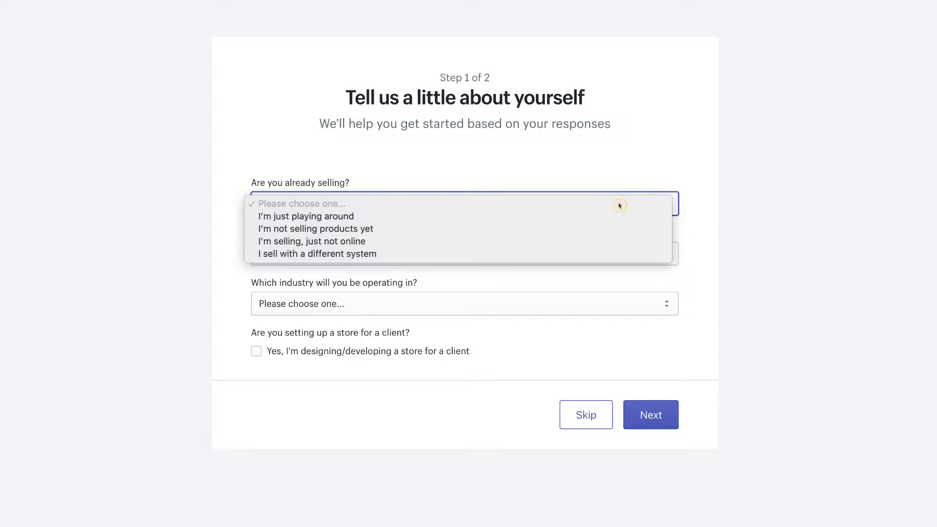
{"action": "left_click", "coordinate": [538, 243]}
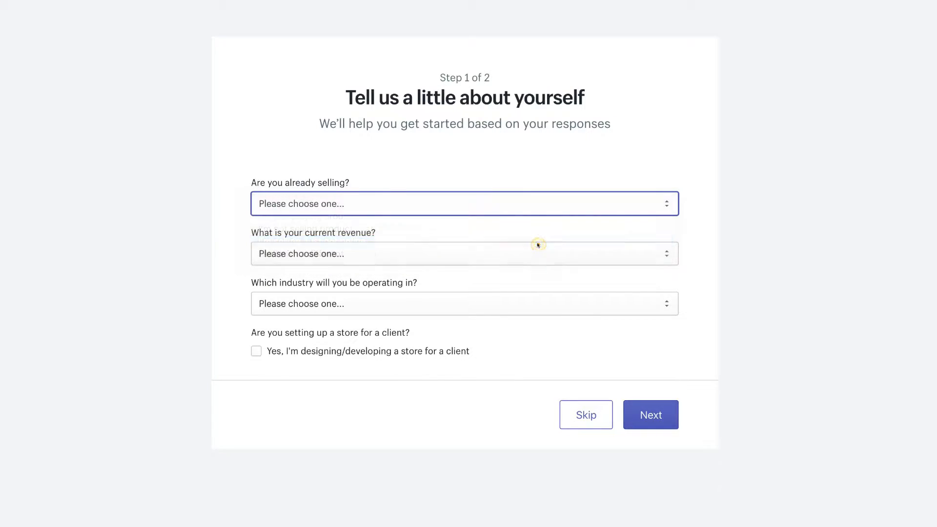
{"action": "left_click", "coordinate": [466, 253]}
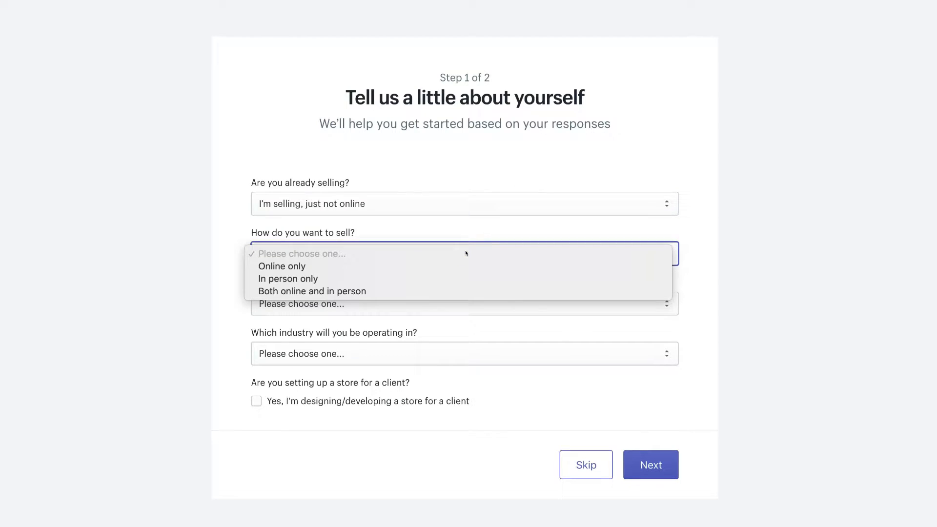
{"action": "left_click", "coordinate": [418, 265]}
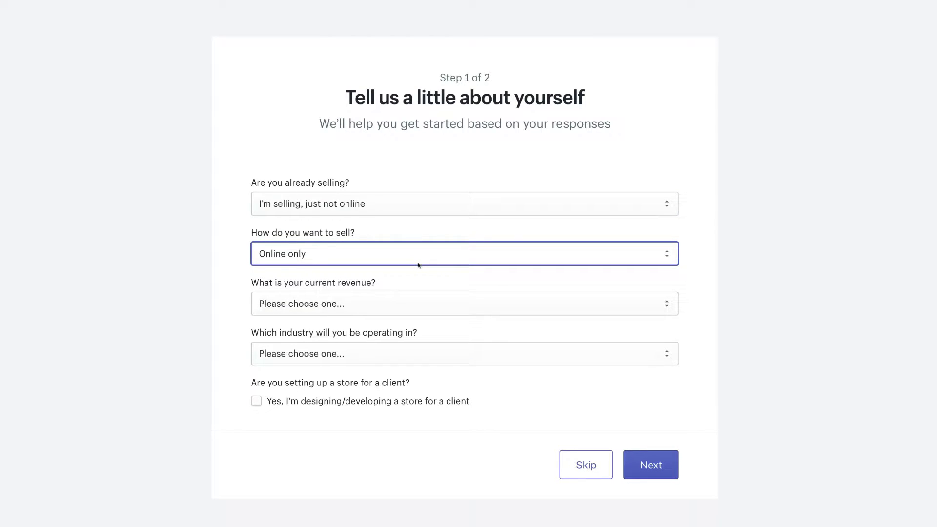
Step: Set the current revenue to "$0 NZD (I'm just getting started)" and the operating industry to Clothing
{"action": "left_click", "coordinate": [433, 299]}
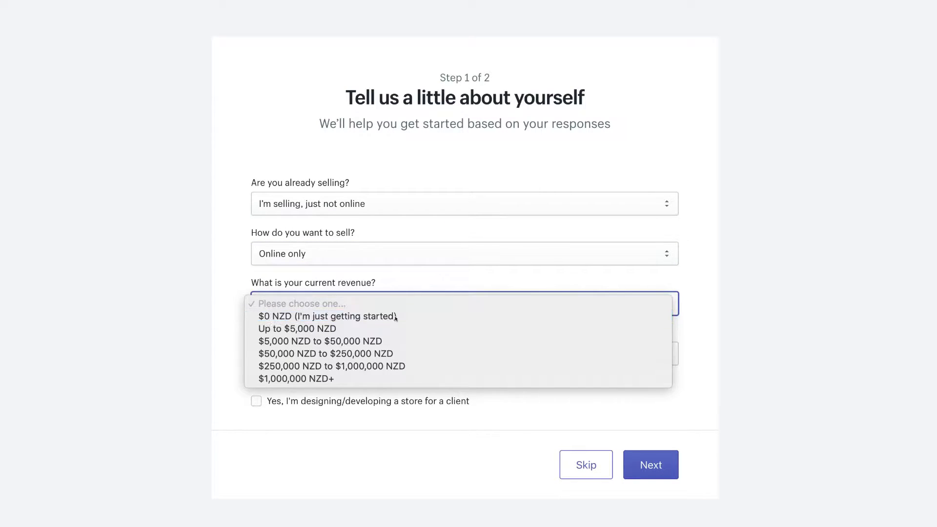
{"action": "left_click", "coordinate": [396, 317]}
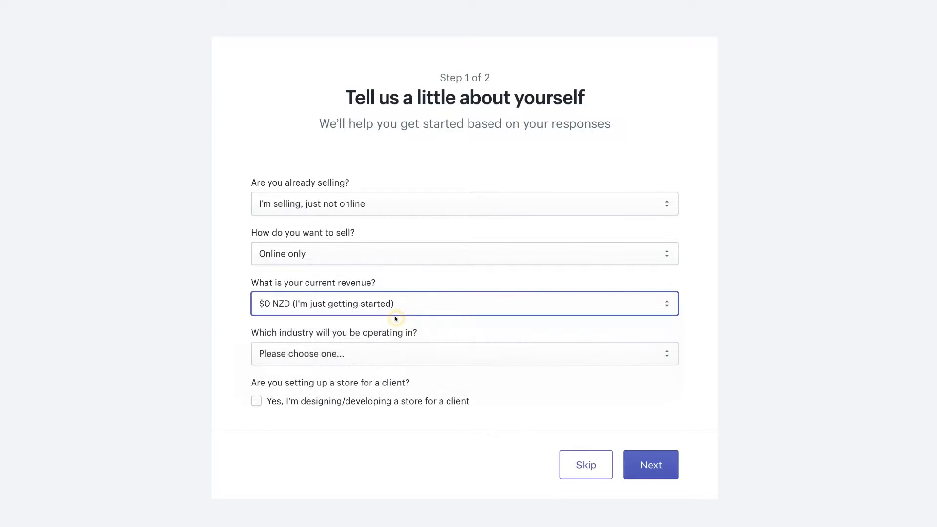
{"action": "left_click", "coordinate": [402, 348]}
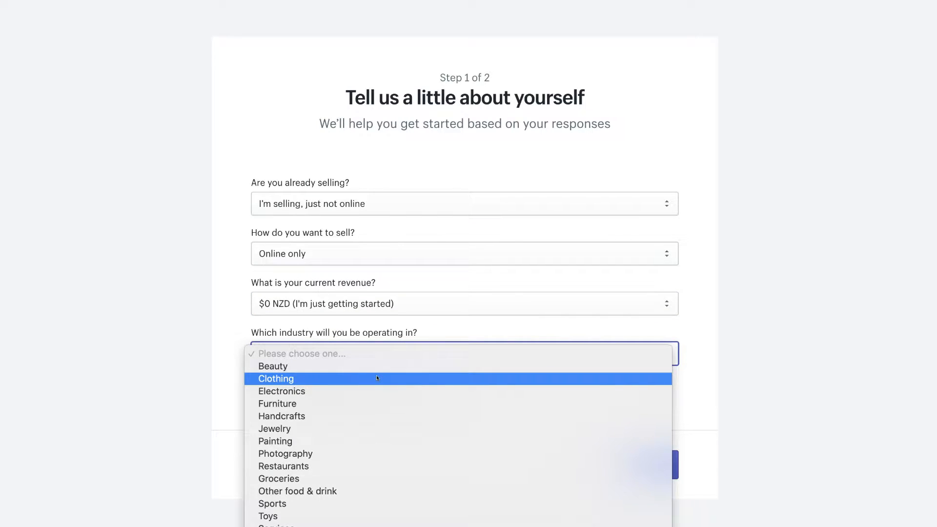
{"action": "left_click", "coordinate": [377, 378]}
{"action": "left_click", "coordinate": [335, 354]}
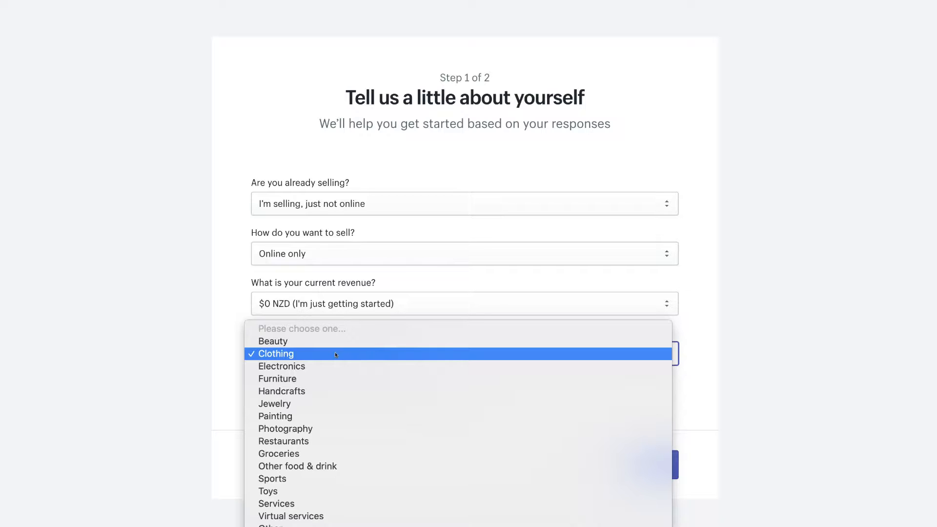
{"action": "left_click", "coordinate": [408, 355]}
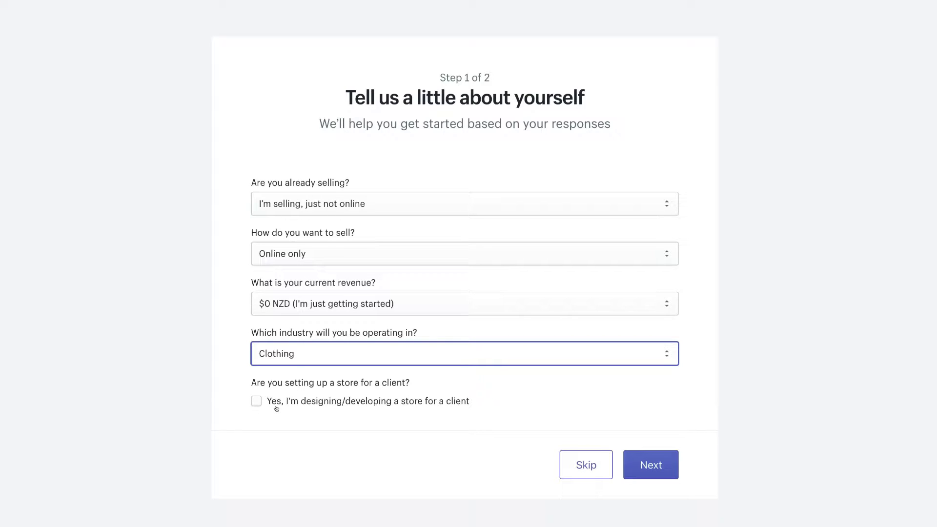
Step: Continue to the business address form, provide the owner's name and address details, and enter the store
{"action": "left_click", "coordinate": [656, 466]}
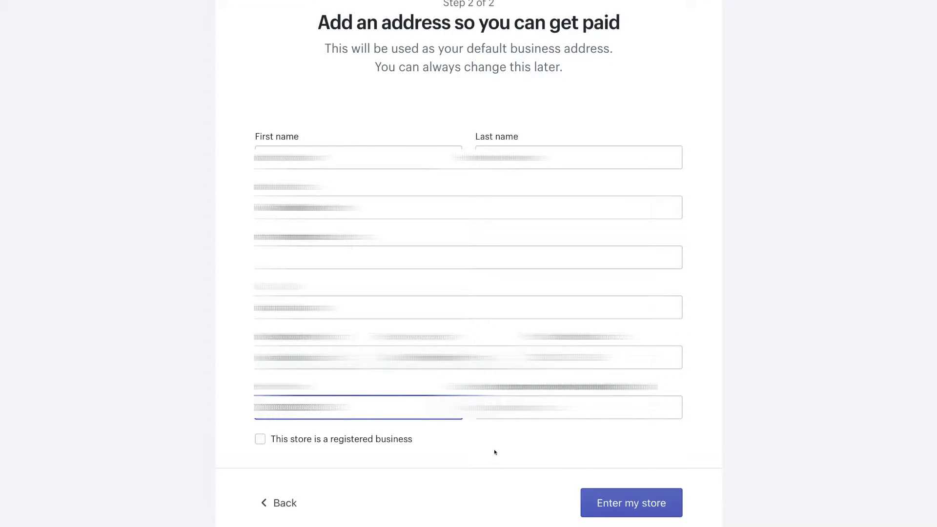
{"action": "left_click", "coordinate": [663, 505]}
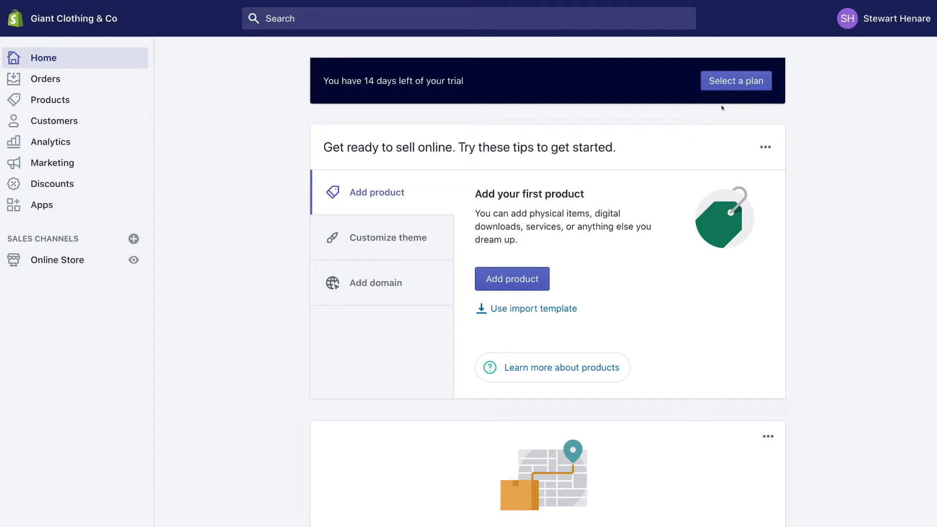
Step: Look through the cards on the store's home page, from the setup tips down to the customer information suggestions
{"action": "scroll", "coordinate": [227, 195], "scroll_direction": "down", "scroll_amount": 8}
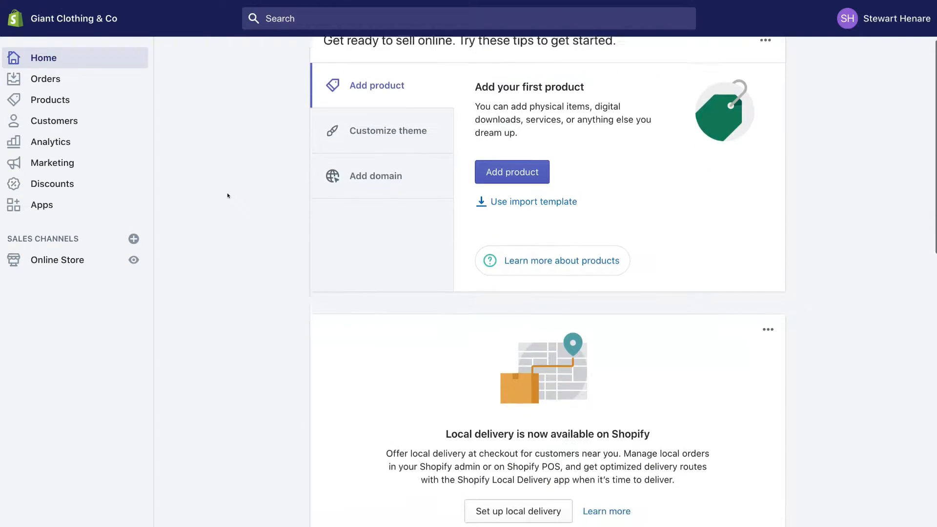
{"action": "scroll", "coordinate": [227, 195], "scroll_direction": "down", "scroll_amount": 3}
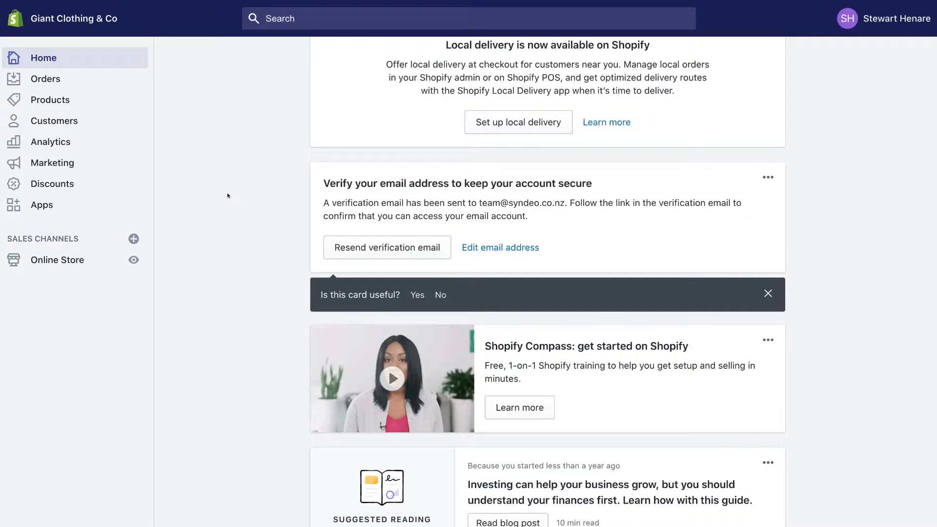
{"action": "scroll", "coordinate": [228, 196], "scroll_direction": "down", "scroll_amount": 1}
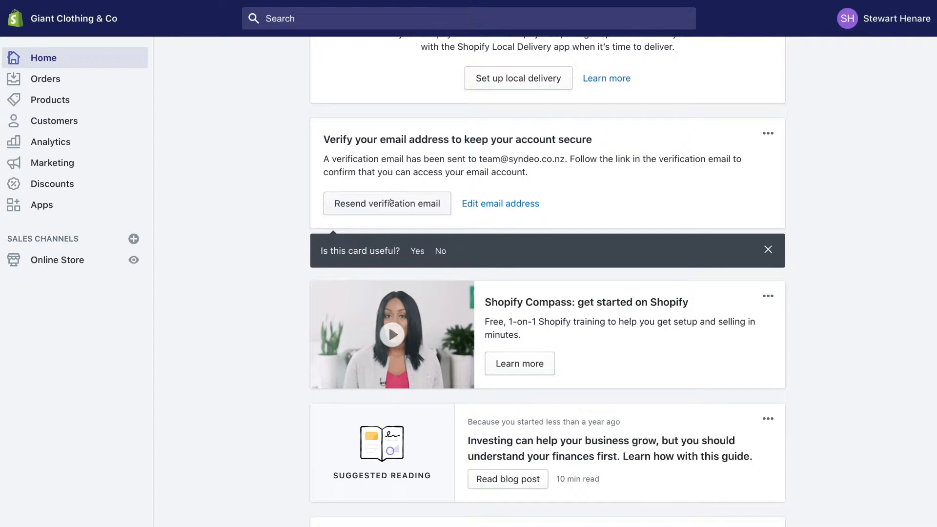
{"action": "scroll", "coordinate": [336, 214], "scroll_direction": "down", "scroll_amount": 3}
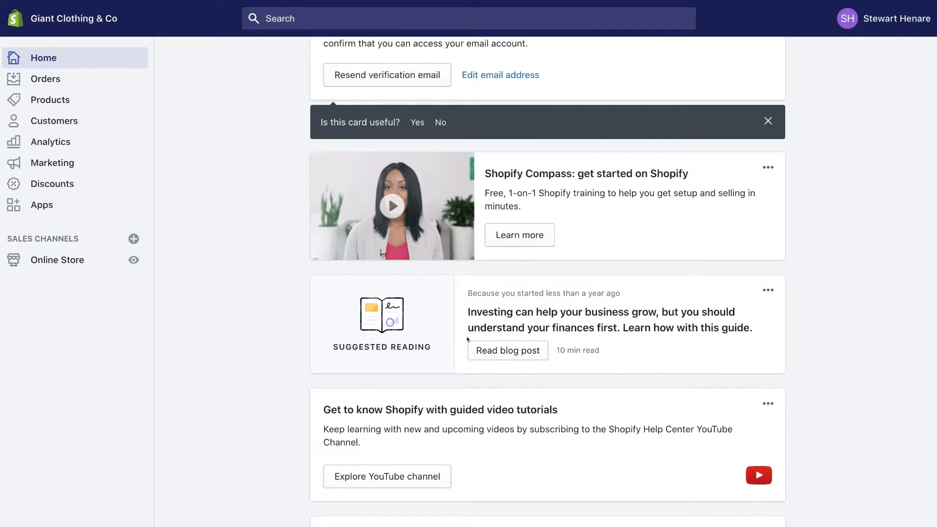
{"action": "scroll", "coordinate": [467, 339], "scroll_direction": "down", "scroll_amount": 5}
{"action": "scroll", "coordinate": [308, 356], "scroll_direction": "down", "scroll_amount": 2}
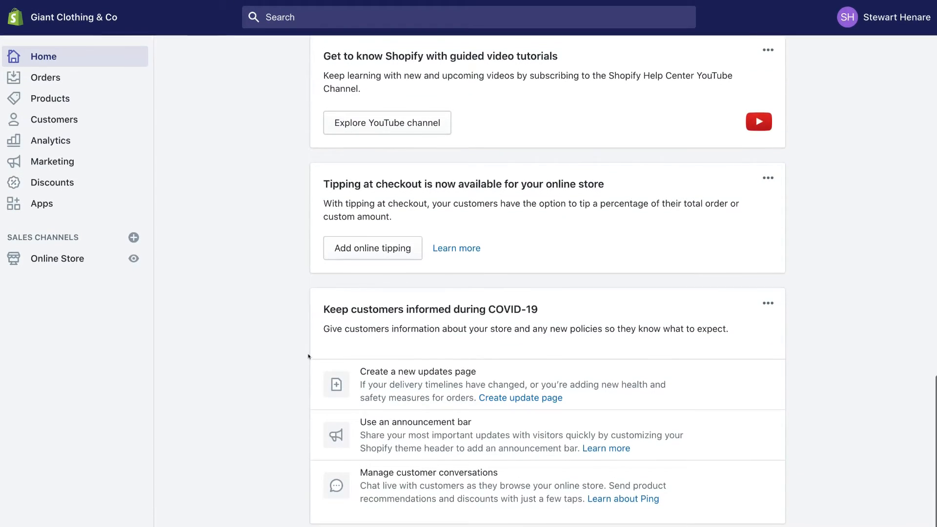
{"action": "scroll", "coordinate": [307, 355], "scroll_direction": "up", "scroll_amount": 10}
{"action": "scroll", "coordinate": [307, 354], "scroll_direction": "up", "scroll_amount": 5}
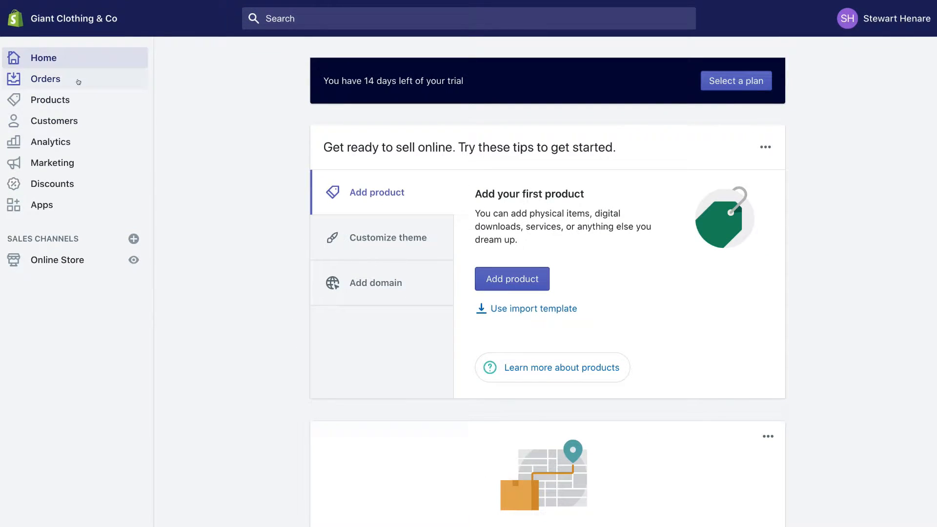
Step: View the Orders, Products and Customers sections of the store admin in turn
{"action": "left_click", "coordinate": [45, 78]}
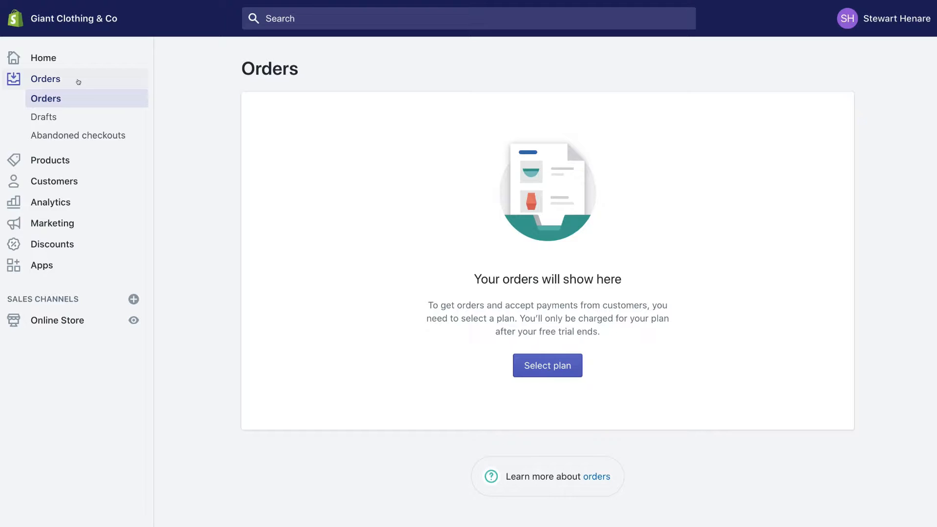
{"action": "left_click", "coordinate": [61, 161]}
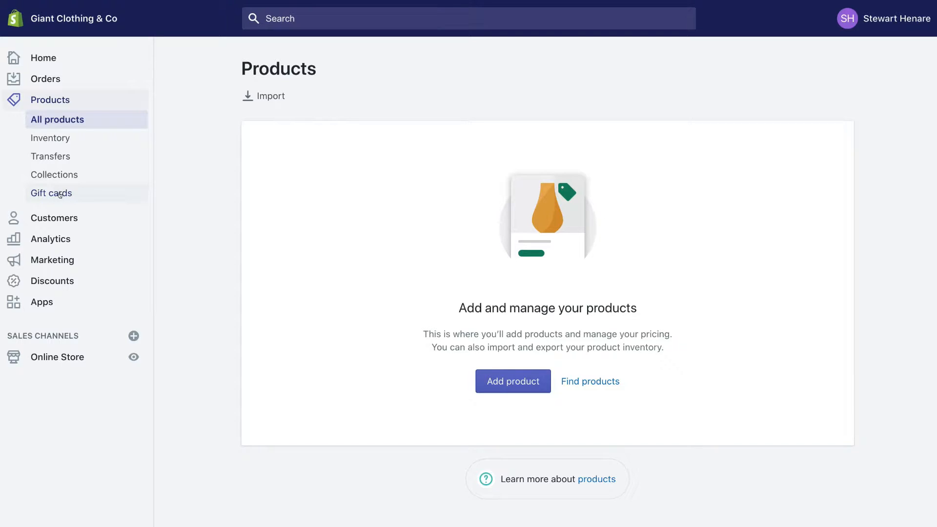
{"action": "left_click", "coordinate": [57, 215]}
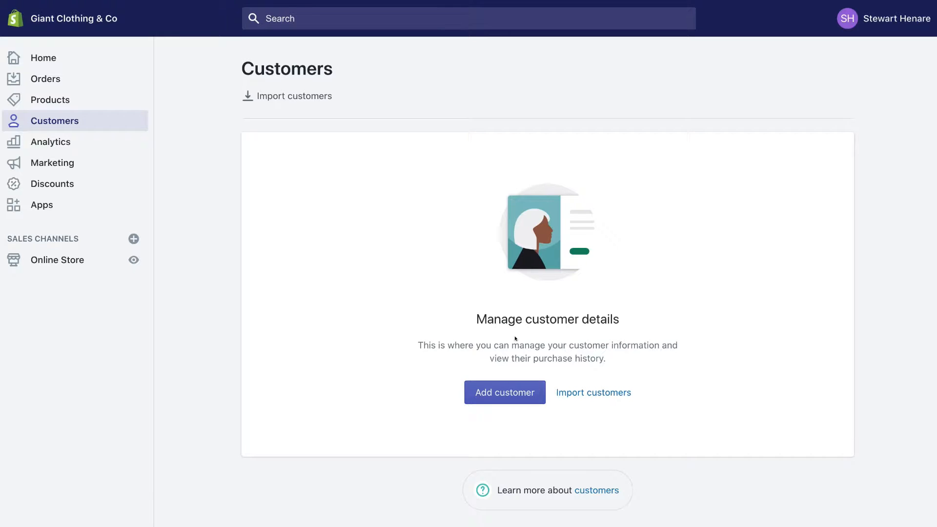
Step: Open the Analytics overview dashboard and examine its sales, sessions, conversion and order cards
{"action": "left_click", "coordinate": [88, 138]}
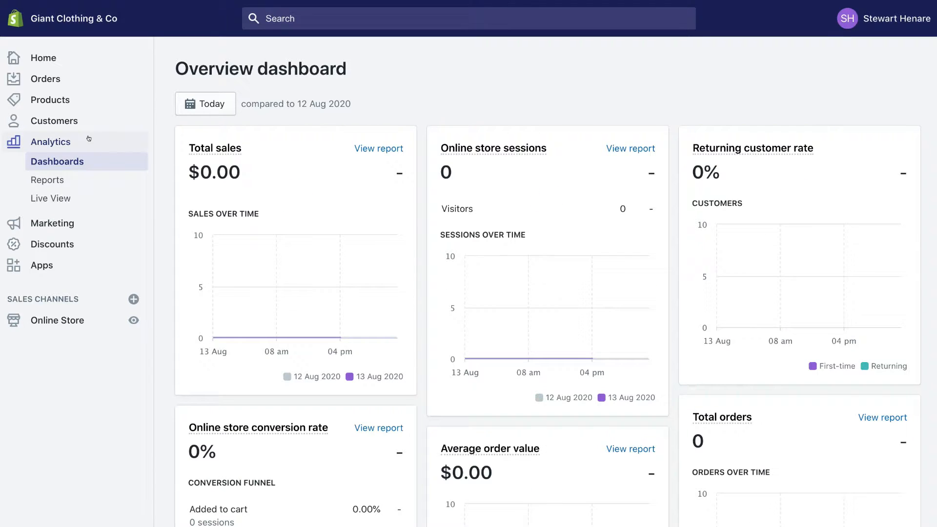
{"action": "scroll", "coordinate": [88, 138], "scroll_direction": "down", "scroll_amount": 2}
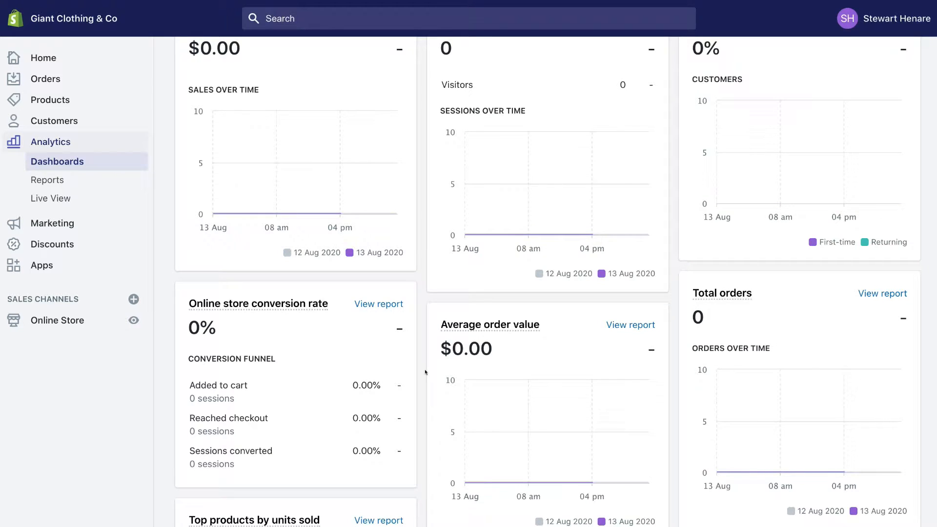
{"action": "scroll", "coordinate": [425, 372], "scroll_direction": "down", "scroll_amount": 6}
{"action": "scroll", "coordinate": [425, 372], "scroll_direction": "down", "scroll_amount": 3}
{"action": "scroll", "coordinate": [425, 373], "scroll_direction": "up", "scroll_amount": 4}
{"action": "scroll", "coordinate": [425, 373], "scroll_direction": "up", "scroll_amount": 2}
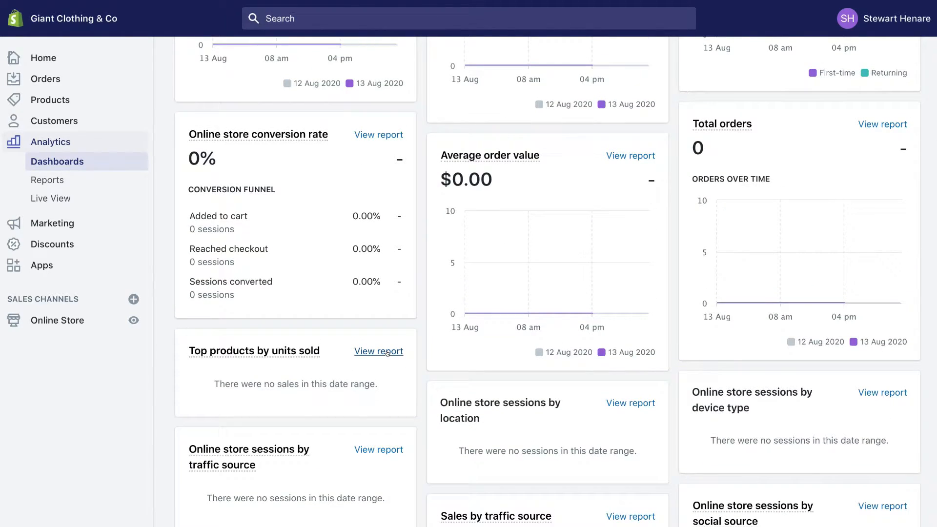
{"action": "scroll", "coordinate": [412, 308], "scroll_direction": "up", "scroll_amount": 3}
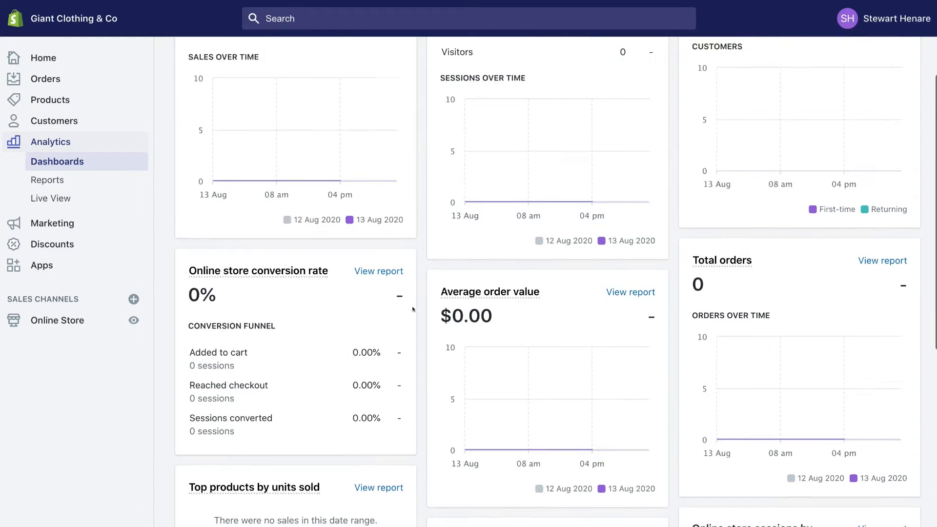
{"action": "scroll", "coordinate": [419, 303], "scroll_direction": "up", "scroll_amount": 3}
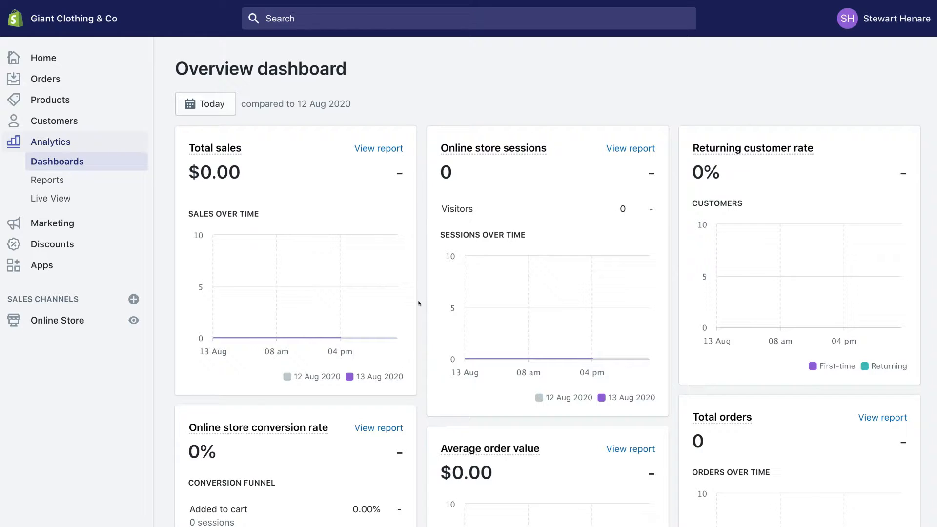
Step: View the analytics Reports page and the Live View of store visitors
{"action": "left_click", "coordinate": [76, 180]}
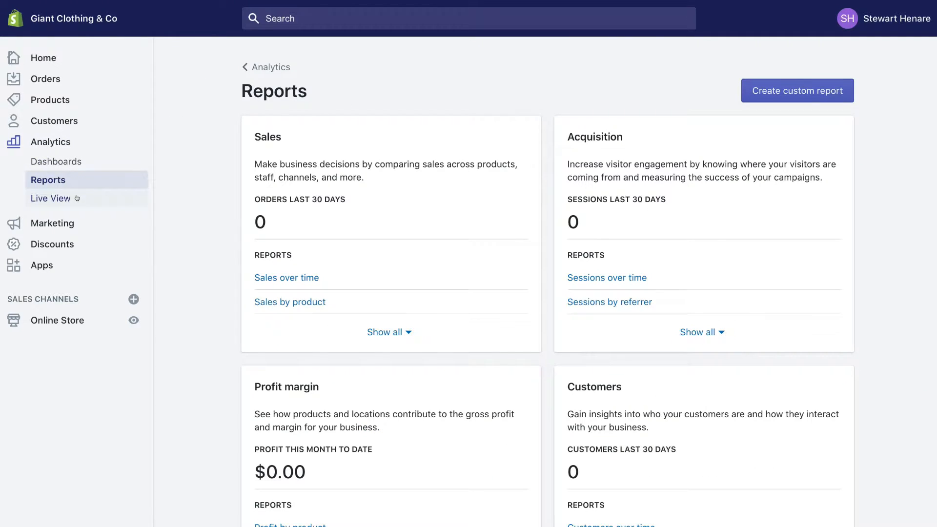
{"action": "left_click", "coordinate": [76, 198]}
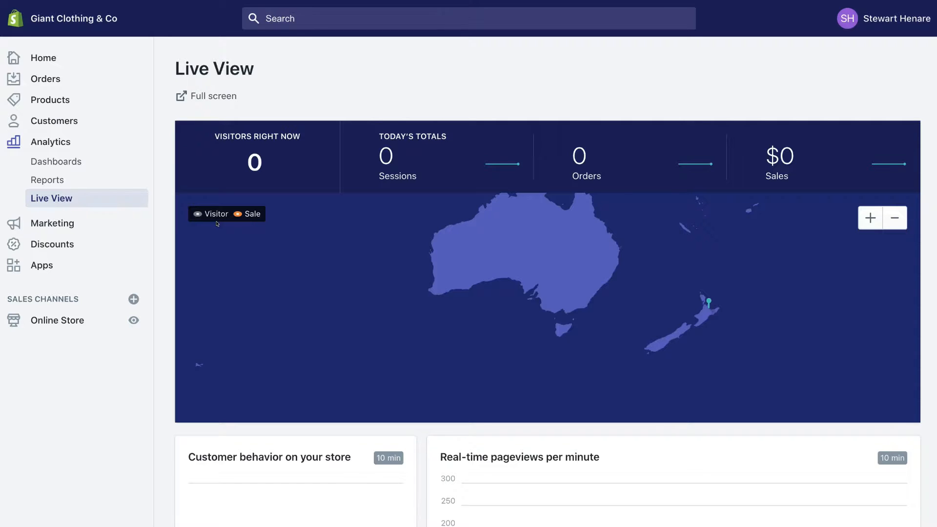
Step: Open the Marketing overview and look through its results, promotion tools, recent marketing and marketing apps
{"action": "left_click", "coordinate": [90, 222]}
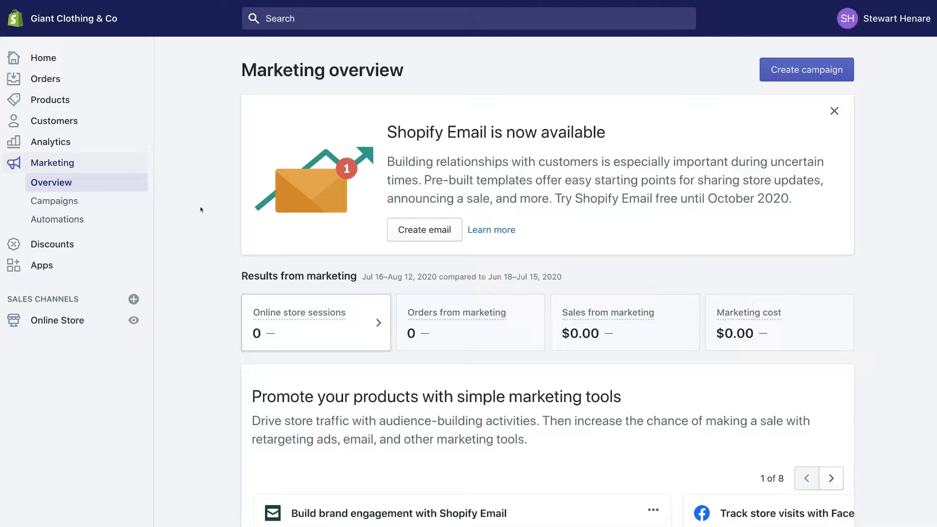
{"action": "scroll", "coordinate": [201, 210], "scroll_direction": "down", "scroll_amount": 6}
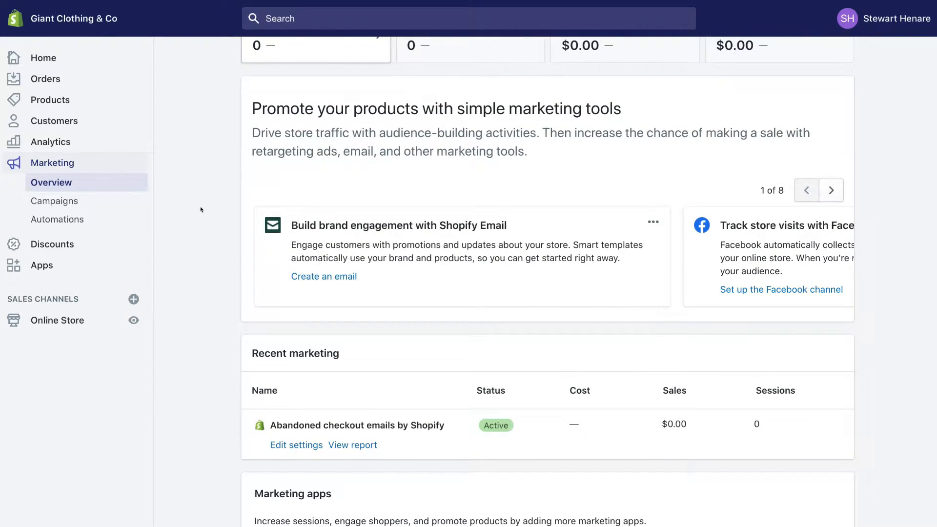
{"action": "scroll", "coordinate": [201, 210], "scroll_direction": "down", "scroll_amount": 3}
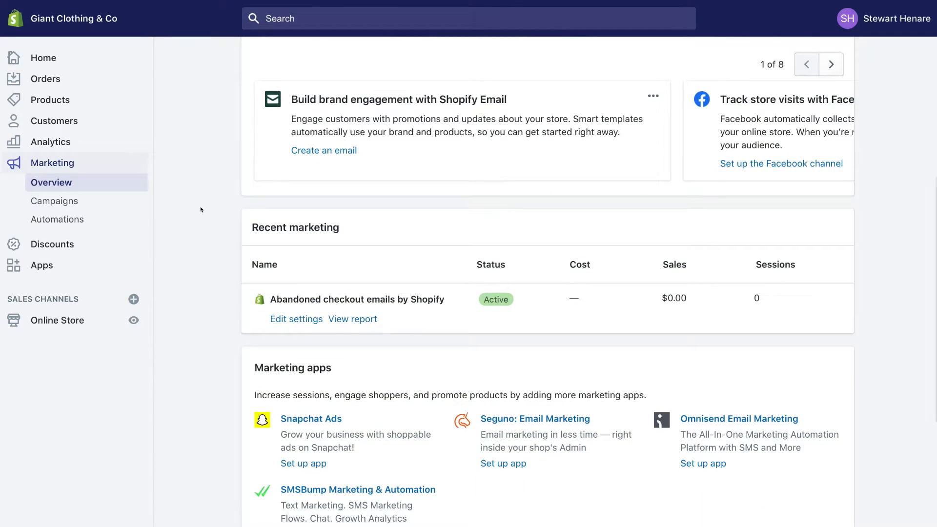
{"action": "scroll", "coordinate": [201, 210], "scroll_direction": "down", "scroll_amount": 2}
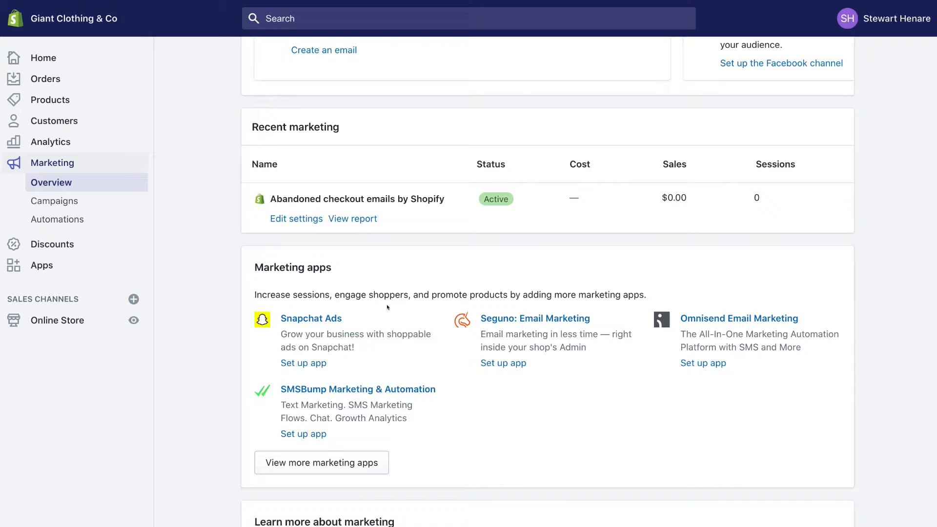
Step: Open a new discount code form from Discounts and examine its options, from the code and types down to the active dates
{"action": "left_click", "coordinate": [58, 243]}
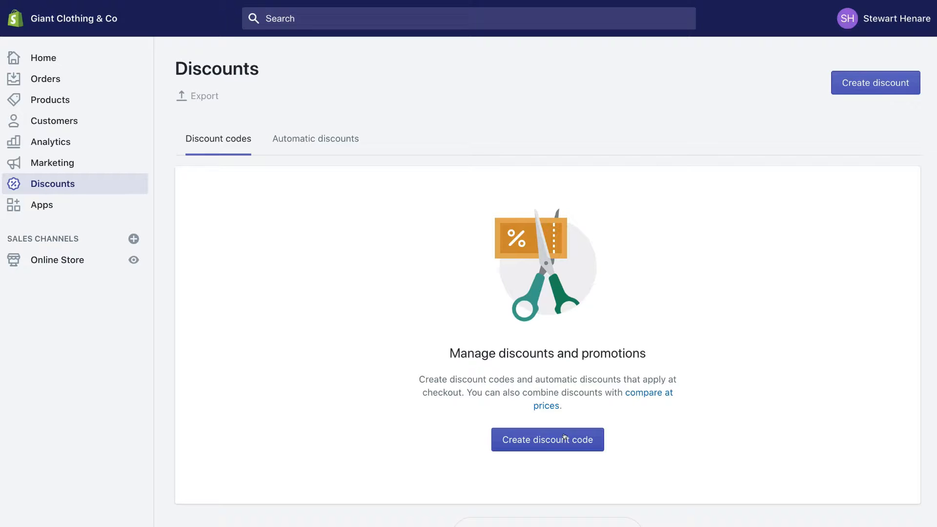
{"action": "left_click", "coordinate": [579, 438]}
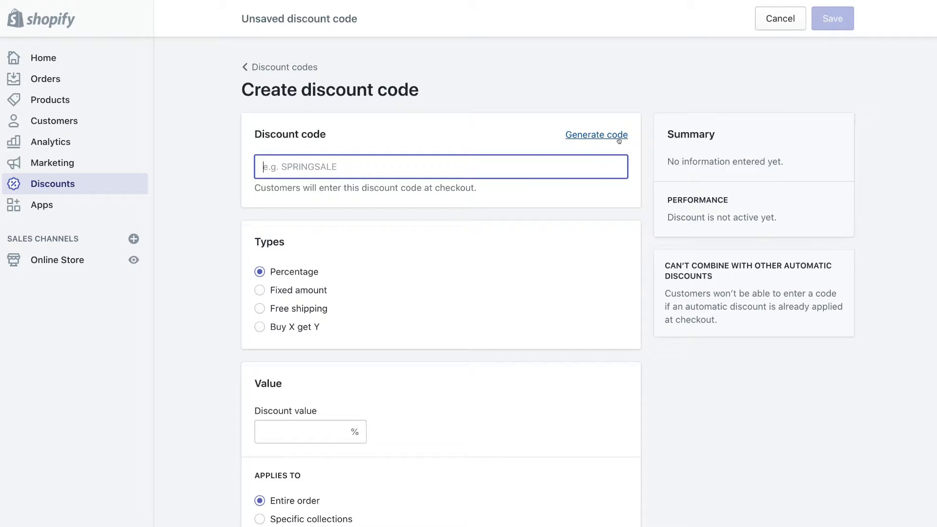
{"action": "scroll", "coordinate": [462, 209], "scroll_direction": "down", "scroll_amount": 3}
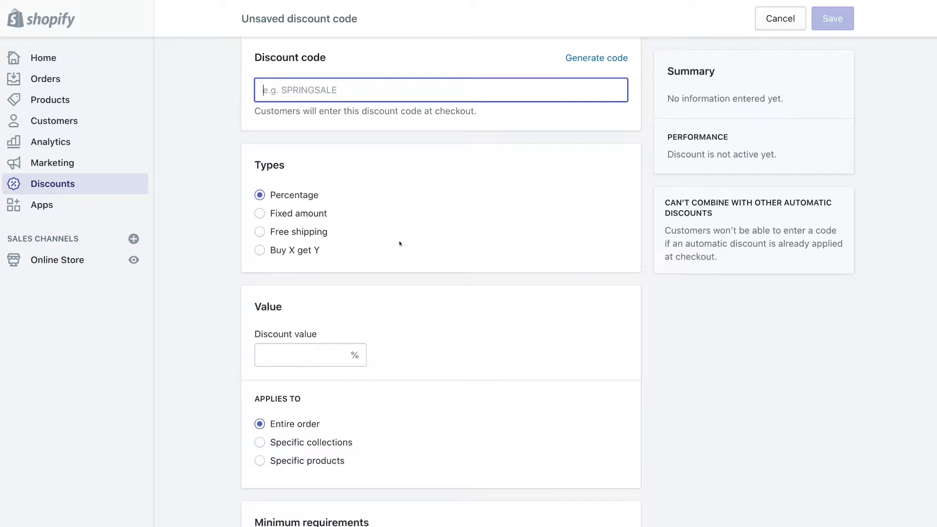
{"action": "scroll", "coordinate": [429, 244], "scroll_direction": "down", "scroll_amount": 2}
{"action": "scroll", "coordinate": [322, 267], "scroll_direction": "down", "scroll_amount": 1}
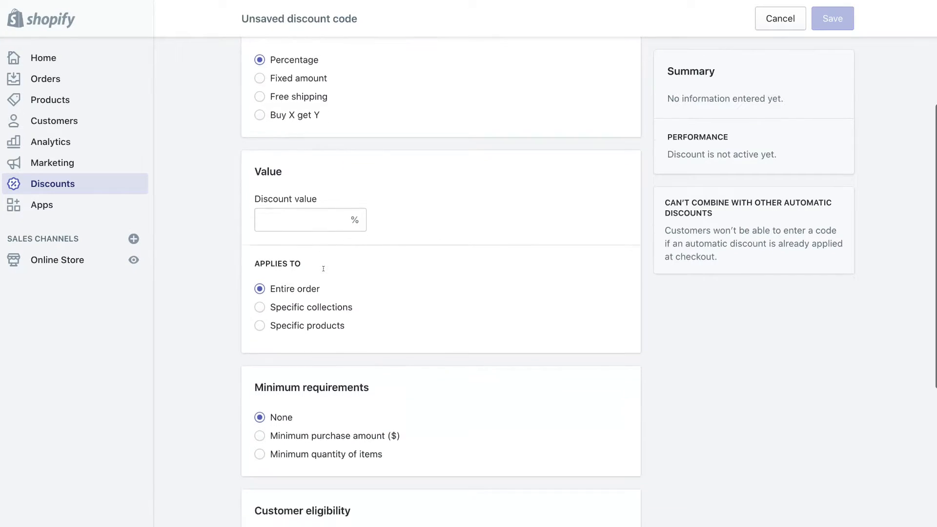
{"action": "scroll", "coordinate": [361, 371], "scroll_direction": "down", "scroll_amount": 2}
{"action": "scroll", "coordinate": [341, 337], "scroll_direction": "down", "scroll_amount": 1}
{"action": "scroll", "coordinate": [331, 307], "scroll_direction": "down", "scroll_amount": 1}
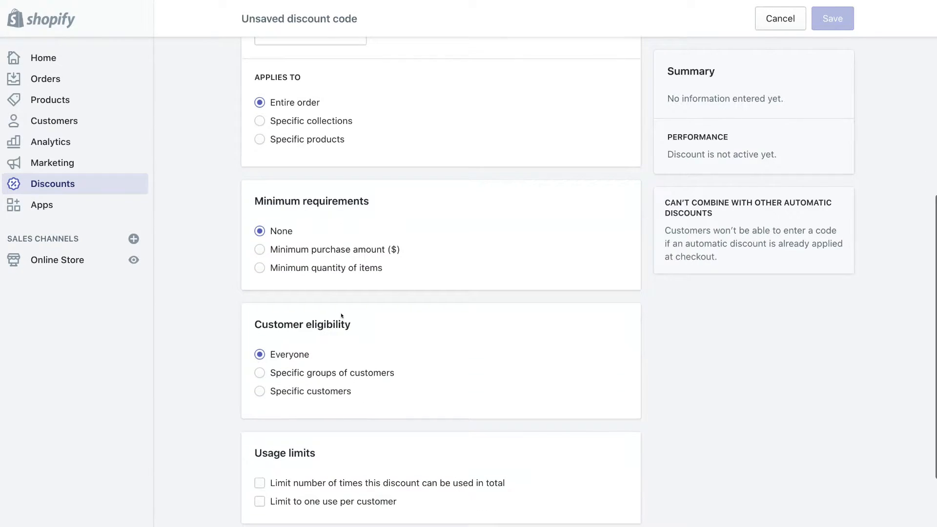
{"action": "scroll", "coordinate": [391, 389], "scroll_direction": "down", "scroll_amount": 1}
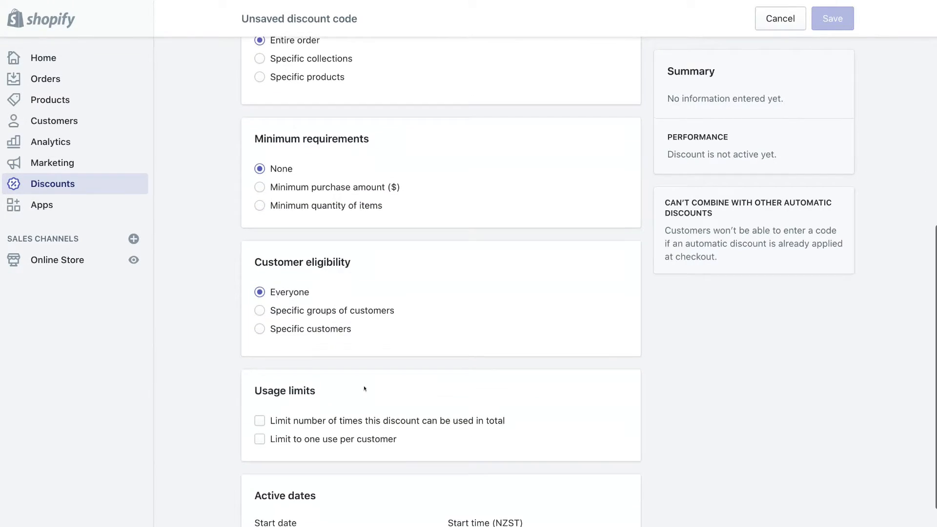
{"action": "scroll", "coordinate": [390, 389], "scroll_direction": "down", "scroll_amount": 3}
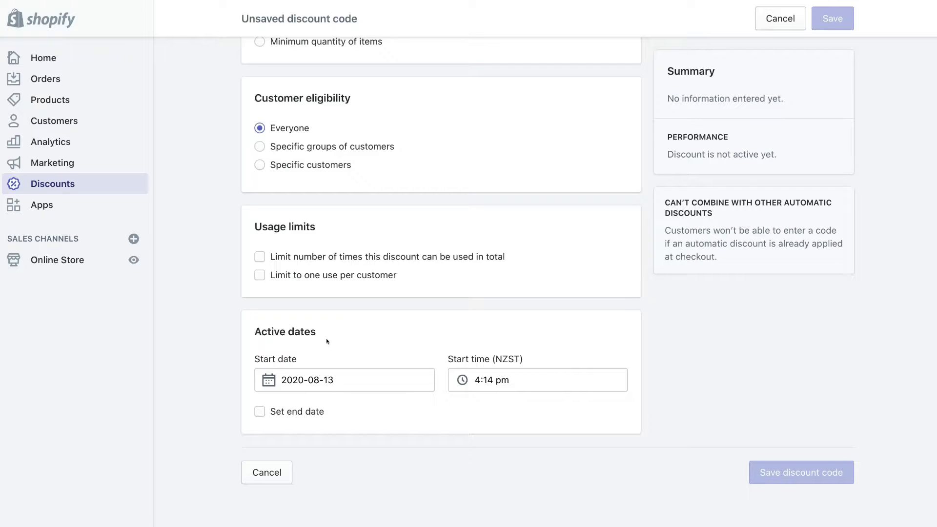
{"action": "scroll", "coordinate": [327, 341], "scroll_direction": "up", "scroll_amount": 10}
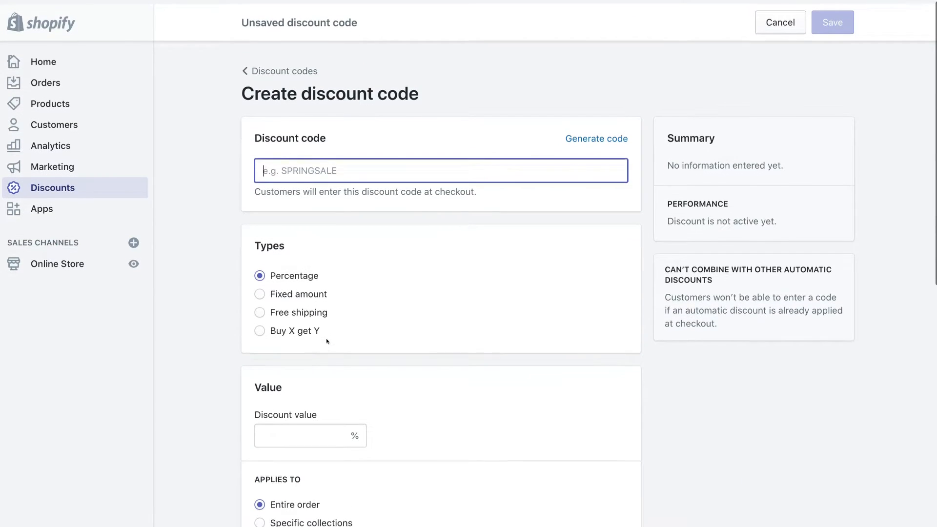
Step: View the recommended apps for the store and browse the featured app collections in the Shopify App Store
{"action": "left_click", "coordinate": [65, 208]}
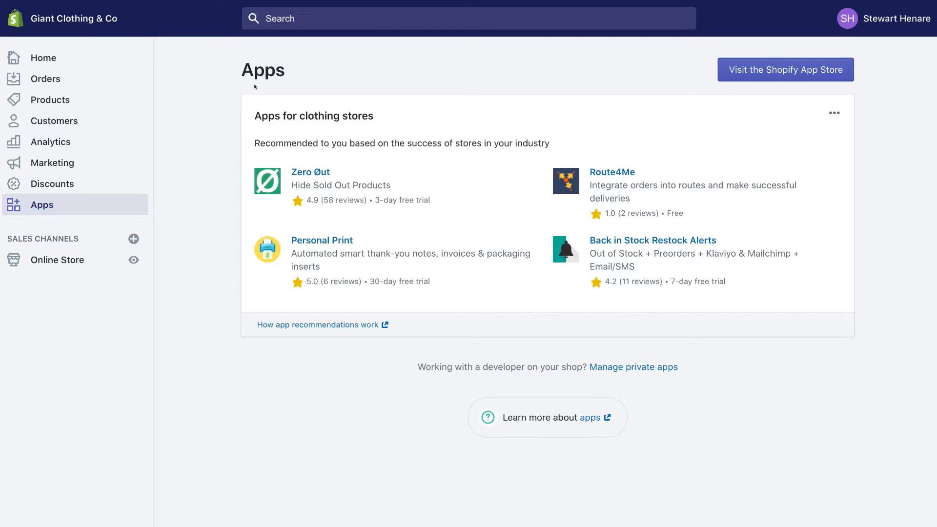
{"action": "left_click", "coordinate": [790, 73]}
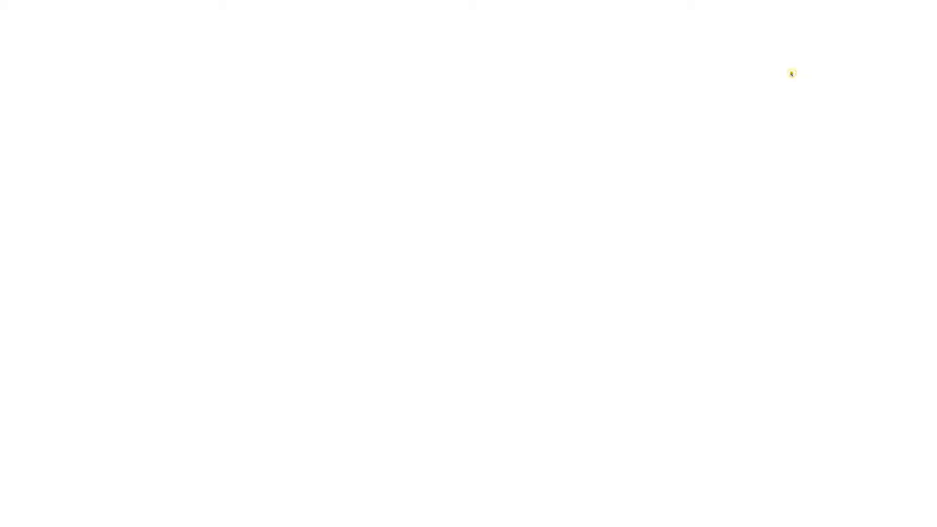
{"action": "scroll", "coordinate": [682, 143], "scroll_direction": "down", "scroll_amount": 7}
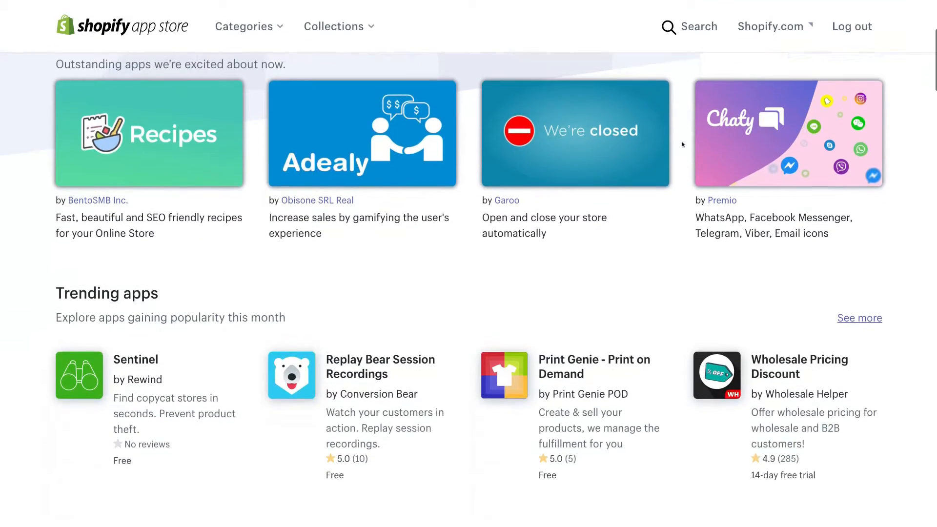
{"action": "scroll", "coordinate": [682, 144], "scroll_direction": "down", "scroll_amount": 6}
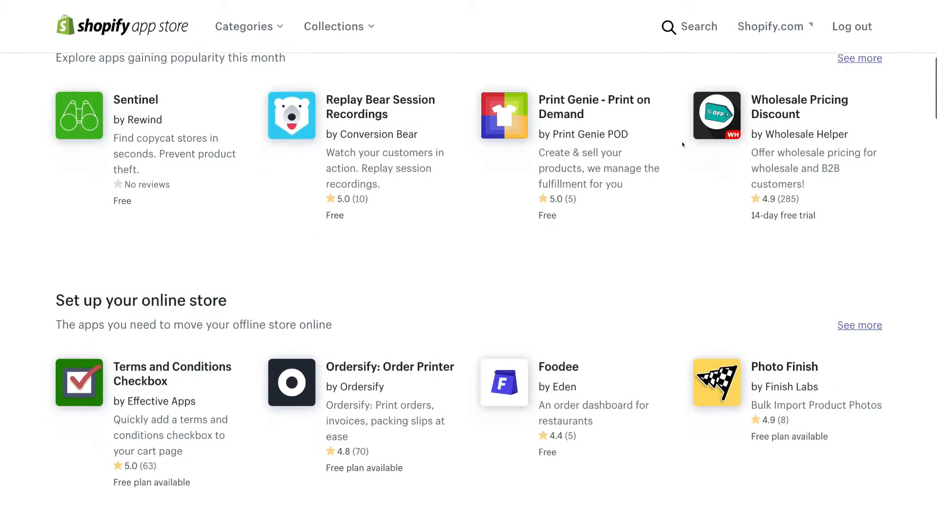
{"action": "scroll", "coordinate": [682, 144], "scroll_direction": "down", "scroll_amount": 10}
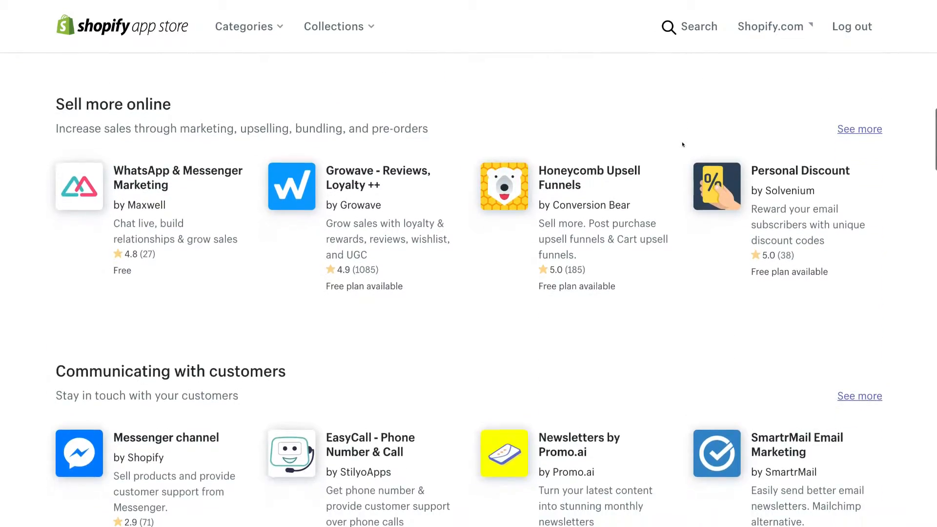
{"action": "scroll", "coordinate": [682, 144], "scroll_direction": "up", "scroll_amount": 1}
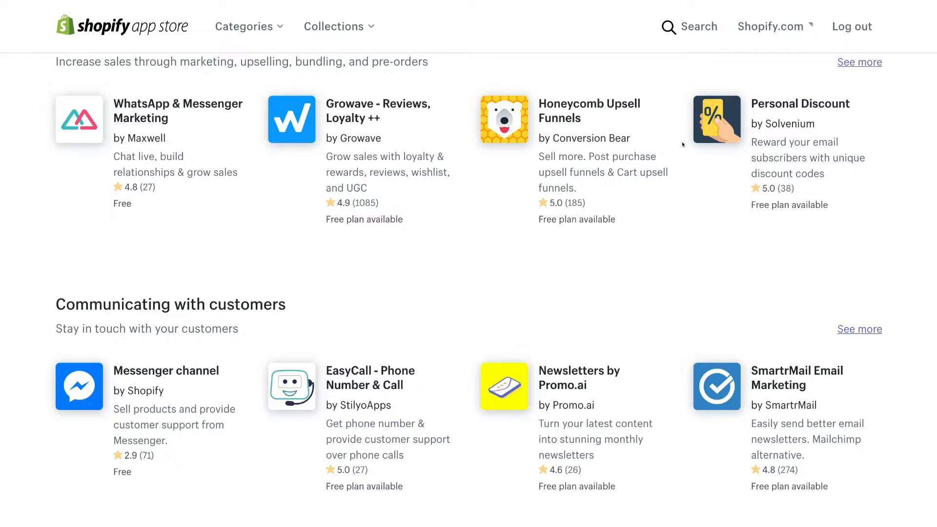
{"action": "scroll", "coordinate": [457, 310], "scroll_direction": "up", "scroll_amount": 10}
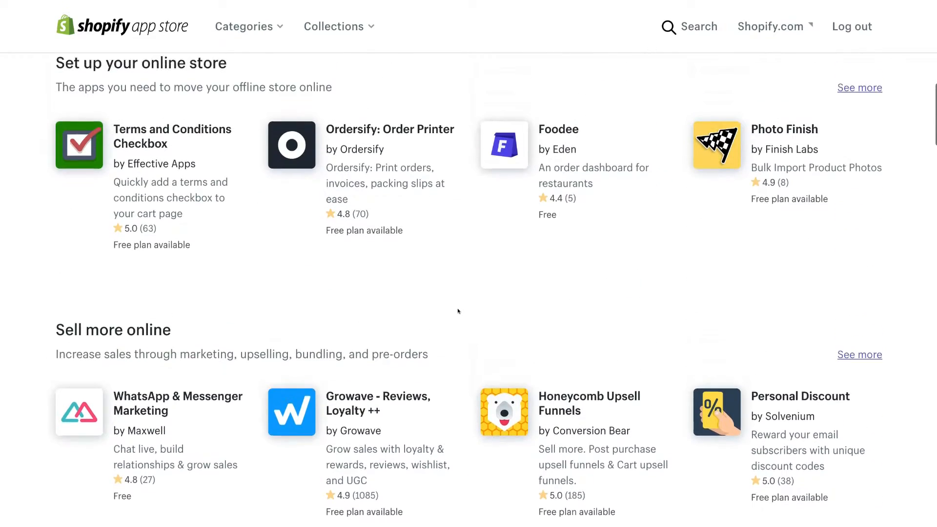
{"action": "scroll", "coordinate": [458, 311], "scroll_direction": "up", "scroll_amount": 10}
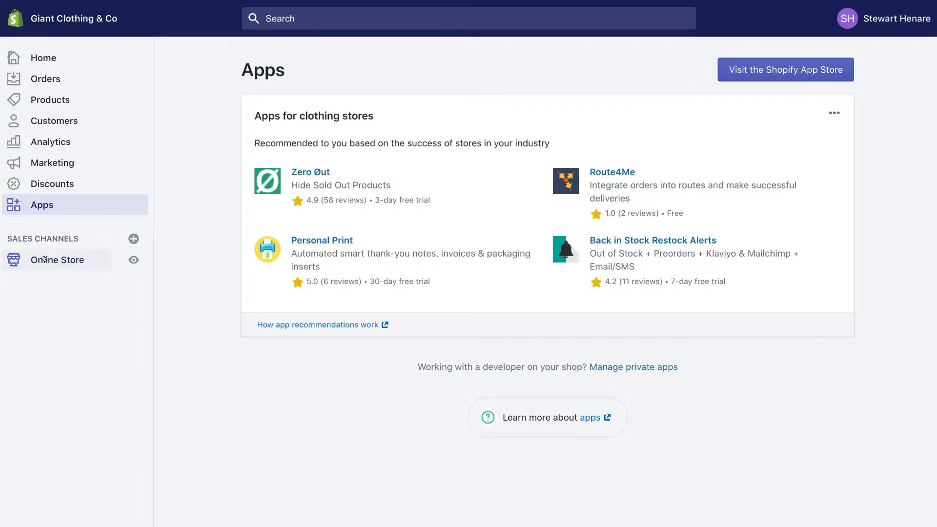
Step: View the online store's Themes page, including the current Debut theme and the theme library
{"action": "left_click", "coordinate": [44, 258]}
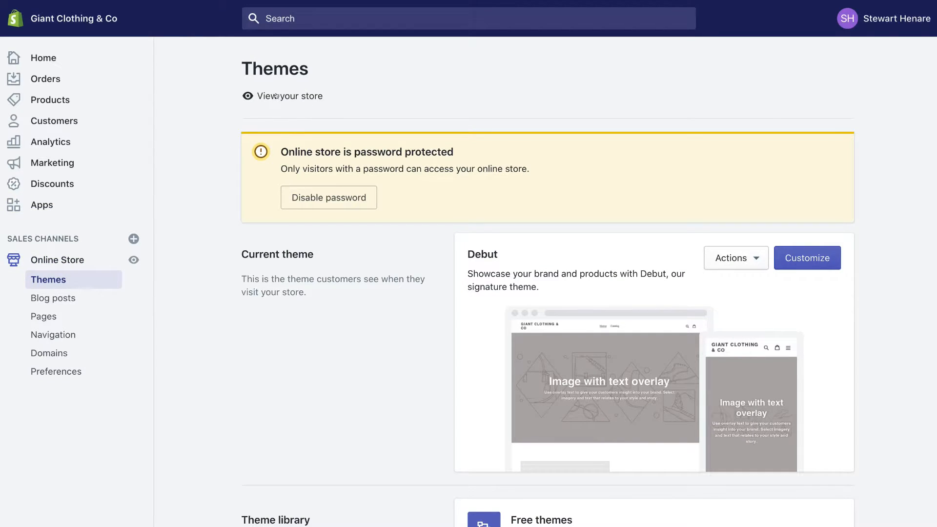
{"action": "scroll", "coordinate": [257, 317], "scroll_direction": "down", "scroll_amount": 1}
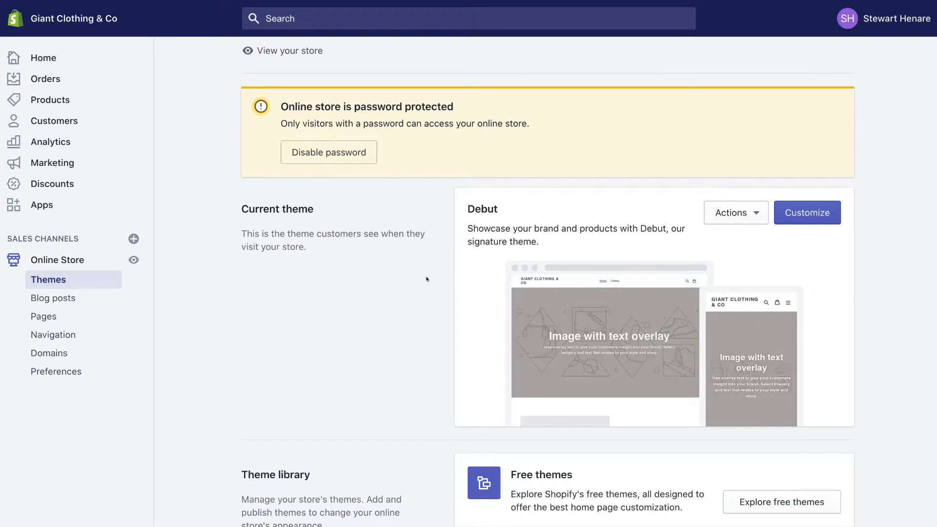
{"action": "scroll", "coordinate": [426, 279], "scroll_direction": "down", "scroll_amount": 3}
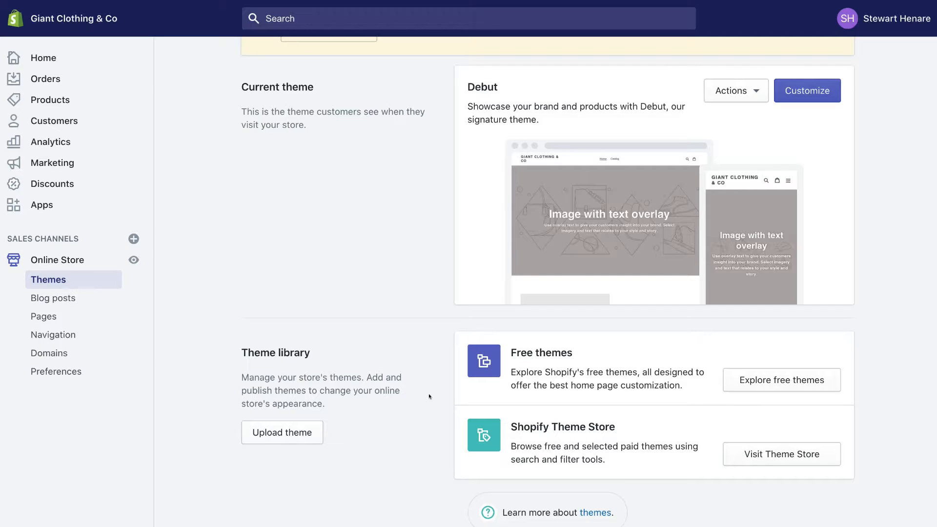
Step: View the online store's Blog posts, Pages, Navigation and Domains pages, highlighting the primary domain name
{"action": "left_click", "coordinate": [84, 299]}
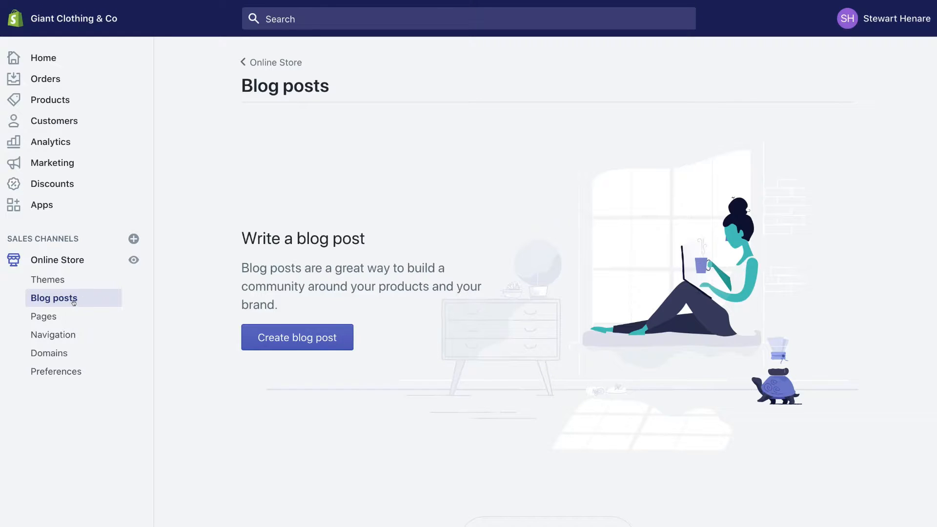
{"action": "left_click", "coordinate": [58, 314]}
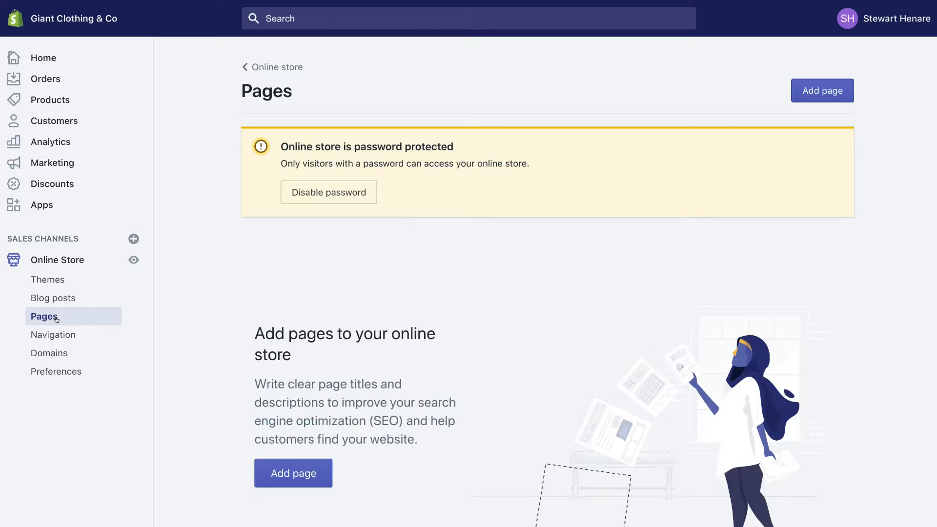
{"action": "left_click", "coordinate": [55, 332]}
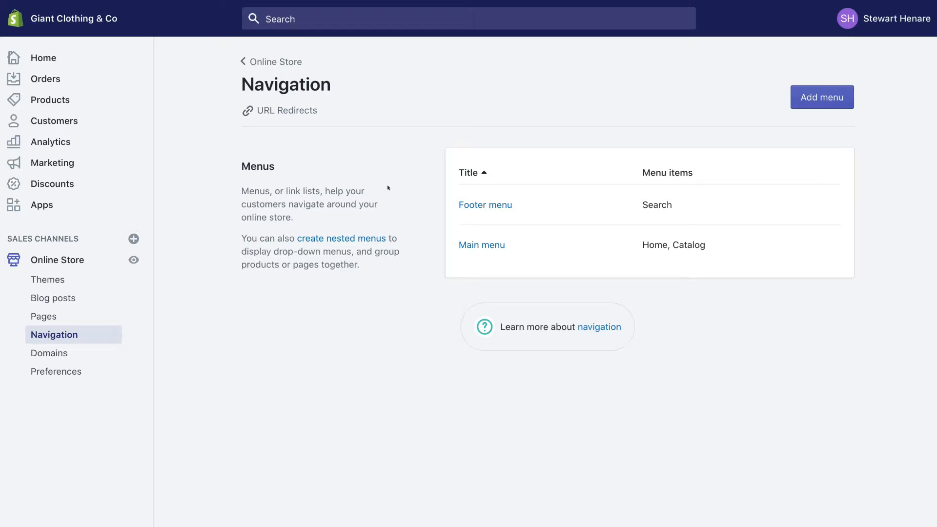
{"action": "left_click", "coordinate": [74, 349]}
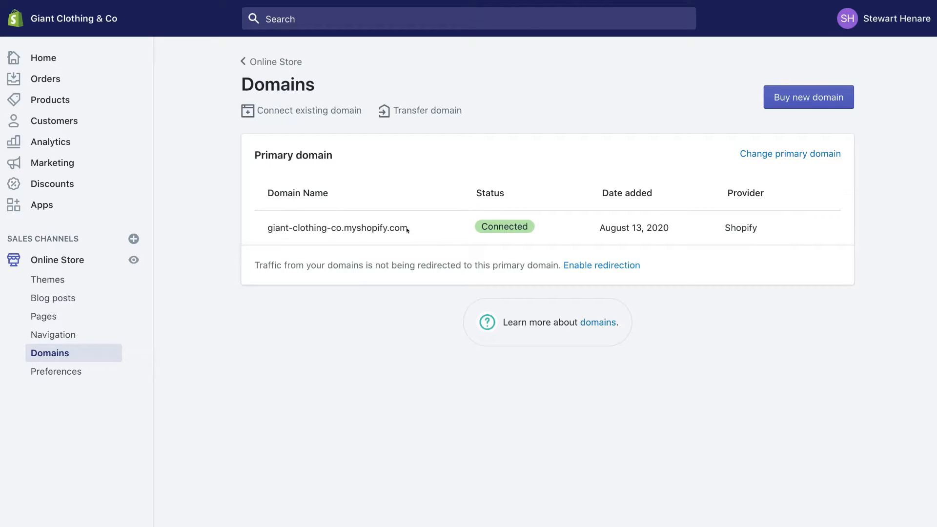
{"action": "left_click_drag", "start_coordinate": [408, 228], "coordinate": [269, 229]}
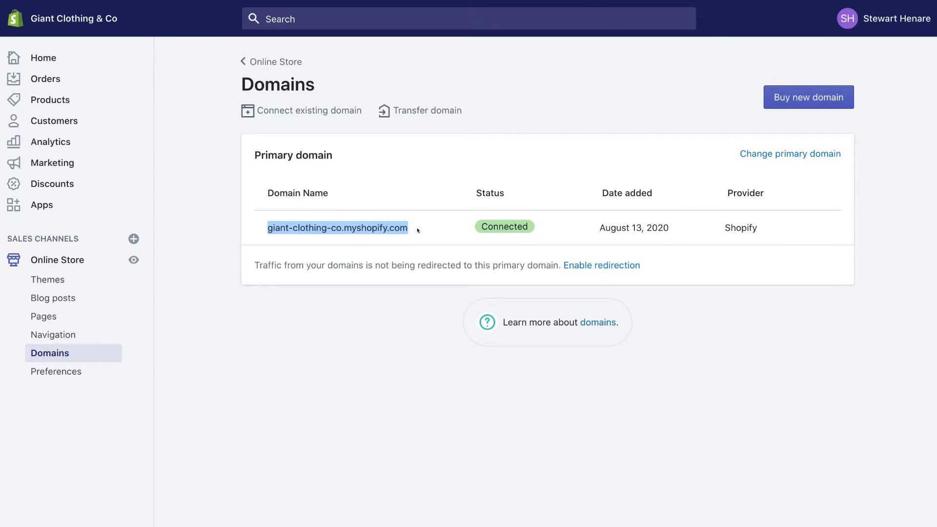
Step: Look through the online store Preferences, from the title and meta description down to password protection
{"action": "left_click", "coordinate": [92, 368]}
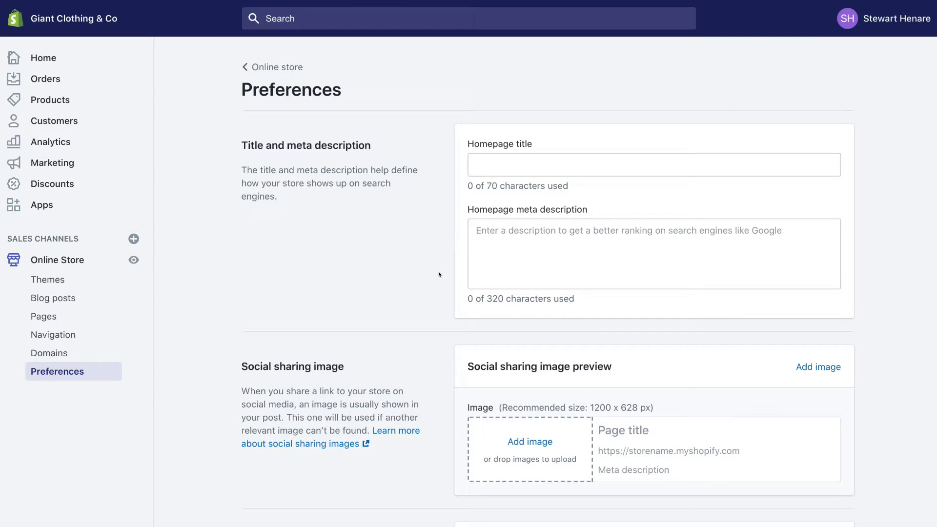
{"action": "scroll", "coordinate": [439, 275], "scroll_direction": "down", "scroll_amount": 4}
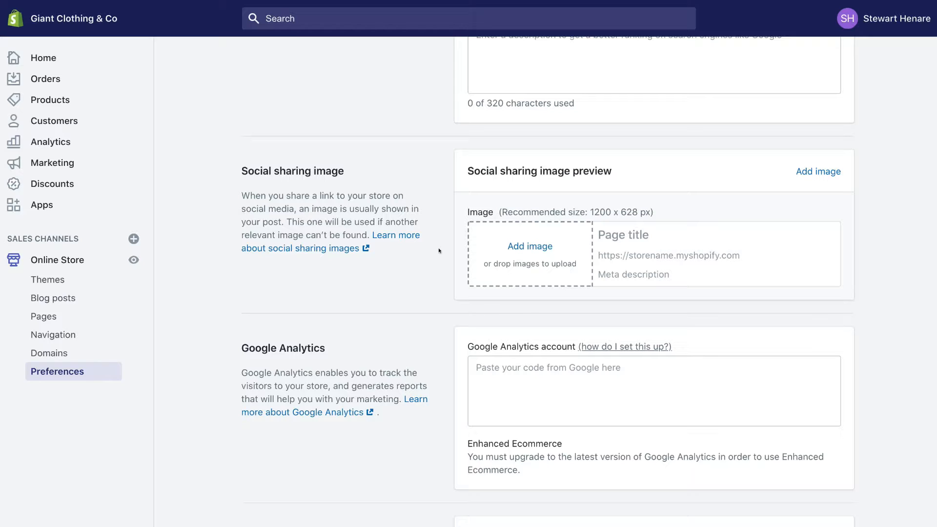
{"action": "scroll", "coordinate": [438, 251], "scroll_direction": "down", "scroll_amount": 5}
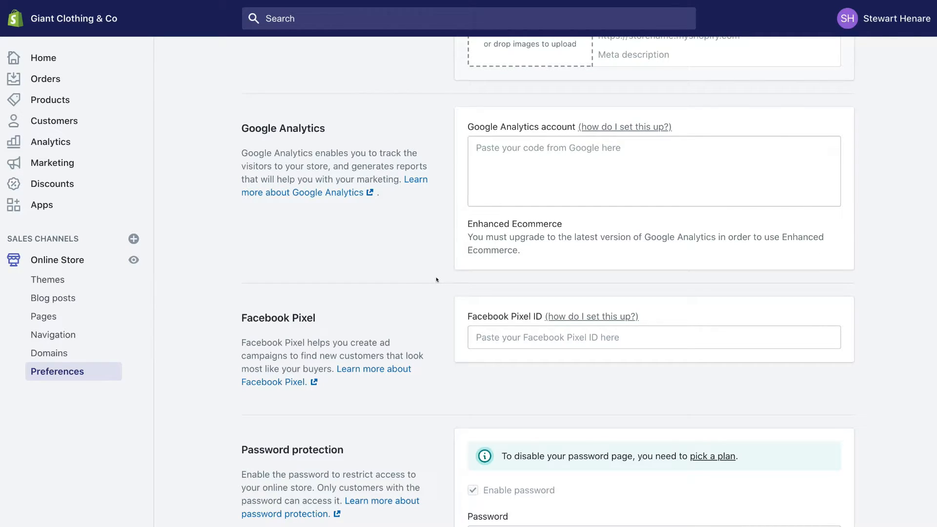
{"action": "scroll", "coordinate": [432, 297], "scroll_direction": "down", "scroll_amount": 5}
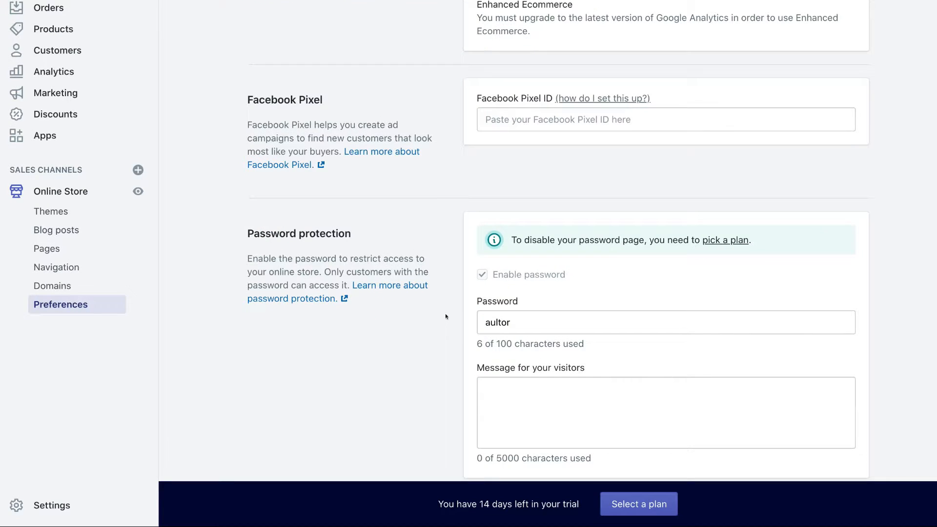
Step: Look through the store's General settings, from store details and address to standards and currency, and return to the settings overview
{"action": "left_click", "coordinate": [52, 505]}
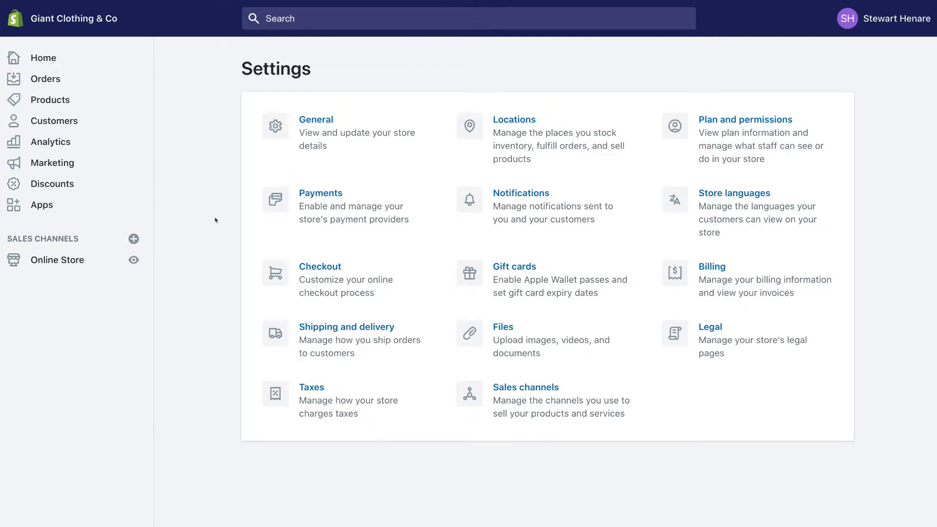
{"action": "left_click", "coordinate": [355, 136]}
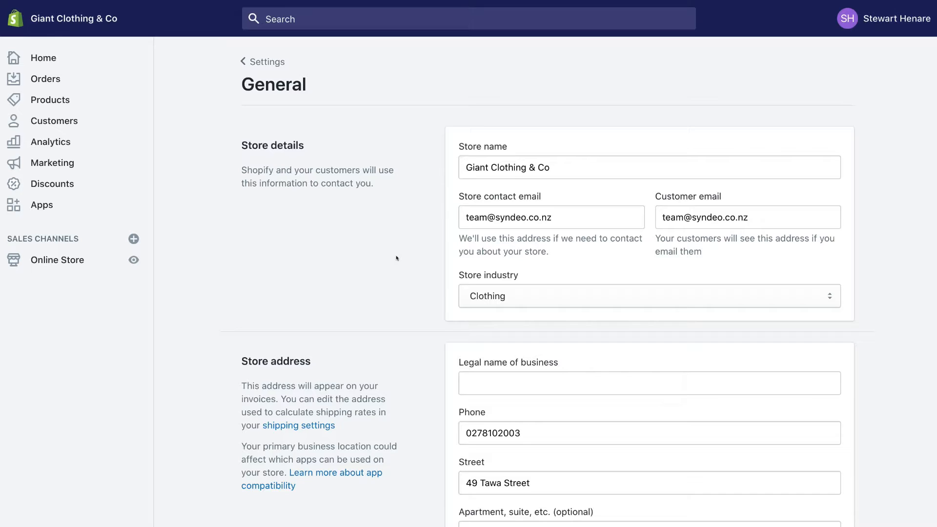
{"action": "scroll", "coordinate": [396, 258], "scroll_direction": "down", "scroll_amount": 10}
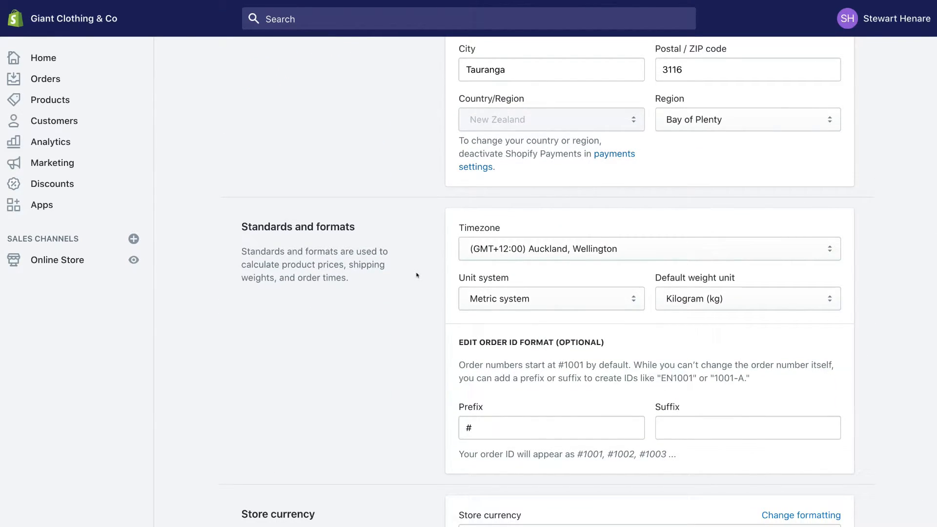
{"action": "scroll", "coordinate": [417, 275], "scroll_direction": "down", "scroll_amount": 3}
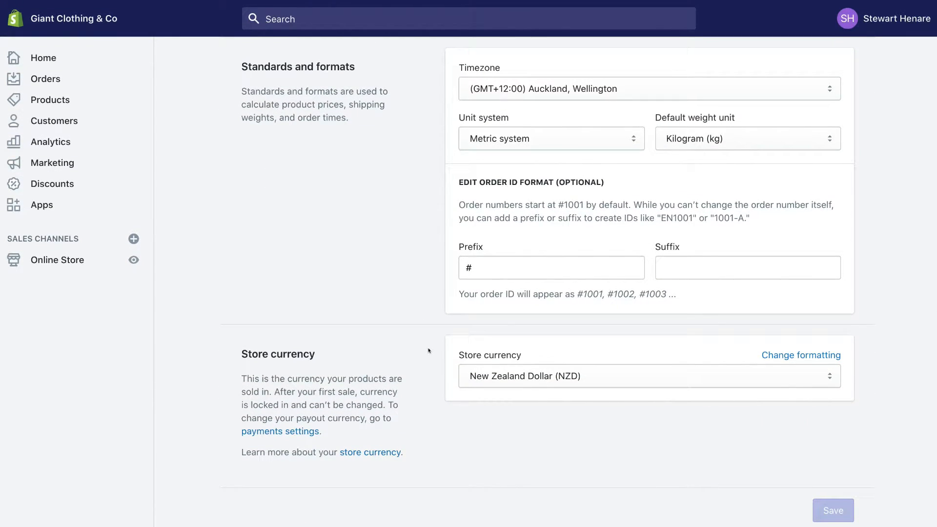
{"action": "scroll", "coordinate": [429, 350], "scroll_direction": "up", "scroll_amount": 10}
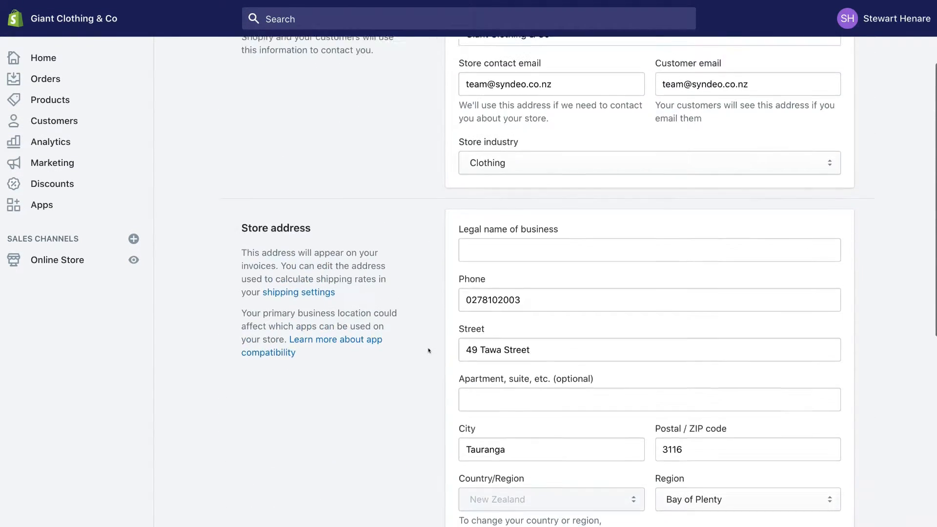
{"action": "scroll", "coordinate": [428, 350], "scroll_direction": "up", "scroll_amount": 1}
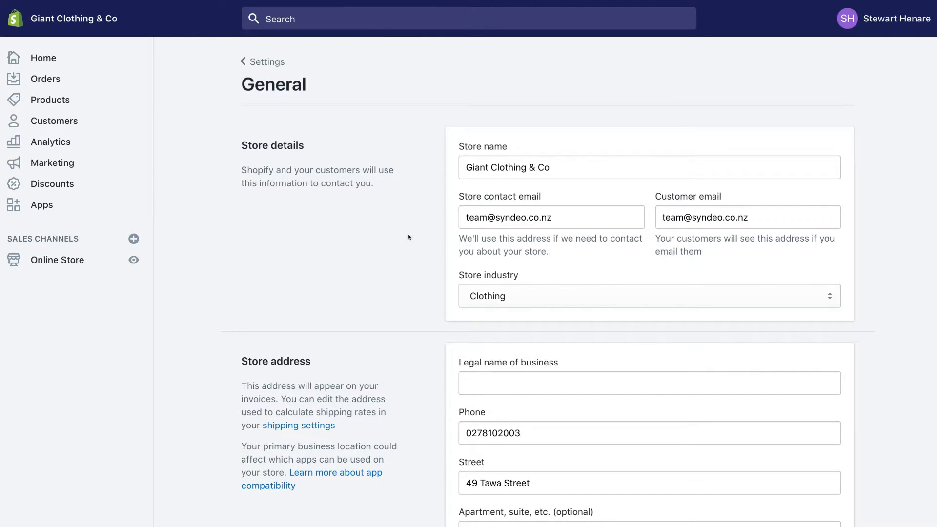
{"action": "left_click", "coordinate": [278, 63]}
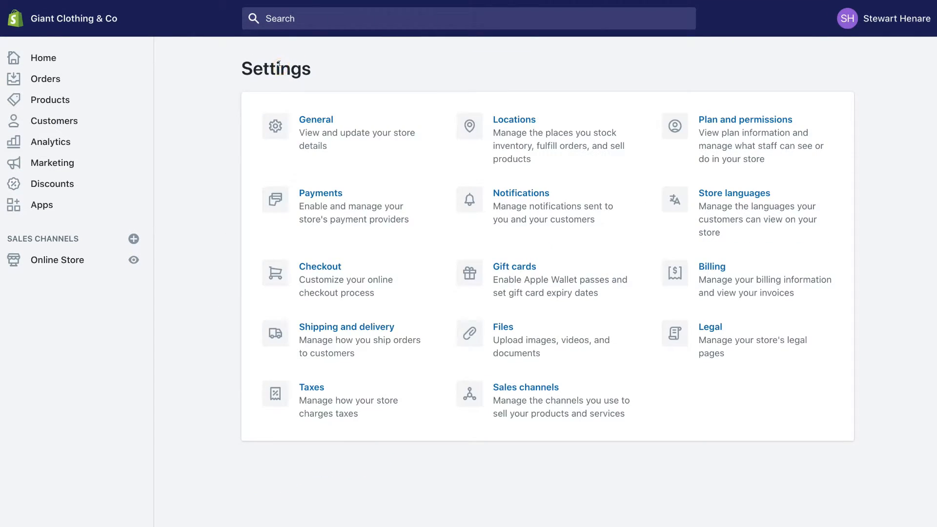
Step: Look through the Payments settings, from Shopify Payments and PayPal down to the third-party, alternative and manual methods and payment capture
{"action": "left_click", "coordinate": [323, 200]}
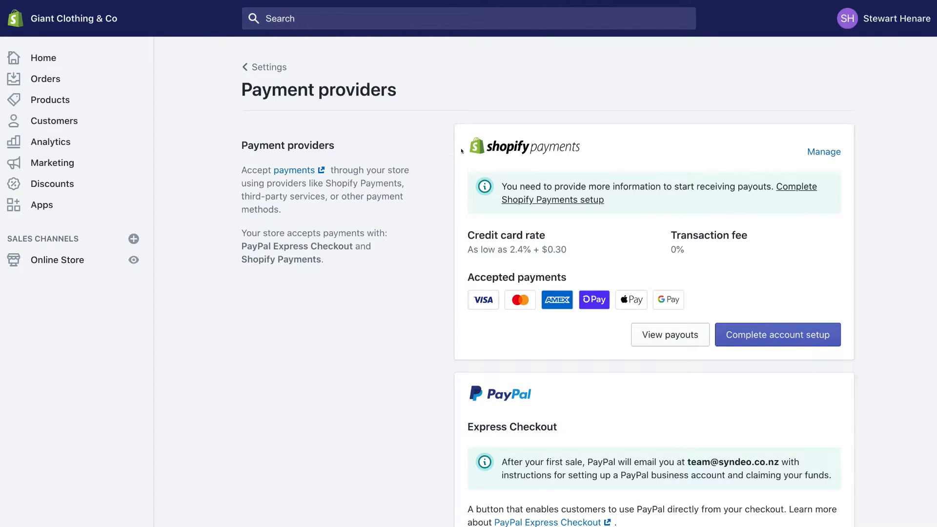
{"action": "scroll", "coordinate": [440, 154], "scroll_direction": "down", "scroll_amount": 3}
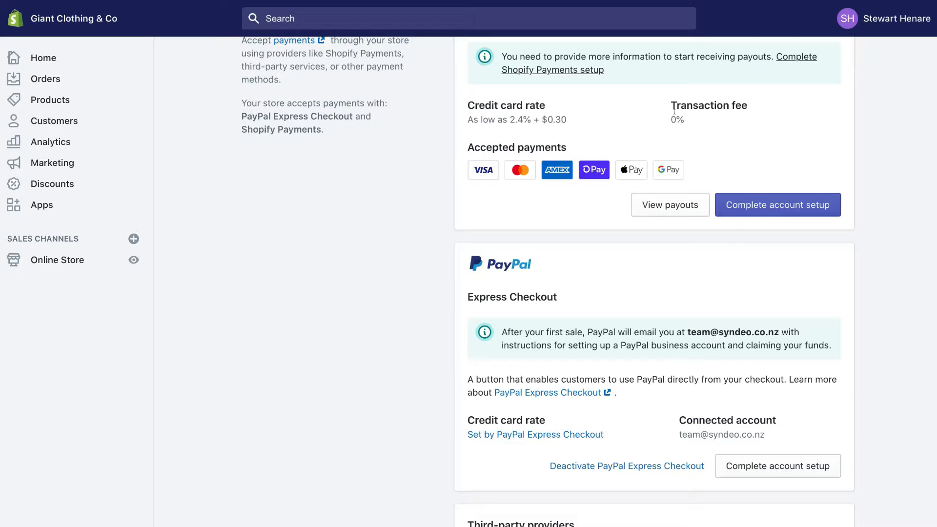
{"action": "scroll", "coordinate": [605, 231], "scroll_direction": "down", "scroll_amount": 2}
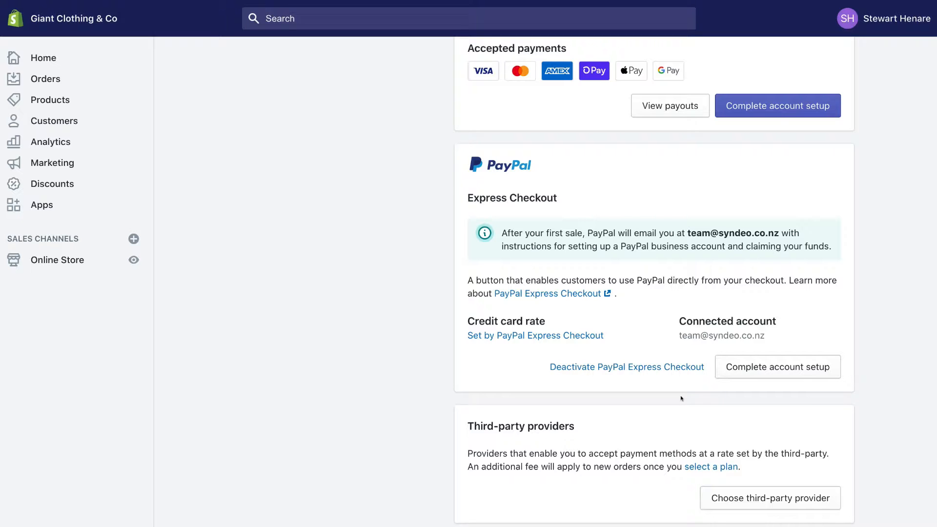
{"action": "scroll", "coordinate": [681, 398], "scroll_direction": "down", "scroll_amount": 3}
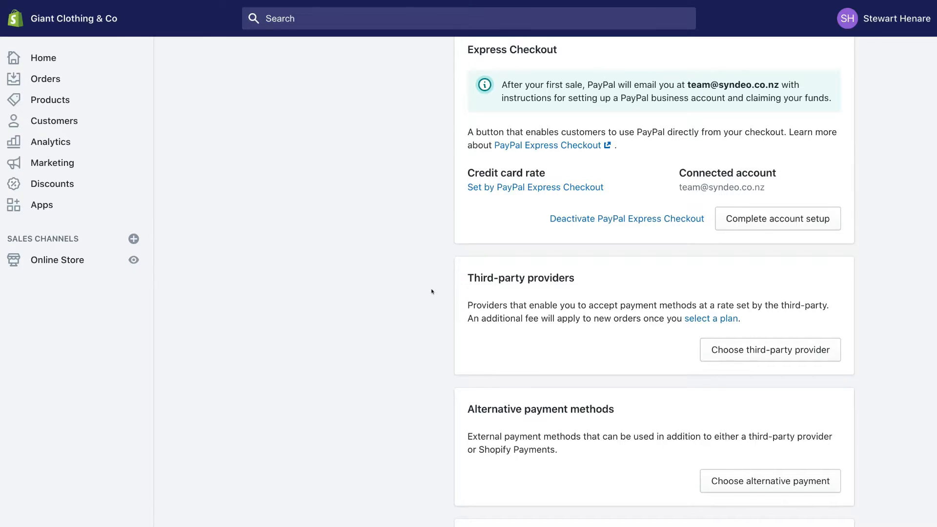
{"action": "scroll", "coordinate": [431, 291], "scroll_direction": "down", "scroll_amount": 3}
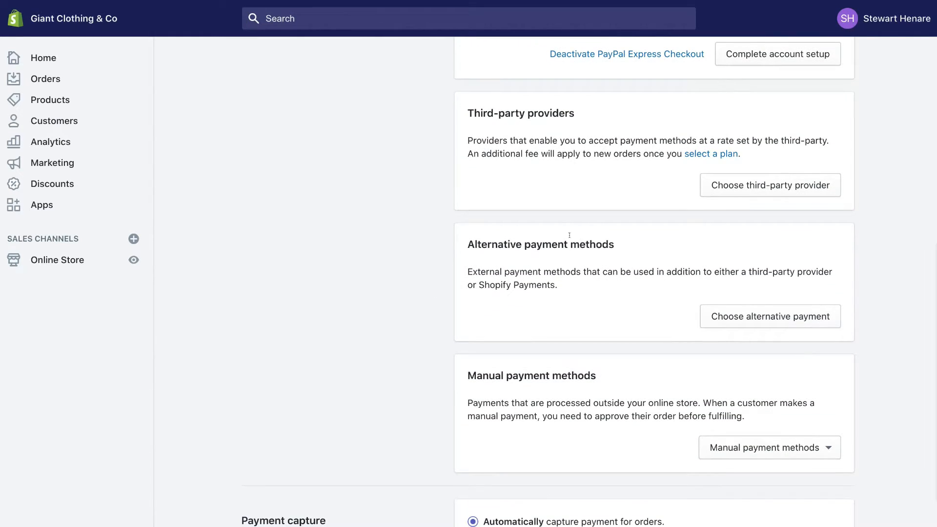
{"action": "scroll", "coordinate": [435, 271], "scroll_direction": "down", "scroll_amount": 2}
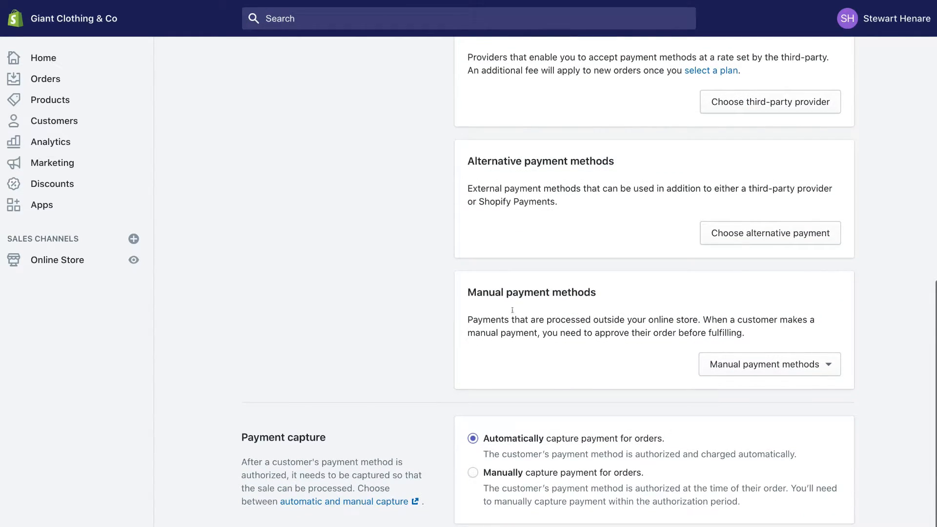
Step: Review the Shopify Payments and PayPal Express Checkout account setup sections again and return to the settings overview
{"action": "scroll", "coordinate": [441, 305], "scroll_direction": "up", "scroll_amount": 15}
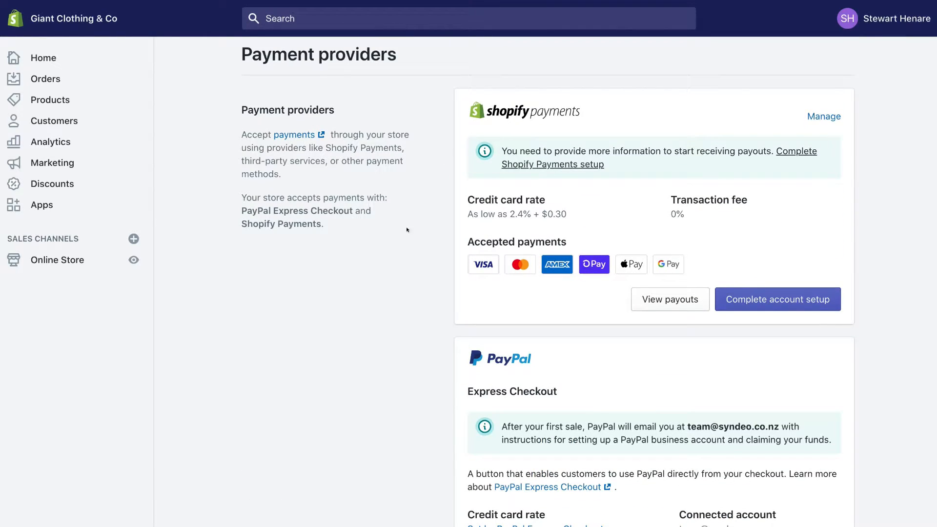
{"action": "scroll", "coordinate": [435, 323], "scroll_direction": "down", "scroll_amount": 2}
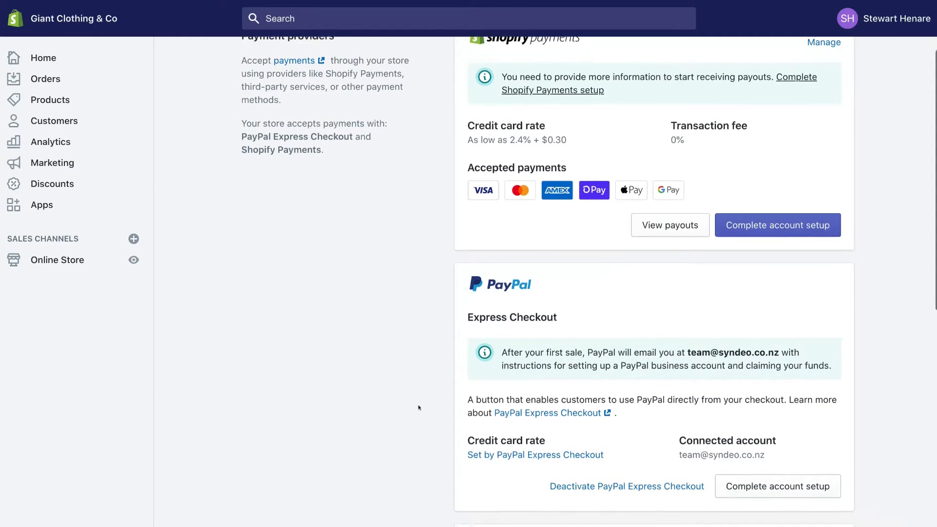
{"action": "scroll", "coordinate": [471, 262], "scroll_direction": "up", "scroll_amount": 2}
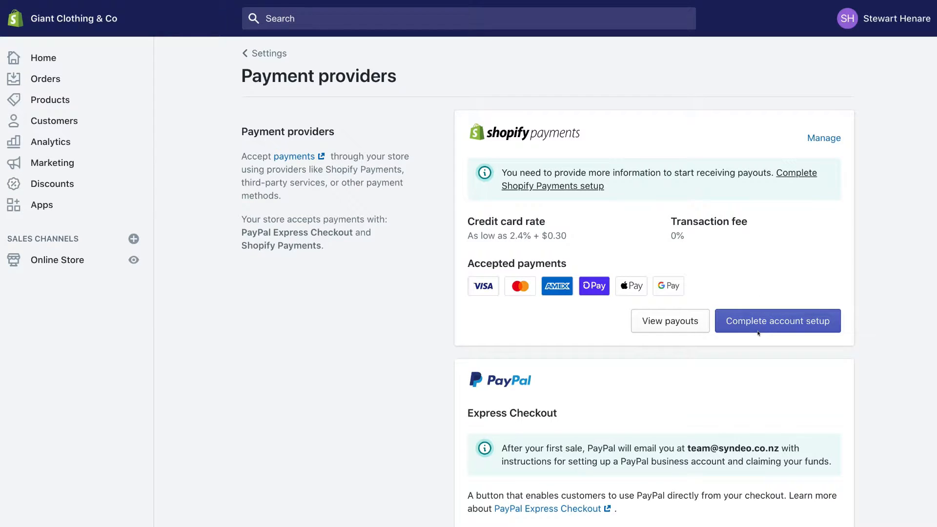
{"action": "scroll", "coordinate": [776, 383], "scroll_direction": "down", "scroll_amount": 3}
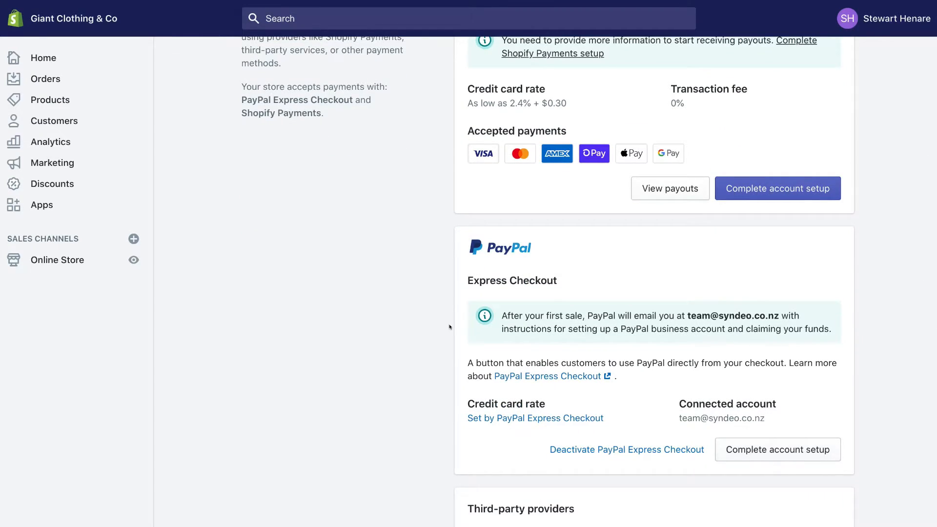
{"action": "scroll", "coordinate": [449, 324], "scroll_direction": "up", "scroll_amount": 3}
{"action": "left_click", "coordinate": [269, 68]}
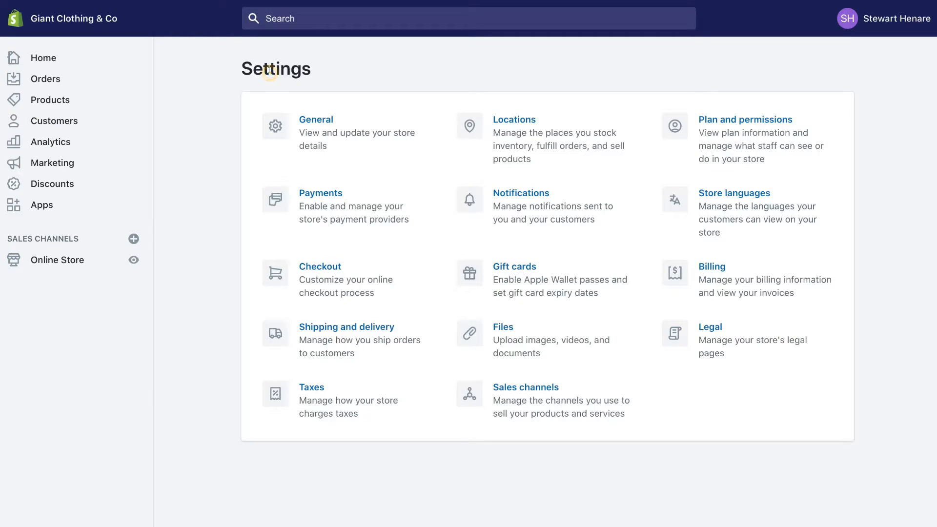
Step: View the Checkout settings for customer accounts, customer contact and form options
{"action": "left_click", "coordinate": [327, 273]}
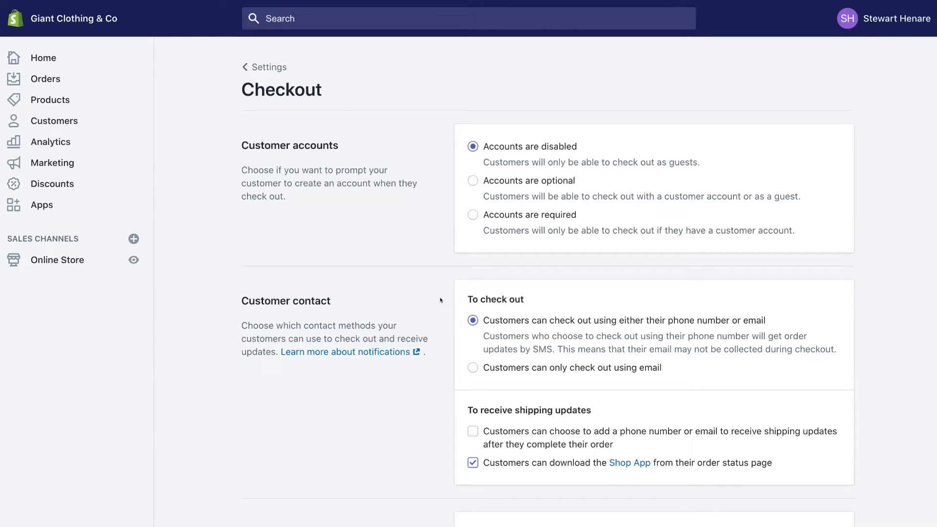
{"action": "scroll", "coordinate": [441, 300], "scroll_direction": "down", "scroll_amount": 3}
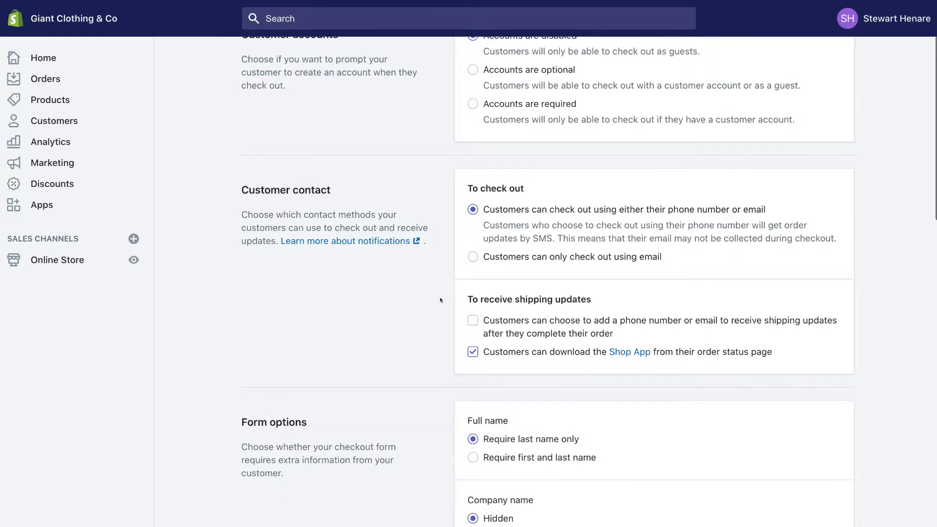
{"action": "scroll", "coordinate": [440, 300], "scroll_direction": "down", "scroll_amount": 4}
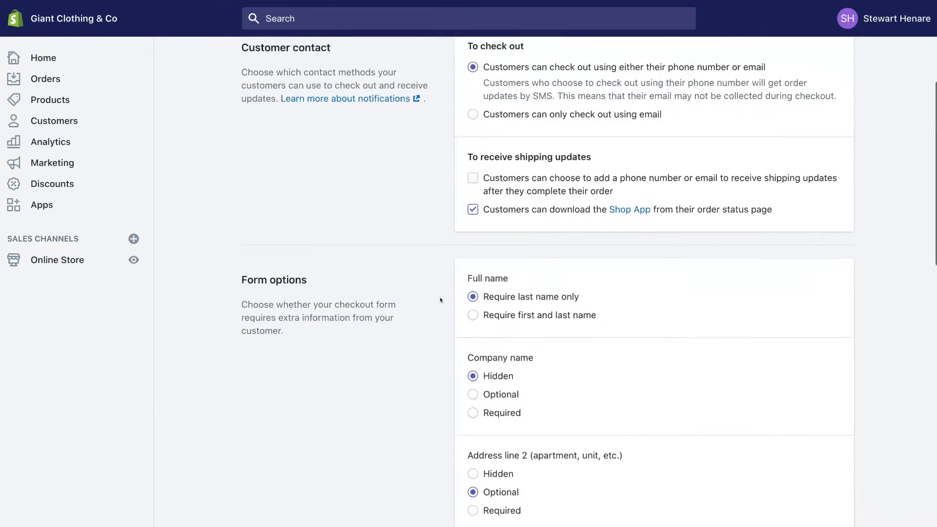
{"action": "scroll", "coordinate": [441, 300], "scroll_direction": "down", "scroll_amount": 1}
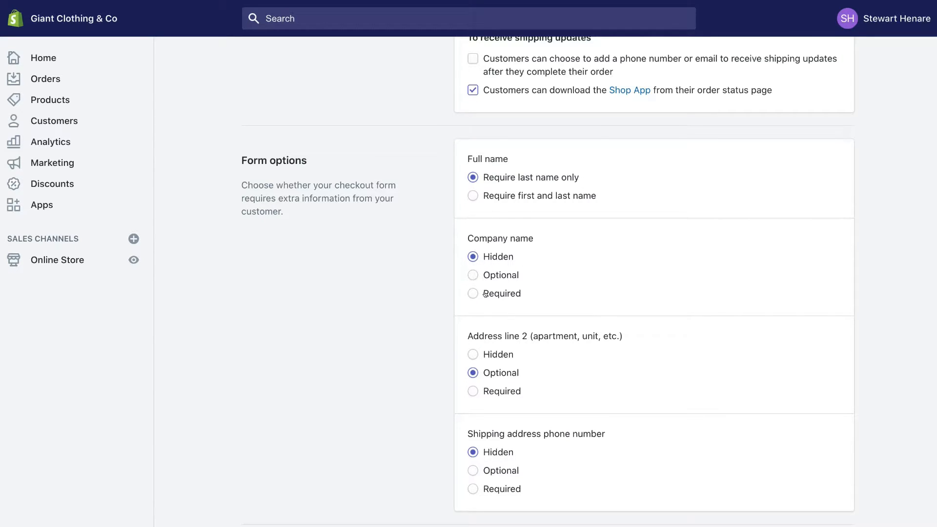
Step: Examine the Checkout settings for tipping, order processing and additional scripts, and return to the settings overview
{"action": "scroll", "coordinate": [422, 315], "scroll_direction": "down", "scroll_amount": 3}
{"action": "scroll", "coordinate": [421, 314], "scroll_direction": "down", "scroll_amount": 3}
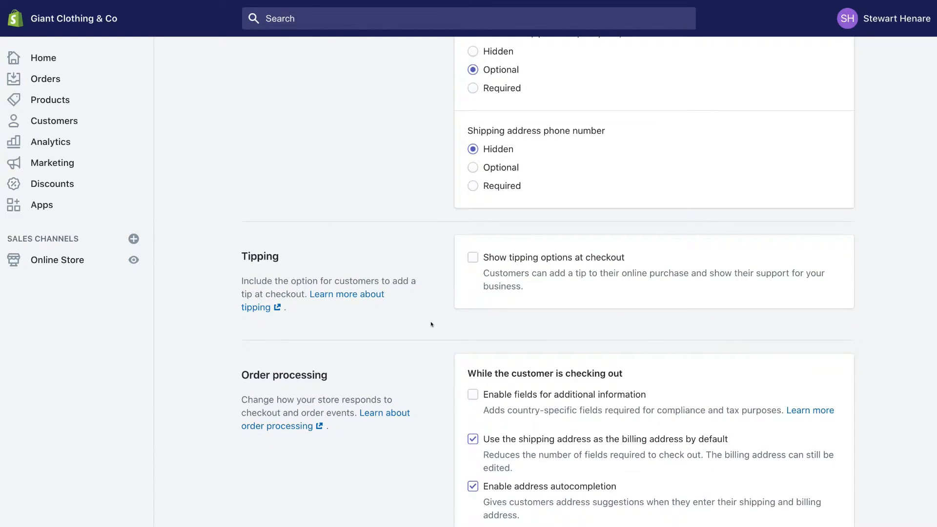
{"action": "scroll", "coordinate": [432, 324], "scroll_direction": "down", "scroll_amount": 3}
{"action": "scroll", "coordinate": [423, 349], "scroll_direction": "down", "scroll_amount": 5}
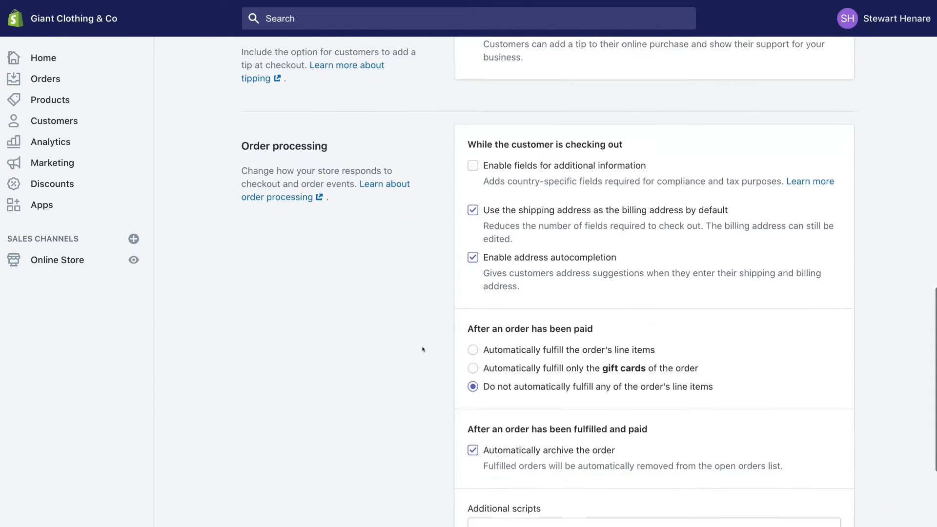
{"action": "scroll", "coordinate": [423, 349], "scroll_direction": "down", "scroll_amount": 1}
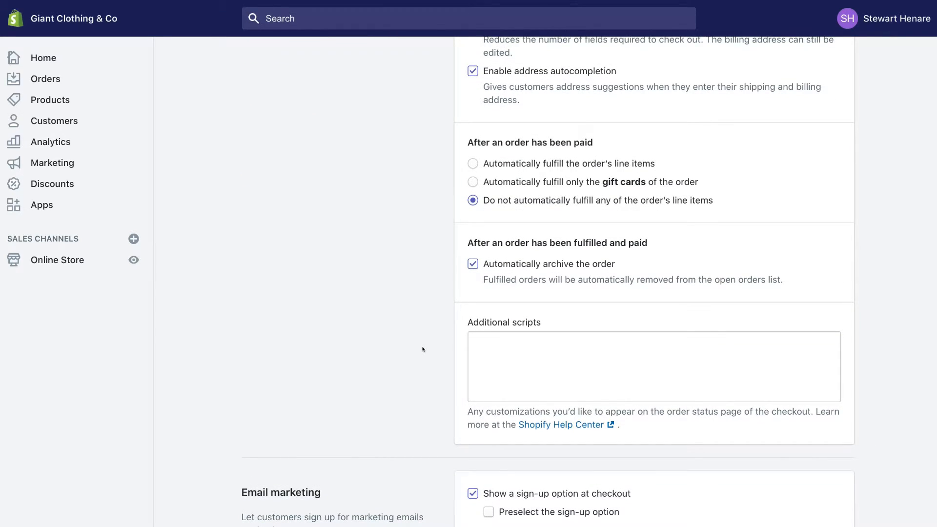
{"action": "scroll", "coordinate": [422, 349], "scroll_direction": "up", "scroll_amount": 6}
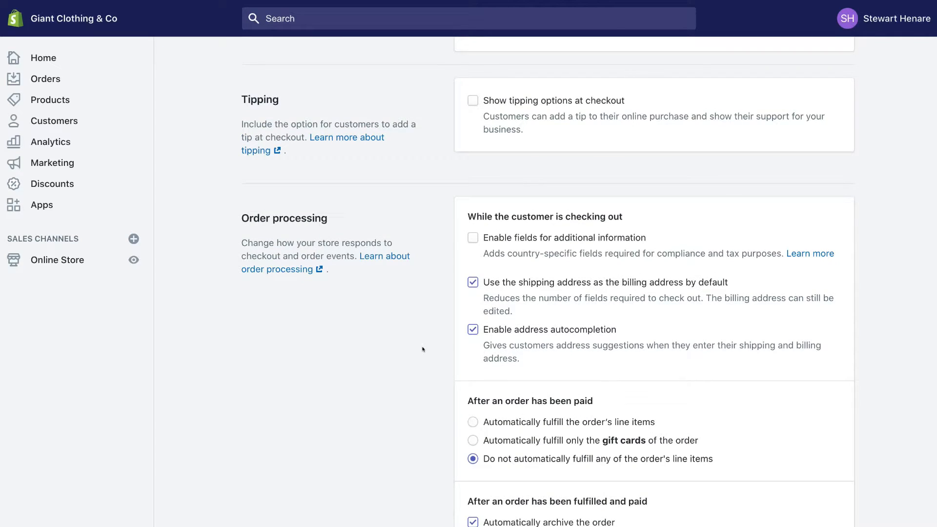
{"action": "scroll", "coordinate": [422, 349], "scroll_direction": "up", "scroll_amount": 20}
{"action": "left_click", "coordinate": [269, 67]}
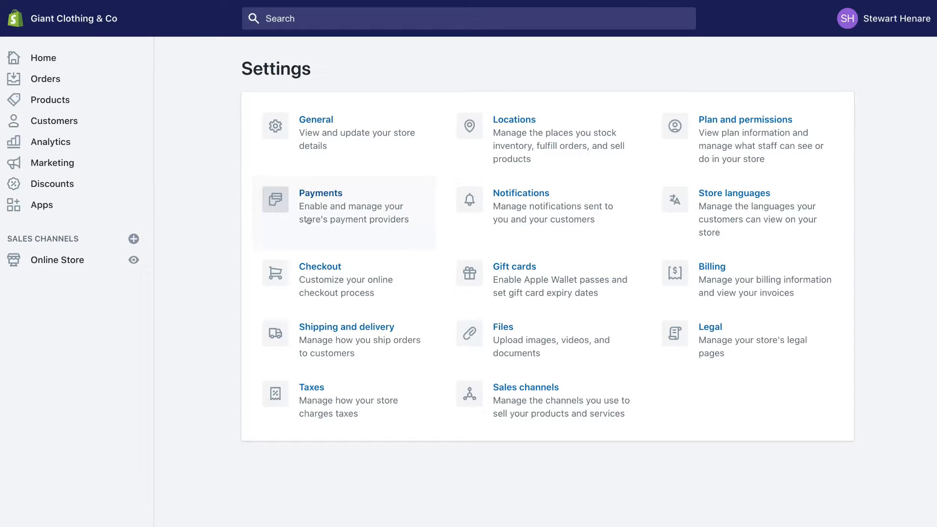
Step: View the general shipping rates in the Shipping and delivery settings, including the Domestic and Rest of World zones
{"action": "left_click", "coordinate": [367, 340]}
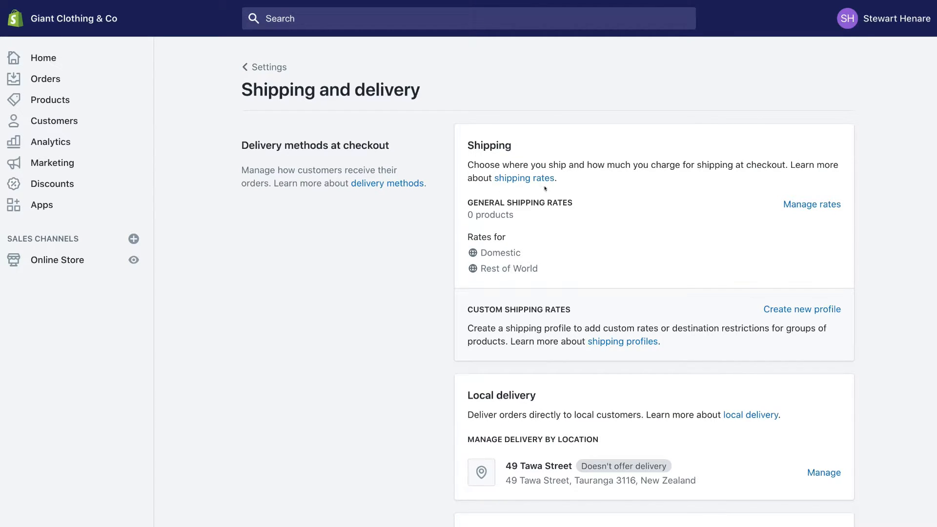
{"action": "left_click", "coordinate": [810, 203]}
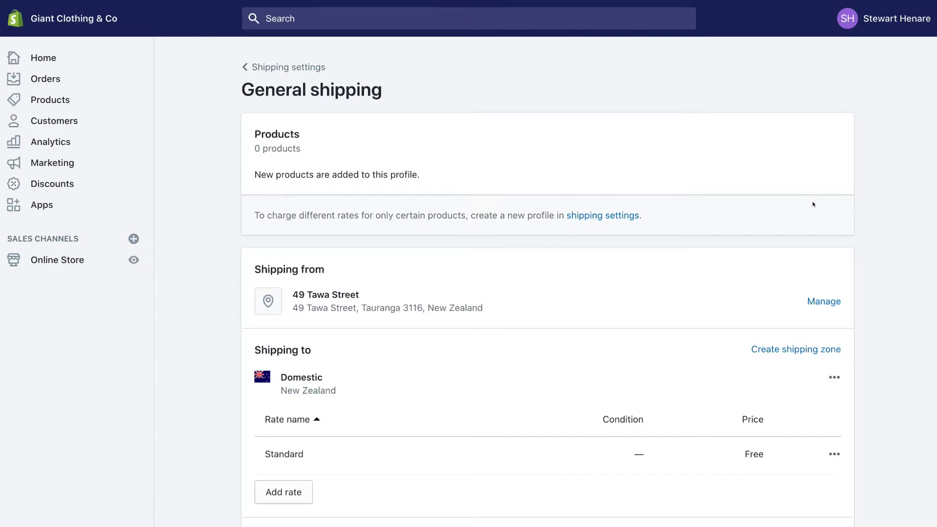
{"action": "scroll", "coordinate": [526, 288], "scroll_direction": "down", "scroll_amount": 2}
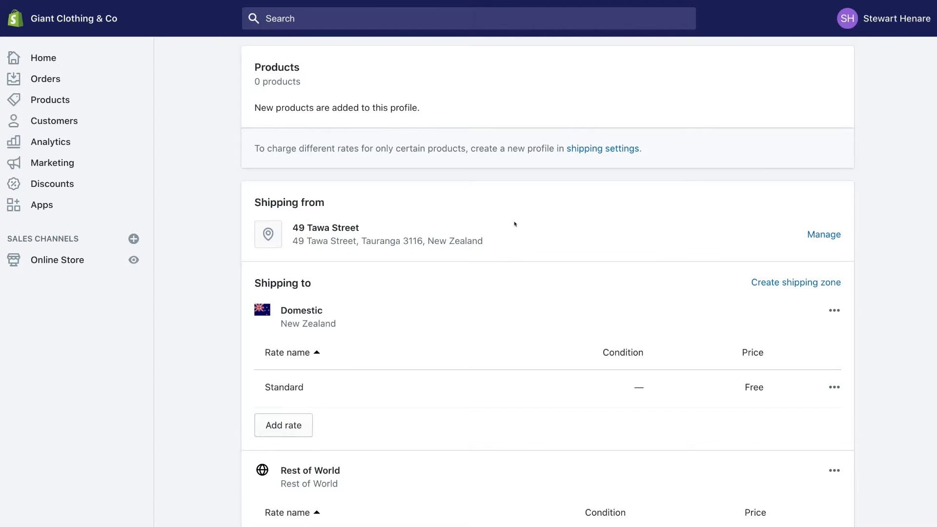
{"action": "scroll", "coordinate": [514, 224], "scroll_direction": "down", "scroll_amount": 3}
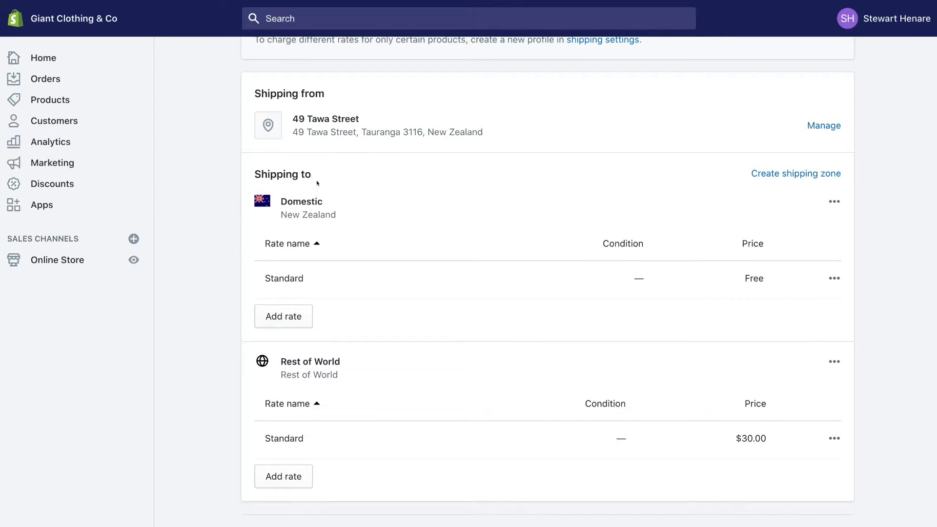
{"action": "left_click", "coordinate": [299, 317]}
{"action": "left_click", "coordinate": [415, 313]}
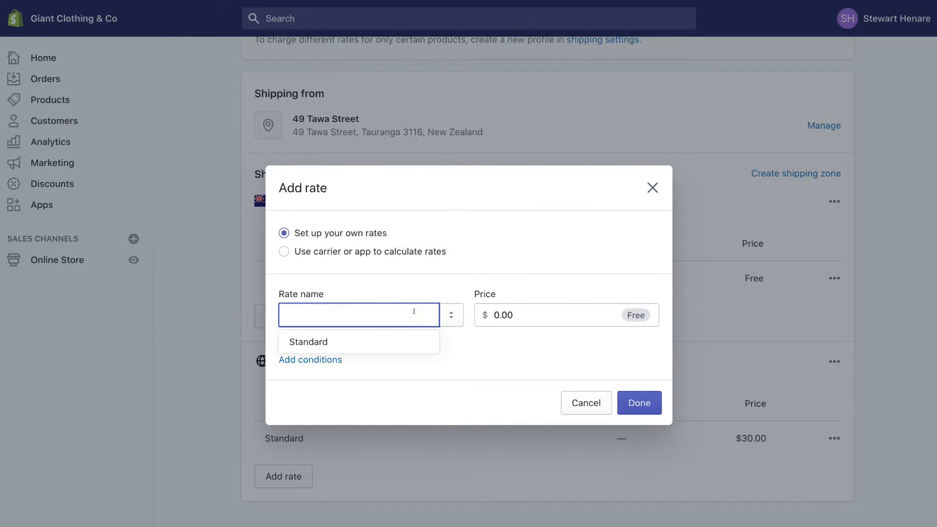
{"action": "left_click", "coordinate": [366, 348]}
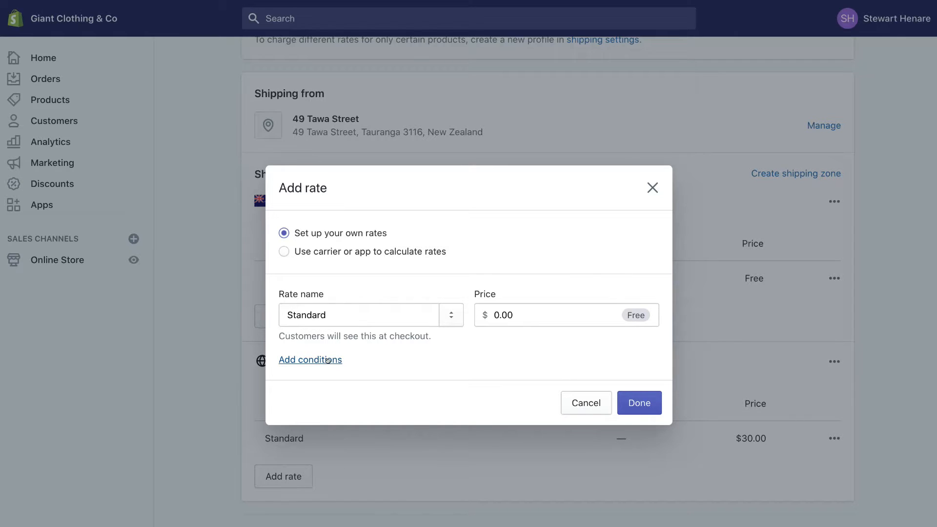
{"action": "left_click", "coordinate": [571, 403]}
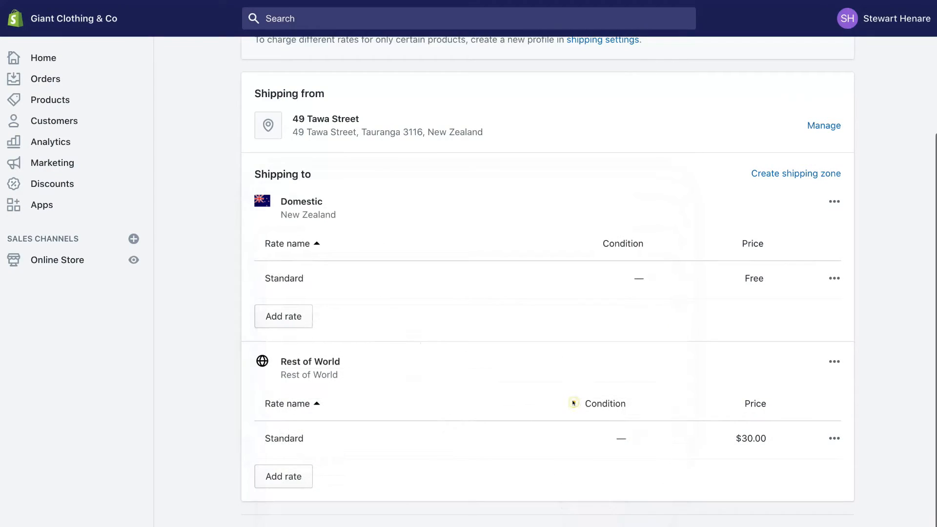
{"action": "scroll", "coordinate": [488, 267], "scroll_direction": "down", "scroll_amount": 1}
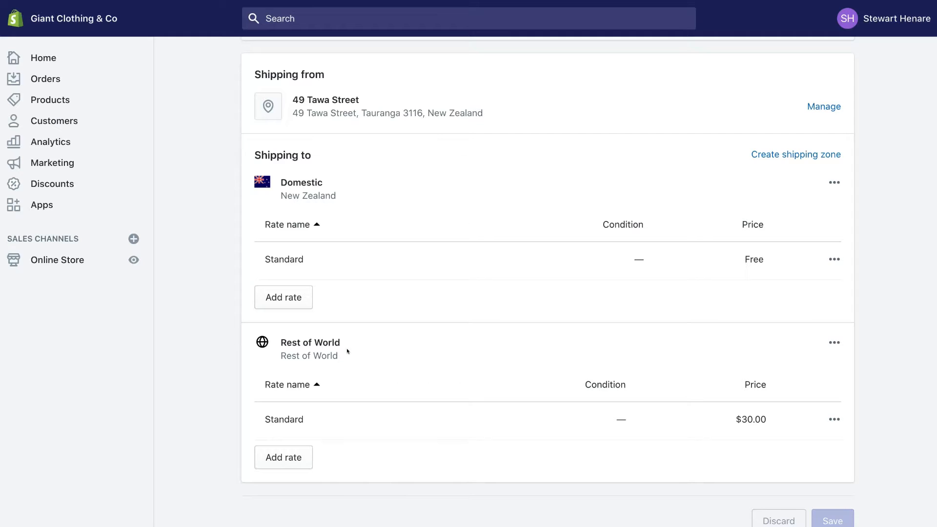
Step: Try adding a free Standard rate to the Rest of World shipping zone, and leave the general shipping rates without saving
{"action": "left_click", "coordinate": [296, 451]}
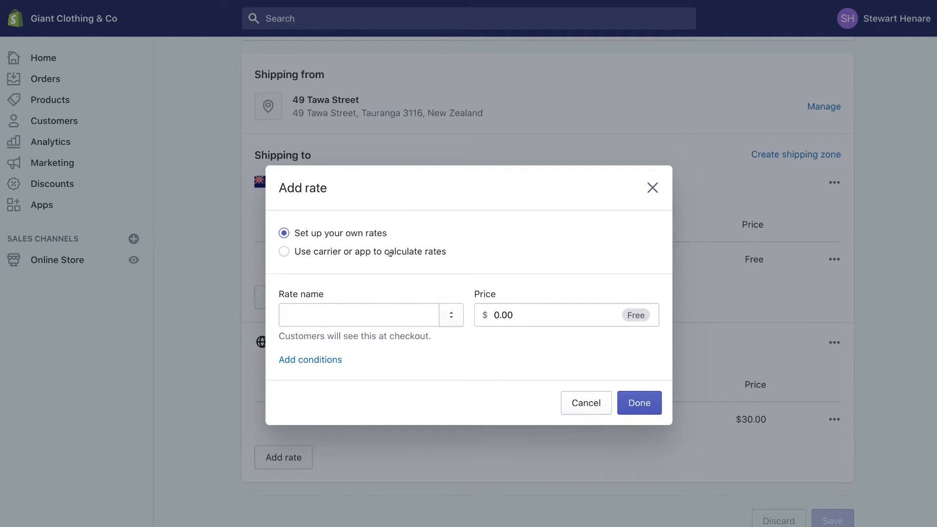
{"action": "left_click", "coordinate": [331, 312]}
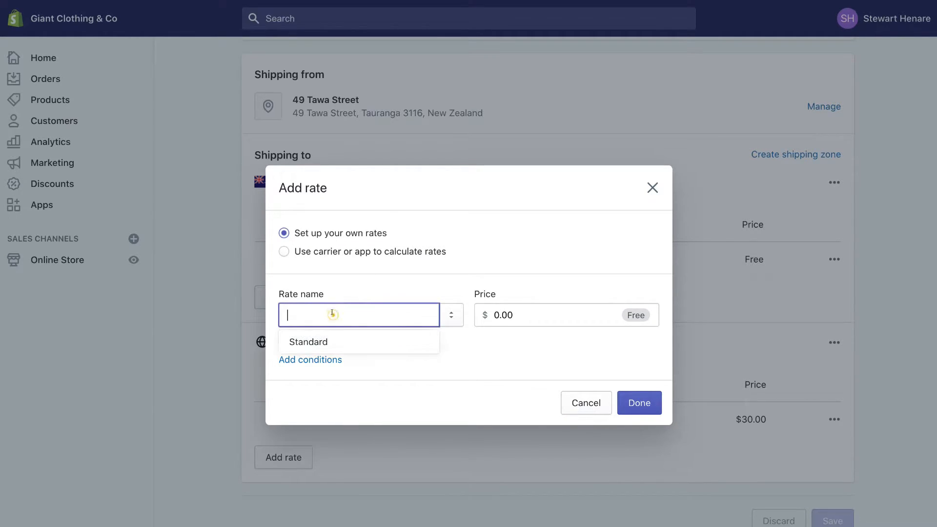
{"action": "left_click", "coordinate": [362, 339]}
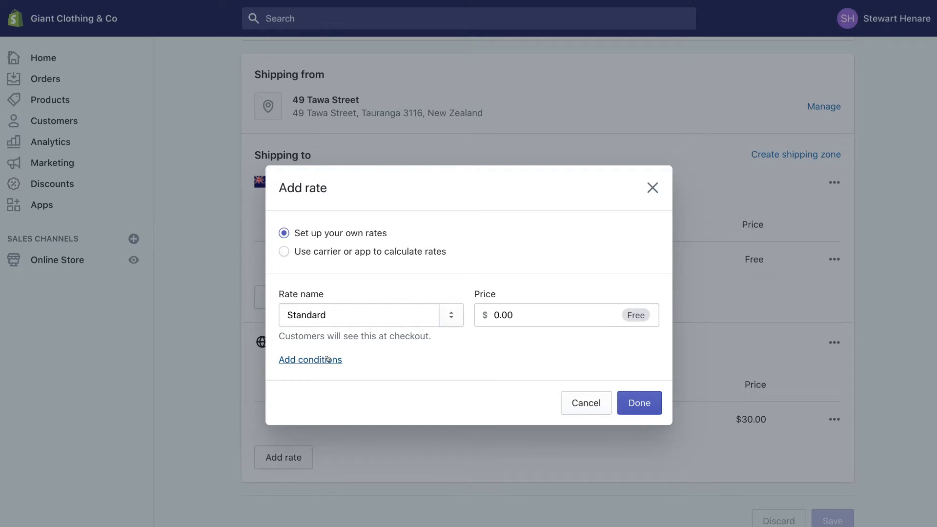
{"action": "left_click", "coordinate": [638, 404]}
{"action": "scroll", "coordinate": [638, 405], "scroll_direction": "up", "scroll_amount": 1}
{"action": "scroll", "coordinate": [639, 406], "scroll_direction": "up", "scroll_amount": 4}
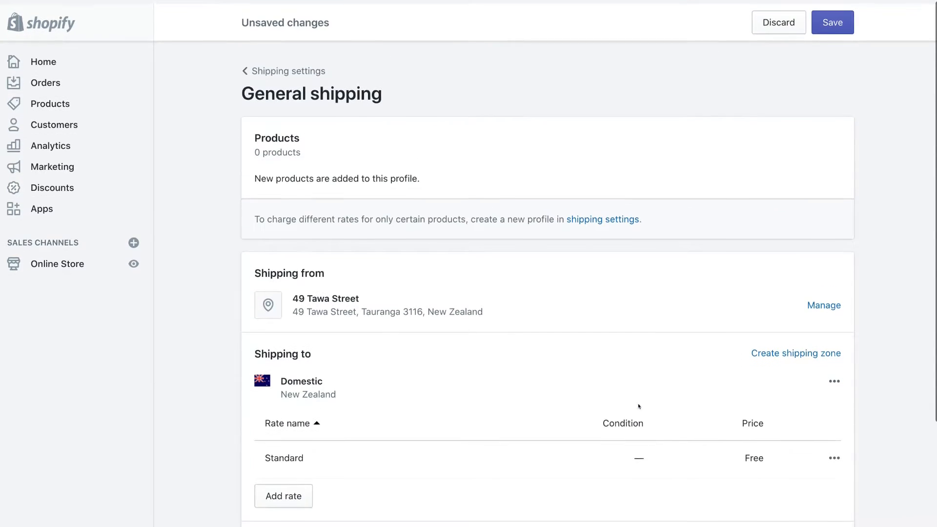
{"action": "left_click", "coordinate": [296, 69]}
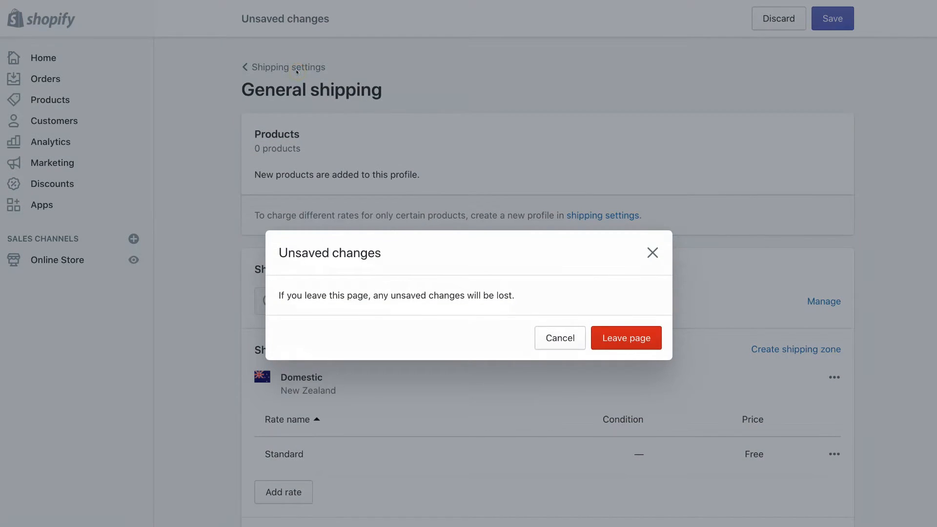
{"action": "left_click", "coordinate": [626, 337]}
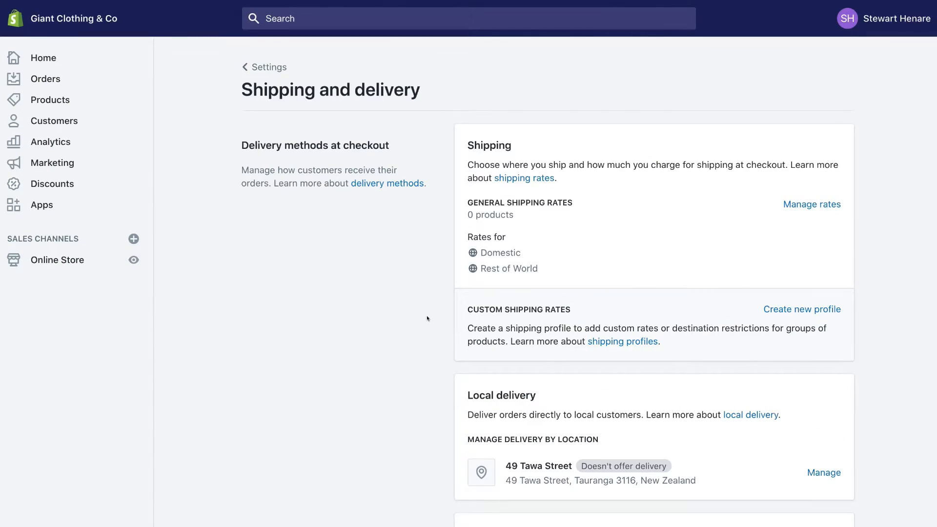
Step: Examine the rest of the Shipping and delivery settings and return to the settings overview
{"action": "scroll", "coordinate": [428, 314], "scroll_direction": "down", "scroll_amount": 4}
{"action": "scroll", "coordinate": [427, 318], "scroll_direction": "down", "scroll_amount": 4}
{"action": "scroll", "coordinate": [426, 318], "scroll_direction": "up", "scroll_amount": 8}
{"action": "left_click", "coordinate": [269, 65]}
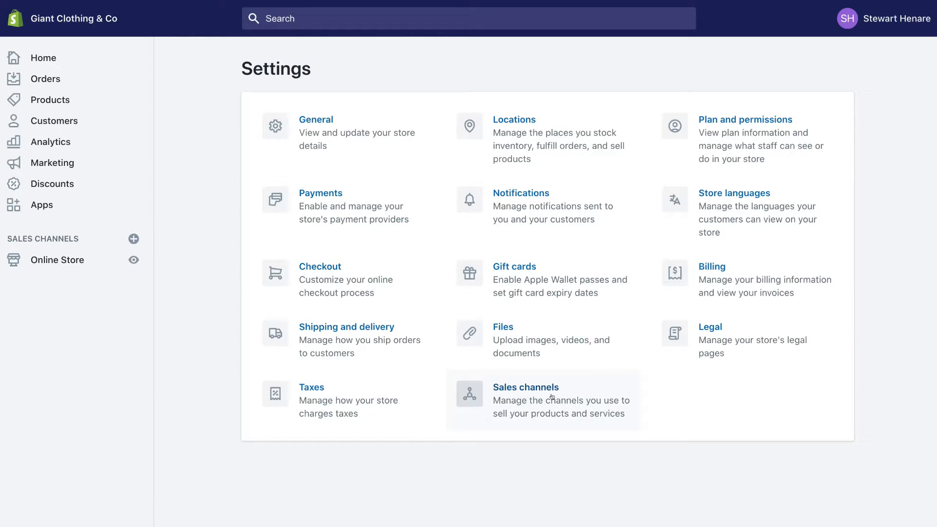
Step: View the Sales channels settings and go back to the admin Home page
{"action": "left_click", "coordinate": [577, 398]}
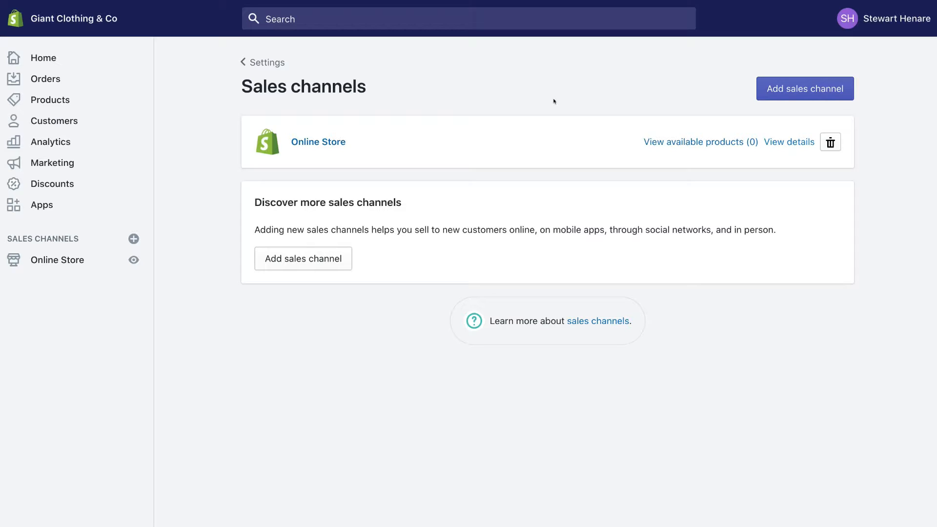
{"action": "left_click", "coordinate": [264, 63]}
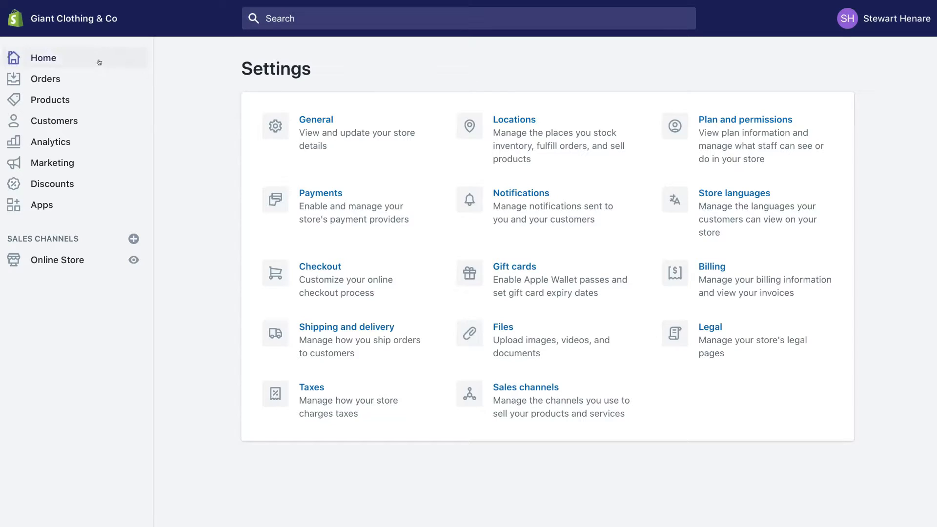
{"action": "left_click", "coordinate": [81, 57]}
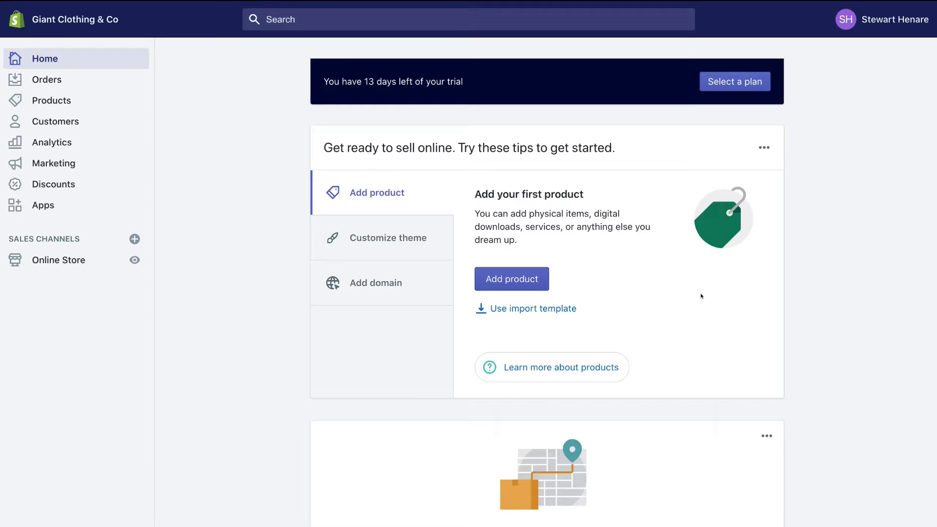
Step: Start a new product titled "Matching T-Shirts Father and Son" and paste the prepared description into it
{"action": "left_click", "coordinate": [533, 279]}
{"action": "left_click", "coordinate": [399, 156]}
{"action": "left_click", "coordinate": [308, 252]}
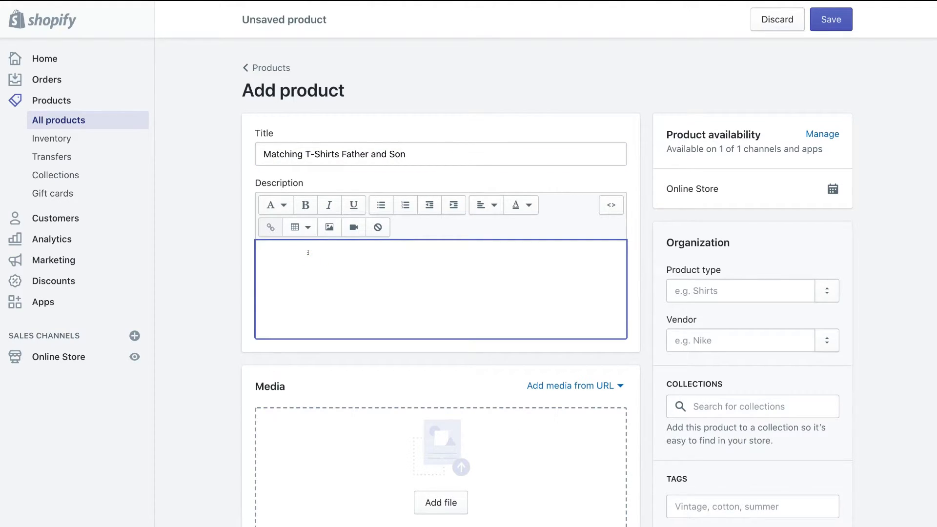
{"action": "key", "text": "ctrl+v"}
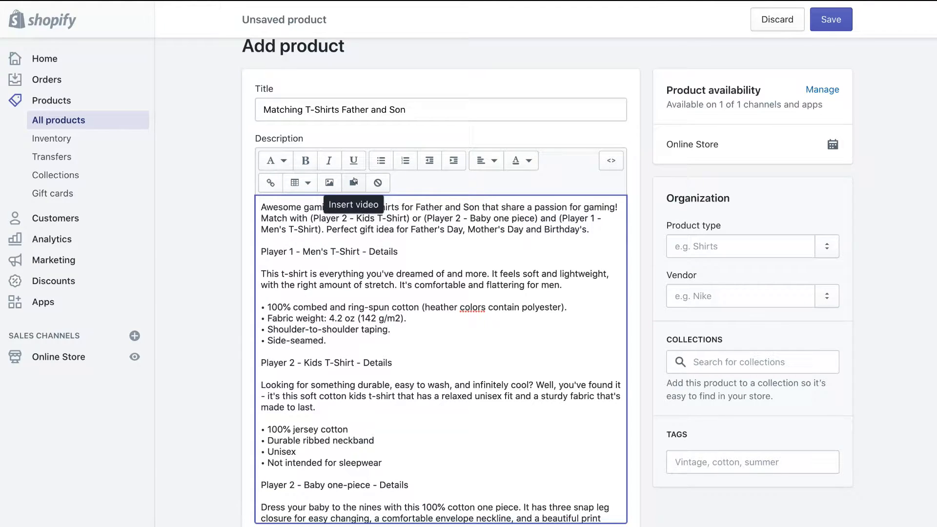
Step: Upload 5.png, 7.png, 8.png and the boy-wearing-a-t-shirt PNG from the Giant Clothing & Co folder as product media
{"action": "scroll", "coordinate": [440, 298], "scroll_direction": "down", "scroll_amount": 10}
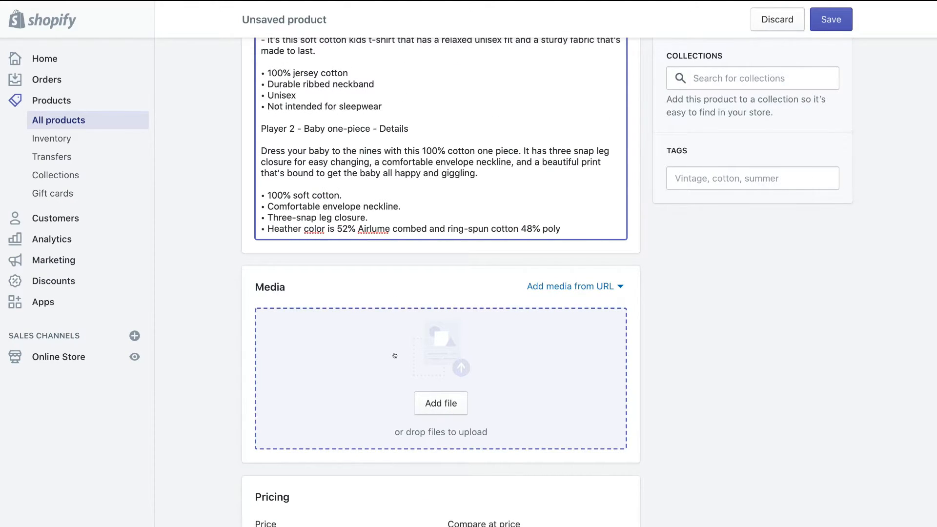
{"action": "left_click", "coordinate": [454, 404]}
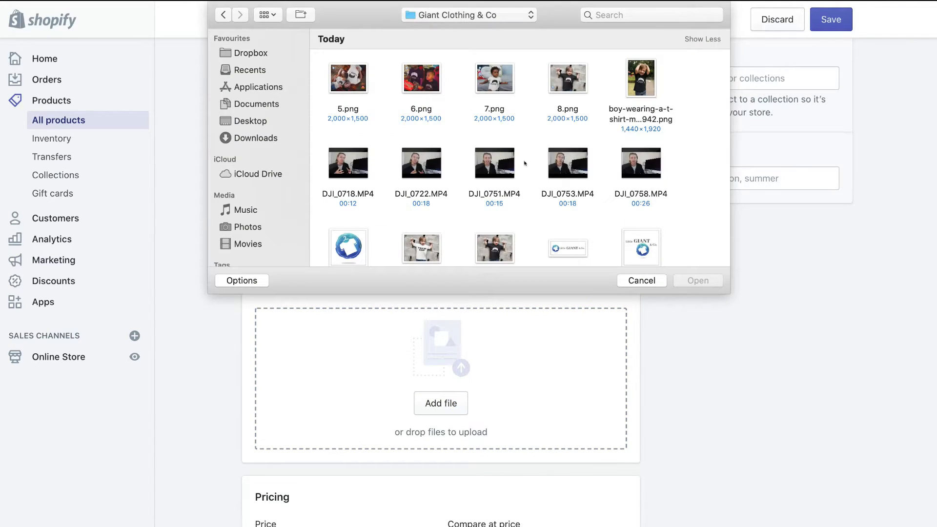
{"action": "left_click", "coordinate": [356, 78]}
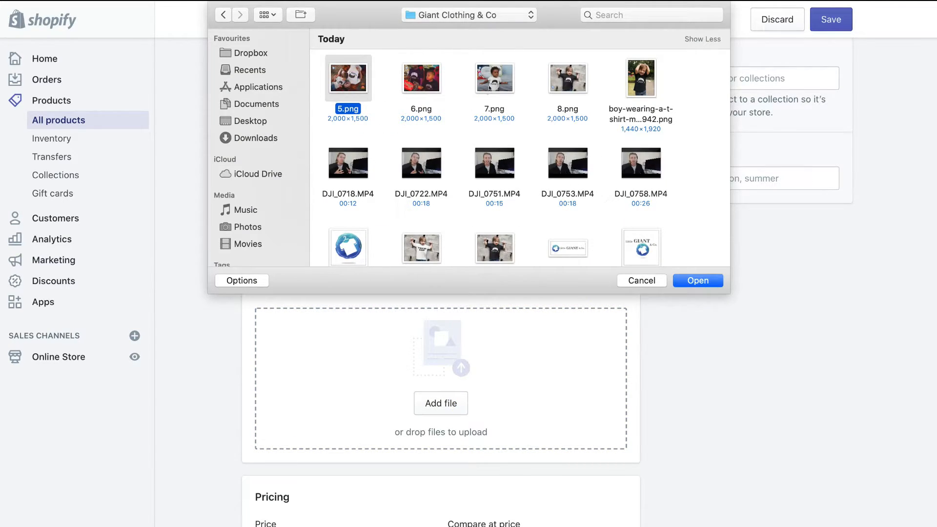
{"action": "left_click", "coordinate": [490, 88], "text": "super"}
{"action": "left_click", "coordinate": [634, 81], "text": "super"}
{"action": "left_click", "coordinate": [569, 80], "text": "super"}
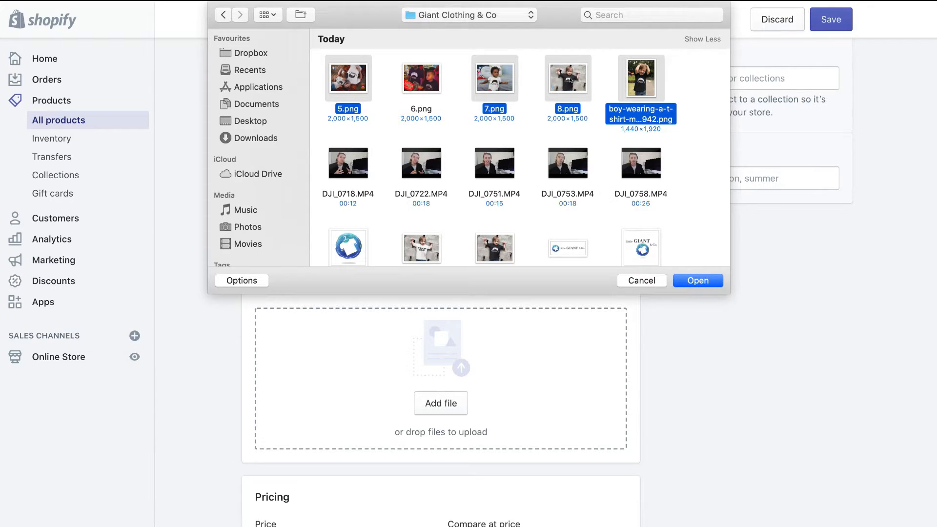
{"action": "left_click", "coordinate": [698, 280]}
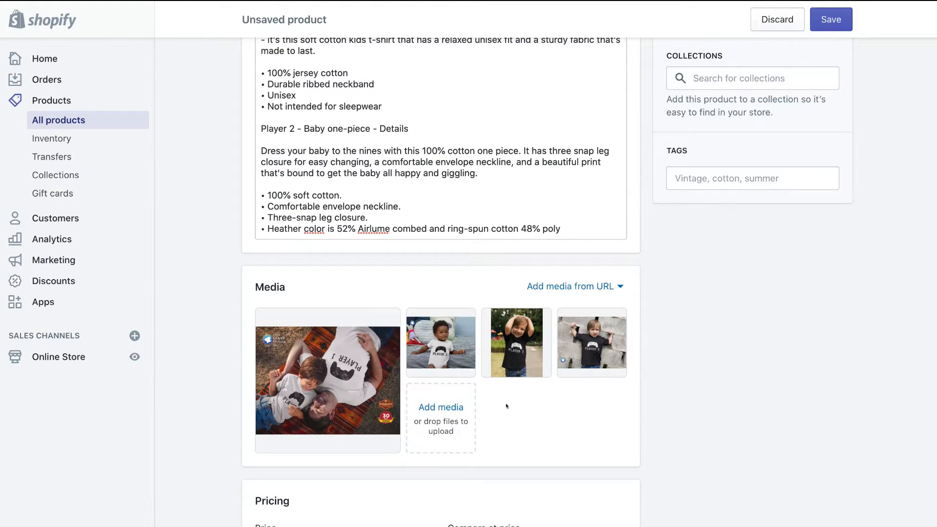
Step: Set the product's price to $20.00 in the Pricing section
{"action": "scroll", "coordinate": [506, 406], "scroll_direction": "down", "scroll_amount": 2}
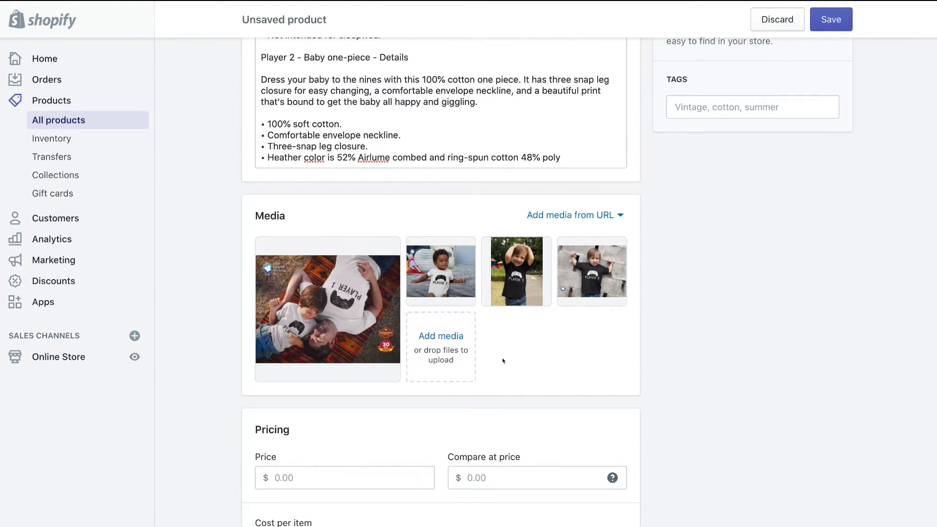
{"action": "scroll", "coordinate": [503, 361], "scroll_direction": "down", "scroll_amount": 6}
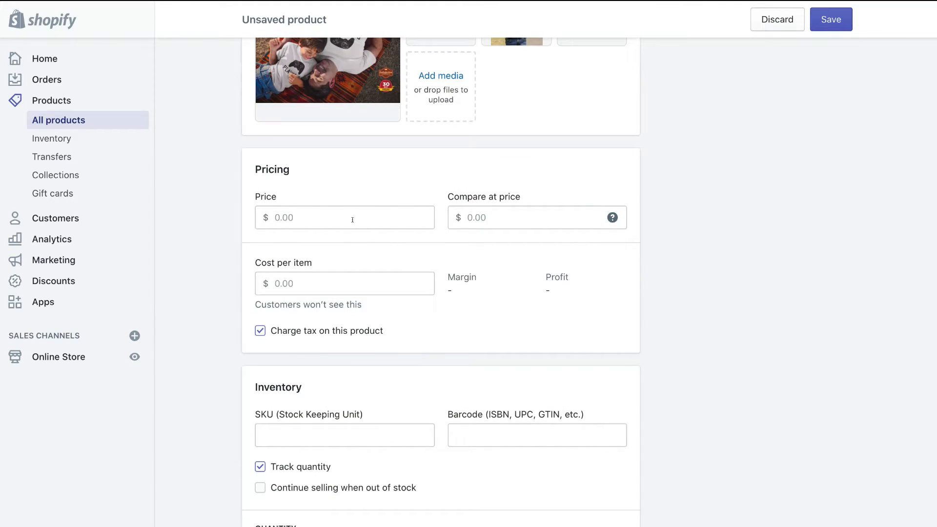
{"action": "left_click", "coordinate": [351, 218]}
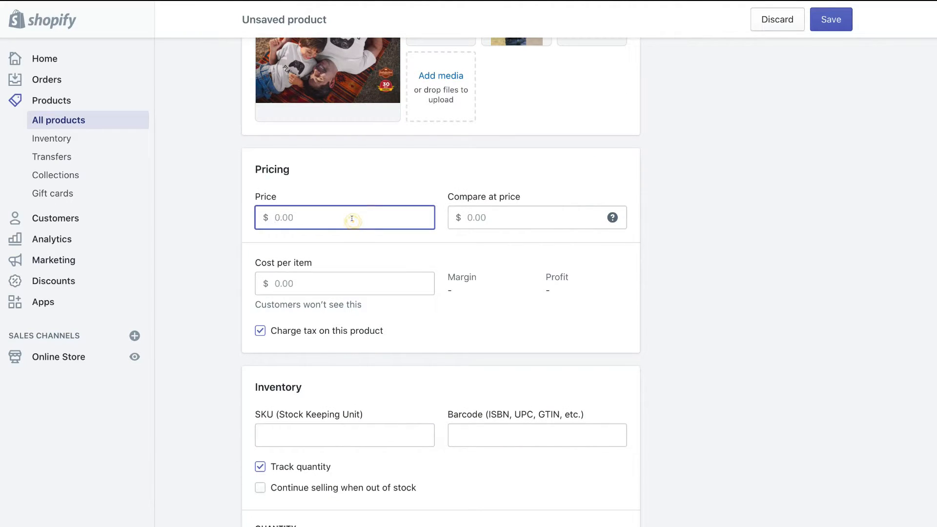
{"action": "type", "text": "20"}
Step: Try a compare at price of $25.00 for the product and clear the value again
{"action": "left_click", "coordinate": [511, 215]}
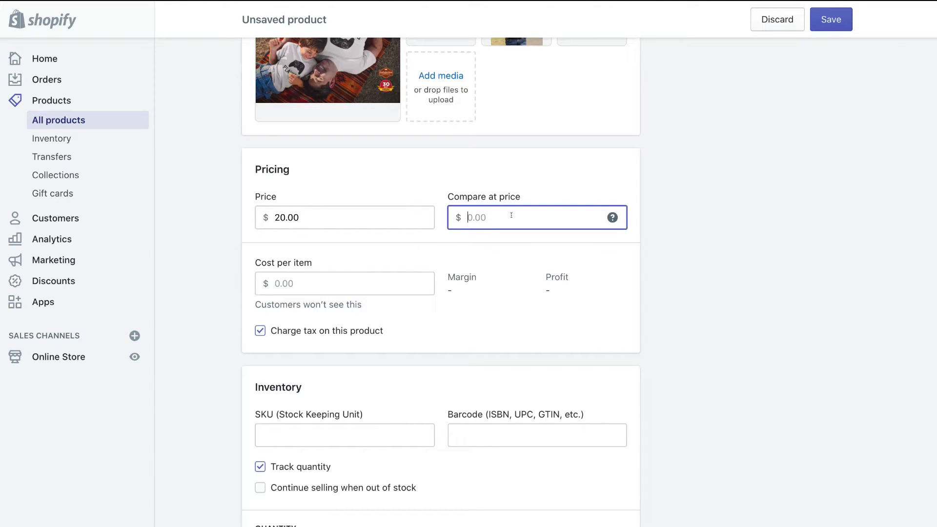
{"action": "type", "text": "25"}
{"action": "left_click", "coordinate": [526, 238]}
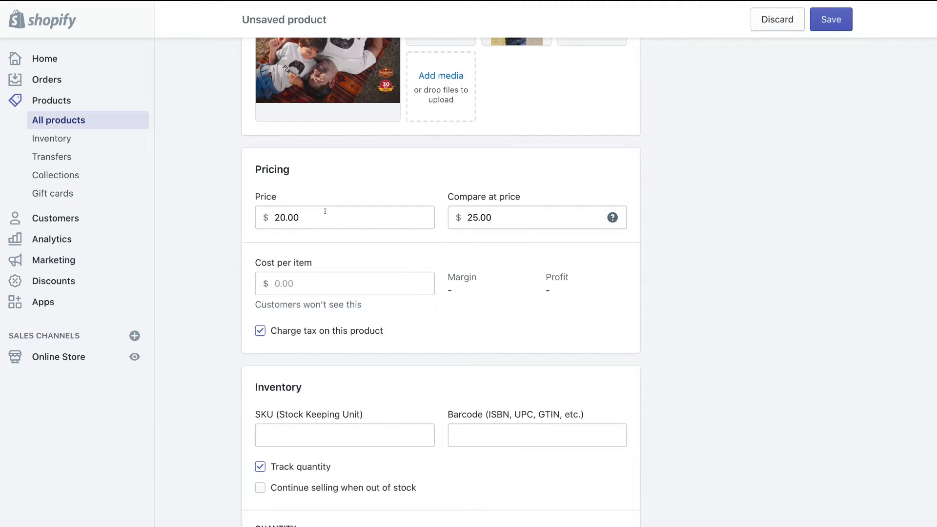
{"action": "double_click", "coordinate": [499, 215]}
{"action": "key", "text": "BackSpace"}
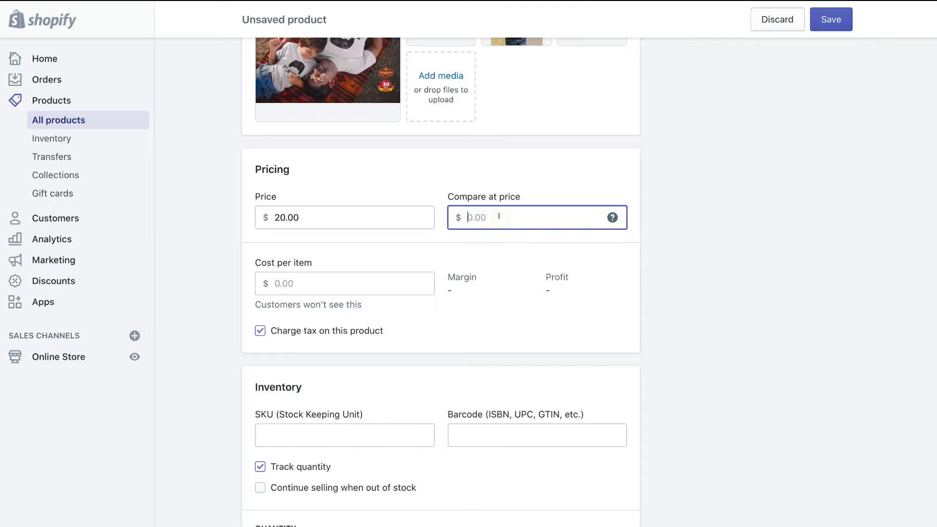
{"action": "left_click", "coordinate": [433, 235]}
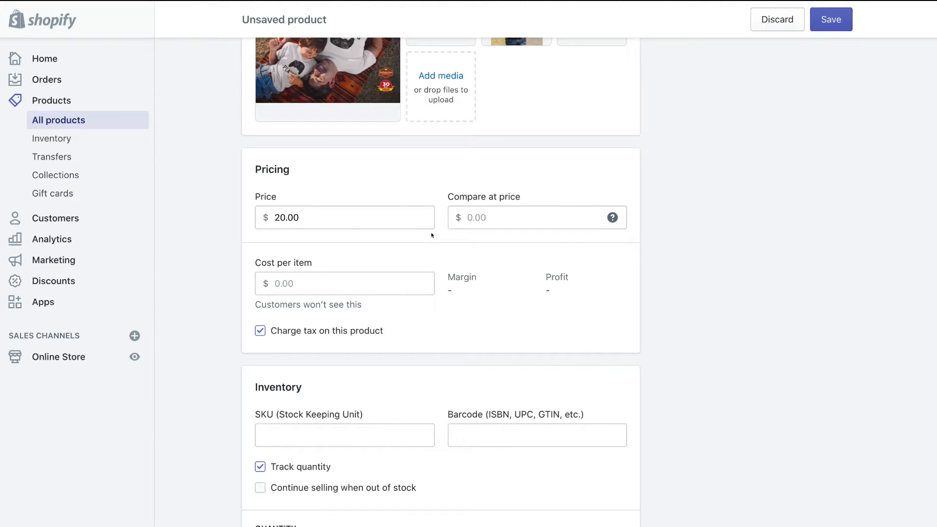
Step: Set the product's cost per item to $10.00, and switch the charge tax option off and back on
{"action": "scroll", "coordinate": [433, 234], "scroll_direction": "down", "scroll_amount": 1}
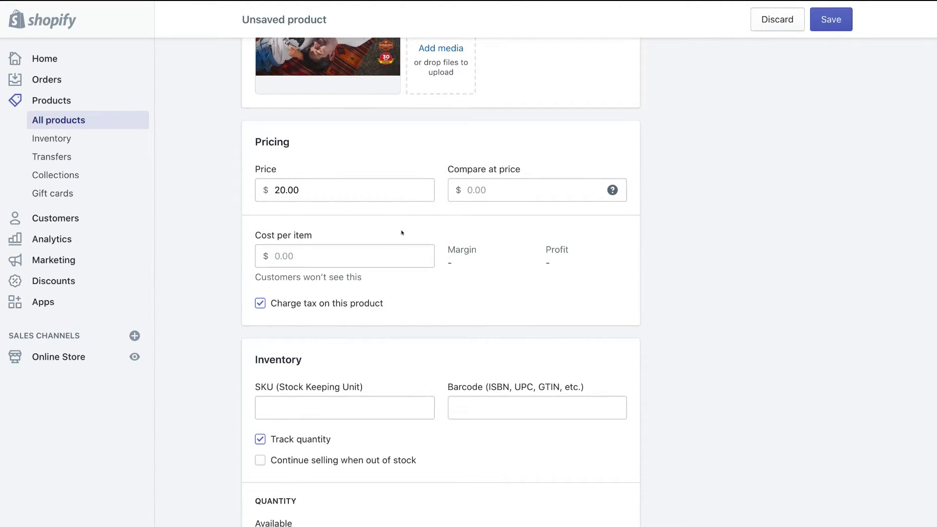
{"action": "left_click", "coordinate": [367, 252]}
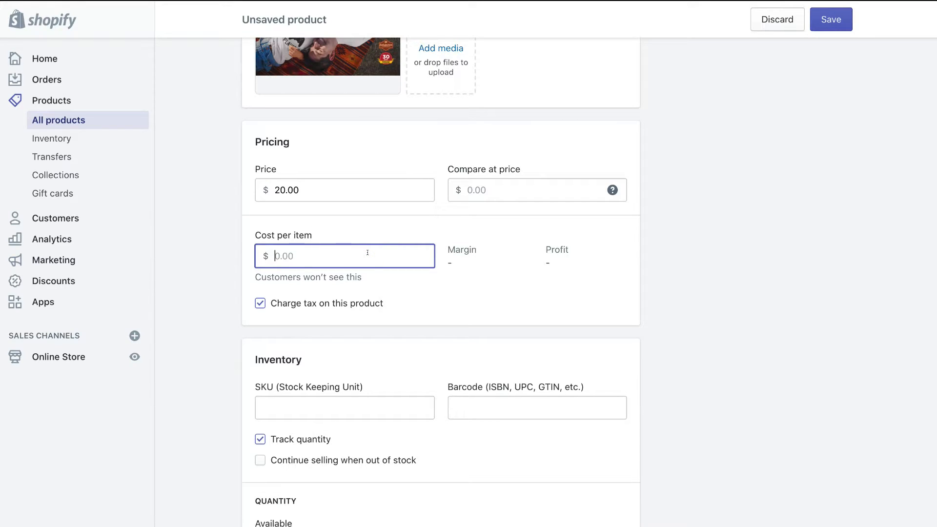
{"action": "type", "text": "10"}
{"action": "scroll", "coordinate": [429, 288], "scroll_direction": "down", "scroll_amount": 1}
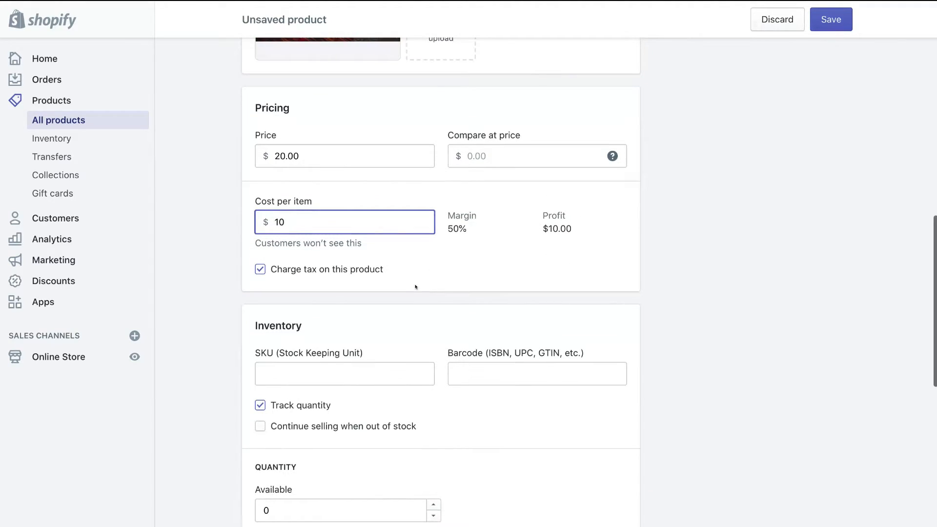
{"action": "left_click", "coordinate": [259, 266]}
{"action": "left_click", "coordinate": [260, 266]}
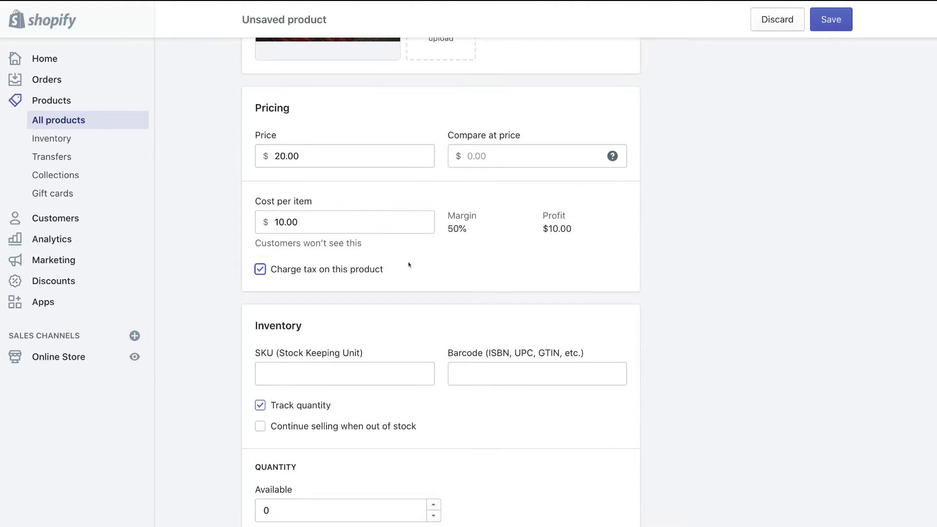
Step: Enter 50 as the product's SKU and set its available quantity to 50
{"action": "scroll", "coordinate": [408, 264], "scroll_direction": "down", "scroll_amount": 3}
{"action": "left_click", "coordinate": [377, 266]}
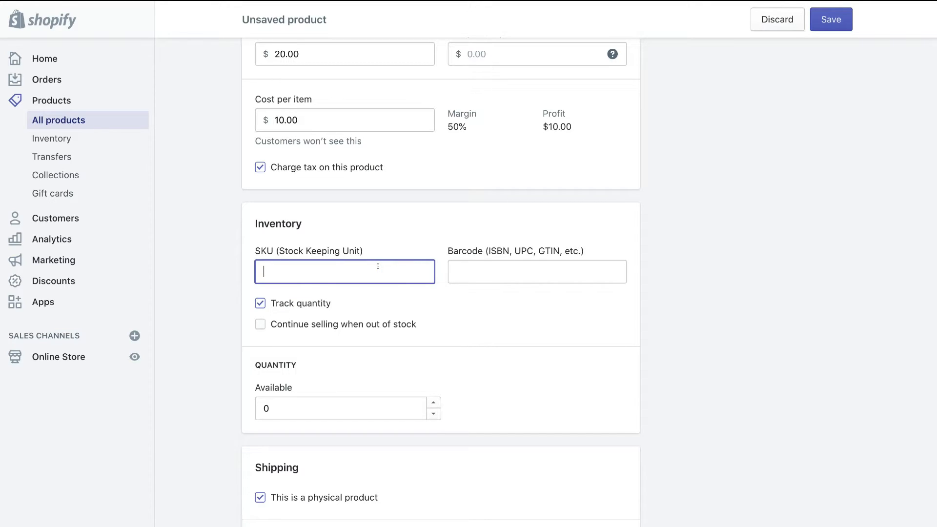
{"action": "type", "text": "50"}
{"action": "left_click", "coordinate": [477, 266]}
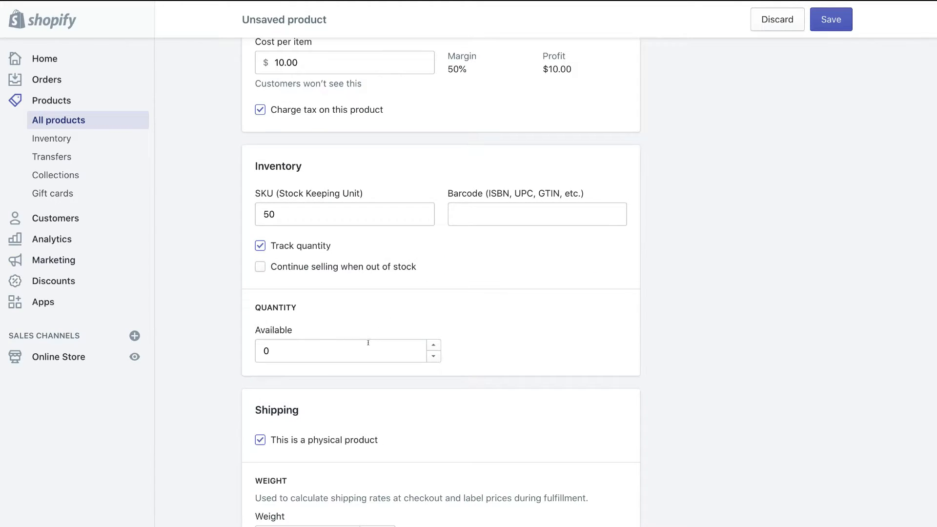
{"action": "left_click", "coordinate": [367, 342]}
{"action": "key", "text": "BackSpace"}
{"action": "type", "text": "50"}
{"action": "left_click", "coordinate": [503, 331]}
Step: Set the product's country of origin to New Zealand in the customs information of the Shipping section
{"action": "scroll", "coordinate": [476, 361], "scroll_direction": "down", "scroll_amount": 5}
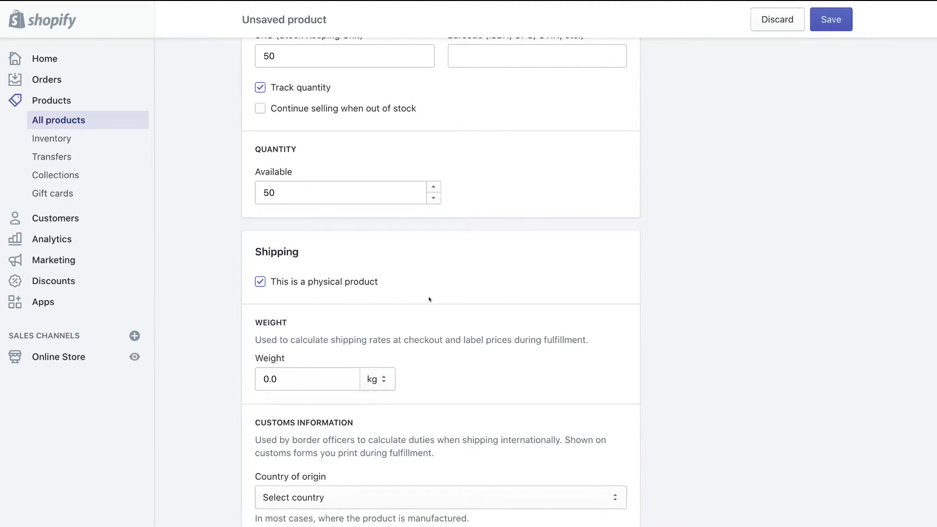
{"action": "scroll", "coordinate": [428, 299], "scroll_direction": "down", "scroll_amount": 1}
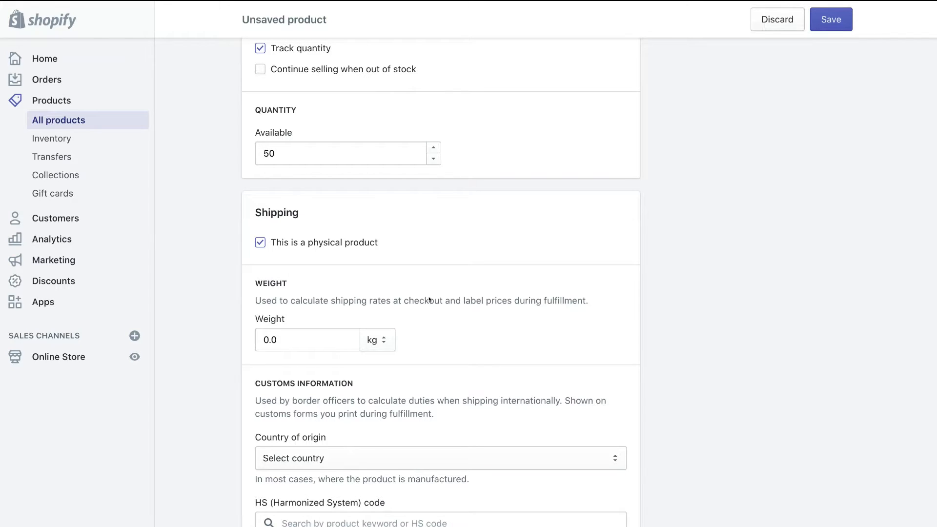
{"action": "scroll", "coordinate": [428, 299], "scroll_direction": "down", "scroll_amount": 1}
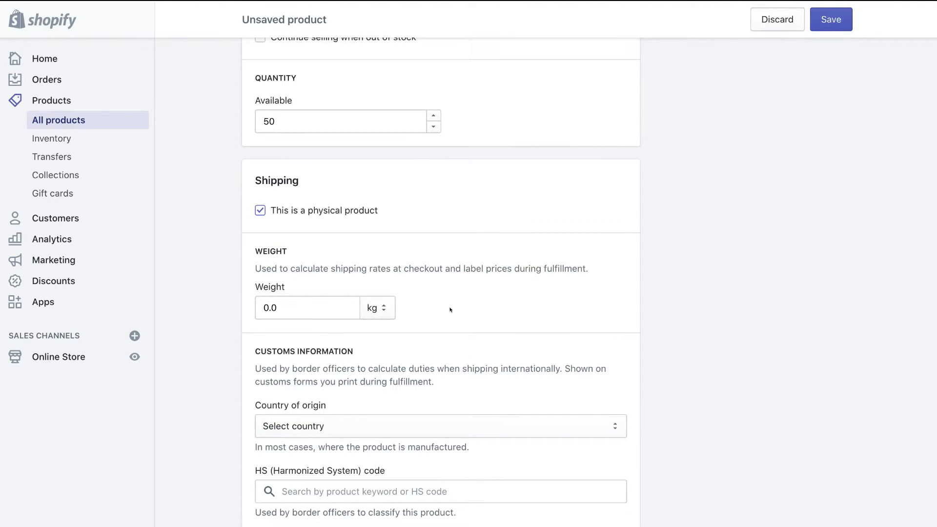
{"action": "scroll", "coordinate": [450, 309], "scroll_direction": "down", "scroll_amount": 3}
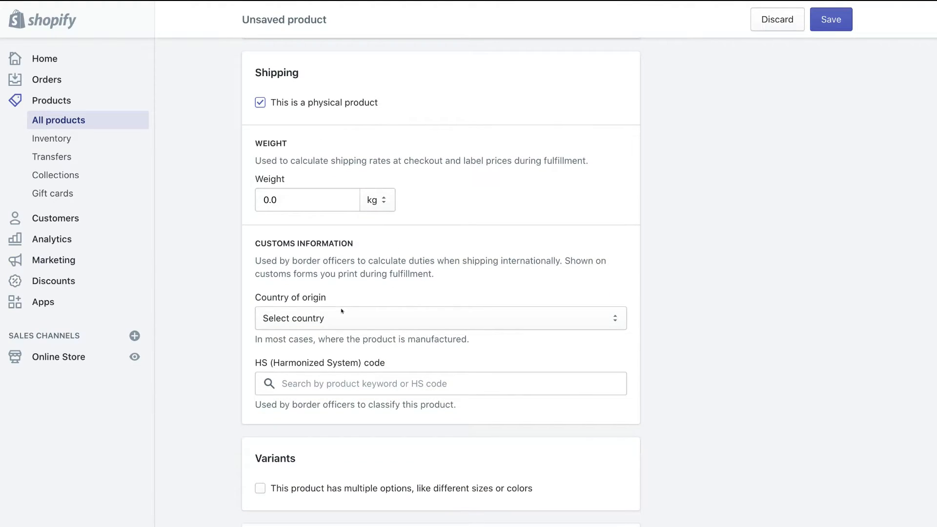
{"action": "left_click", "coordinate": [392, 317]}
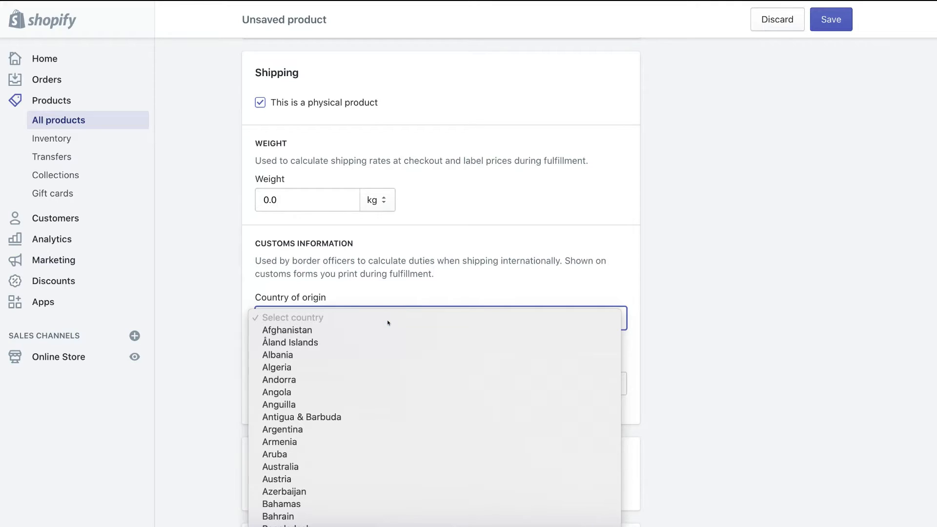
{"action": "scroll", "coordinate": [389, 322], "scroll_direction": "down", "scroll_amount": 10}
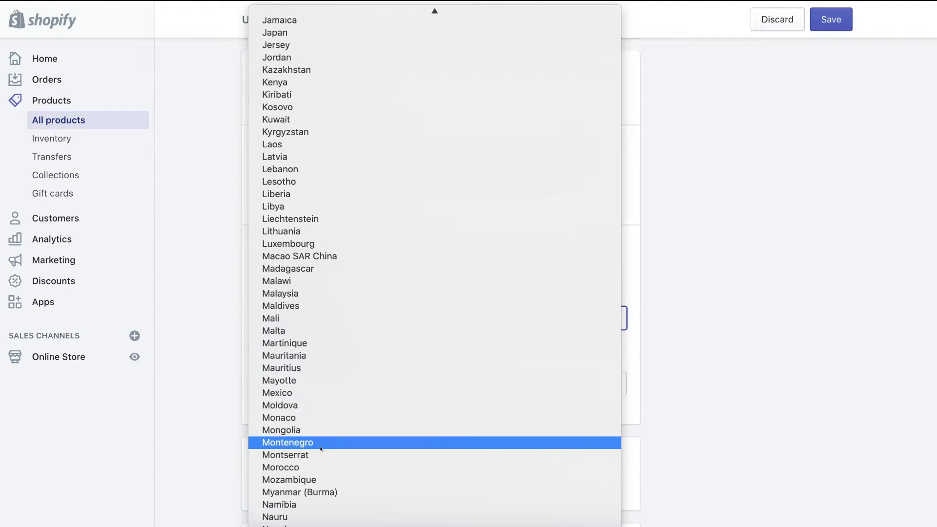
{"action": "scroll", "coordinate": [322, 447], "scroll_direction": "down", "scroll_amount": 2}
{"action": "left_click", "coordinate": [313, 461]}
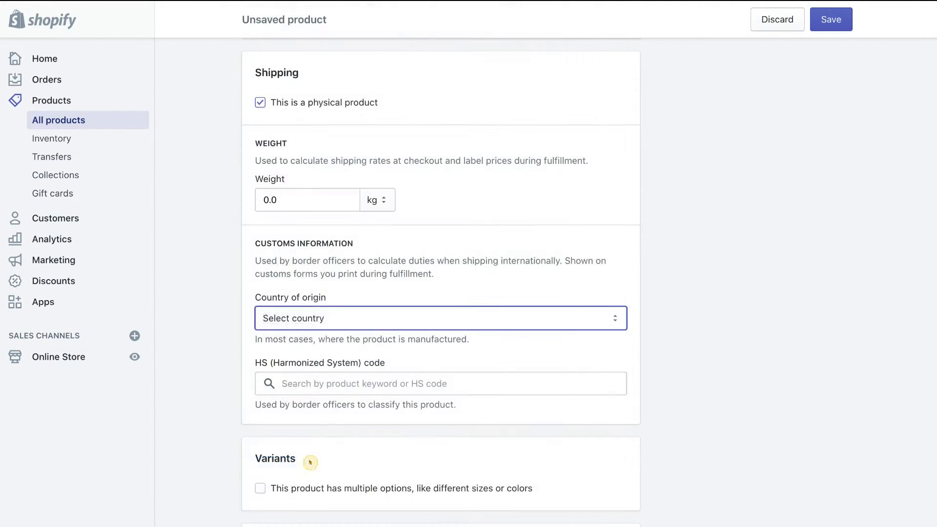
Step: Enable multiple options for the product and enter s, m and l as the values of the Size option
{"action": "scroll", "coordinate": [445, 330], "scroll_direction": "down", "scroll_amount": 1}
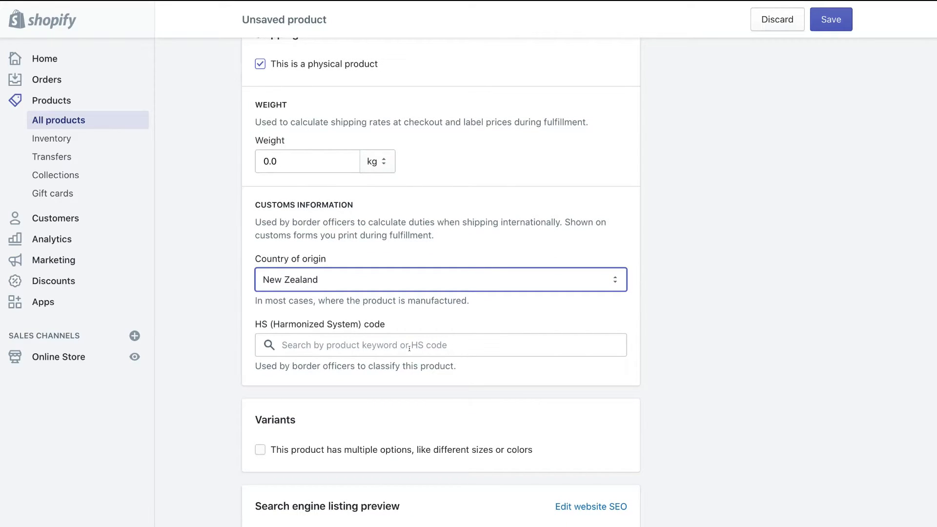
{"action": "scroll", "coordinate": [408, 348], "scroll_direction": "down", "scroll_amount": 1}
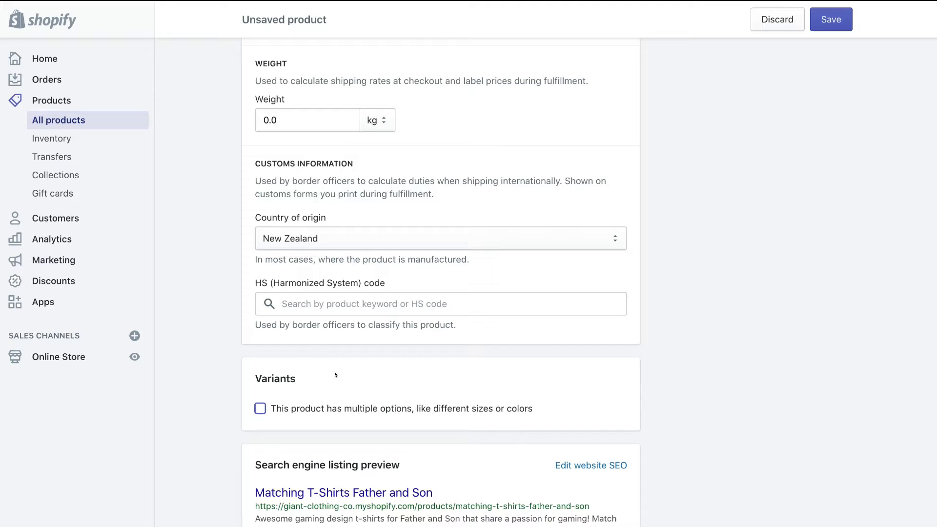
{"action": "left_click", "coordinate": [260, 409]}
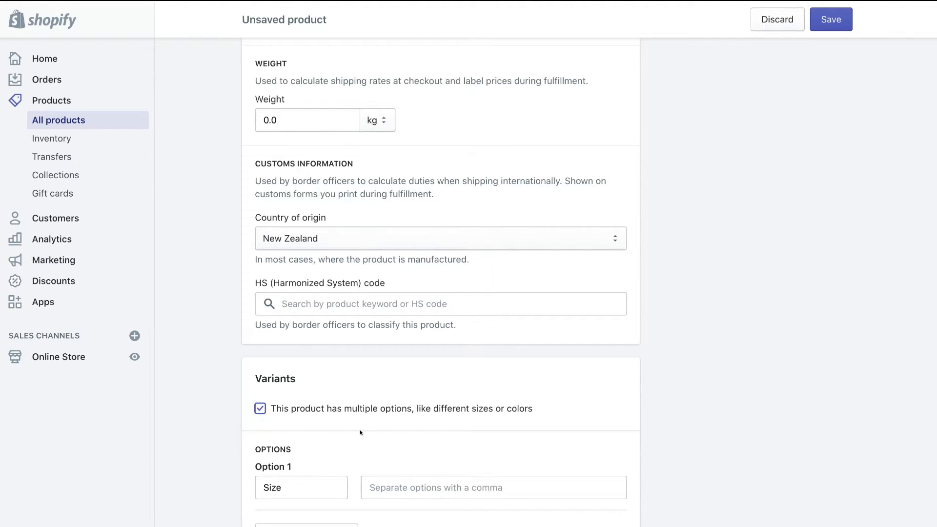
{"action": "scroll", "coordinate": [360, 432], "scroll_direction": "down", "scroll_amount": 2}
{"action": "left_click", "coordinate": [309, 384]}
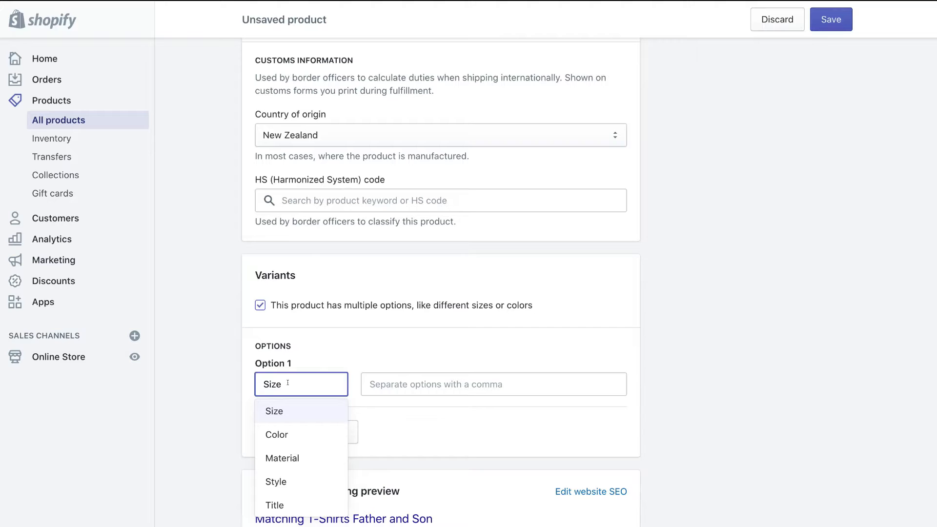
{"action": "left_click", "coordinate": [383, 385]}
{"action": "type", "text": "s"}
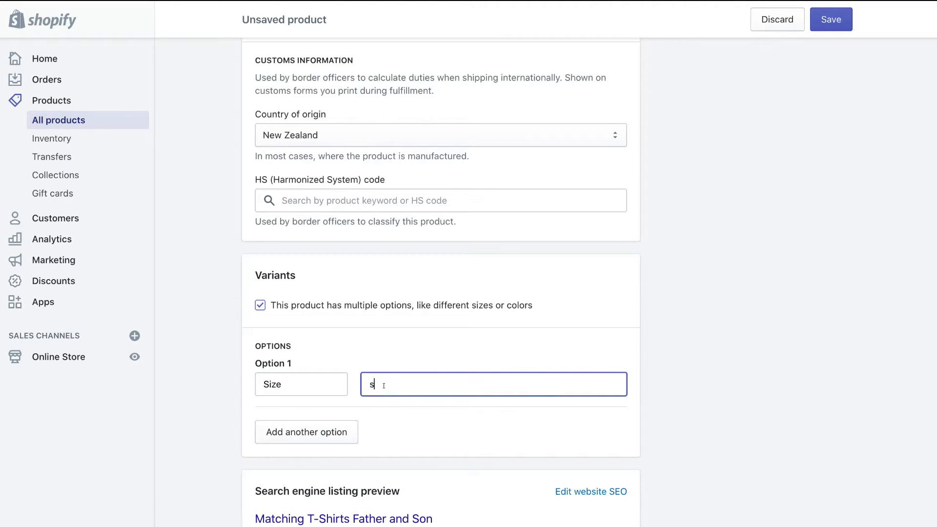
{"action": "type", "text": ",m"}
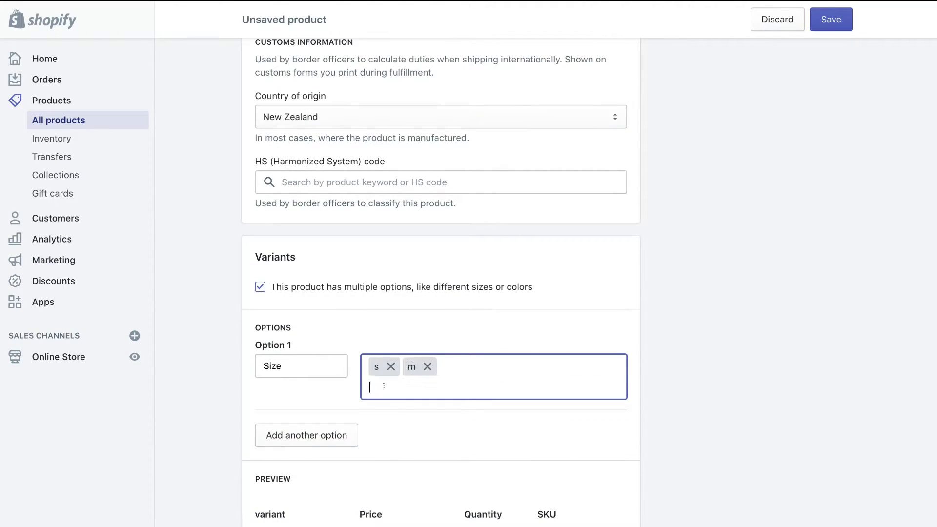
{"action": "type", "text": ",l,"}
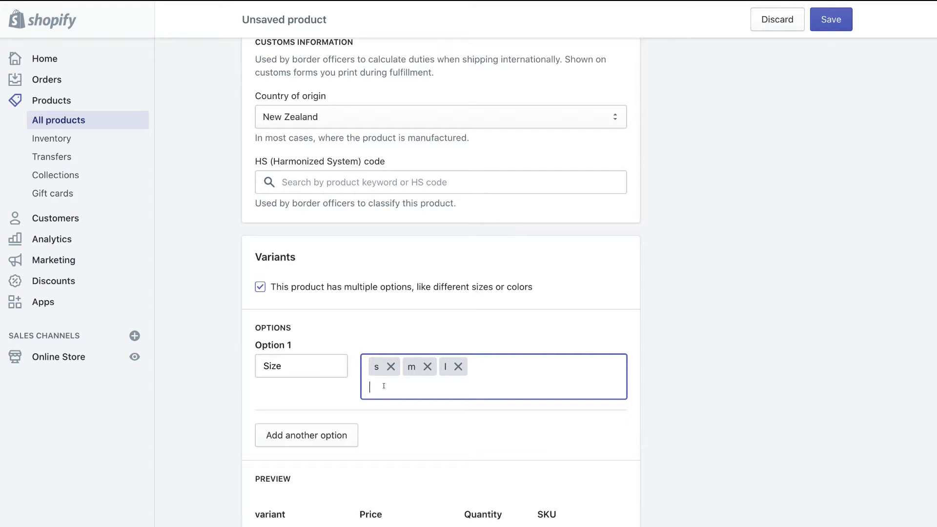
Step: Add Color as a second variant option and remove it again
{"action": "left_click", "coordinate": [330, 434]}
{"action": "left_click", "coordinate": [317, 445]}
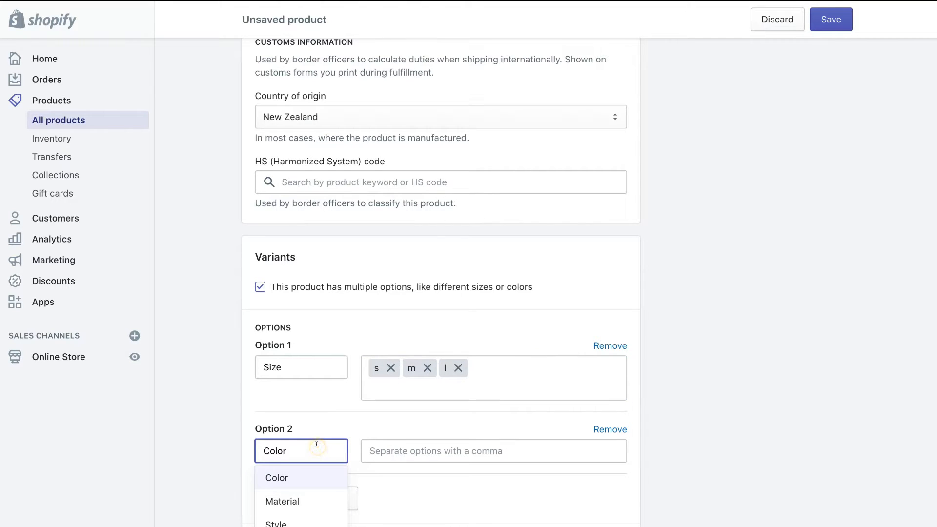
{"action": "scroll", "coordinate": [364, 412], "scroll_direction": "down", "scroll_amount": 2}
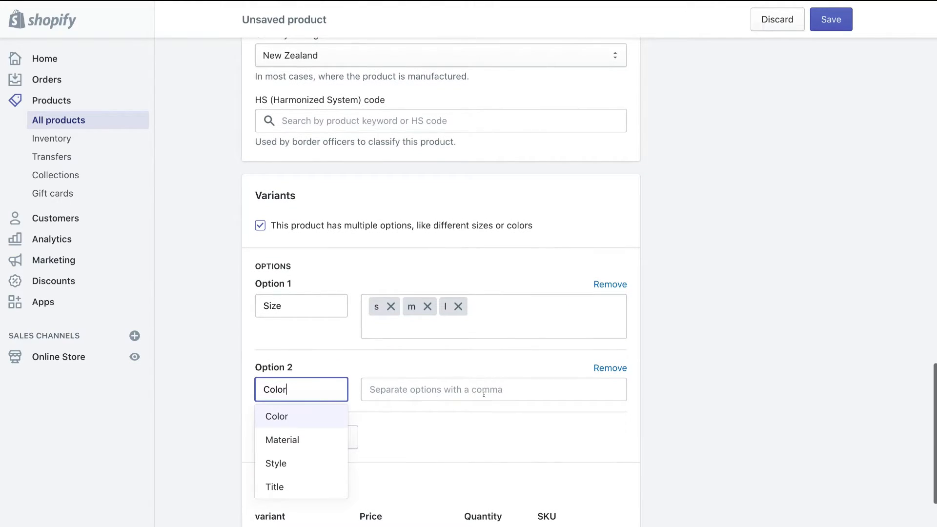
{"action": "left_click", "coordinate": [600, 368]}
Step: Set the price of the m variant to $25.00 and of the l variant to $30.00
{"action": "scroll", "coordinate": [533, 359], "scroll_direction": "down", "scroll_amount": 5}
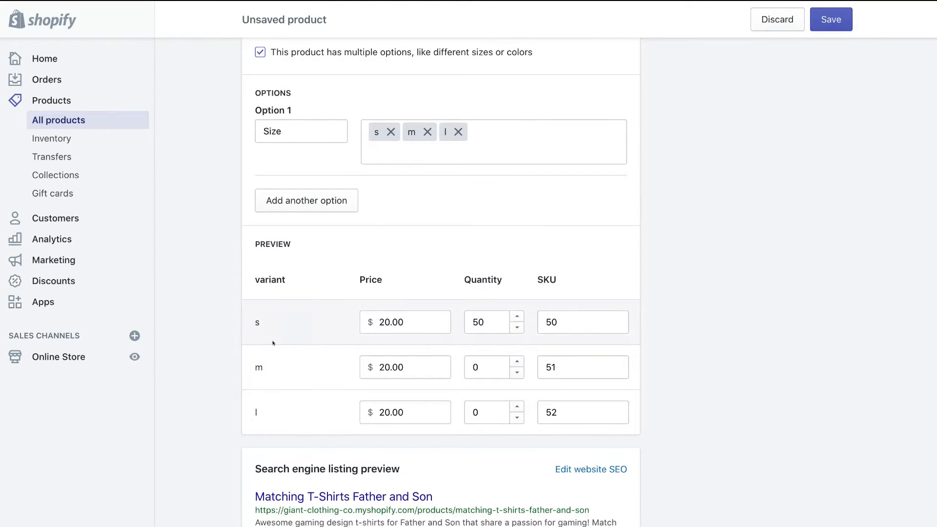
{"action": "left_click", "coordinate": [388, 367]}
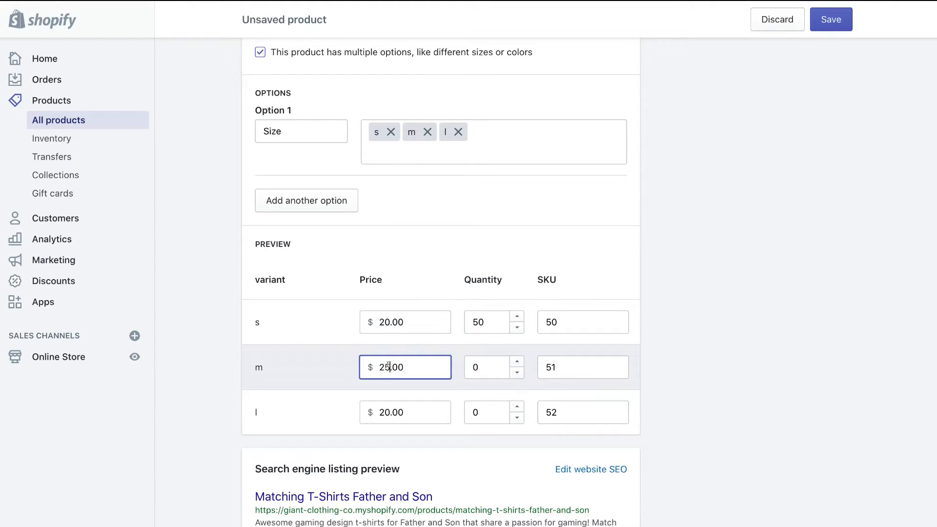
{"action": "left_click", "coordinate": [382, 412]}
{"action": "key", "text": "BackSpace"}
{"action": "type", "text": "3"}
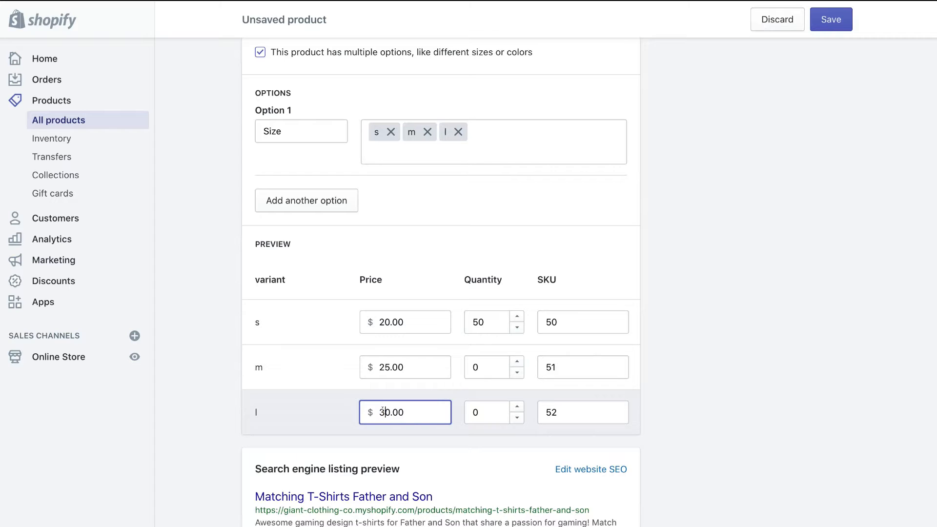
{"action": "left_click", "coordinate": [696, 375]}
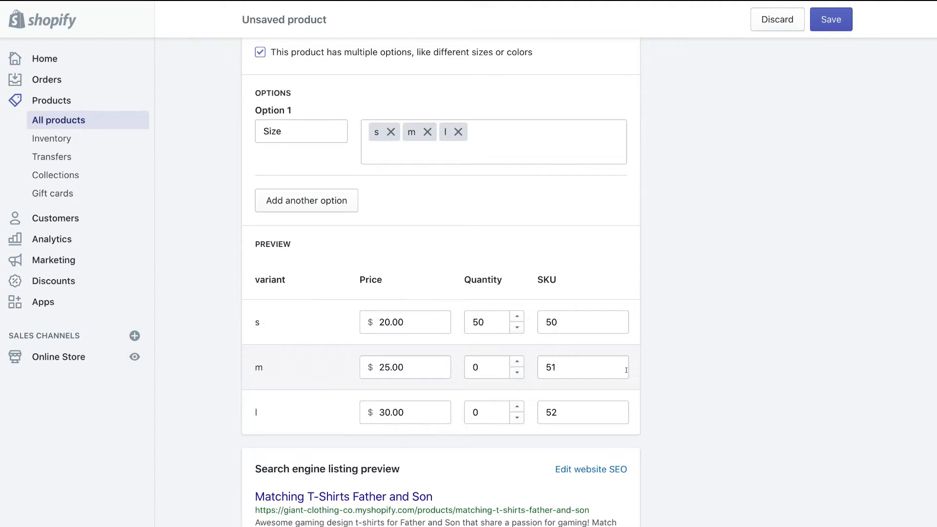
Step: Set the product type to Shirts in the product's Organization section
{"action": "scroll", "coordinate": [626, 369], "scroll_direction": "down", "scroll_amount": 3}
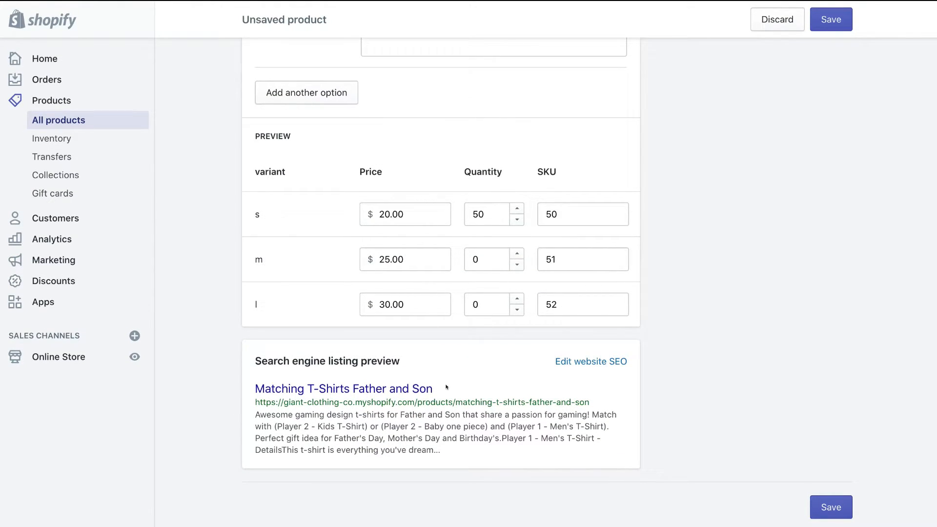
{"action": "left_click", "coordinate": [647, 392]}
{"action": "scroll", "coordinate": [648, 351], "scroll_direction": "up", "scroll_amount": 15}
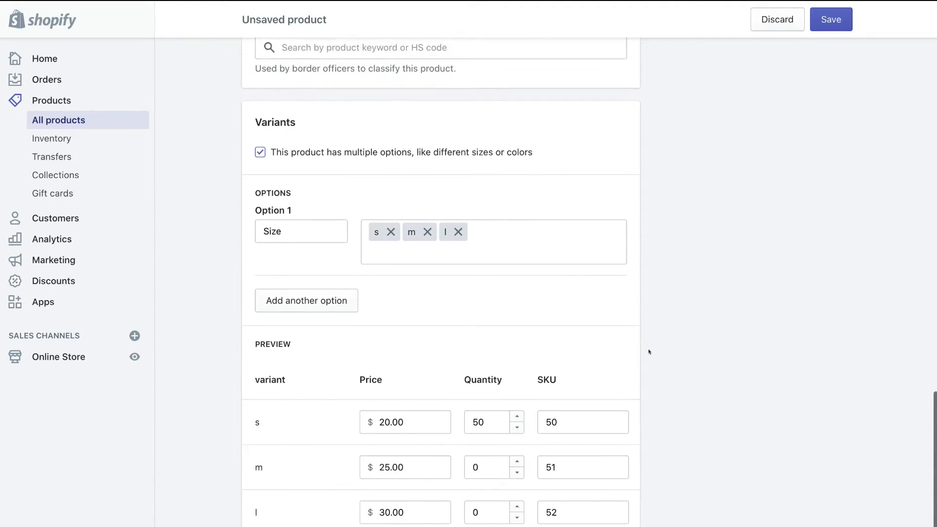
{"action": "scroll", "coordinate": [648, 360], "scroll_direction": "up", "scroll_amount": 15}
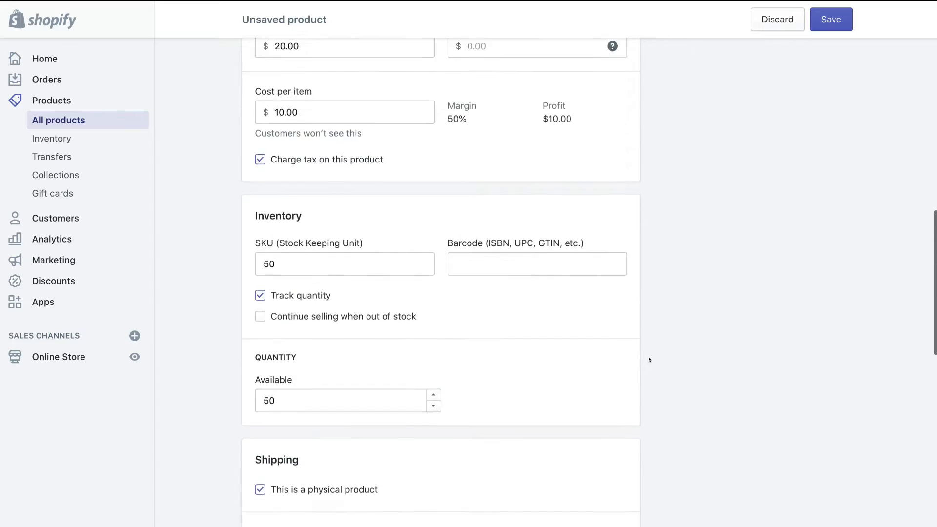
{"action": "scroll", "coordinate": [649, 360], "scroll_direction": "up", "scroll_amount": 15}
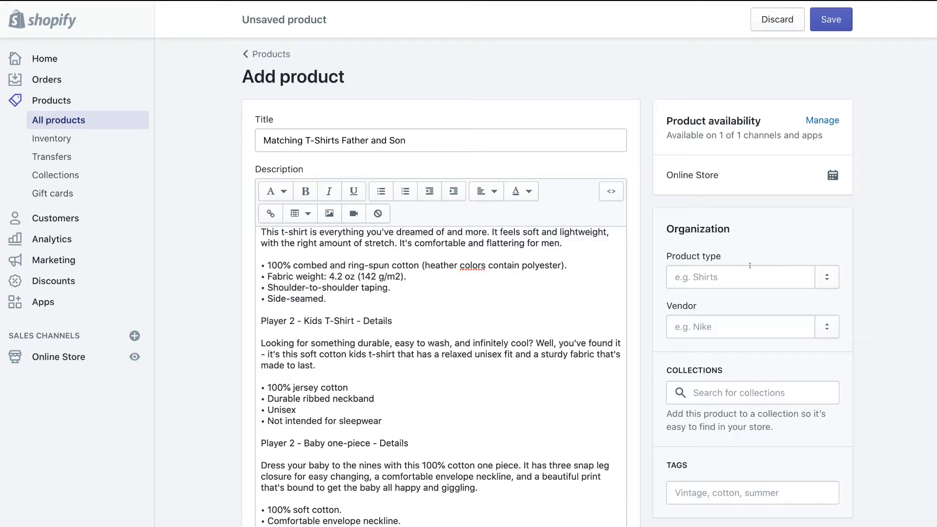
{"action": "left_click", "coordinate": [744, 273]}
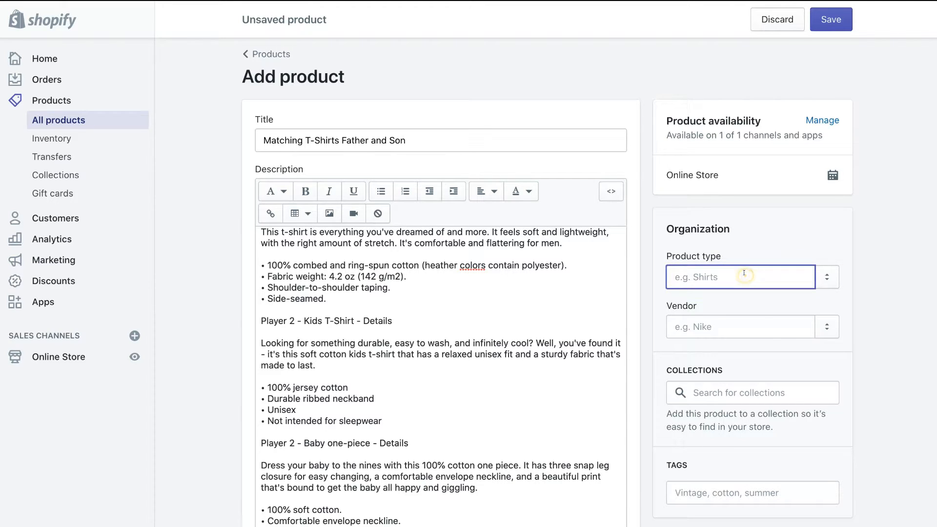
{"action": "type", "text": "Shirts"}
{"action": "left_click", "coordinate": [713, 304]}
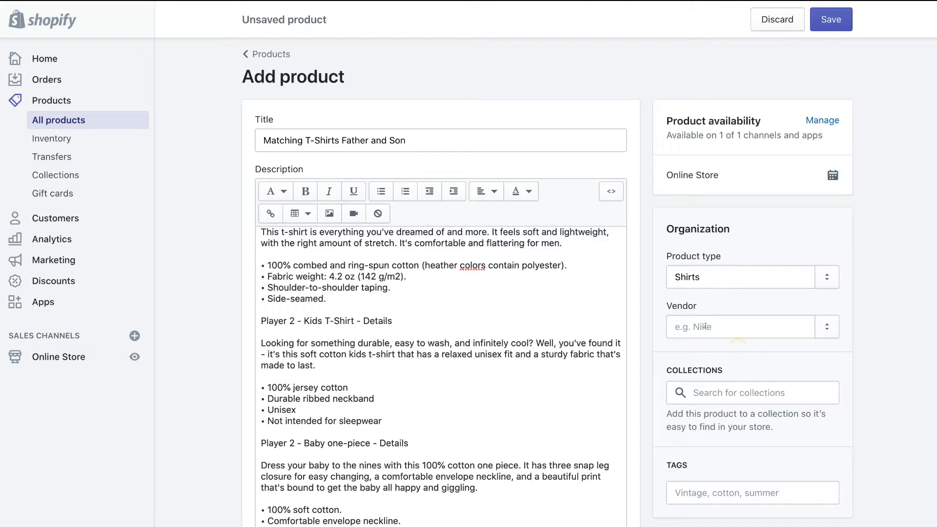
Step: Add the tag "Father and son" to the product and save the product
{"action": "scroll", "coordinate": [711, 313], "scroll_direction": "down", "scroll_amount": 3}
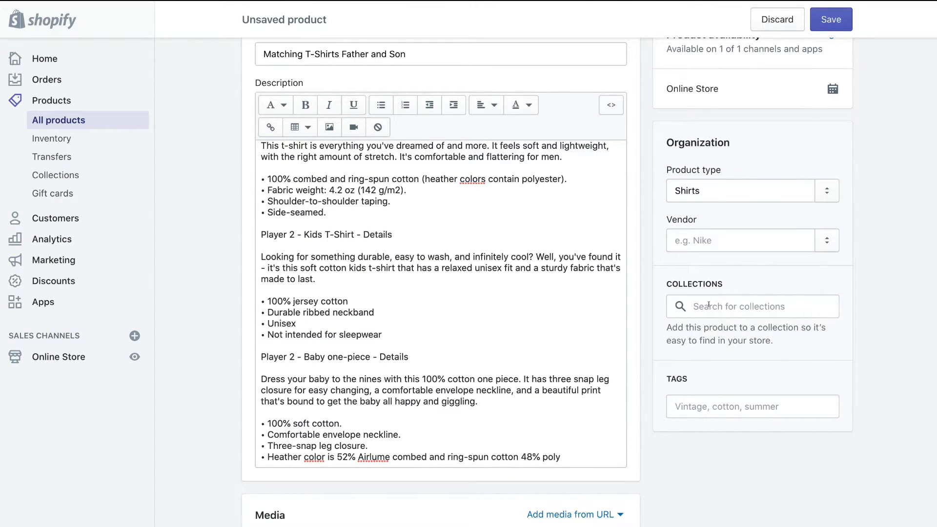
{"action": "left_click", "coordinate": [689, 403]}
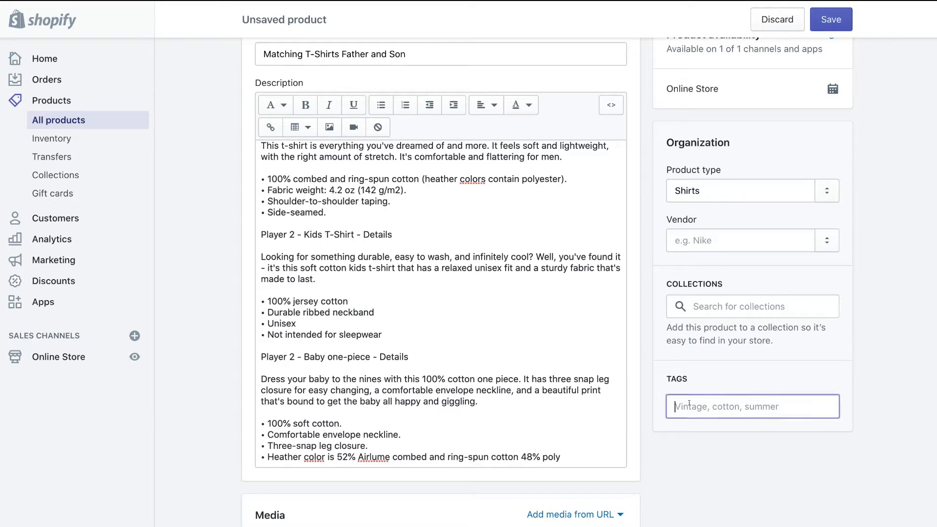
{"action": "type", "text": "Father and son"}
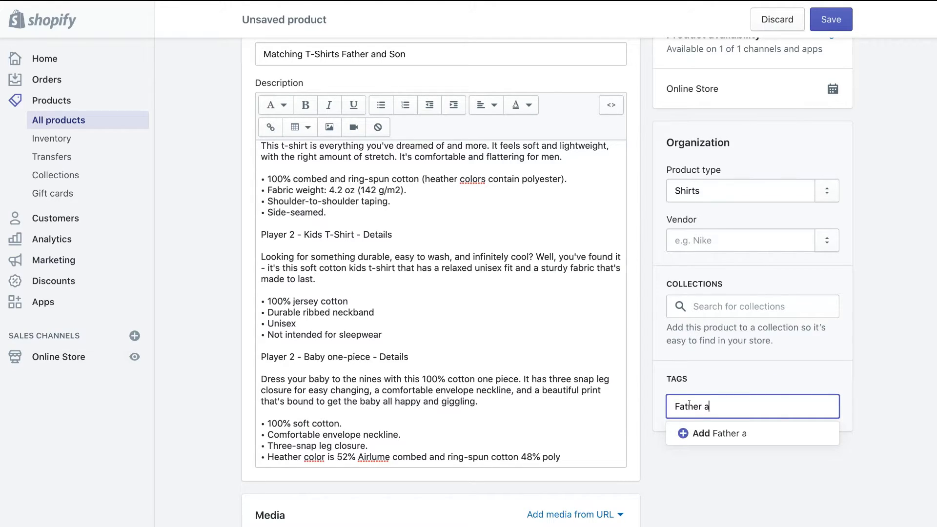
{"action": "left_click", "coordinate": [689, 433]}
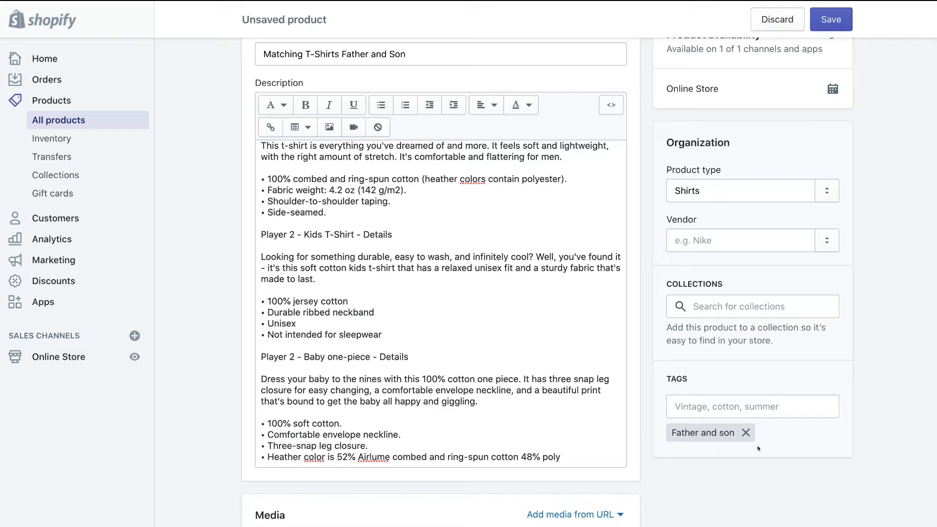
{"action": "scroll", "coordinate": [650, 348], "scroll_direction": "up", "scroll_amount": 3}
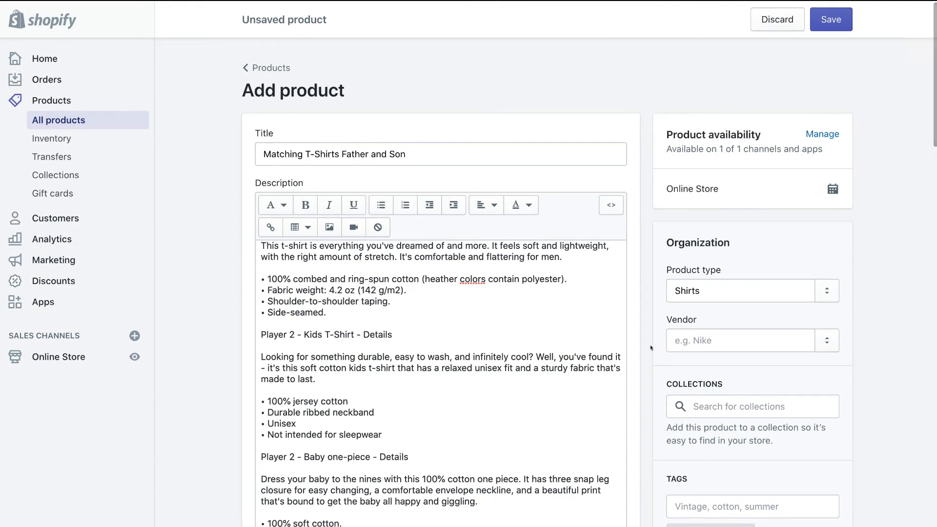
{"action": "left_click", "coordinate": [828, 26]}
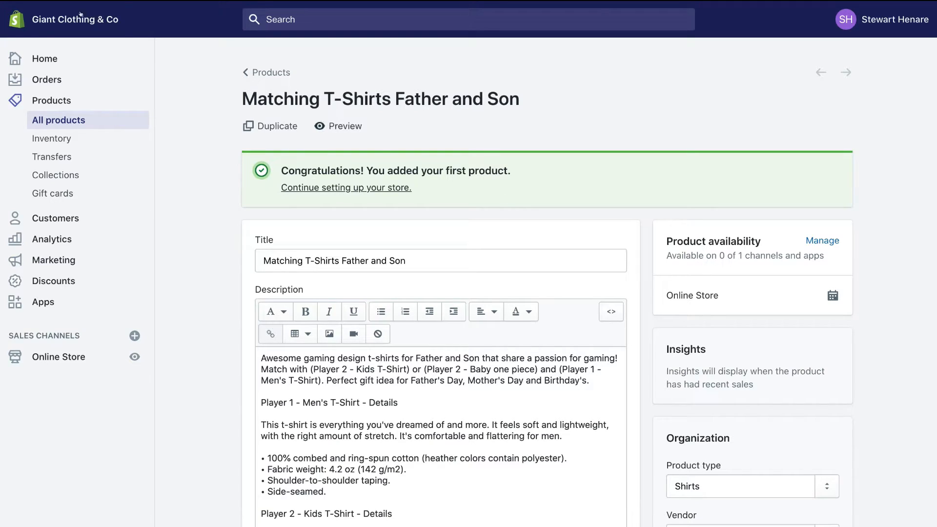
Step: Return to the admin home page and open the store's Themes page through the Customize theme setup tip
{"action": "left_click", "coordinate": [49, 57]}
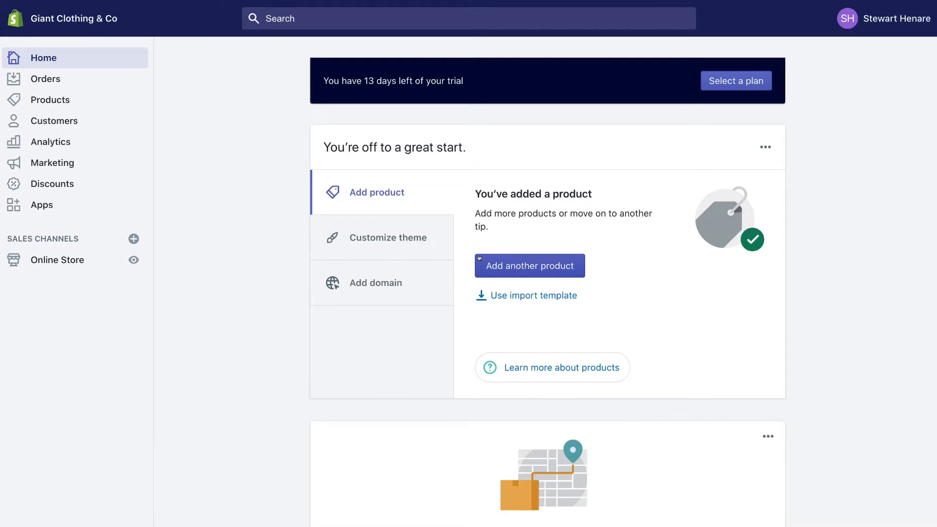
{"action": "left_click", "coordinate": [419, 249]}
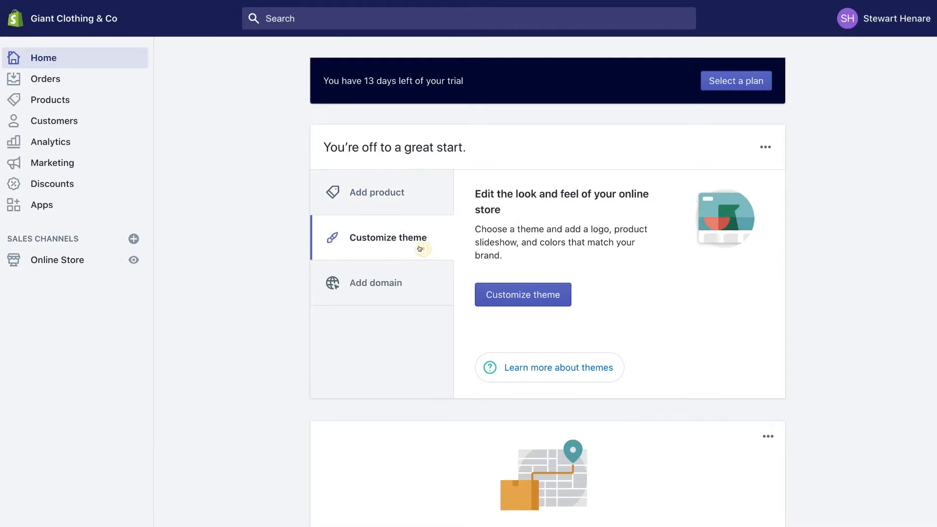
{"action": "left_click", "coordinate": [547, 295]}
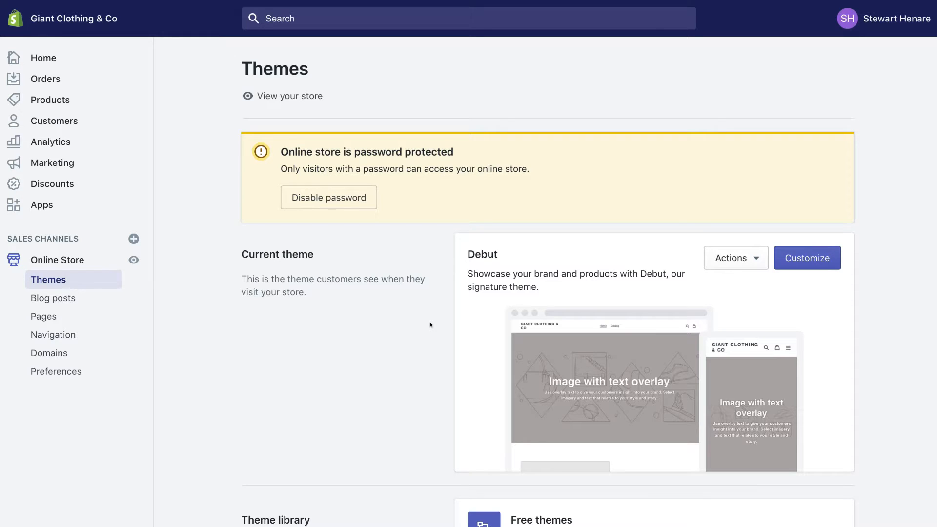
Step: Browse Shopify's free themes, compare the two Boundless styles, and add Boundless in Black & white to the theme library
{"action": "scroll", "coordinate": [430, 325], "scroll_direction": "down", "scroll_amount": 3}
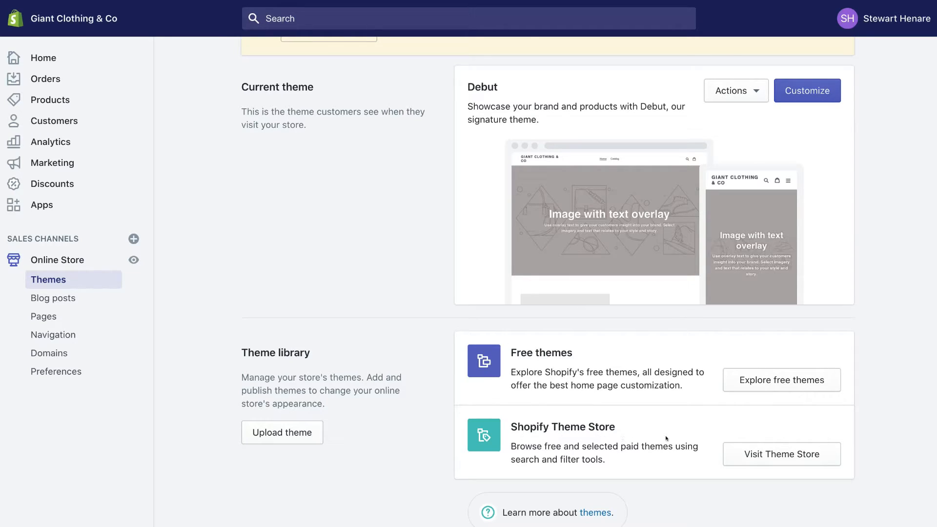
{"action": "left_click", "coordinate": [775, 384]}
{"action": "scroll", "coordinate": [768, 132], "scroll_direction": "down", "scroll_amount": 3}
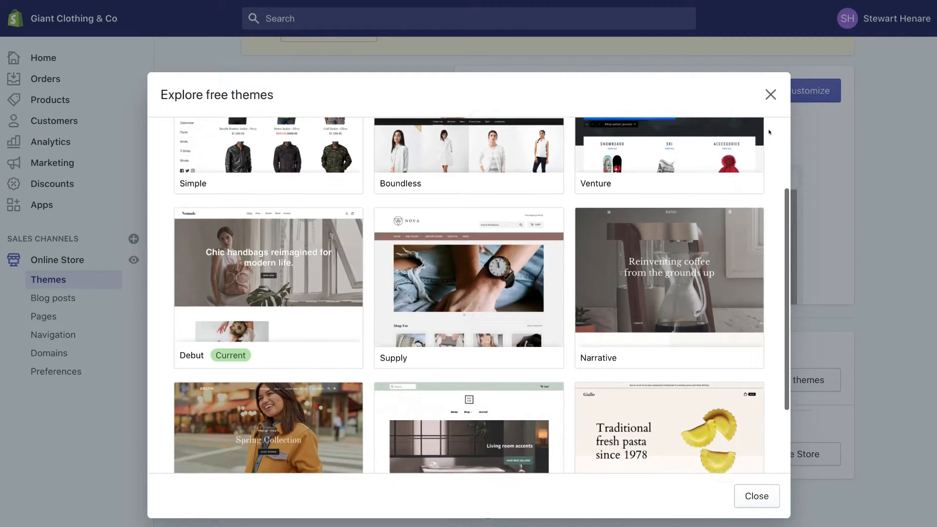
{"action": "scroll", "coordinate": [769, 132], "scroll_direction": "up", "scroll_amount": 3}
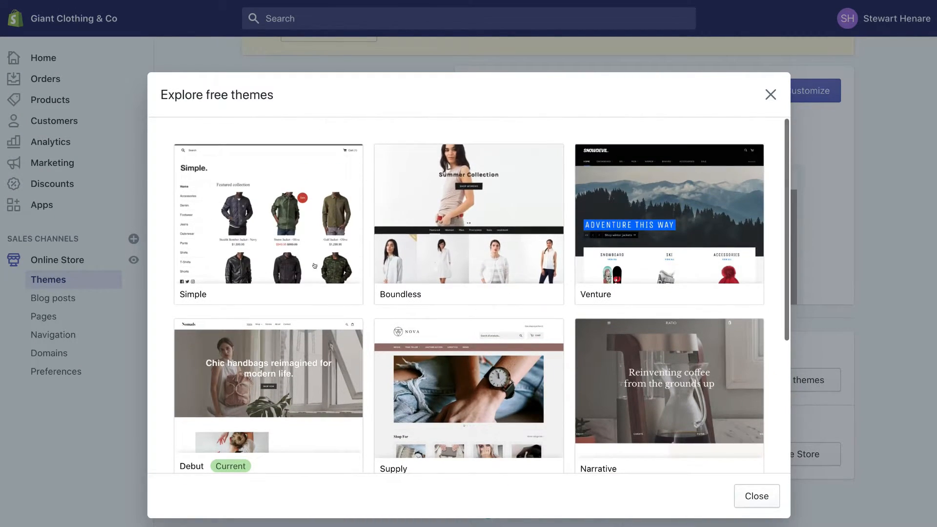
{"action": "scroll", "coordinate": [349, 229], "scroll_direction": "down", "scroll_amount": 2}
{"action": "scroll", "coordinate": [285, 343], "scroll_direction": "up", "scroll_amount": 1}
{"action": "scroll", "coordinate": [284, 342], "scroll_direction": "up", "scroll_amount": 1}
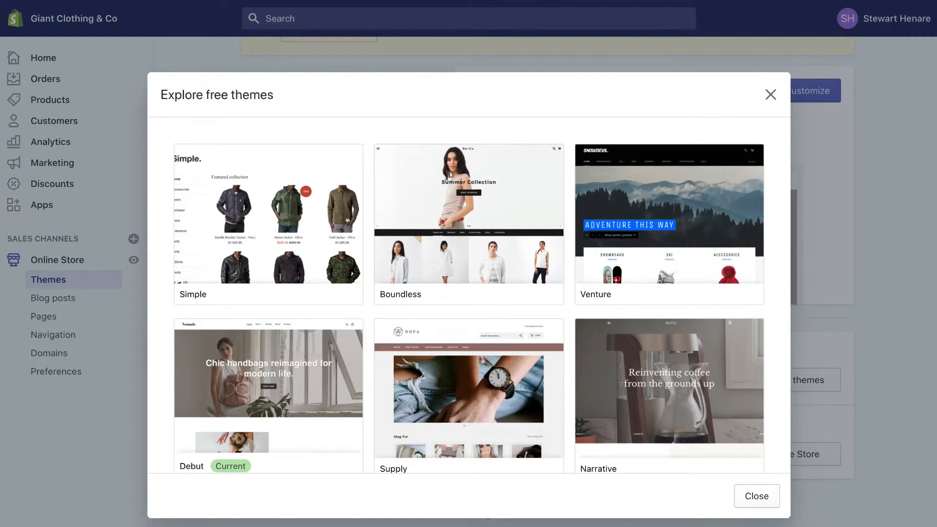
{"action": "left_click", "coordinate": [498, 246]}
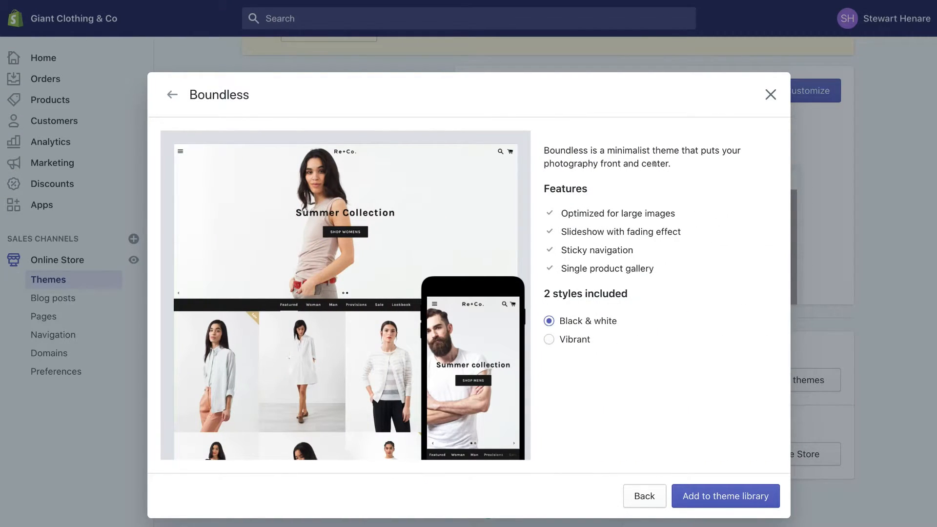
{"action": "left_click", "coordinate": [548, 338]}
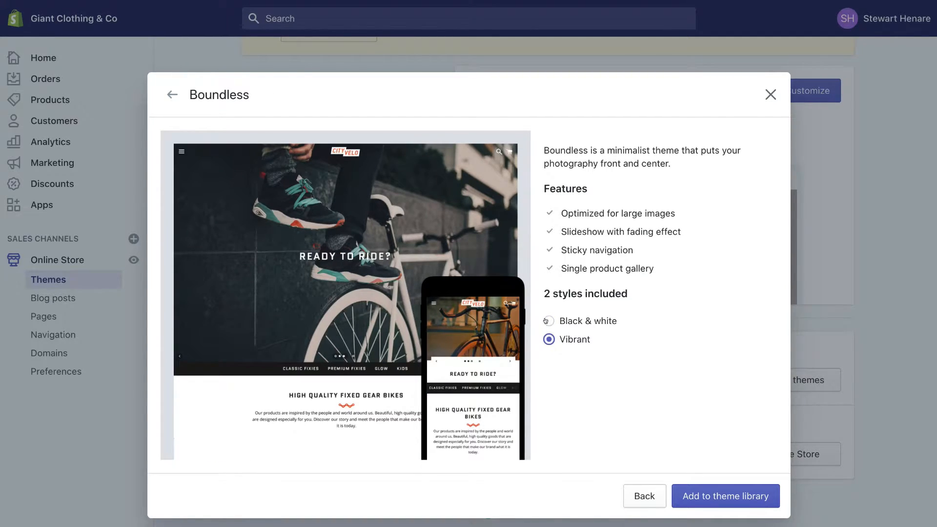
{"action": "left_click", "coordinate": [548, 320]}
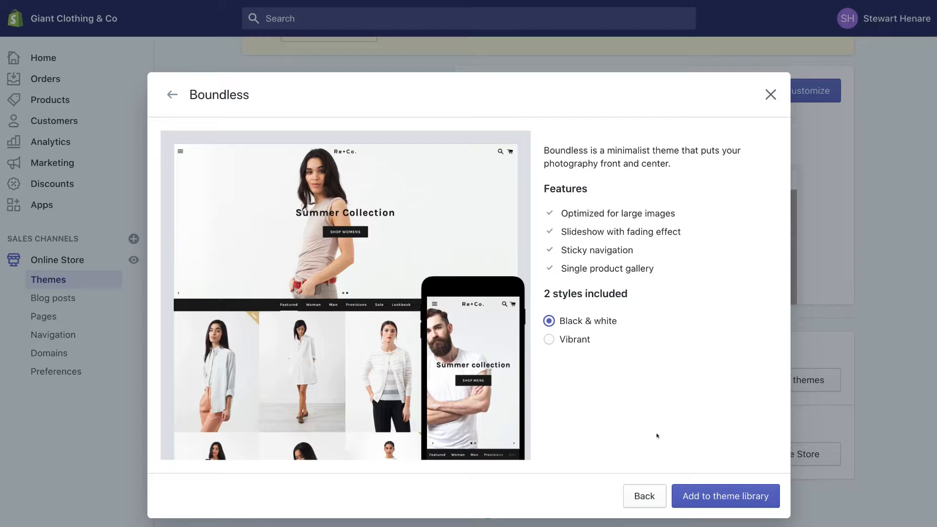
{"action": "left_click", "coordinate": [731, 494]}
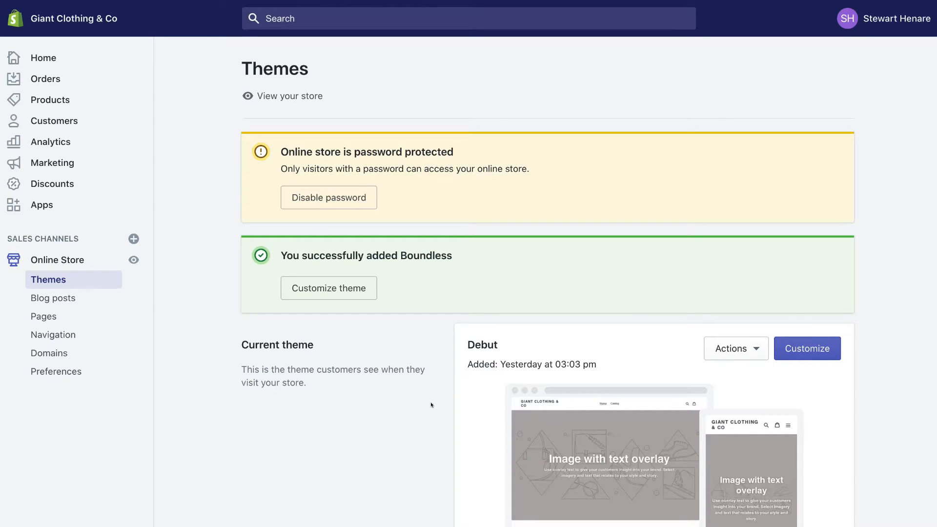
Step: Publish the Boundless theme from the theme library to replace Debut as the store's current theme
{"action": "scroll", "coordinate": [432, 405], "scroll_direction": "down", "scroll_amount": 2}
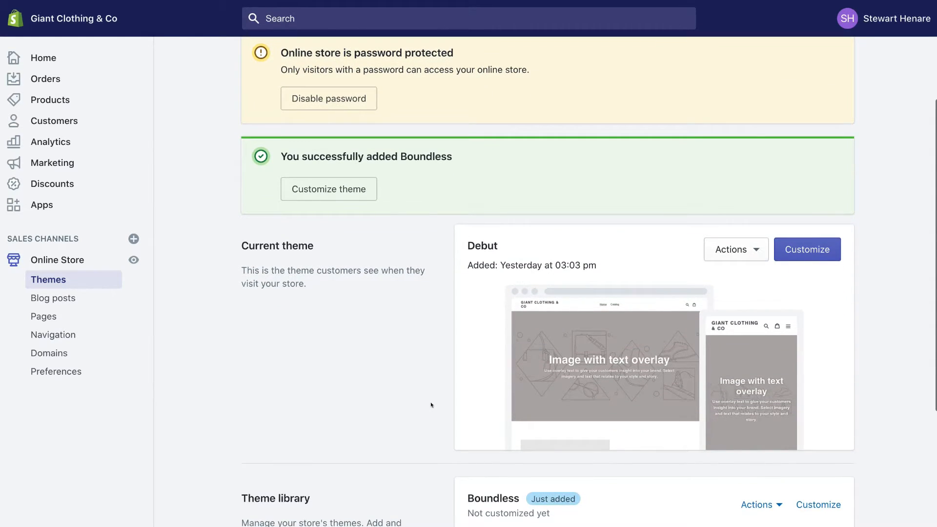
{"action": "scroll", "coordinate": [431, 404], "scroll_direction": "down", "scroll_amount": 2}
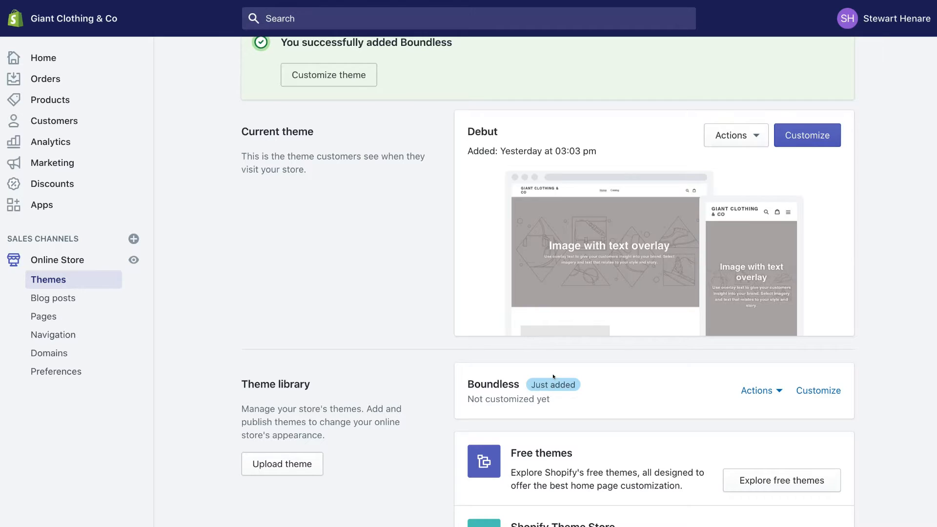
{"action": "left_click", "coordinate": [762, 390]}
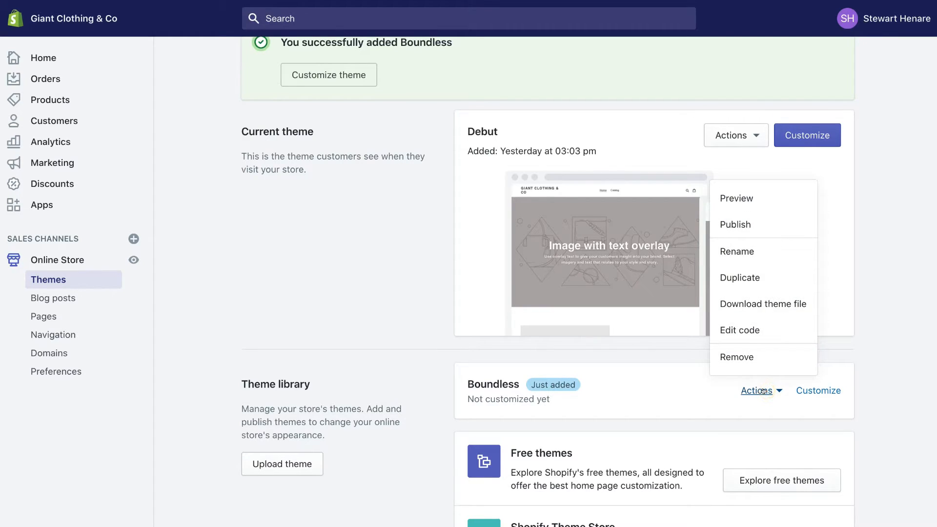
{"action": "left_click", "coordinate": [745, 222]}
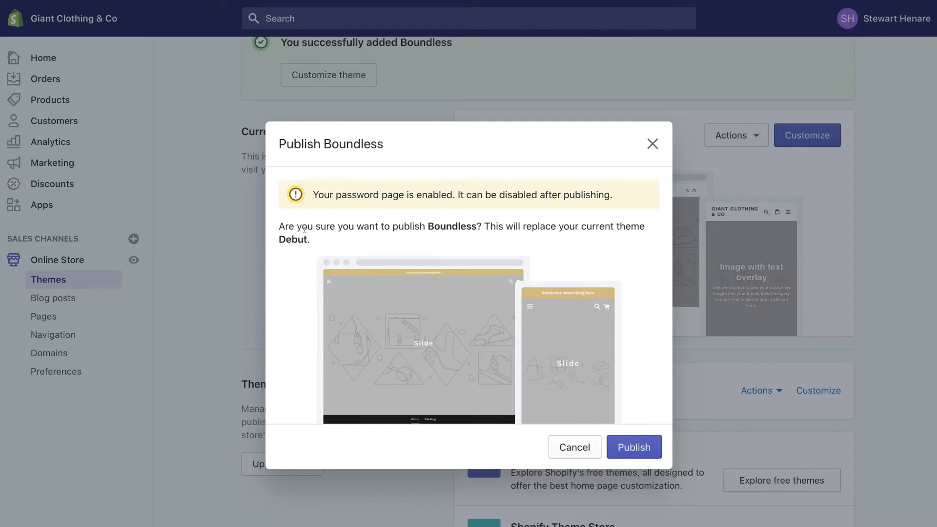
{"action": "left_click", "coordinate": [637, 449]}
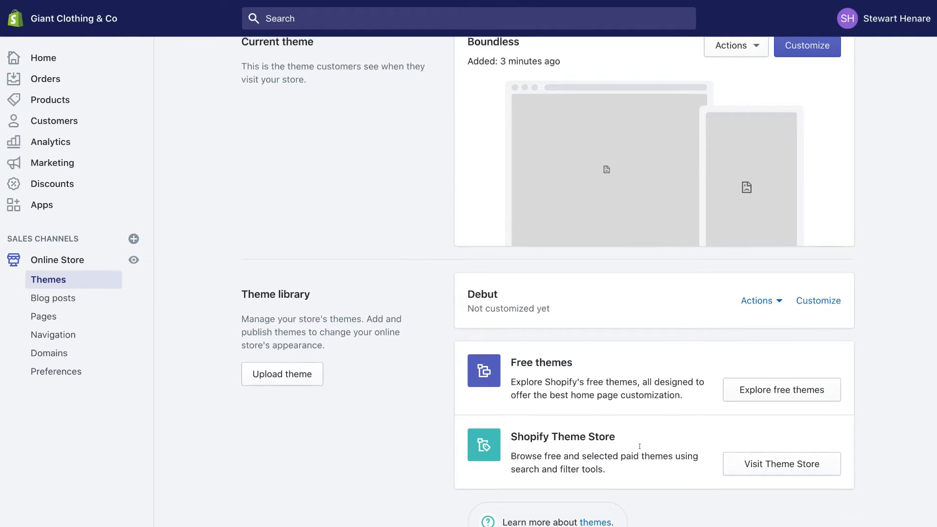
{"action": "scroll", "coordinate": [639, 446], "scroll_direction": "up", "scroll_amount": 5}
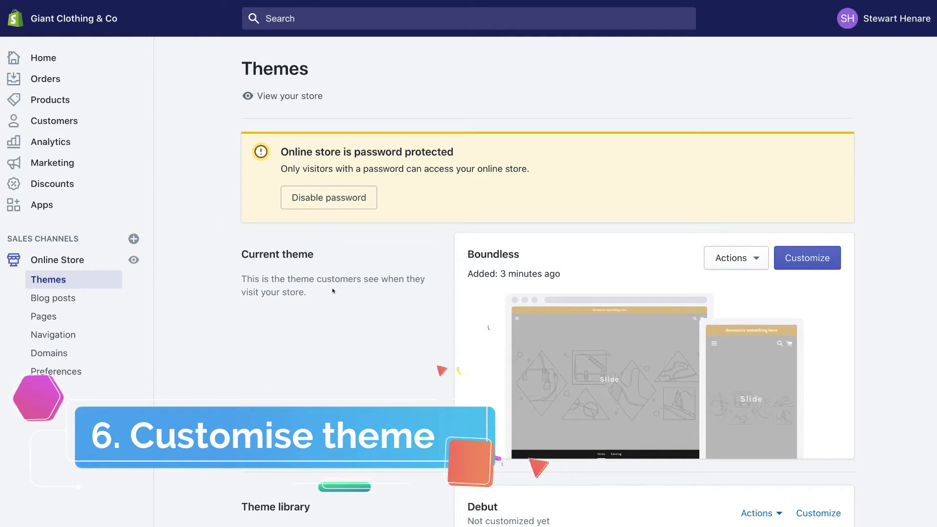
Step: Open the Boundless theme for customization and preview the home page at mobile, desktop and full-width sizes, ending on desktop
{"action": "left_click", "coordinate": [800, 260]}
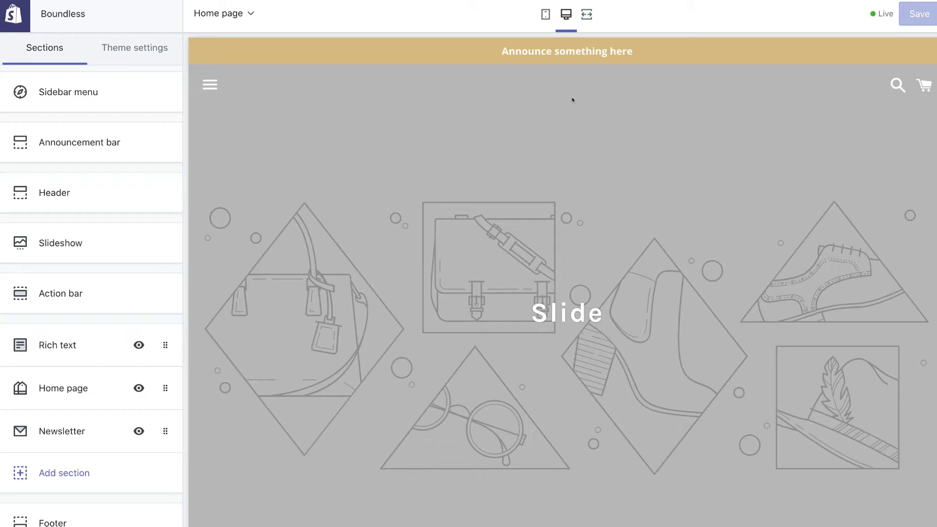
{"action": "left_click", "coordinate": [544, 15]}
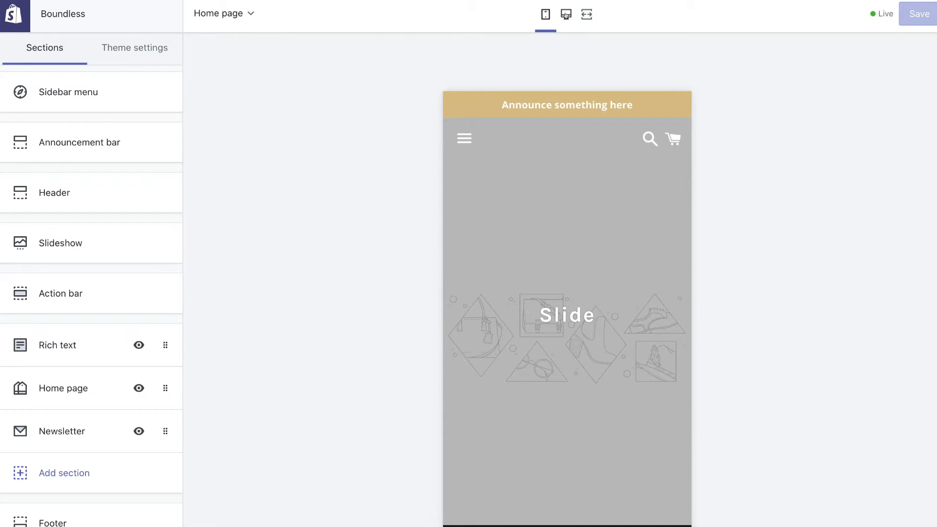
{"action": "left_click", "coordinate": [566, 15]}
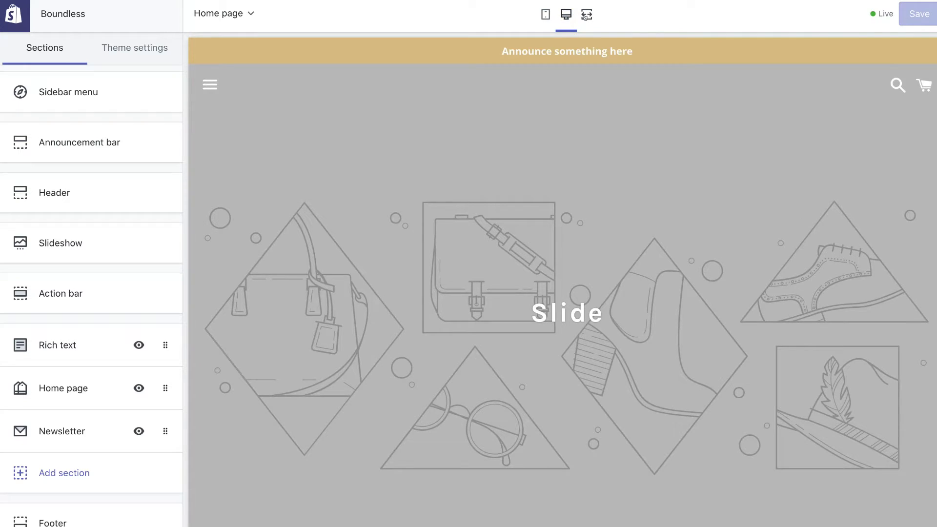
{"action": "left_click", "coordinate": [588, 16]}
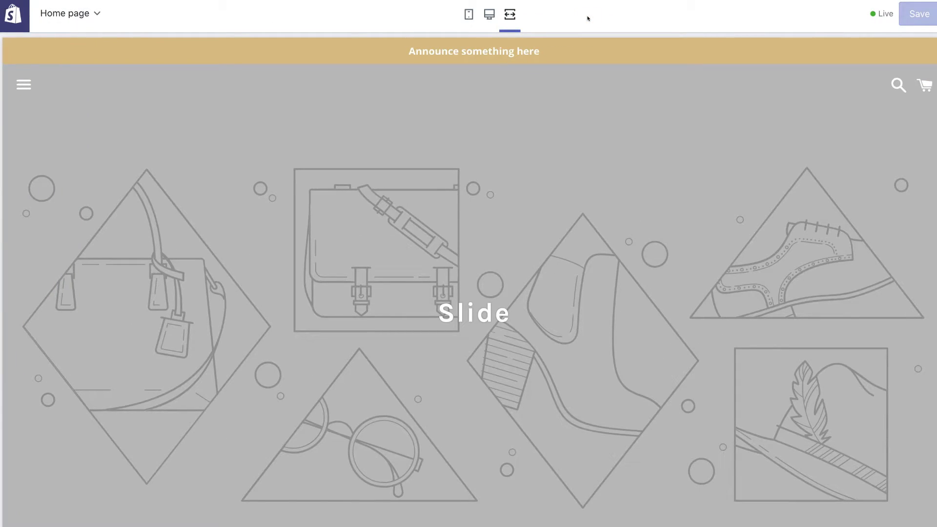
{"action": "left_click", "coordinate": [489, 16]}
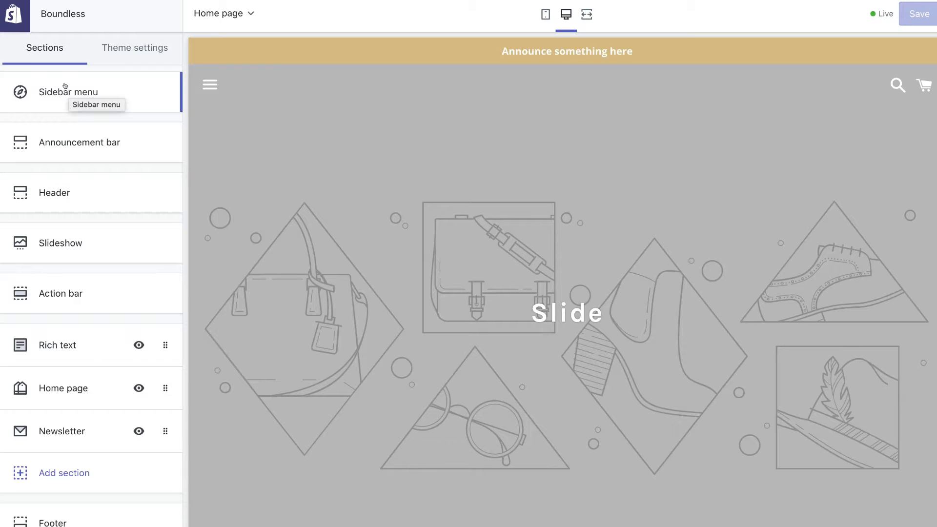
Step: Review the general, navigation and drawer color options in the Boundless theme settings
{"action": "left_click", "coordinate": [135, 59]}
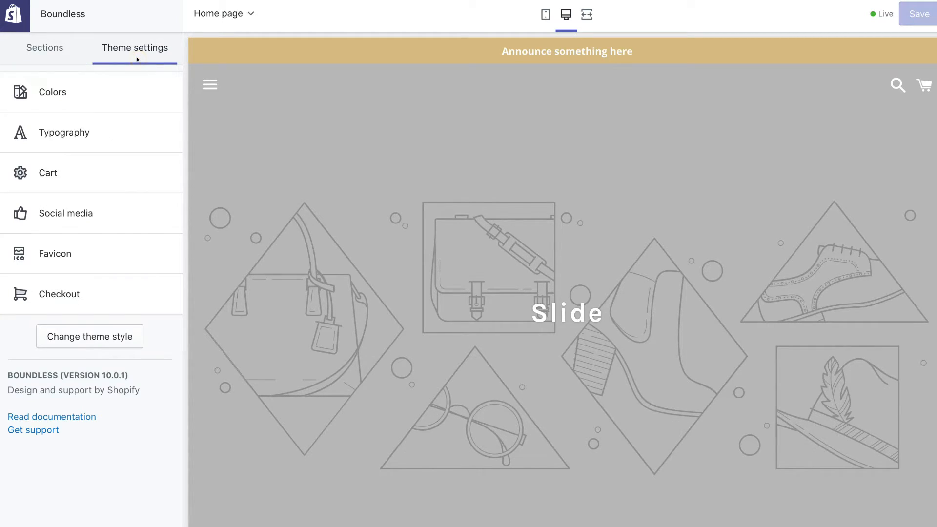
{"action": "left_click", "coordinate": [115, 90]}
{"action": "scroll", "coordinate": [110, 180], "scroll_direction": "down", "scroll_amount": 3}
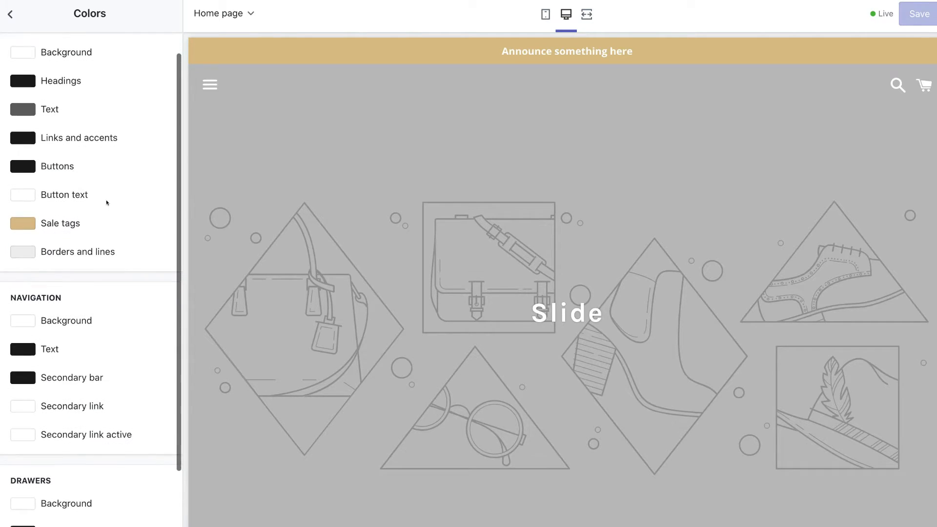
{"action": "scroll", "coordinate": [107, 203], "scroll_direction": "up", "scroll_amount": 3}
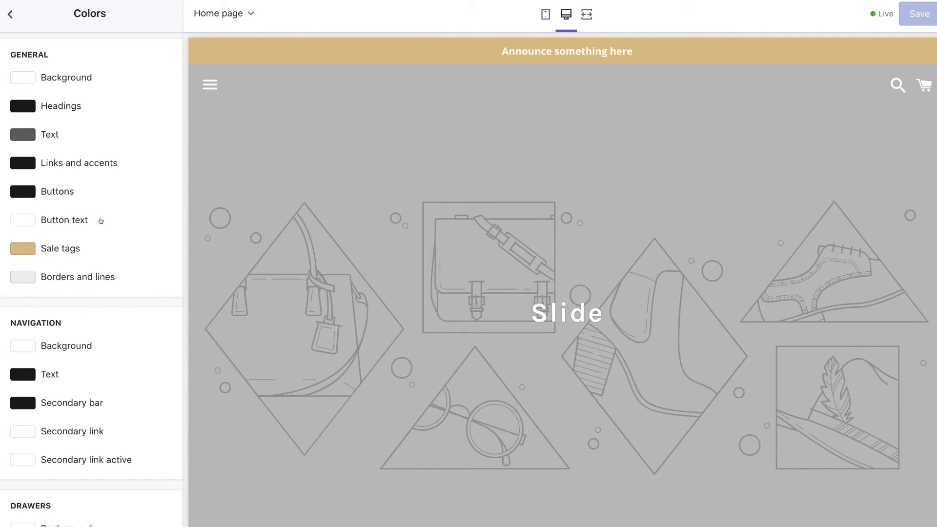
{"action": "left_click", "coordinate": [10, 15]}
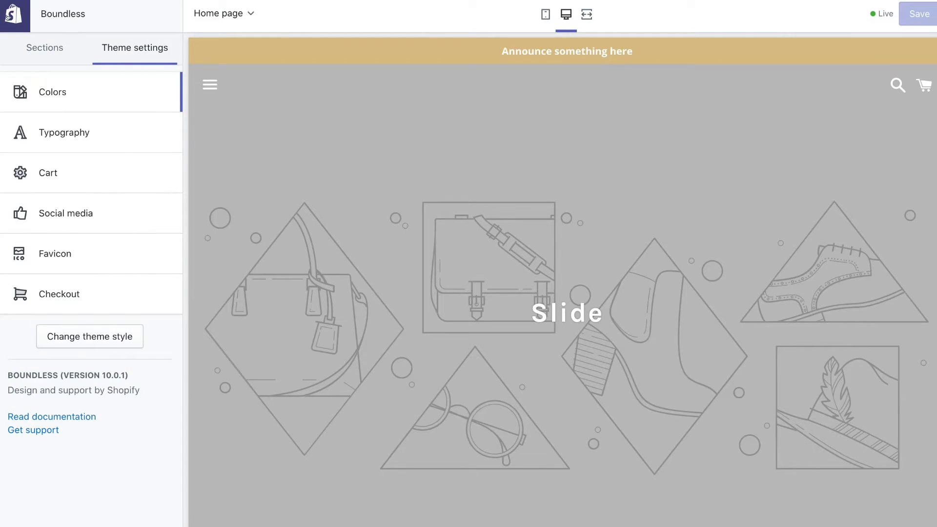
Step: Review the theme's typography settings for heading and body text fonts, sizes and letter spacing
{"action": "left_click", "coordinate": [127, 139]}
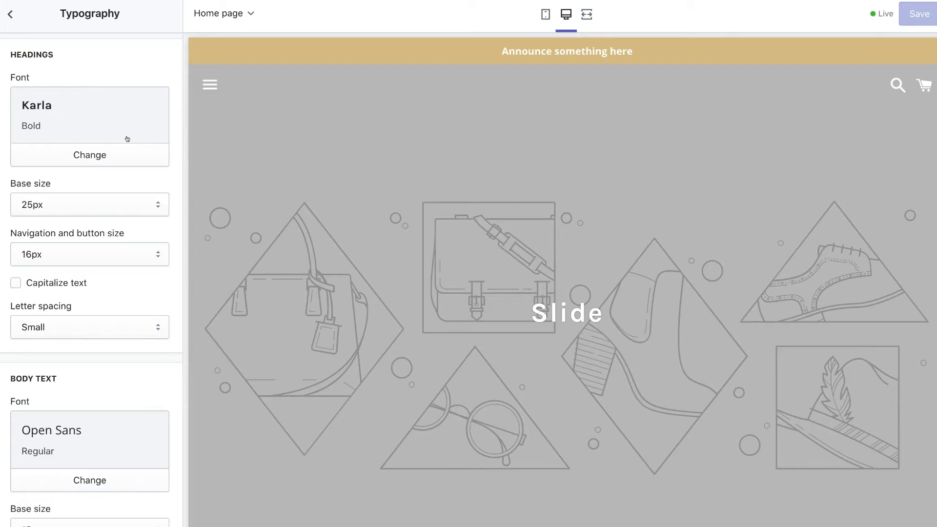
{"action": "scroll", "coordinate": [127, 138], "scroll_direction": "down", "scroll_amount": 1}
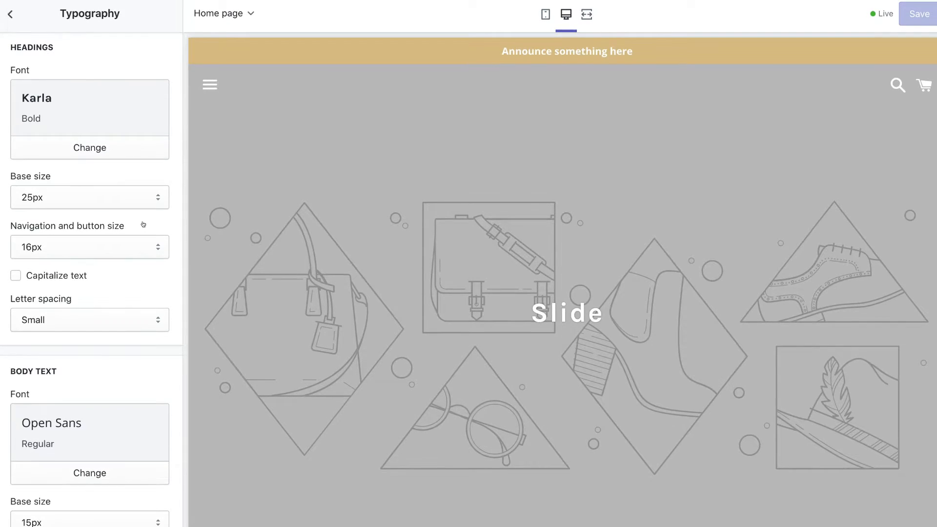
{"action": "scroll", "coordinate": [143, 224], "scroll_direction": "up", "scroll_amount": 1}
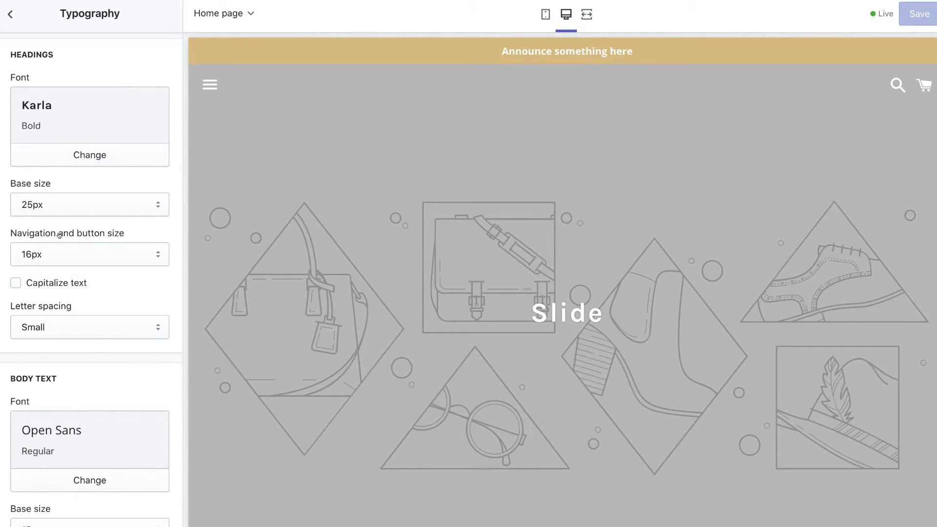
{"action": "left_click", "coordinate": [10, 13]}
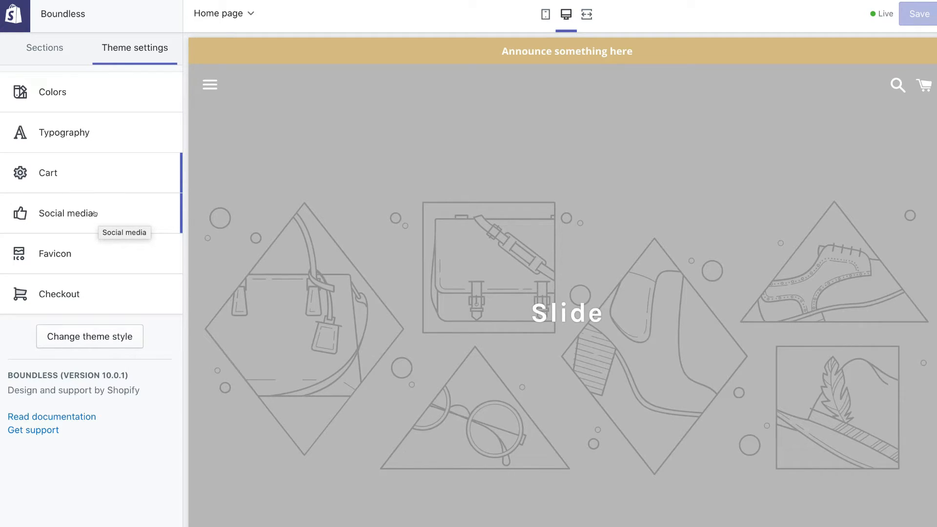
Step: Review the social media account fields available in the theme settings
{"action": "left_click", "coordinate": [94, 213]}
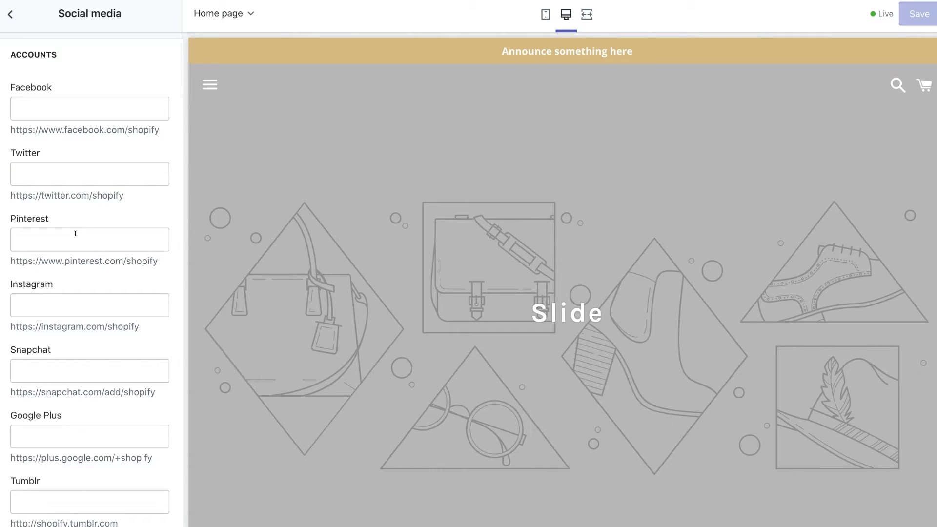
{"action": "scroll", "coordinate": [73, 363], "scroll_direction": "down", "scroll_amount": 5}
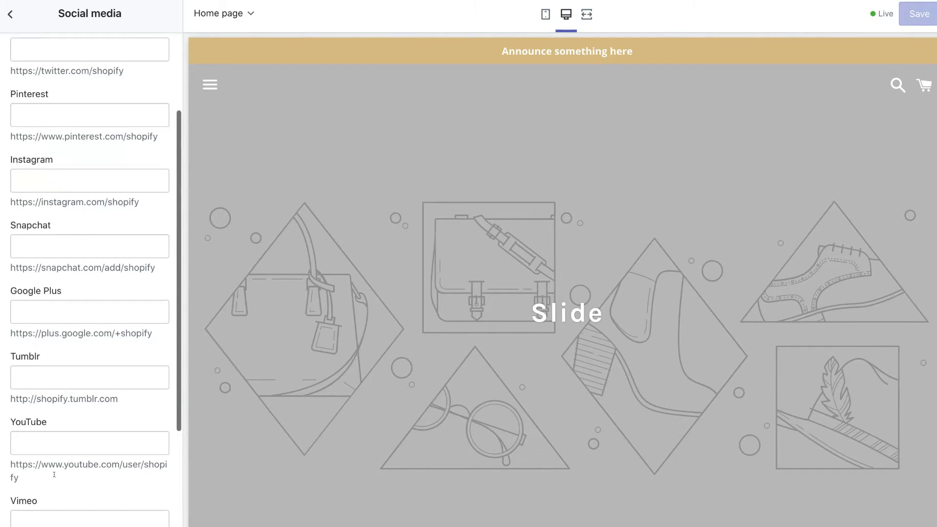
{"action": "scroll", "coordinate": [54, 474], "scroll_direction": "up", "scroll_amount": 3}
{"action": "scroll", "coordinate": [54, 474], "scroll_direction": "up", "scroll_amount": 2}
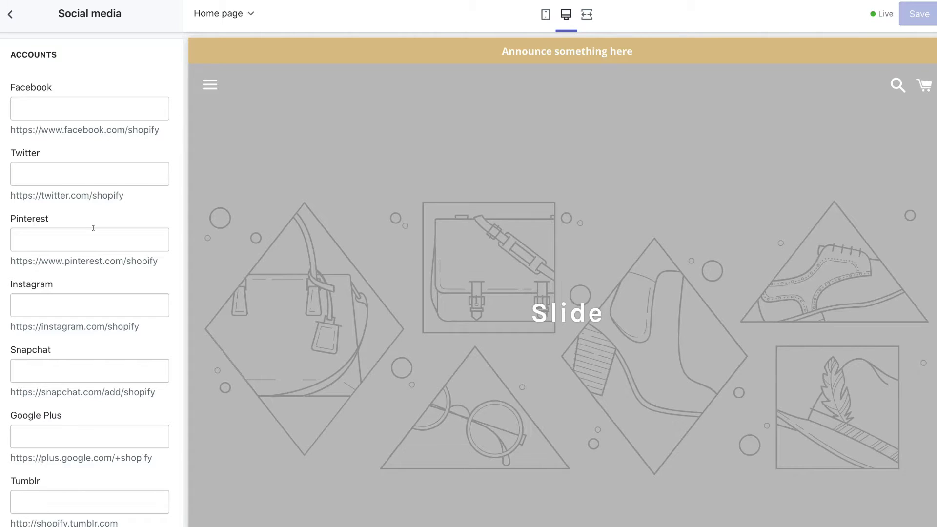
{"action": "left_click", "coordinate": [10, 14]}
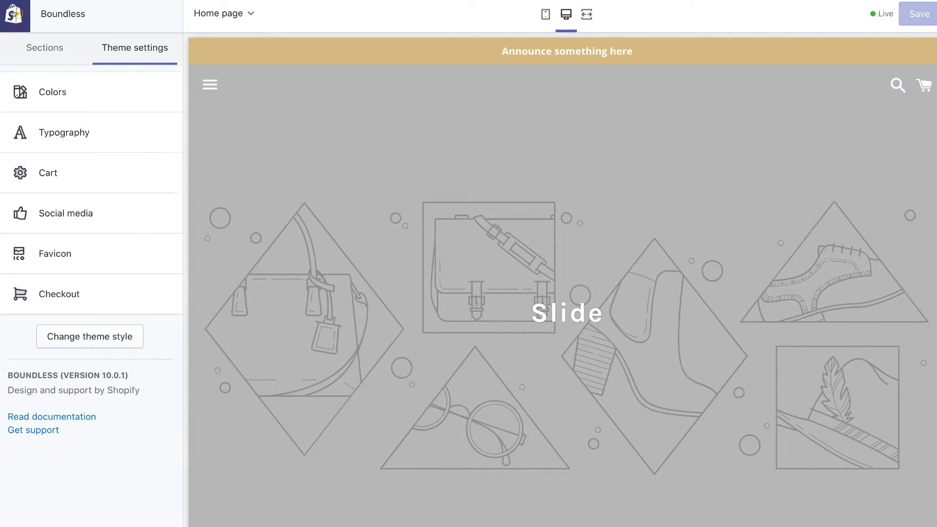
Step: Start uploading a favicon image in the theme settings and pick Favicon.png from the Giant Clothing & Co folder
{"action": "left_click", "coordinate": [77, 253]}
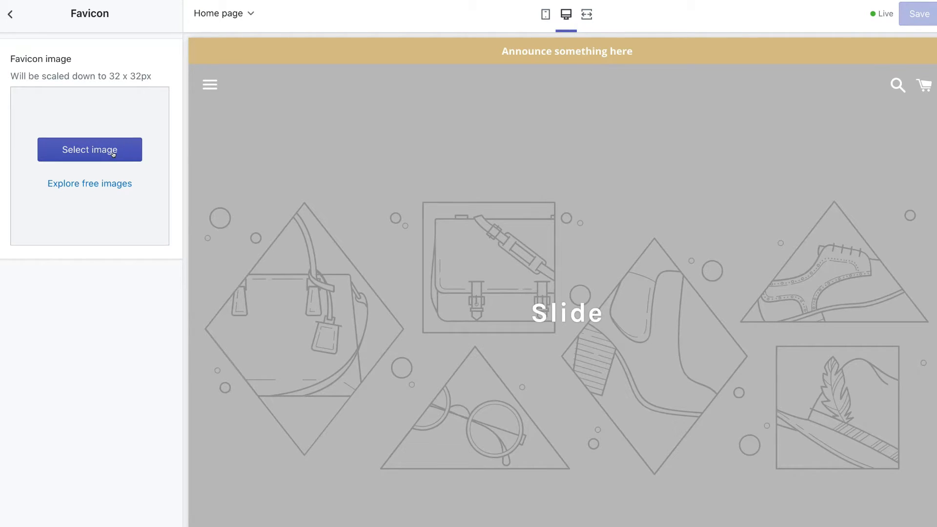
{"action": "left_click", "coordinate": [113, 153]}
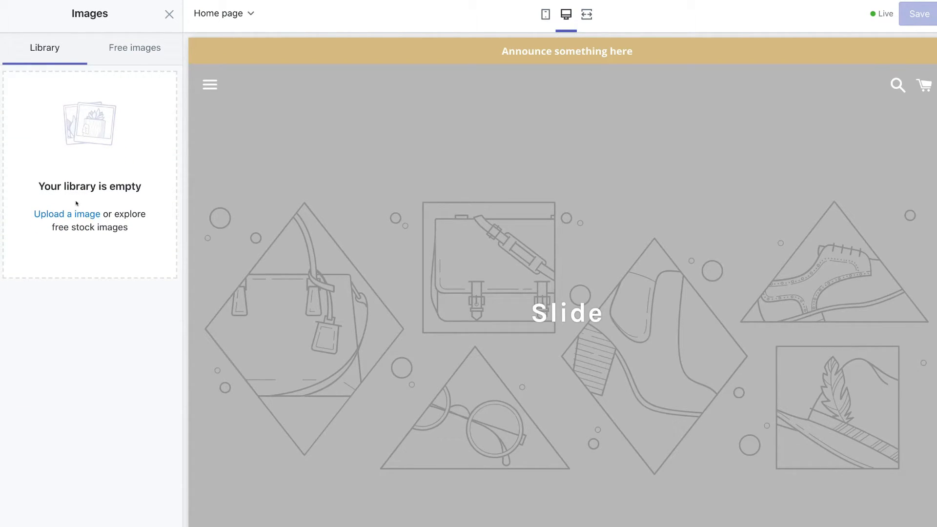
{"action": "left_click", "coordinate": [59, 213]}
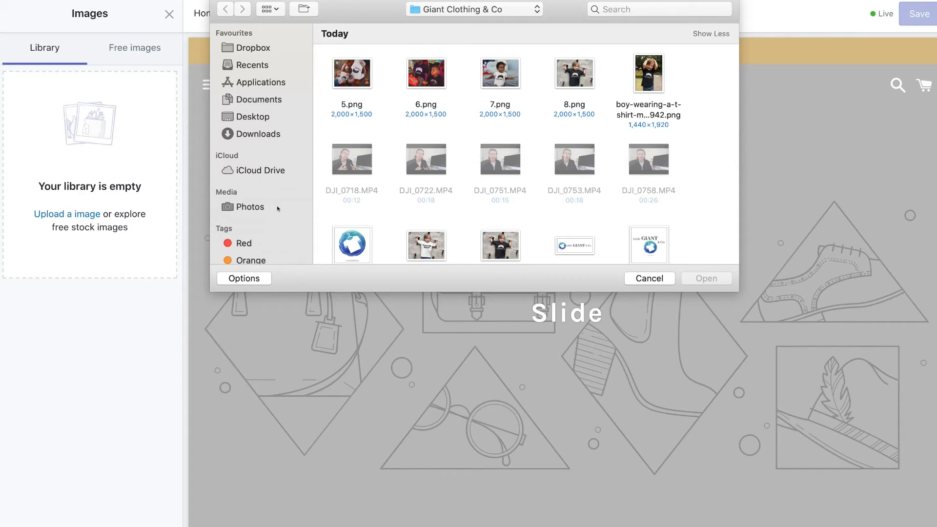
{"action": "scroll", "coordinate": [358, 186], "scroll_direction": "down", "scroll_amount": 5}
{"action": "left_click", "coordinate": [362, 171]}
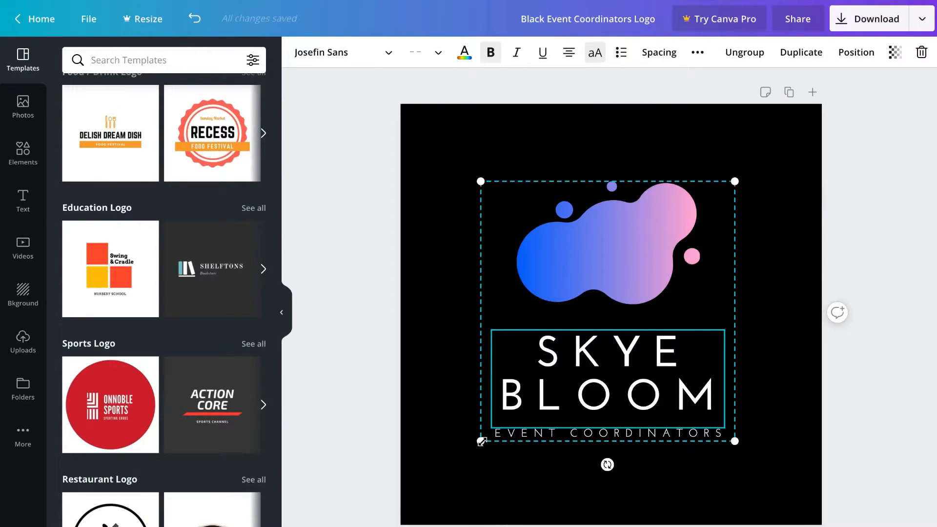
Step: Switch to Canva and look through its logo editor, logo maker page and template gallery
{"action": "left_click_drag", "start_coordinate": [482, 441], "coordinate": [512, 408]}
{"action": "left_click", "coordinate": [575, 274]}
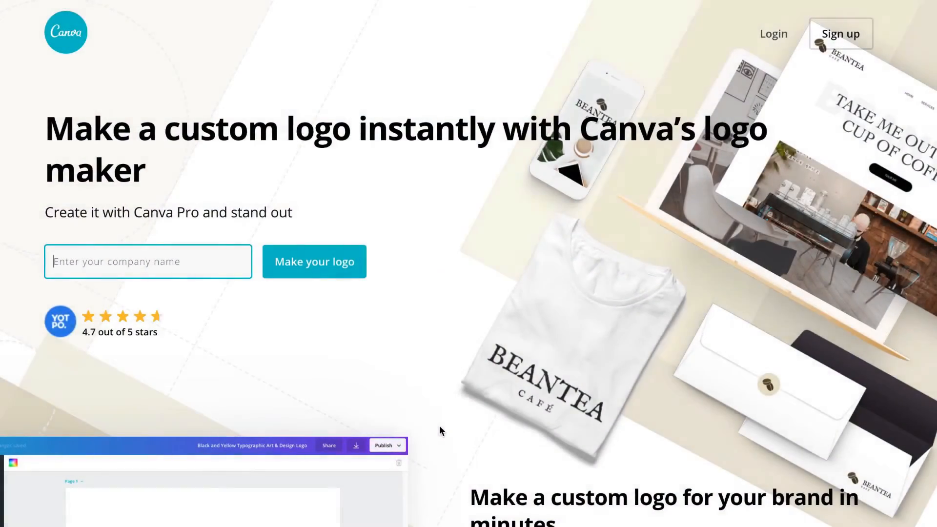
{"action": "scroll", "coordinate": [439, 426], "scroll_direction": "down", "scroll_amount": 5}
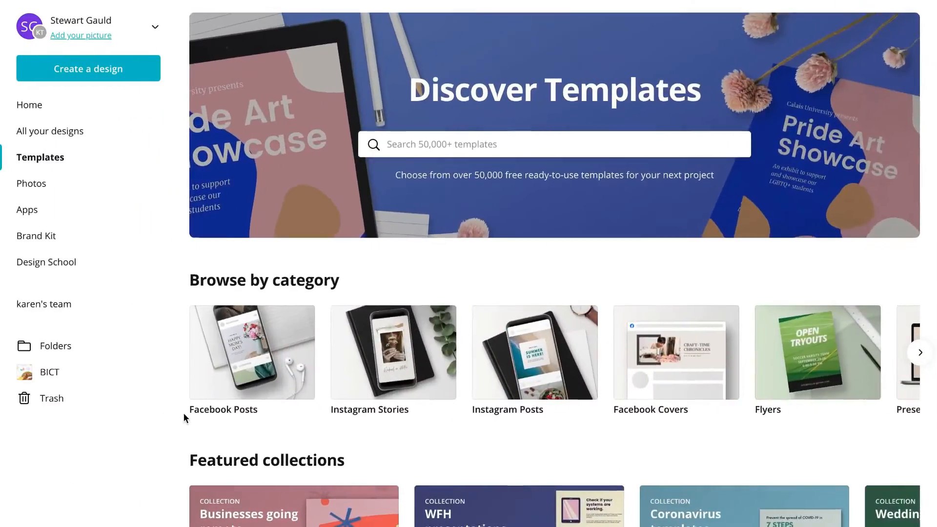
{"action": "scroll", "coordinate": [183, 413], "scroll_direction": "down", "scroll_amount": 5}
{"action": "scroll", "coordinate": [183, 417], "scroll_direction": "down", "scroll_amount": 9}
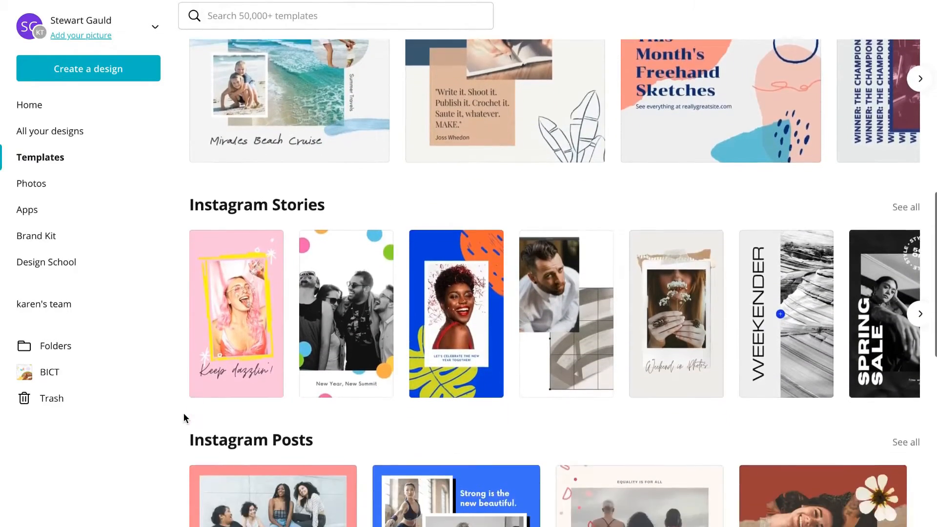
{"action": "scroll", "coordinate": [183, 412], "scroll_direction": "down", "scroll_amount": 4}
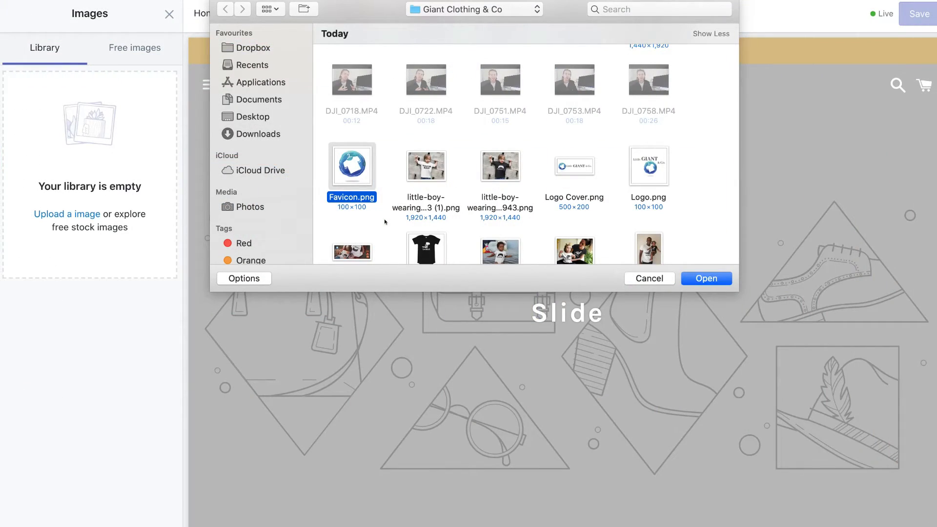
Step: Upload Favicon.png in Shopify, set it as the theme's favicon image and return to the theme settings list
{"action": "left_click", "coordinate": [706, 277]}
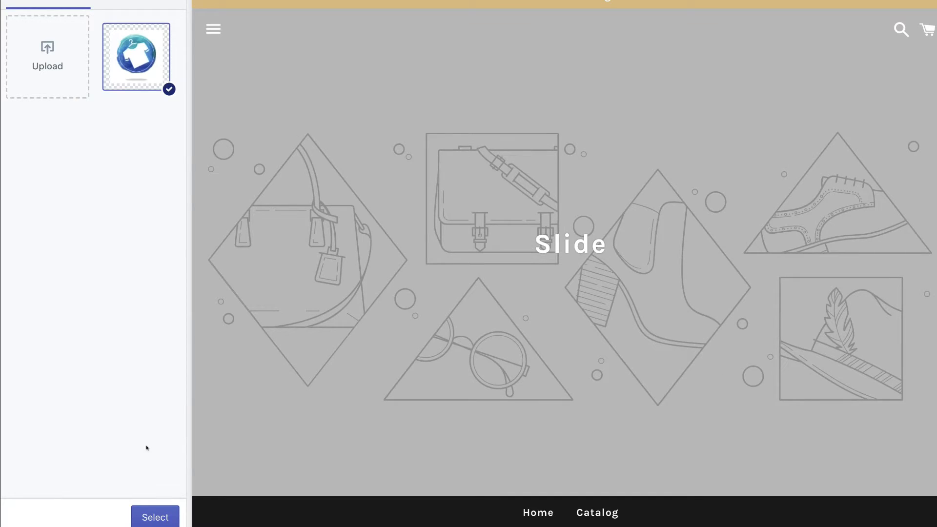
{"action": "left_click", "coordinate": [155, 517]}
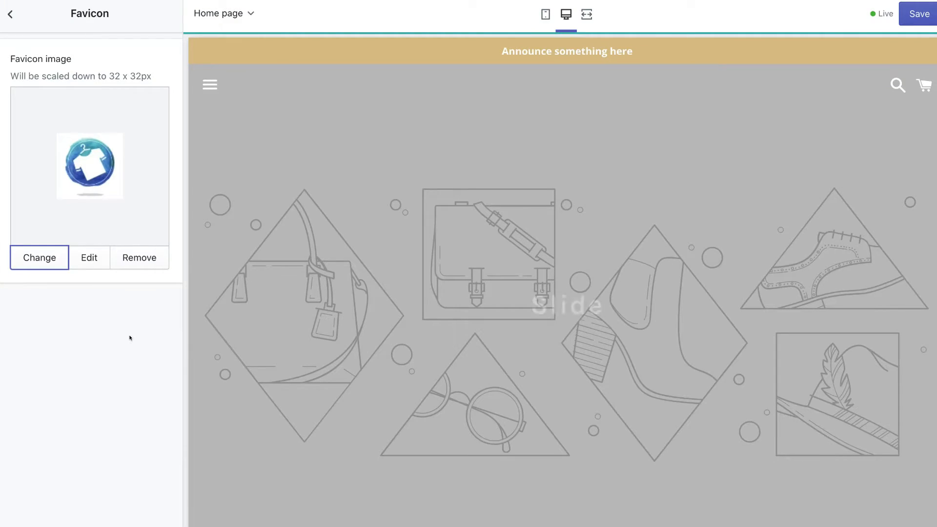
{"action": "left_click", "coordinate": [10, 13]}
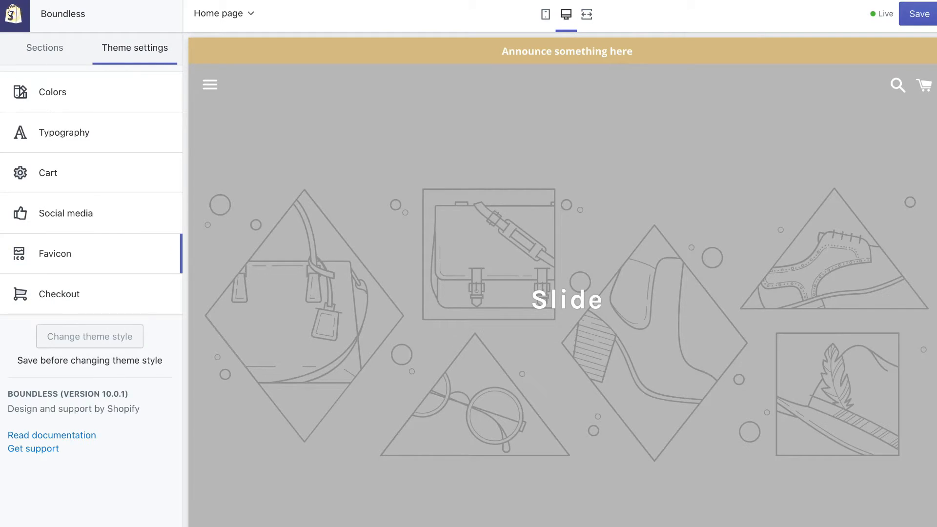
Step: Upload Logo Cover.png as the custom logo image in the theme's checkout settings
{"action": "left_click", "coordinate": [124, 296]}
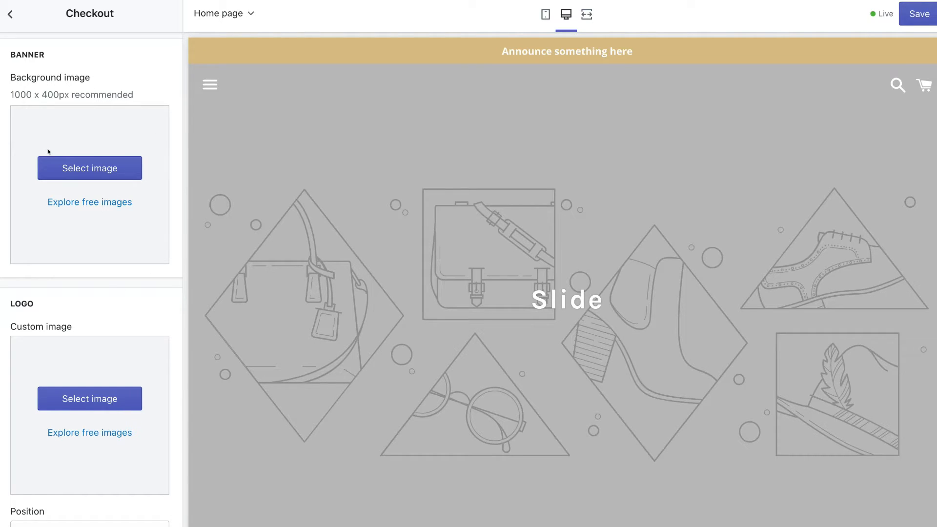
{"action": "scroll", "coordinate": [173, 189], "scroll_direction": "down", "scroll_amount": 5}
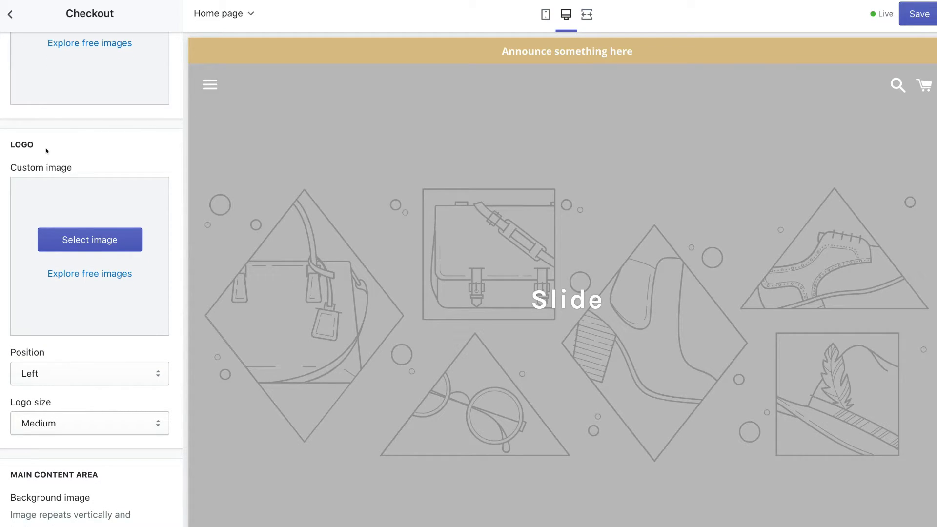
{"action": "left_click", "coordinate": [87, 239]}
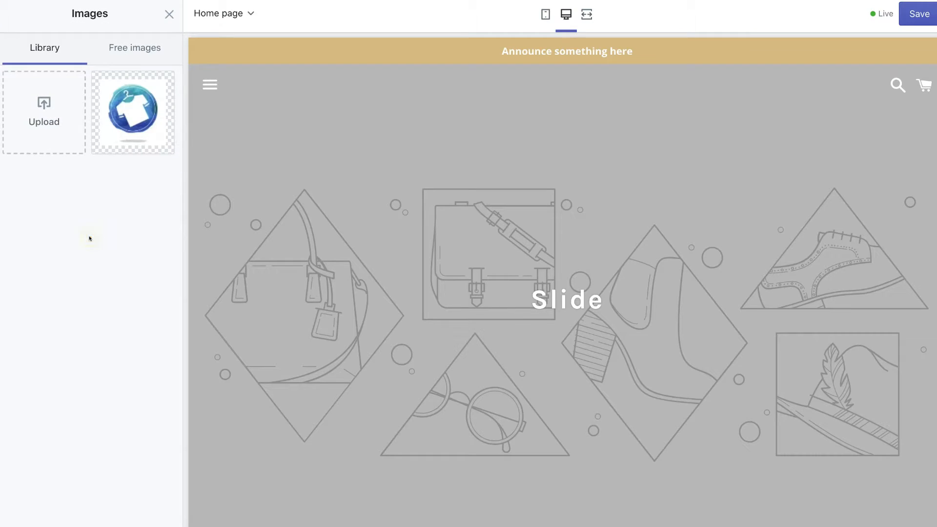
{"action": "left_click", "coordinate": [64, 129]}
{"action": "scroll", "coordinate": [481, 196], "scroll_direction": "down", "scroll_amount": 2}
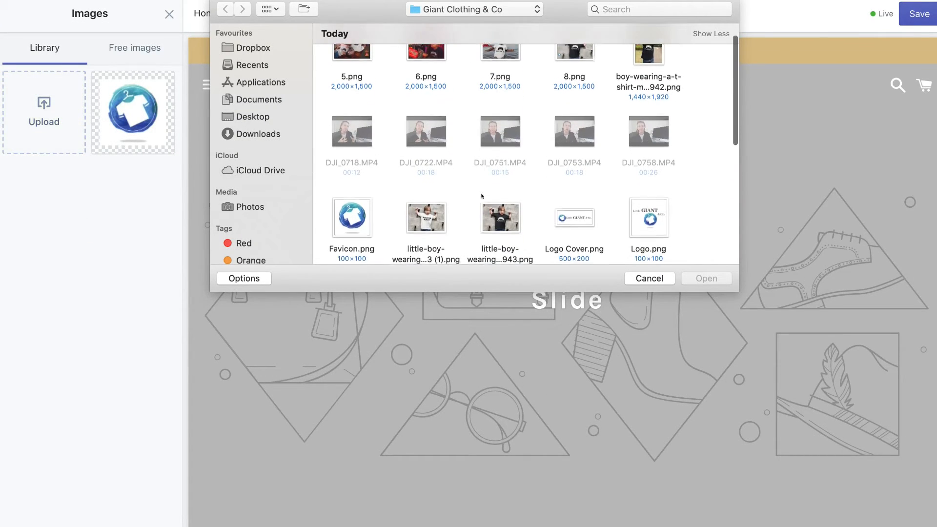
{"action": "left_click", "coordinate": [574, 212]}
{"action": "left_click", "coordinate": [700, 278]}
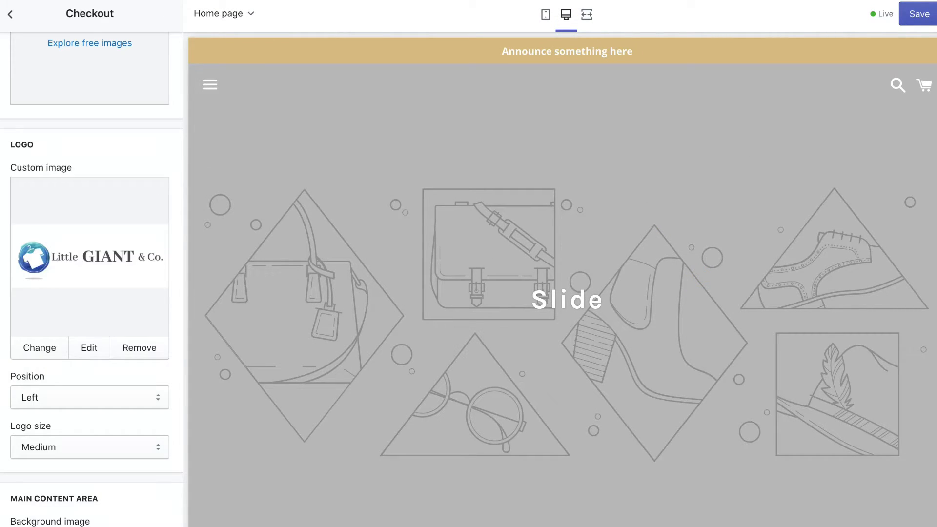
Step: Review the checkout settings for logo position and size, main content area, order summary, typography and colors
{"action": "scroll", "coordinate": [101, 254], "scroll_direction": "down", "scroll_amount": 3}
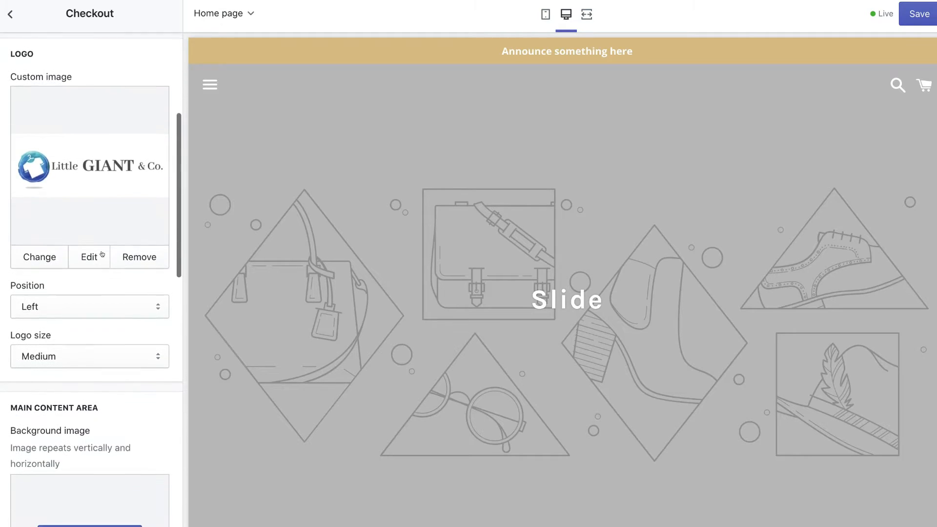
{"action": "left_click", "coordinate": [91, 299]}
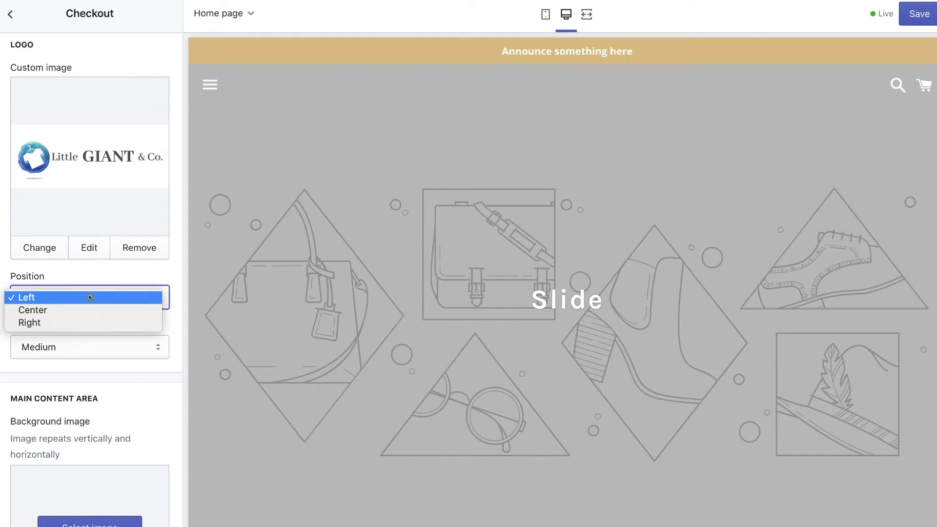
{"action": "left_click", "coordinate": [99, 271]}
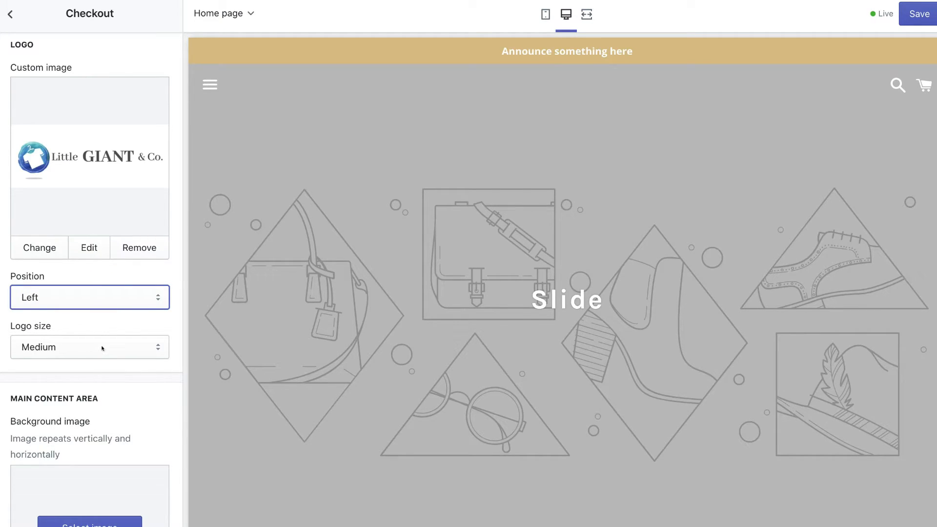
{"action": "scroll", "coordinate": [129, 346], "scroll_direction": "down", "scroll_amount": 4}
{"action": "scroll", "coordinate": [141, 234], "scroll_direction": "up", "scroll_amount": 4}
{"action": "scroll", "coordinate": [153, 184], "scroll_direction": "down", "scroll_amount": 4}
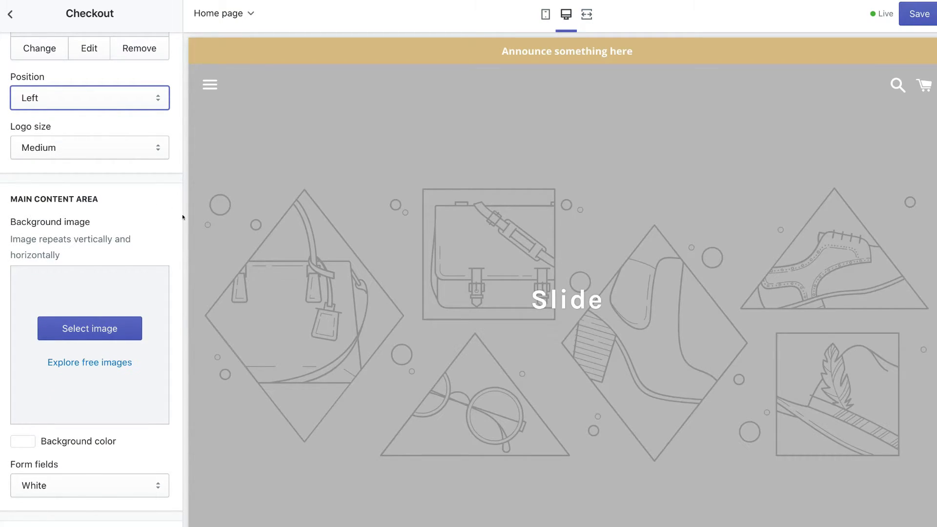
{"action": "scroll", "coordinate": [97, 213], "scroll_direction": "down", "scroll_amount": 5}
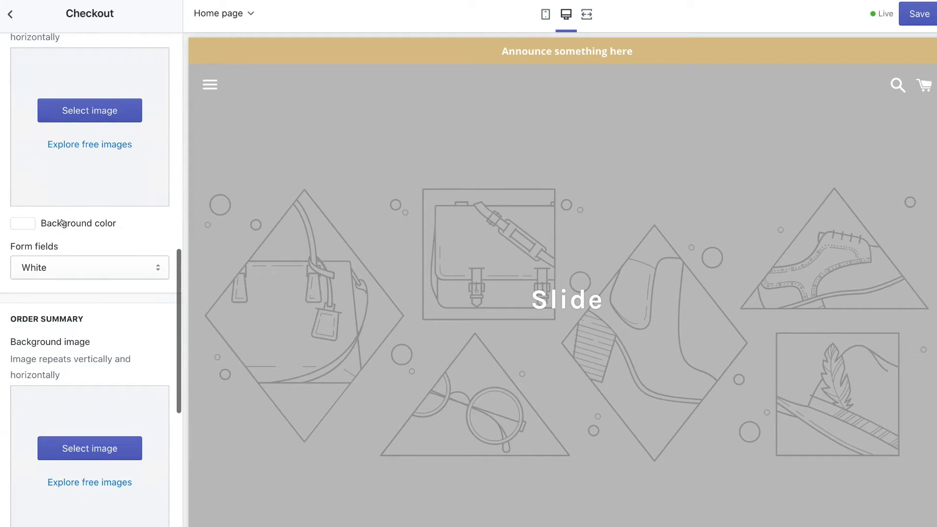
{"action": "scroll", "coordinate": [73, 246], "scroll_direction": "down", "scroll_amount": 5}
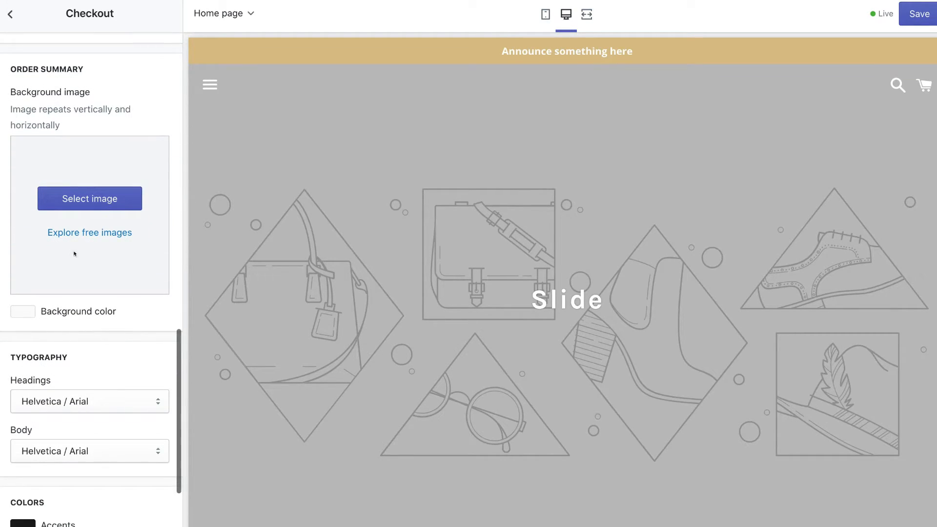
{"action": "scroll", "coordinate": [104, 303], "scroll_direction": "down", "scroll_amount": 3}
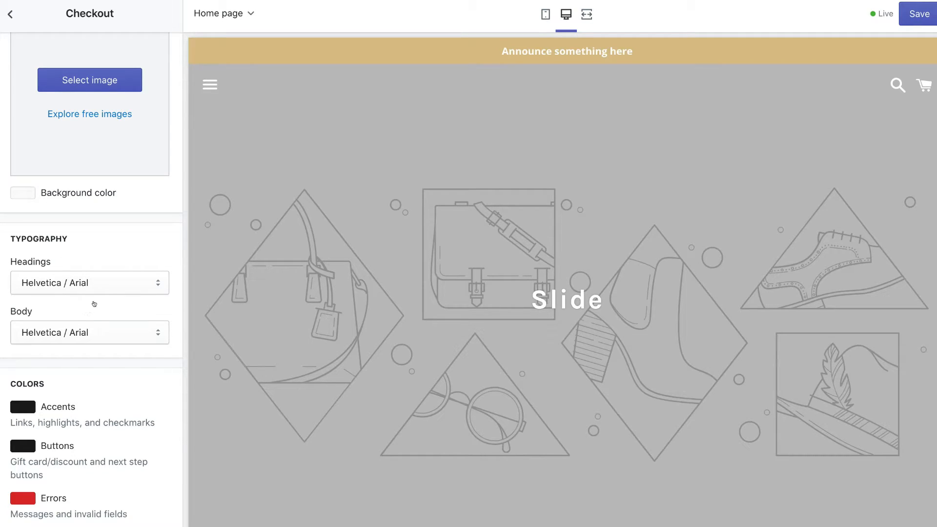
{"action": "scroll", "coordinate": [94, 303], "scroll_direction": "down", "scroll_amount": 2}
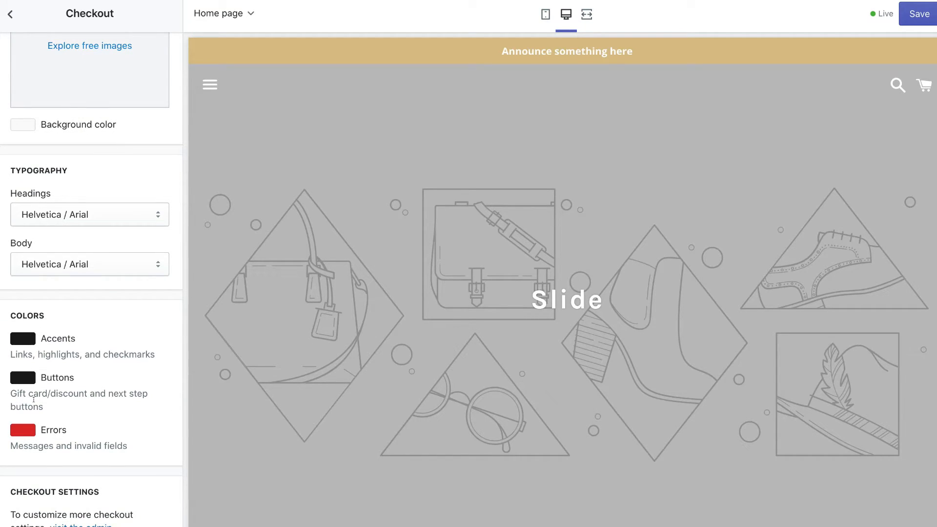
{"action": "left_click", "coordinate": [9, 15]}
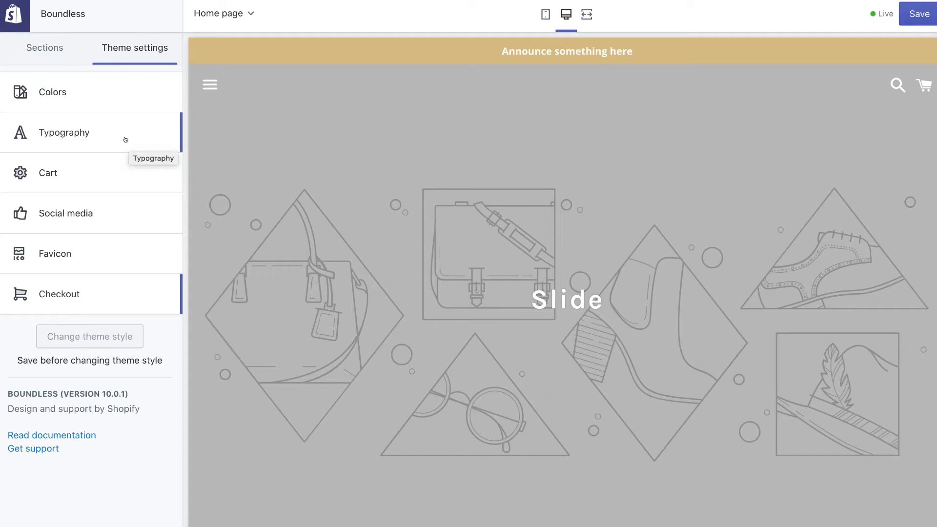
Step: Open the theme's sidebar menu section and open its primary menu, Main menu, for editing
{"action": "left_click", "coordinate": [52, 56]}
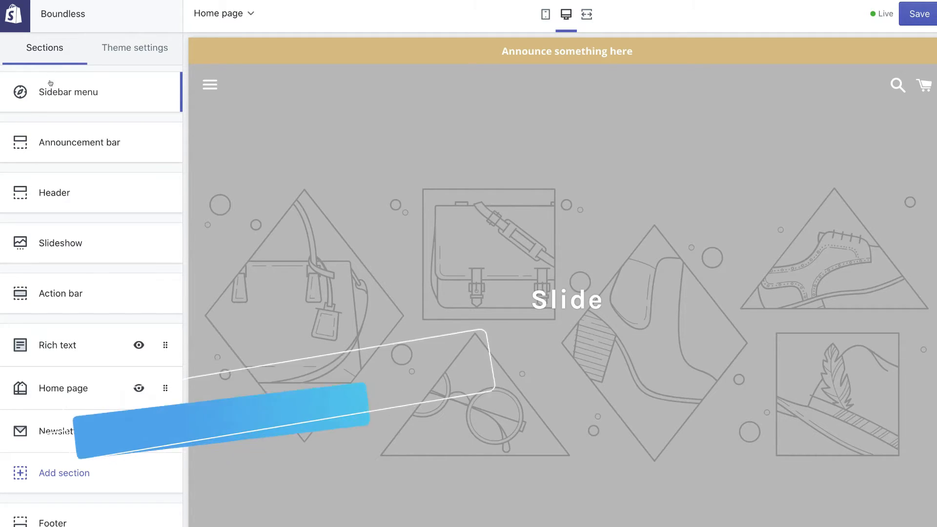
{"action": "left_click", "coordinate": [113, 101]}
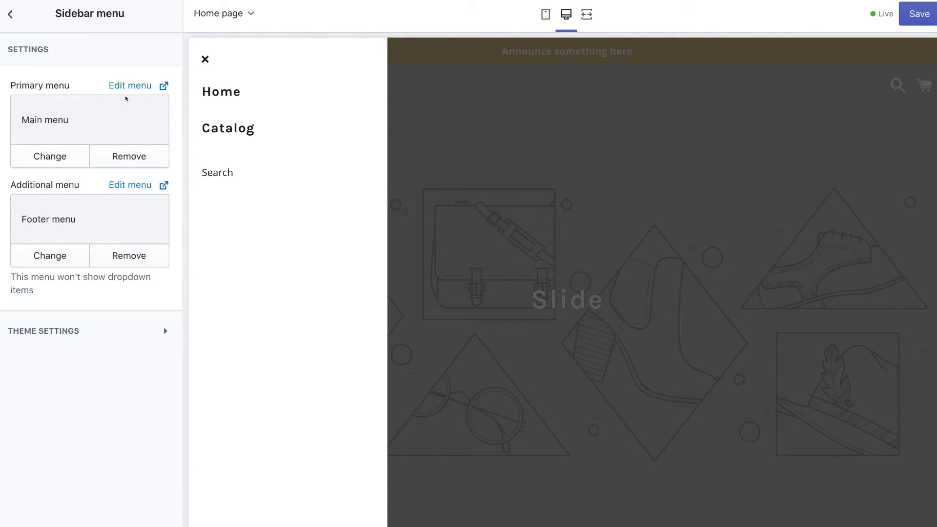
{"action": "left_click", "coordinate": [128, 86]}
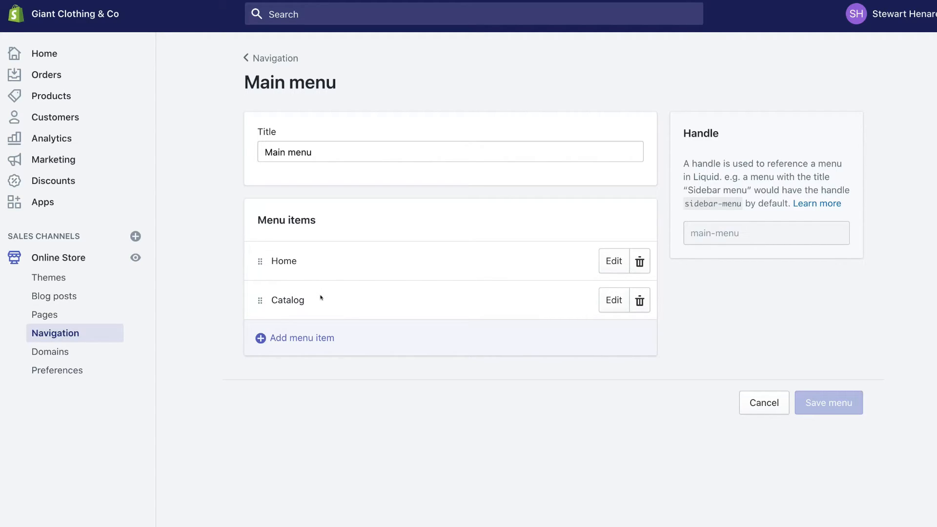
{"action": "left_click", "coordinate": [306, 347]}
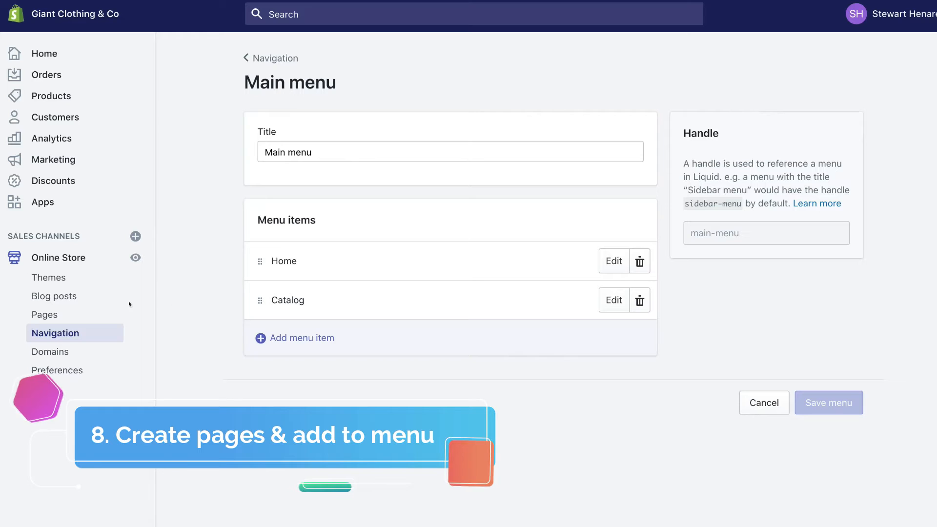
Step: Create and save a visible online store page titled "Contact us"
{"action": "left_click", "coordinate": [50, 313]}
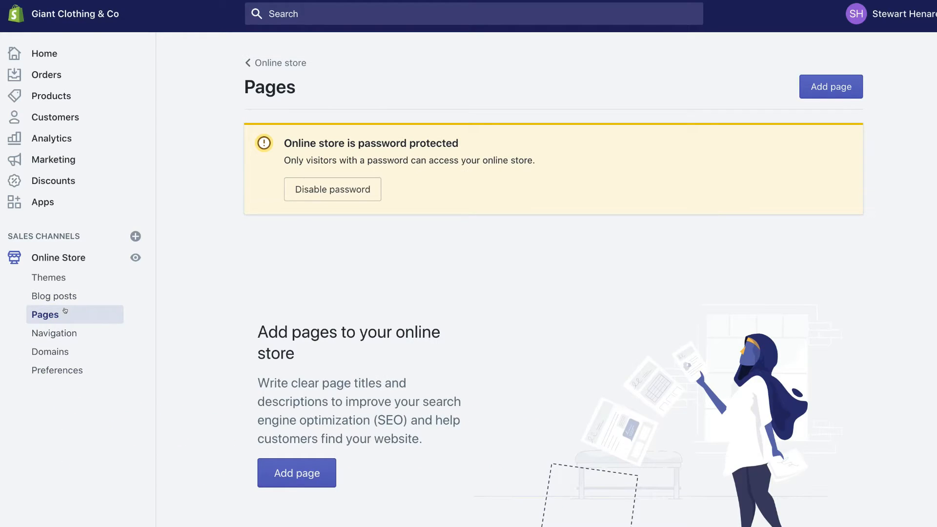
{"action": "left_click", "coordinate": [310, 474]}
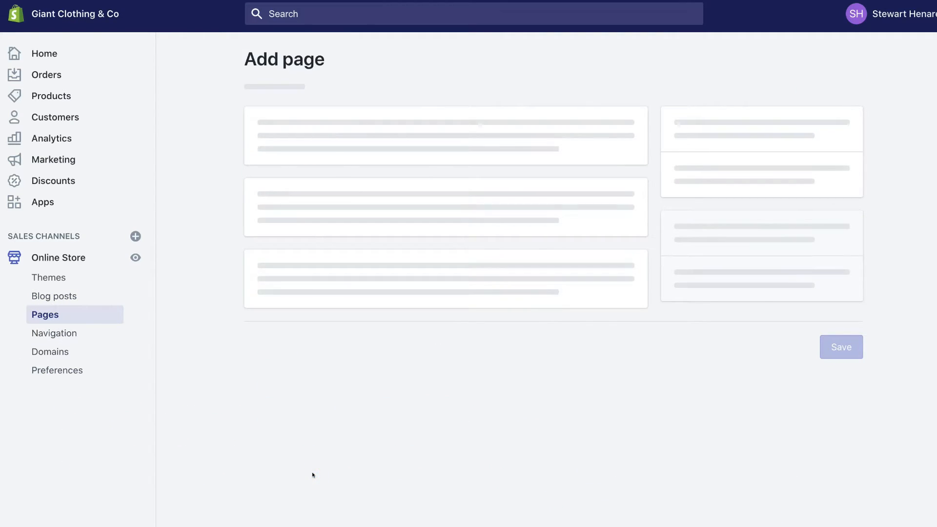
{"action": "left_click", "coordinate": [304, 176]}
{"action": "type", "text": "Co"}
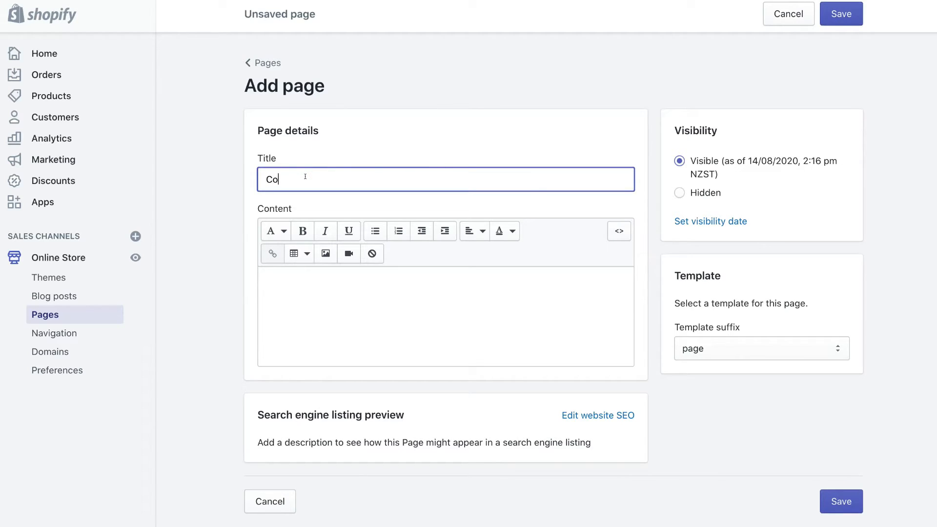
{"action": "type", "text": "ntact us"}
{"action": "left_click", "coordinate": [836, 498]}
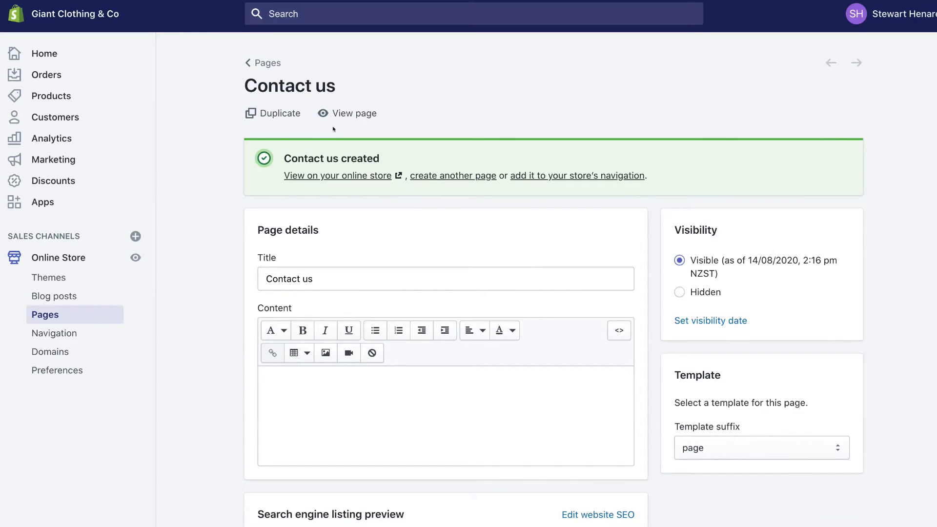
Step: Create and save a visible online store page titled "About us"
{"action": "left_click", "coordinate": [262, 59]}
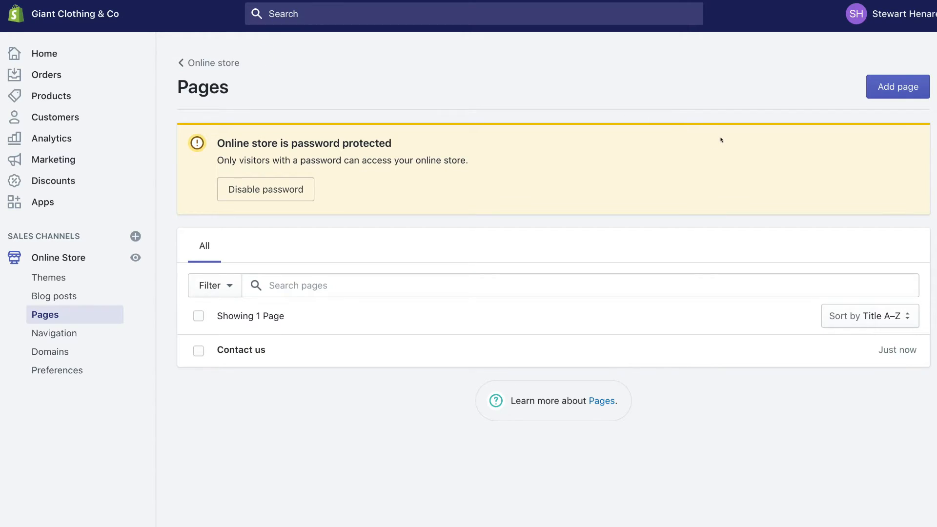
{"action": "left_click", "coordinate": [886, 90]}
{"action": "left_click", "coordinate": [368, 175]}
{"action": "type", "text": "About us"}
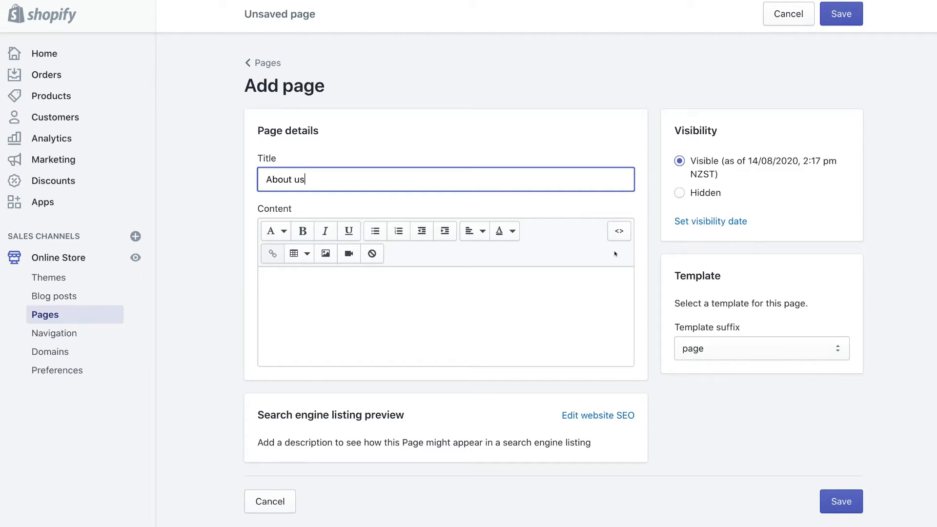
{"action": "left_click", "coordinate": [828, 17]}
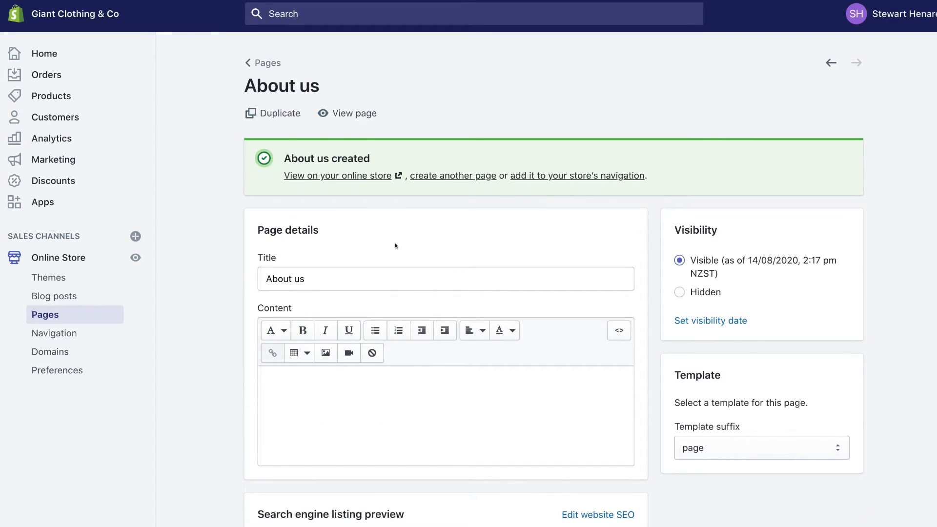
Step: Open the store's Main menu in the navigation settings and retitle it "Menu"
{"action": "left_click", "coordinate": [60, 333]}
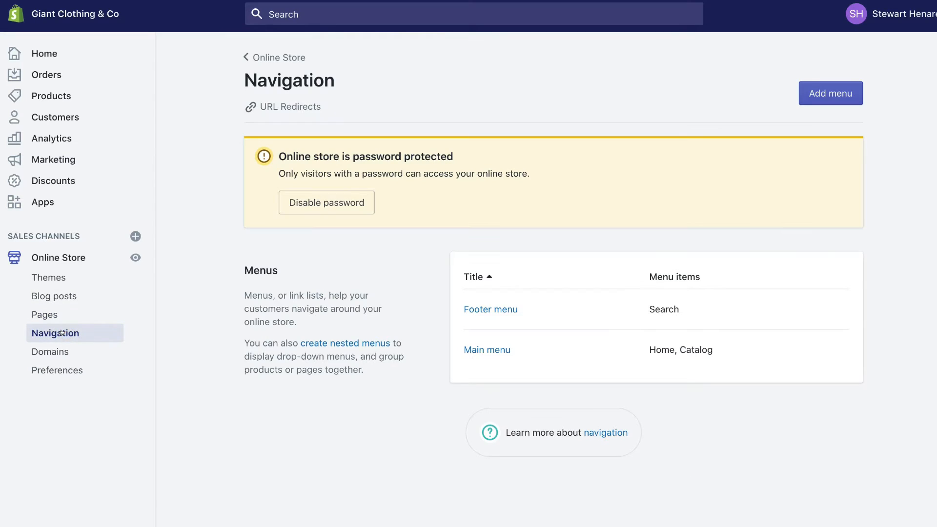
{"action": "left_click", "coordinate": [472, 350]}
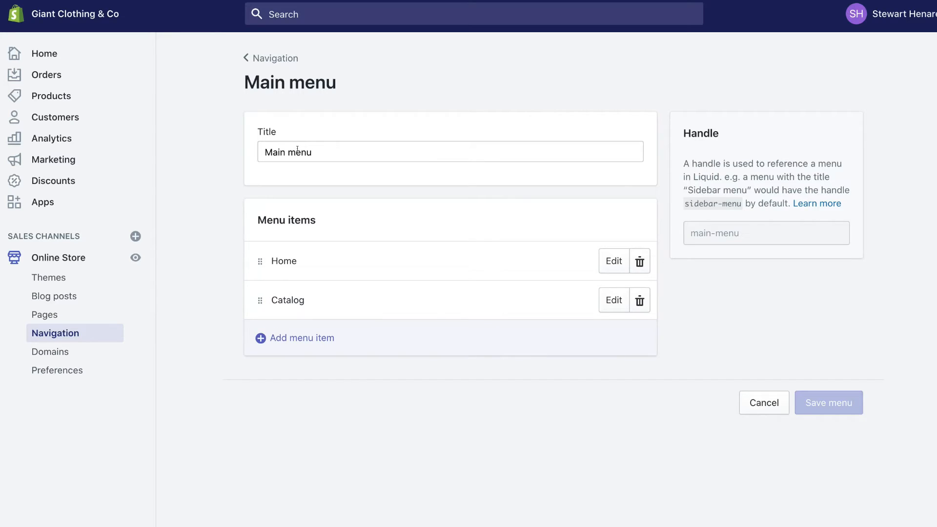
{"action": "triple_click", "coordinate": [297, 152]}
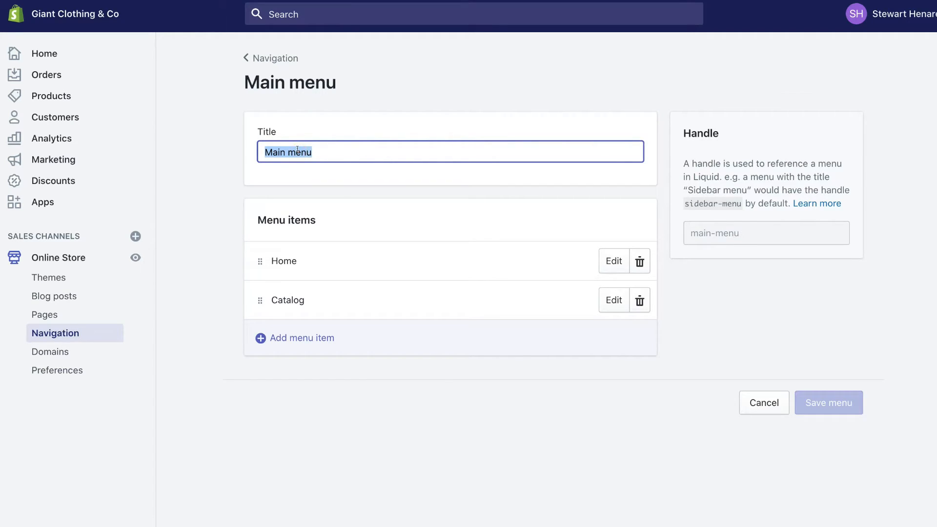
{"action": "type", "text": "Menu"}
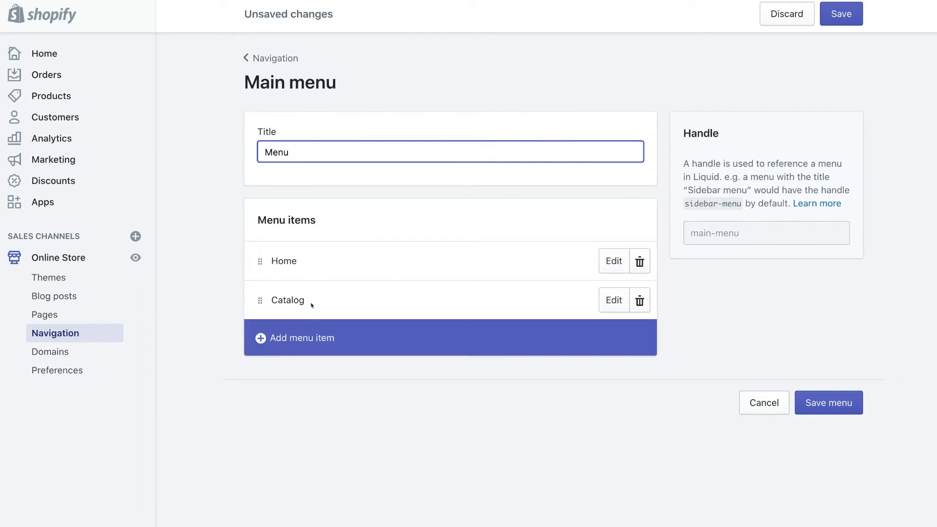
Step: Add a menu item named "About us" to the main menu, linked to the About us page
{"action": "left_click", "coordinate": [282, 333]}
{"action": "left_click", "coordinate": [320, 295]}
{"action": "type", "text": "ab"}
{"action": "key", "text": "BackSpace"}
{"action": "key", "text": "BackSpace"}
{"action": "type", "text": "About us"}
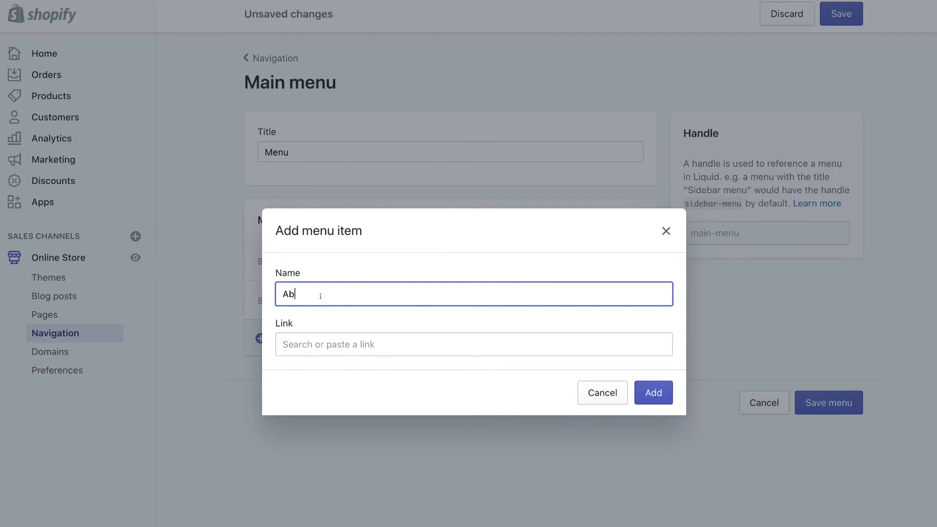
{"action": "left_click", "coordinate": [315, 343]}
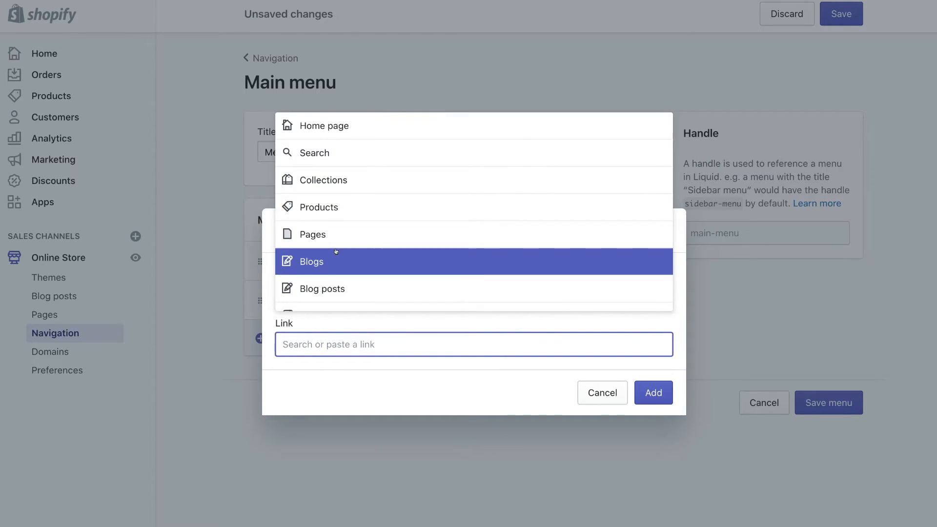
{"action": "scroll", "coordinate": [335, 251], "scroll_direction": "down", "scroll_amount": 1}
{"action": "scroll", "coordinate": [336, 251], "scroll_direction": "up", "scroll_amount": 1}
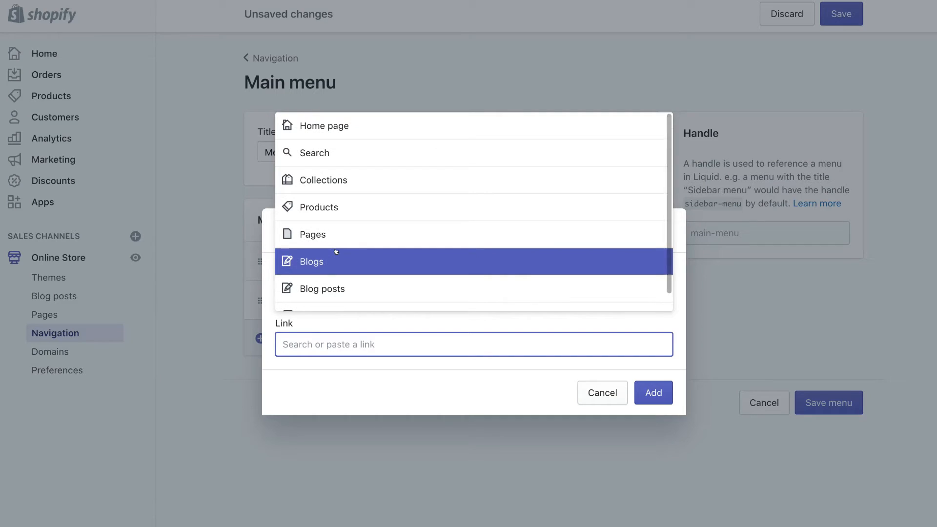
{"action": "left_click", "coordinate": [327, 237]}
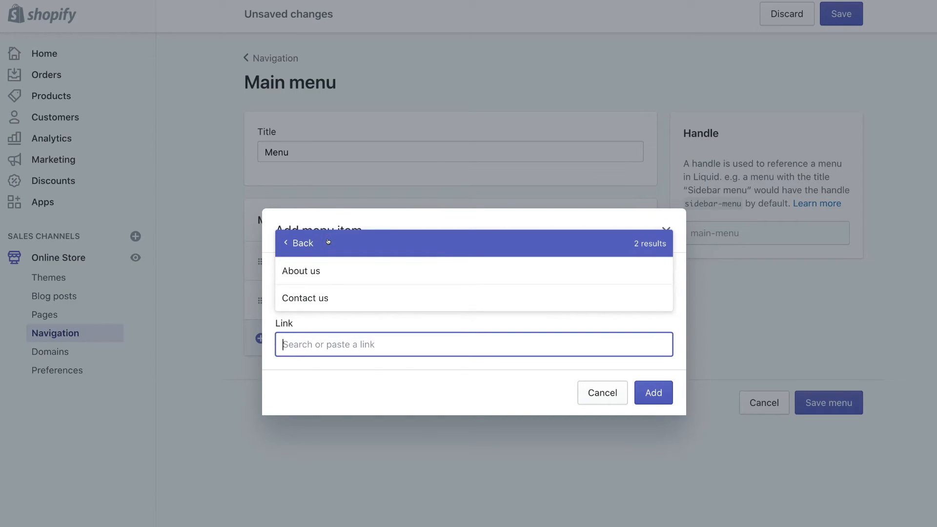
{"action": "left_click", "coordinate": [322, 262]}
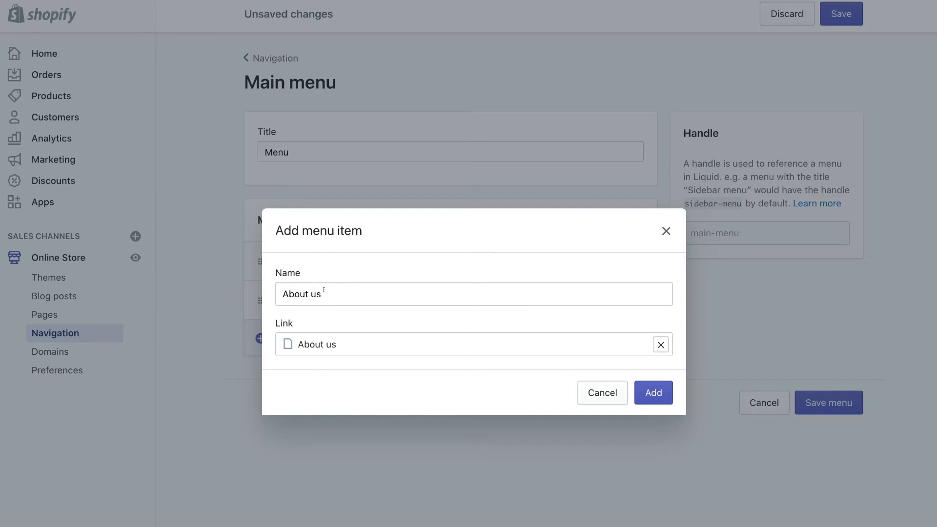
{"action": "left_click", "coordinate": [653, 396]}
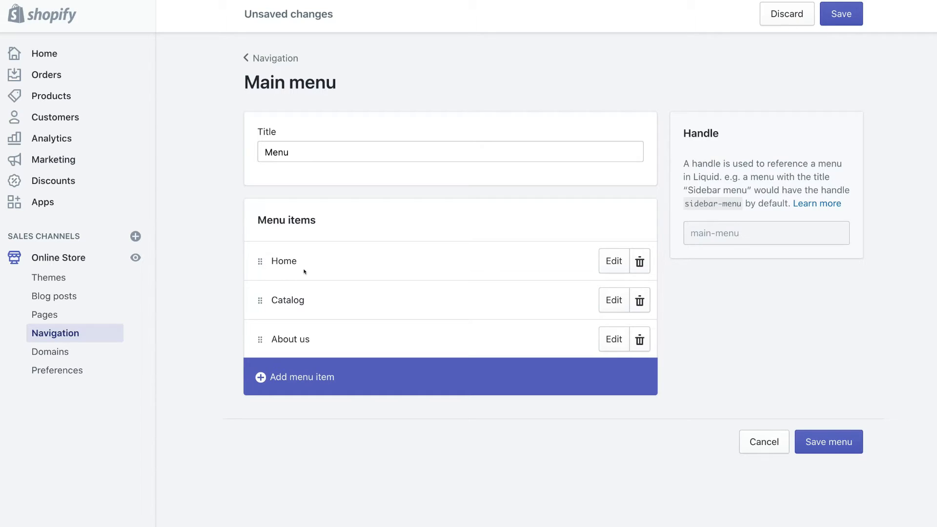
Step: Add a "Contact us" item linked to the Contact us page to the main menu and save the menu
{"action": "left_click", "coordinate": [292, 370]}
{"action": "left_click", "coordinate": [303, 288]}
{"action": "type", "text": "Contact us"}
{"action": "left_click", "coordinate": [313, 344]}
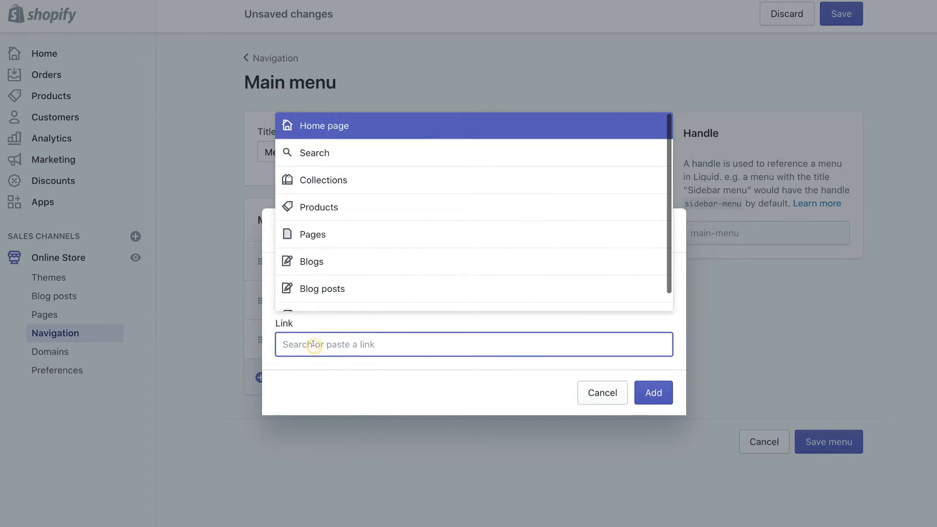
{"action": "scroll", "coordinate": [317, 264], "scroll_direction": "down", "scroll_amount": 1}
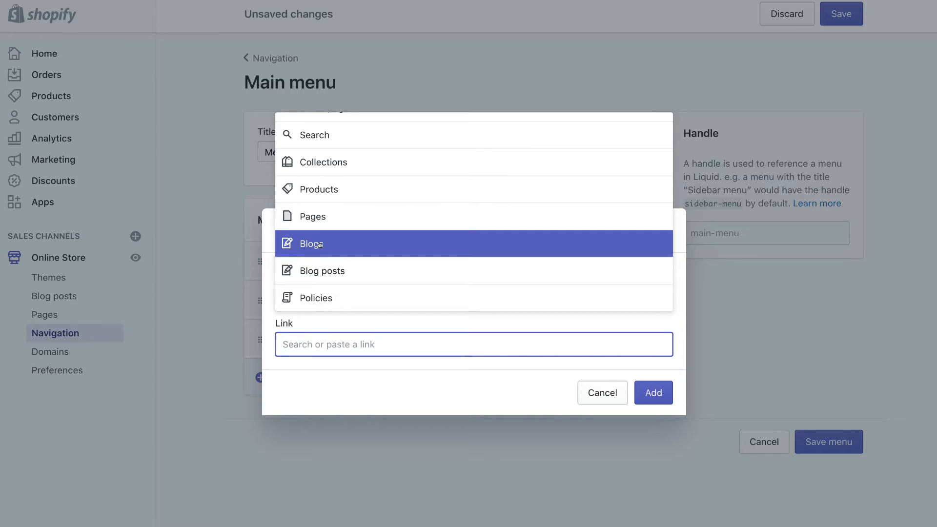
{"action": "left_click", "coordinate": [317, 222]}
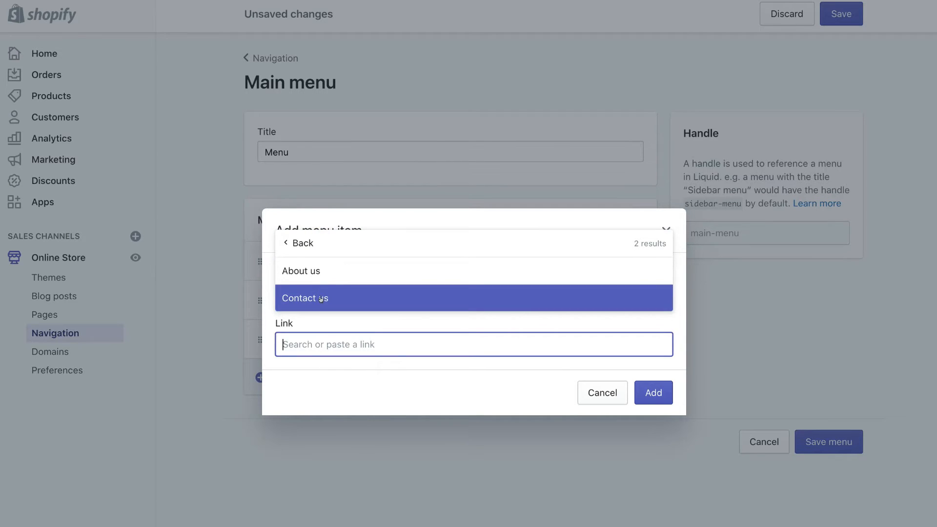
{"action": "left_click", "coordinate": [339, 297]}
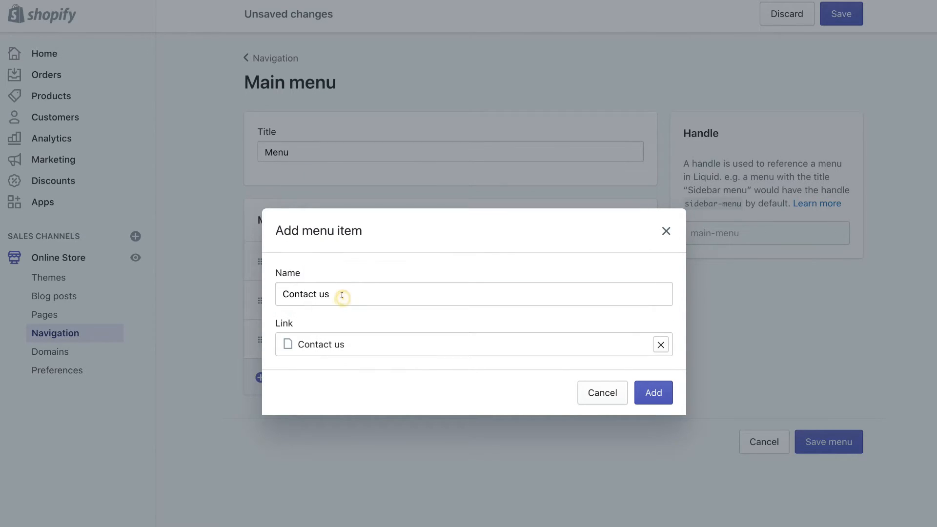
{"action": "left_click", "coordinate": [659, 390]}
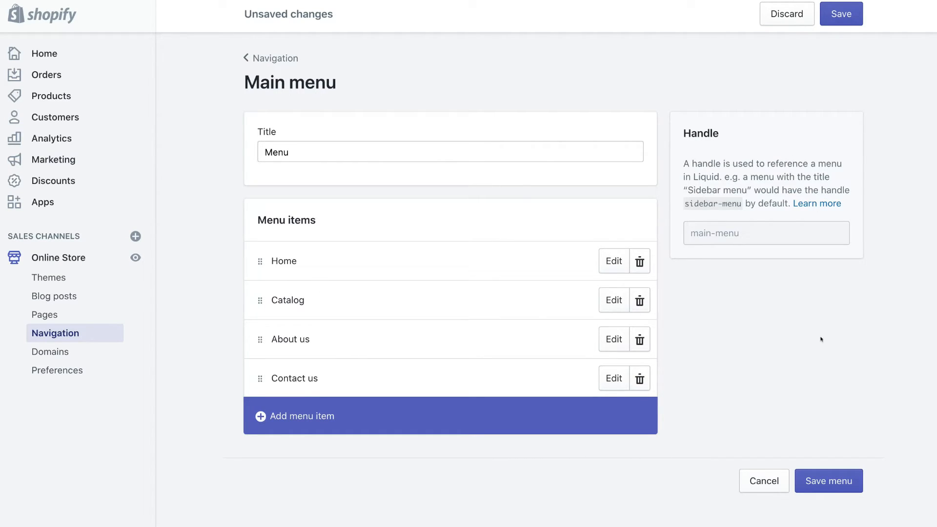
{"action": "left_click", "coordinate": [827, 478]}
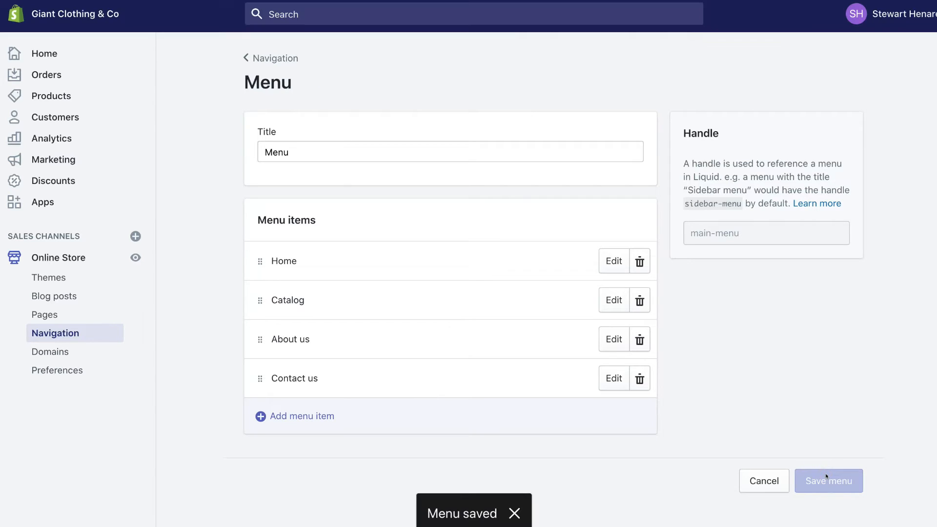
Step: Open the Footer menu and add an "About us" item linked to the About us page
{"action": "left_click", "coordinate": [285, 58]}
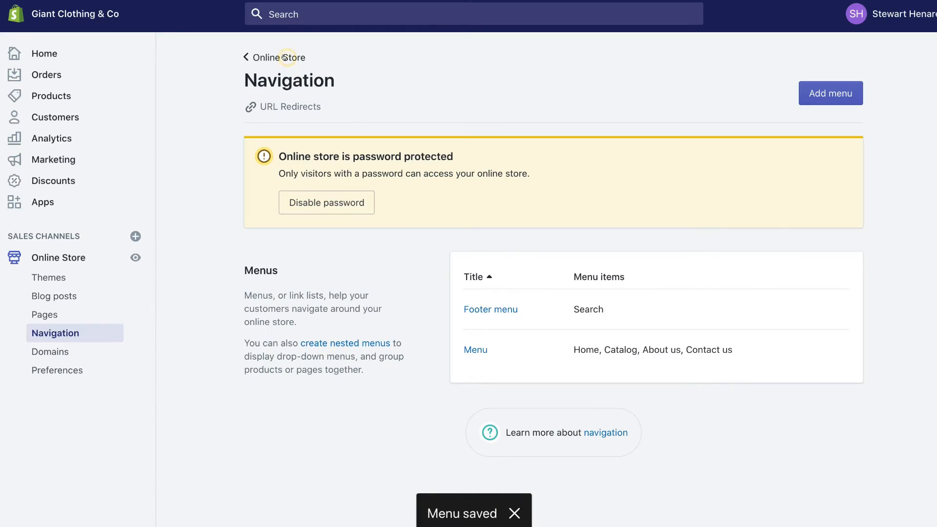
{"action": "left_click", "coordinate": [490, 311]}
{"action": "left_click", "coordinate": [315, 152]}
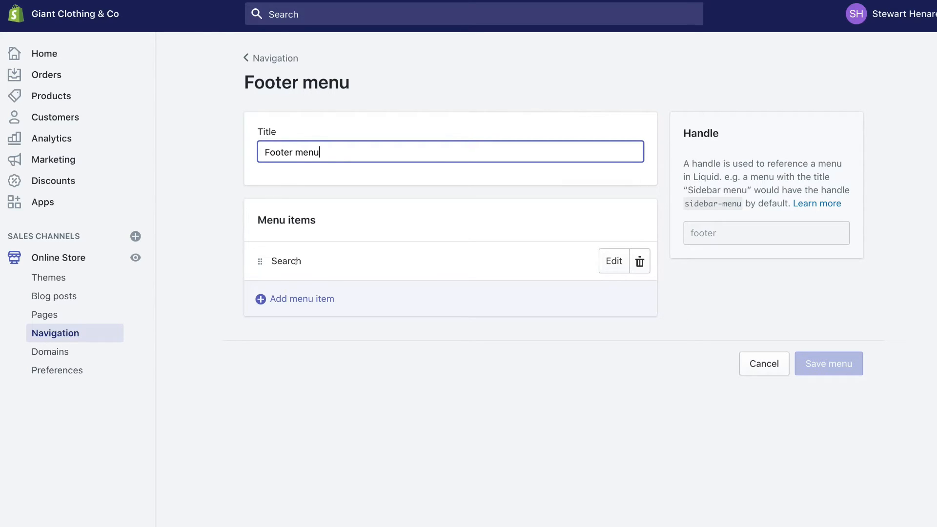
{"action": "left_click", "coordinate": [284, 297]}
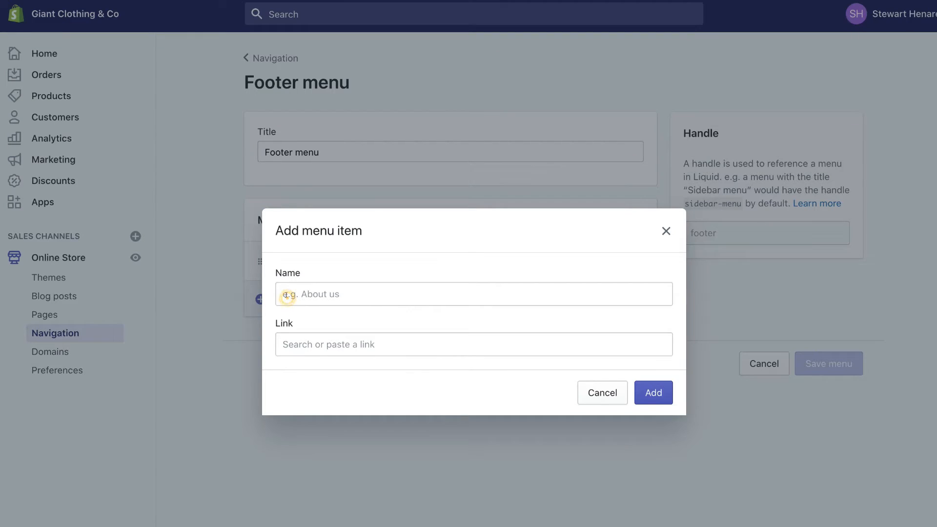
{"action": "left_click", "coordinate": [317, 293]}
{"action": "type", "text": "About us"}
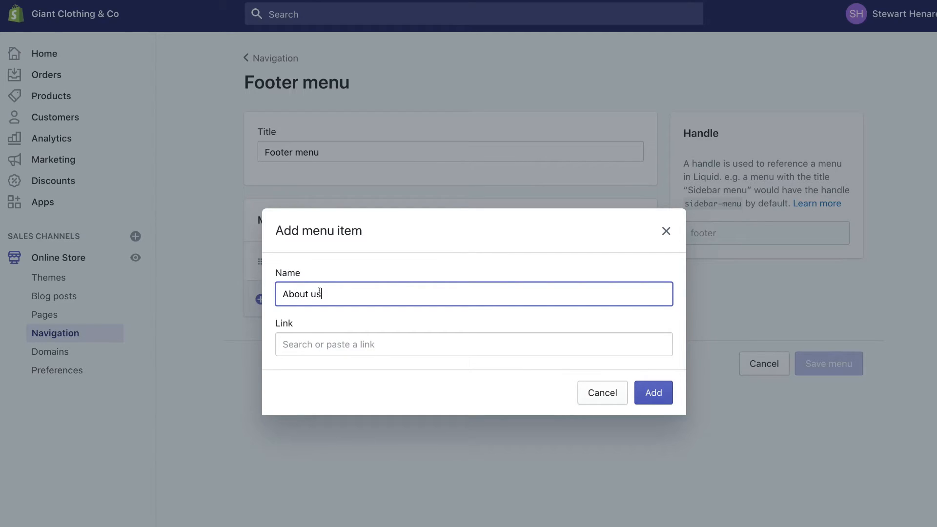
{"action": "left_click", "coordinate": [329, 344]}
{"action": "scroll", "coordinate": [325, 253], "scroll_direction": "down", "scroll_amount": 1}
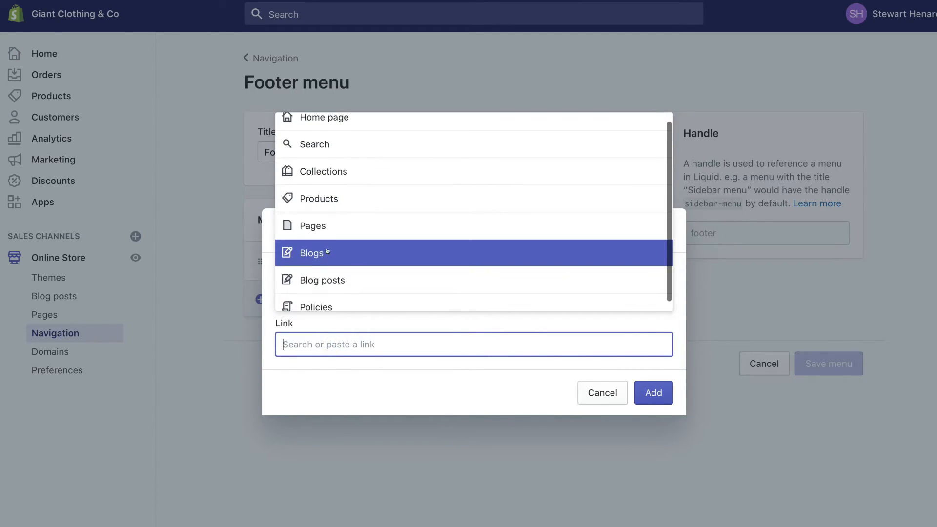
{"action": "left_click", "coordinate": [322, 225]}
{"action": "left_click", "coordinate": [312, 269]}
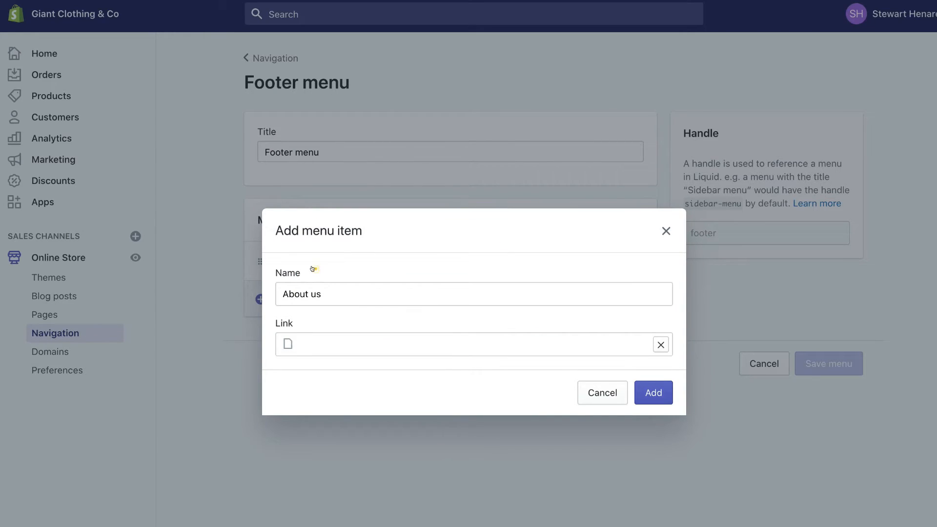
{"action": "left_click", "coordinate": [653, 392]}
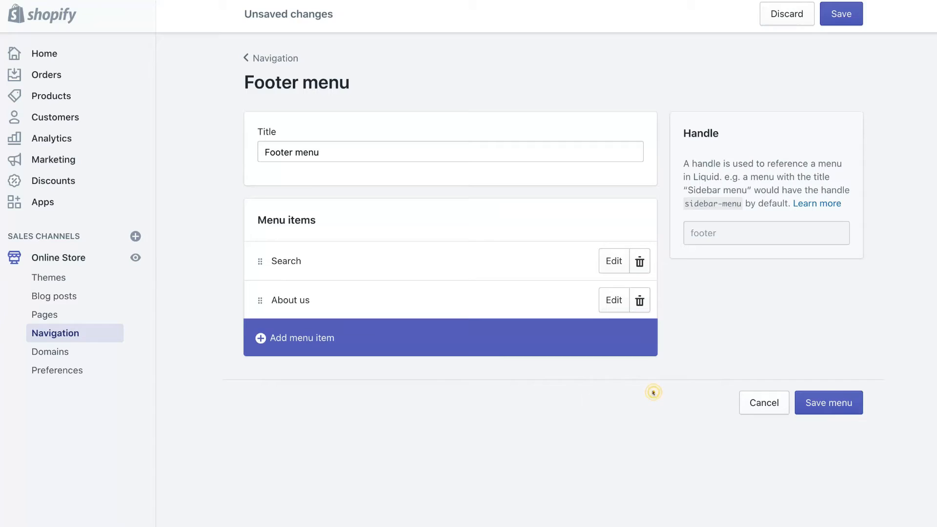
Step: Add a "Contact us" item to the Footer menu, linked to the Contact us page
{"action": "left_click", "coordinate": [266, 333]}
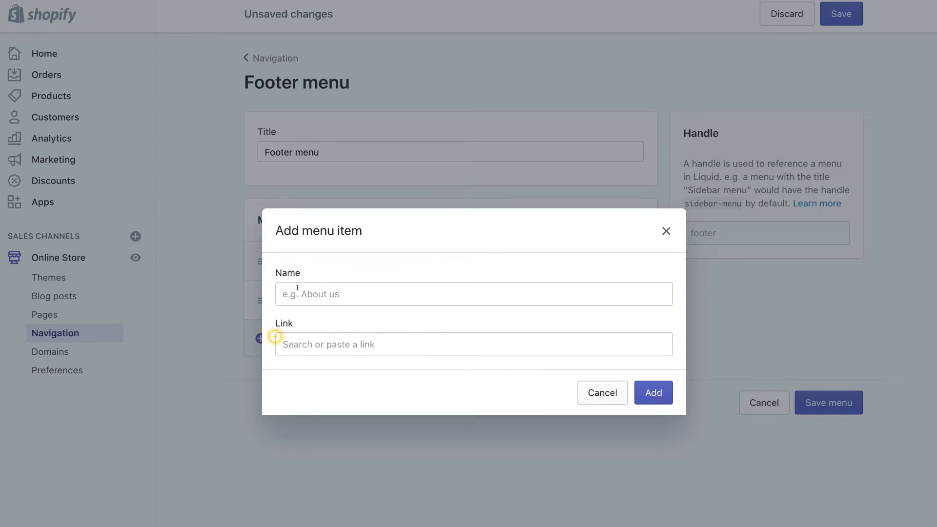
{"action": "type", "text": "C"}
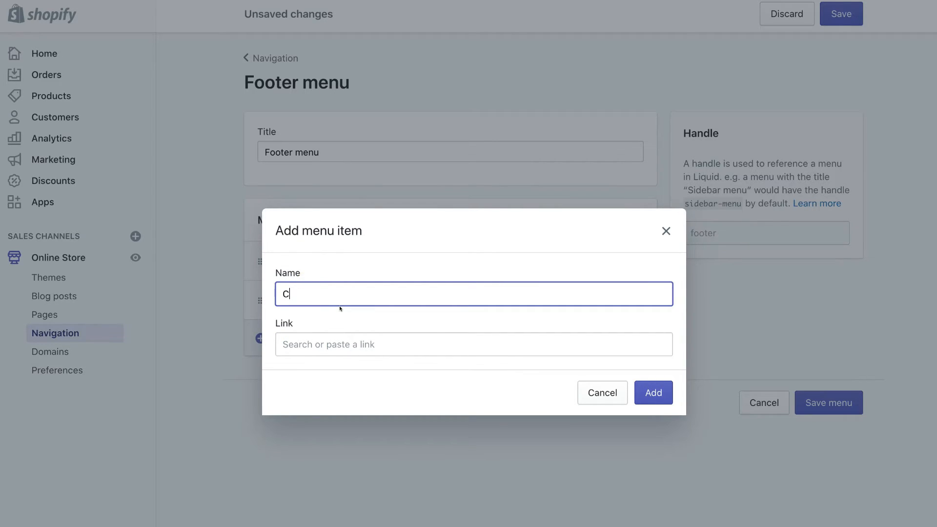
{"action": "type", "text": "ontact us"}
{"action": "left_click", "coordinate": [371, 341]}
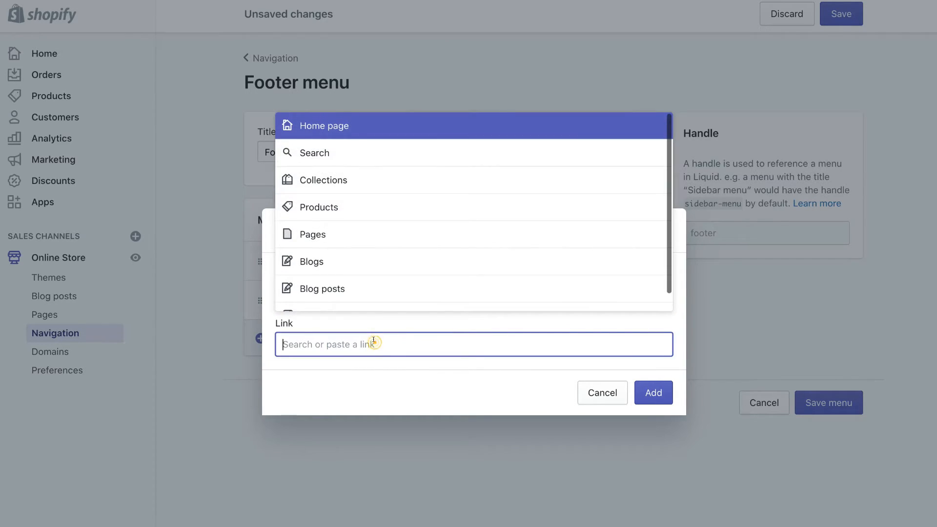
{"action": "left_click", "coordinate": [341, 235]}
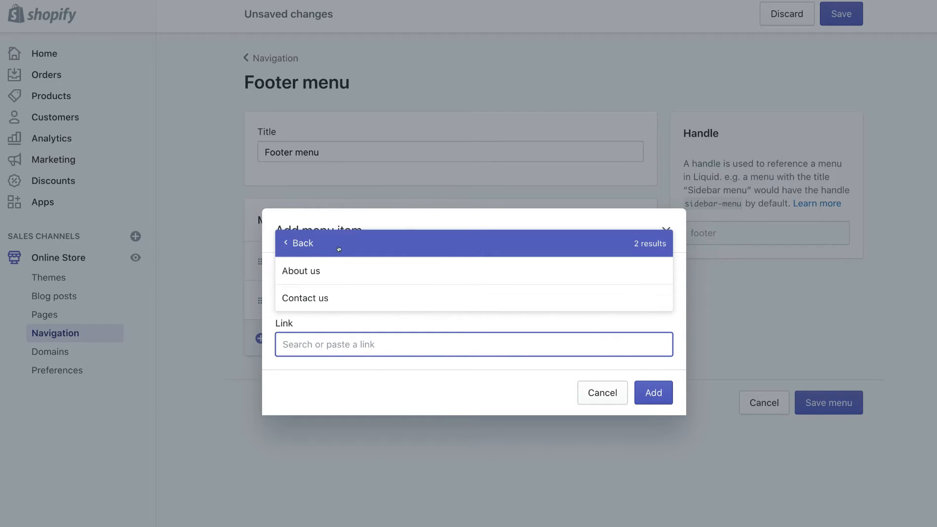
{"action": "left_click", "coordinate": [321, 293]}
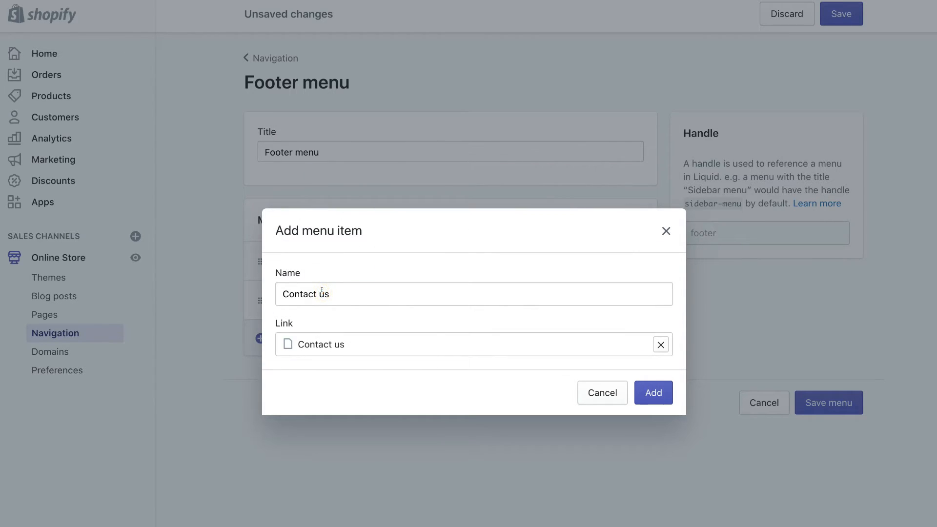
{"action": "left_click", "coordinate": [654, 393]}
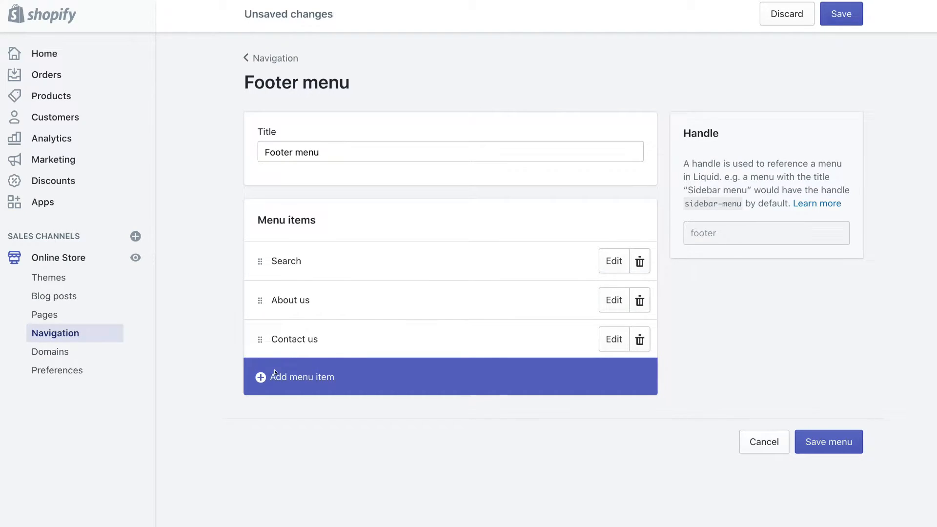
{"action": "left_click", "coordinate": [273, 370]}
{"action": "left_click", "coordinate": [300, 345]}
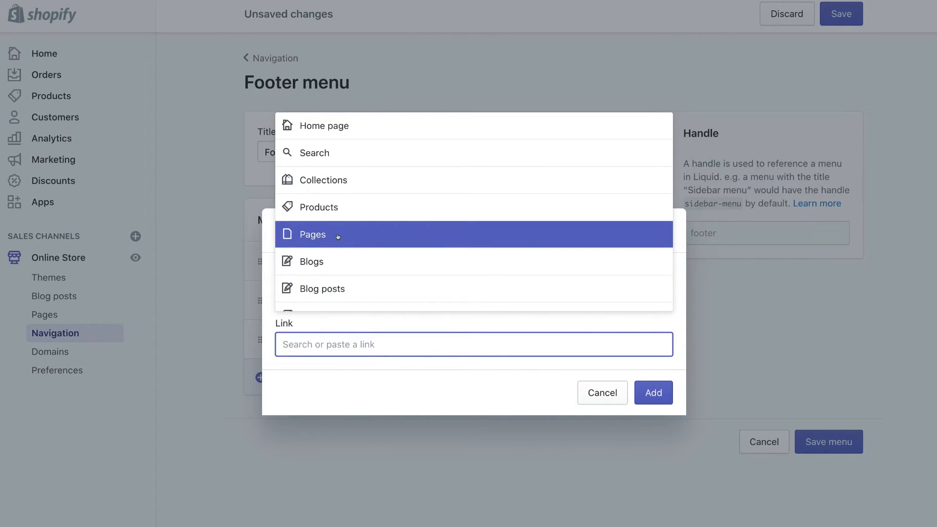
{"action": "left_click", "coordinate": [221, 226]}
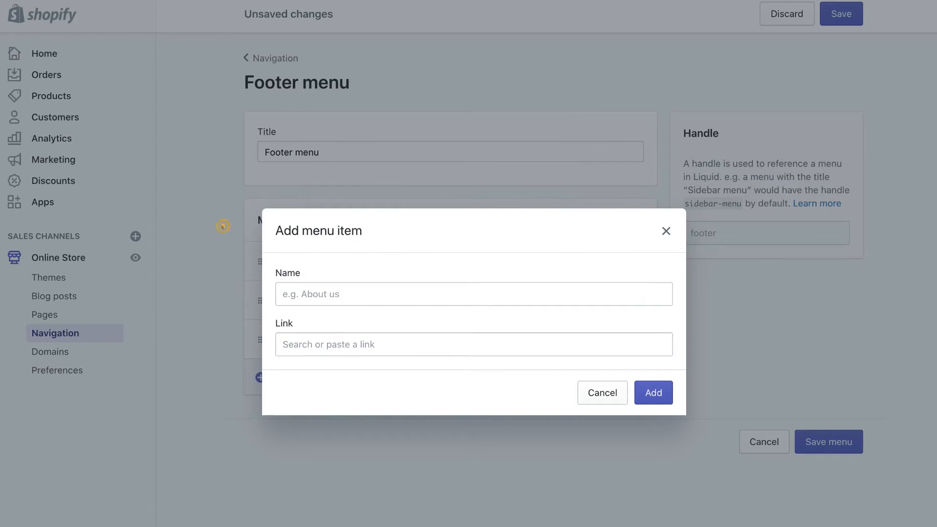
{"action": "left_click", "coordinate": [664, 231]}
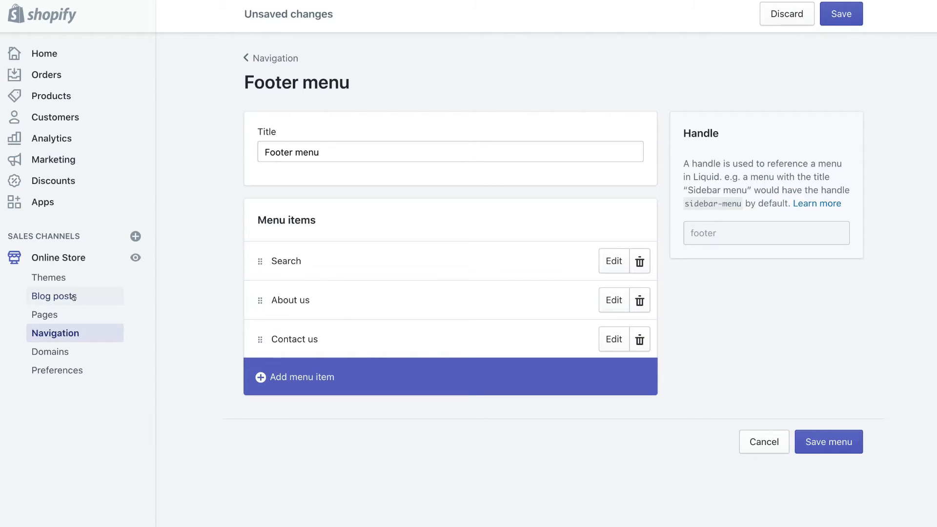
Step: Enter "Eco-friendly, high quality and AMAZING matching family." as the content of the About us page and save it
{"action": "left_click", "coordinate": [45, 314]}
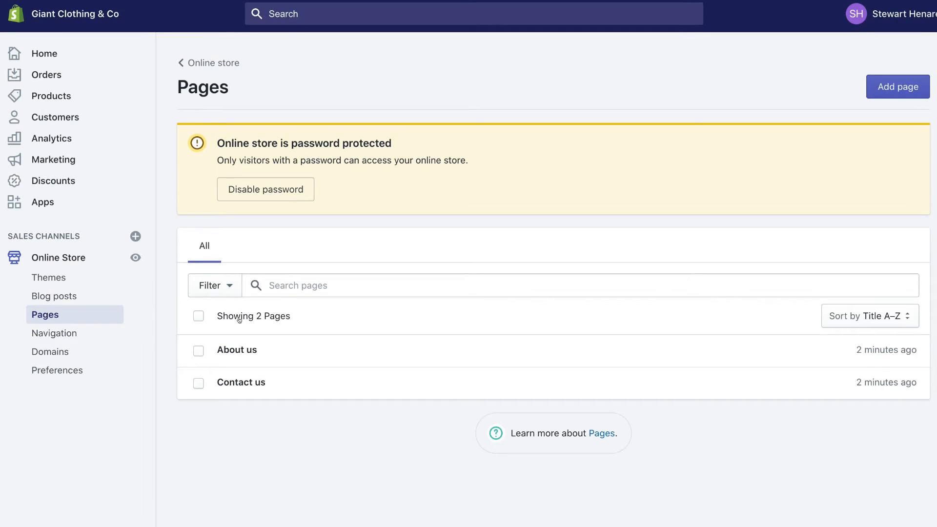
{"action": "left_click", "coordinate": [237, 348]}
{"action": "left_click", "coordinate": [327, 334]}
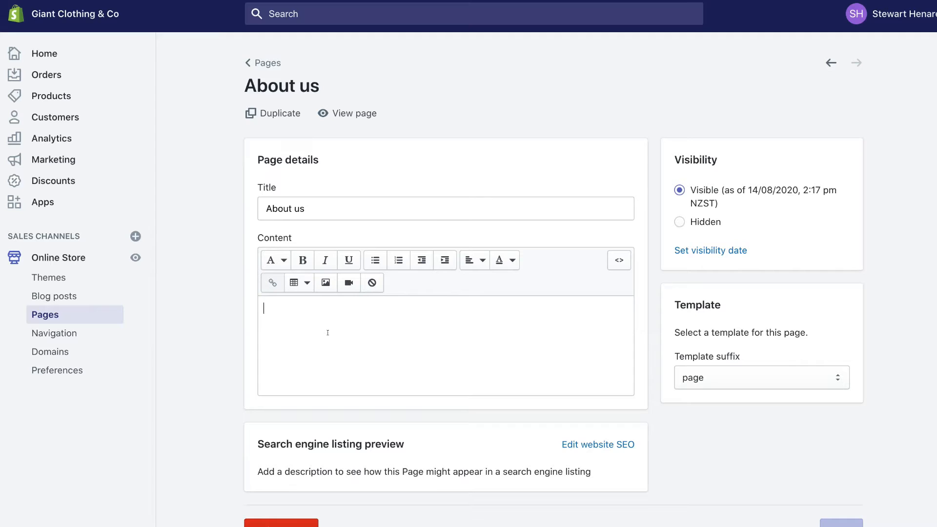
{"action": "type", "text": "Eco-friendly, high quality and AMAZING matching family."}
{"action": "scroll", "coordinate": [328, 332], "scroll_direction": "down", "scroll_amount": 1}
{"action": "key", "text": "Return"}
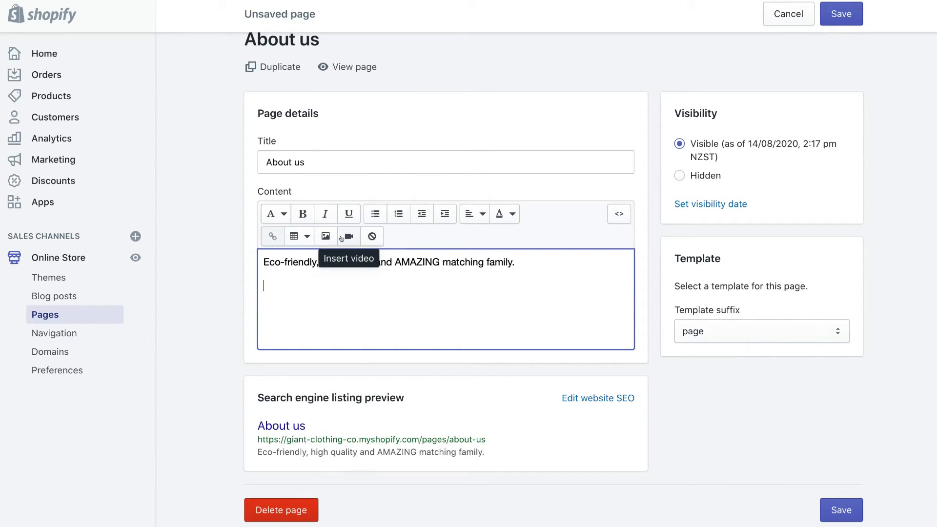
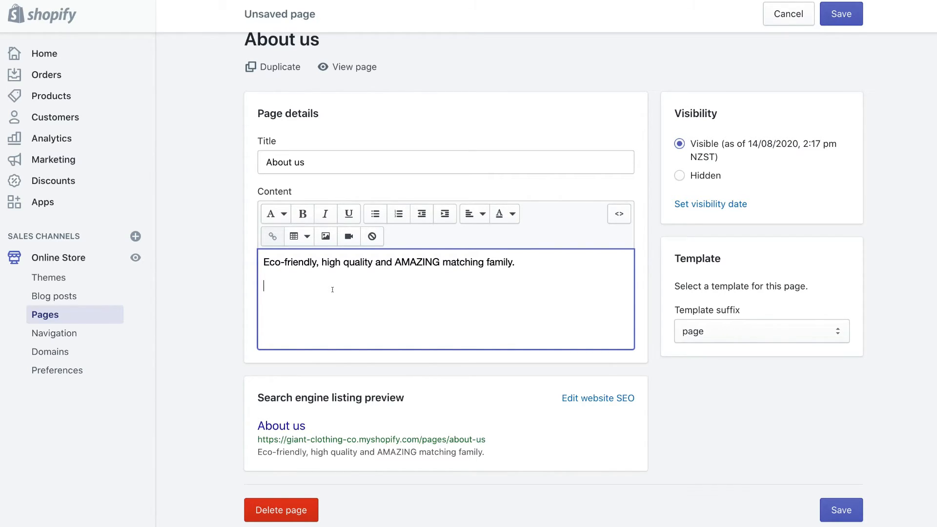
{"action": "left_click", "coordinate": [840, 15]}
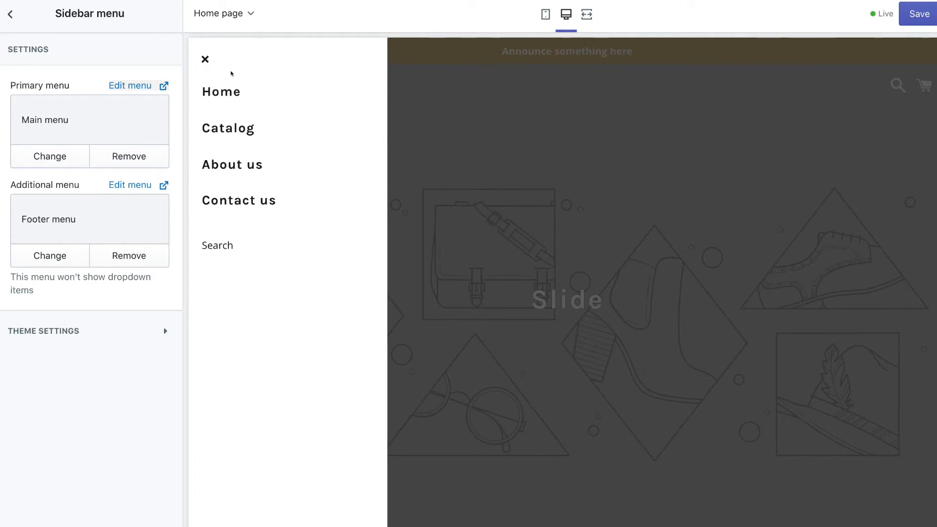
Step: Leave the Sidebar menu section of the theme editor and review the Announcement bar settings
{"action": "left_click", "coordinate": [10, 14]}
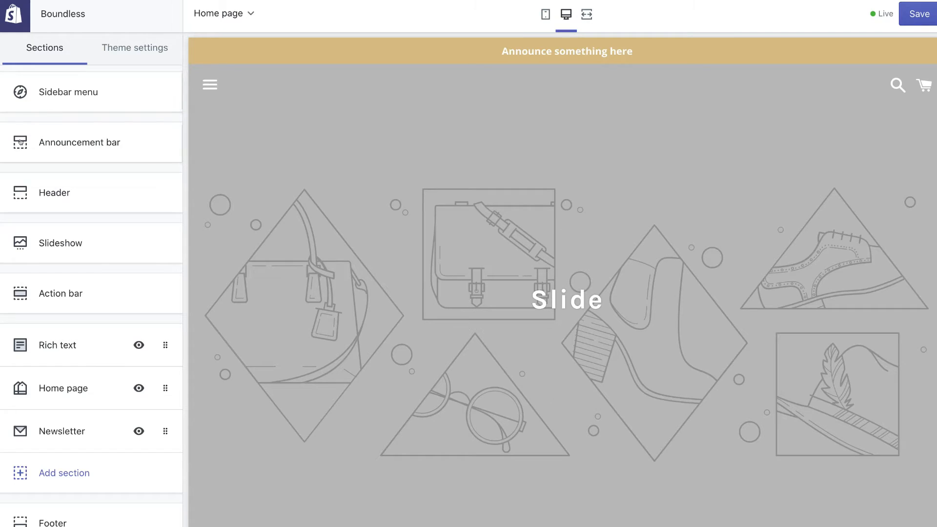
{"action": "left_click", "coordinate": [58, 144]}
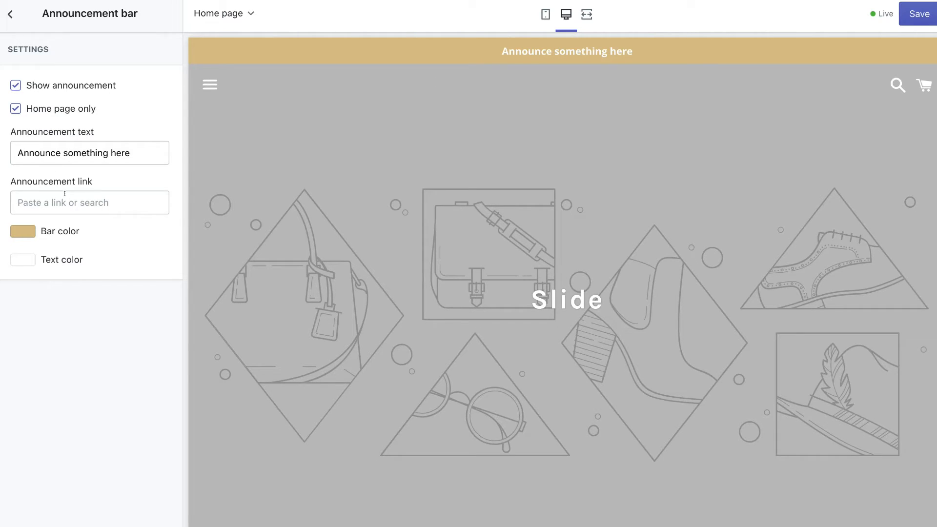
{"action": "left_click", "coordinate": [10, 14]}
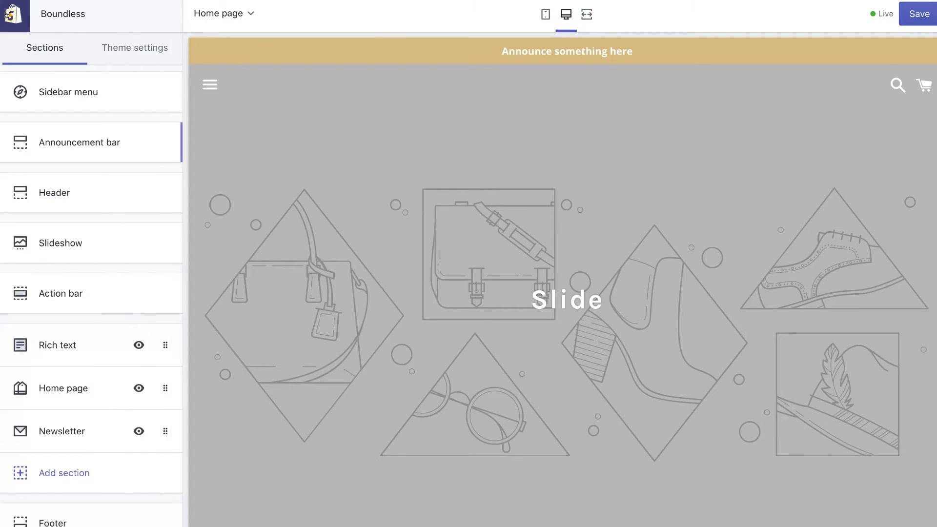
Step: Upload the "Transparent Background logo" file as the logo in the Header section
{"action": "left_click", "coordinate": [81, 186]}
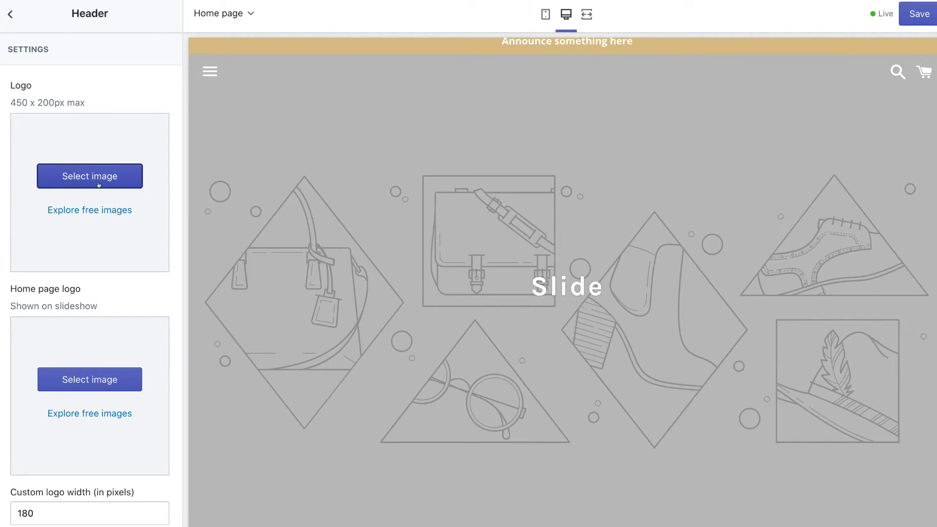
{"action": "left_click", "coordinate": [72, 176]}
{"action": "left_click", "coordinate": [43, 113]}
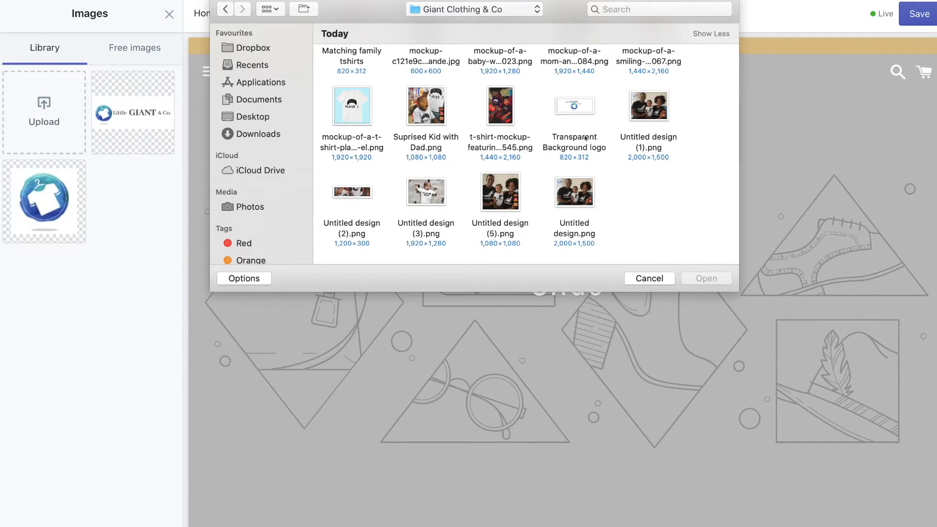
{"action": "left_click", "coordinate": [574, 105]}
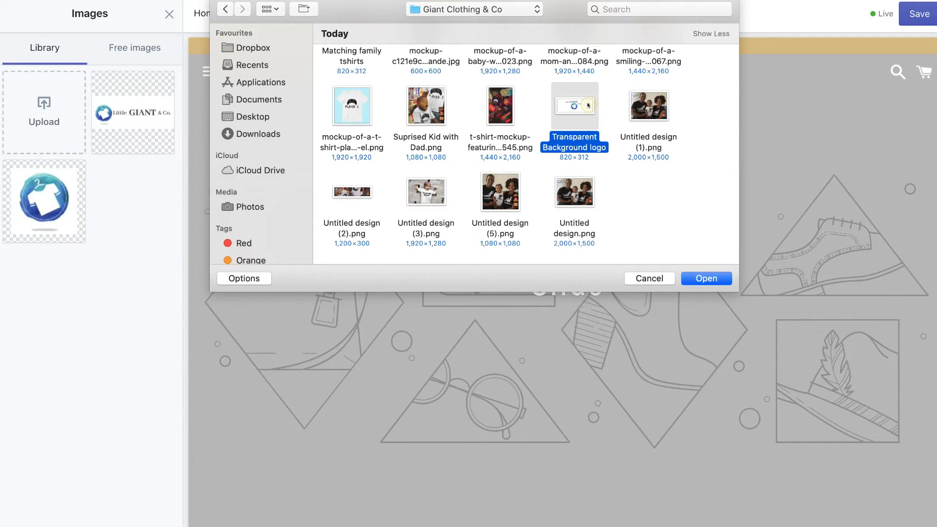
{"action": "left_click", "coordinate": [706, 279]}
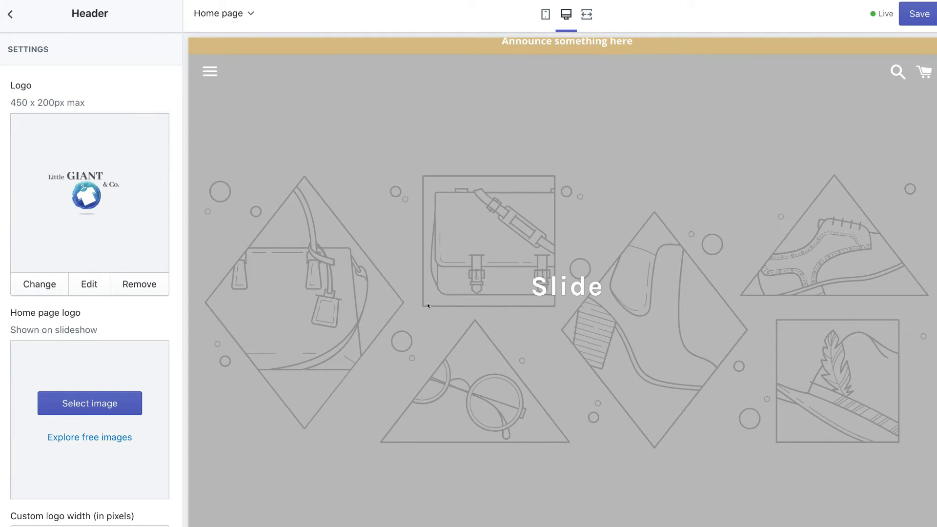
Step: Use the uploaded transparent logo from the library as the Home page logo and leave the Header section
{"action": "left_click", "coordinate": [103, 403]}
{"action": "left_click", "coordinate": [125, 129]}
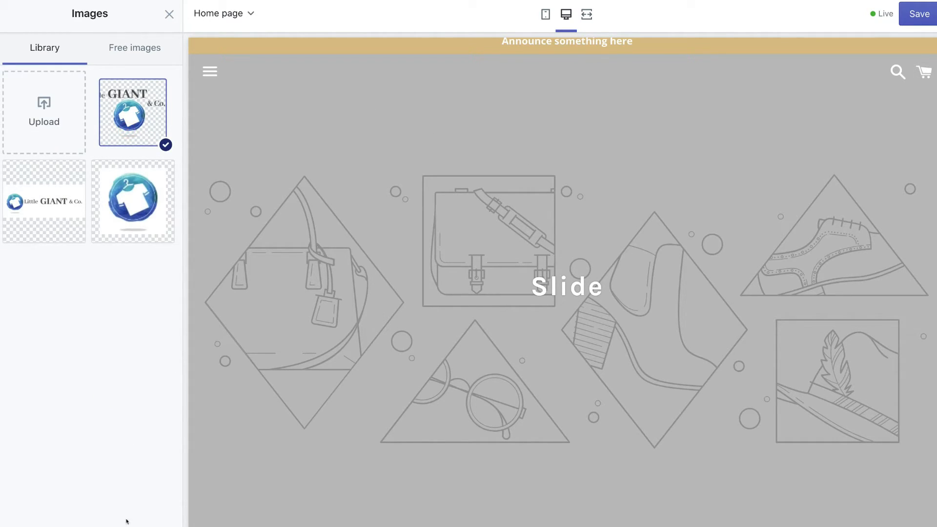
{"action": "scroll", "coordinate": [129, 288], "scroll_direction": "down", "scroll_amount": 2}
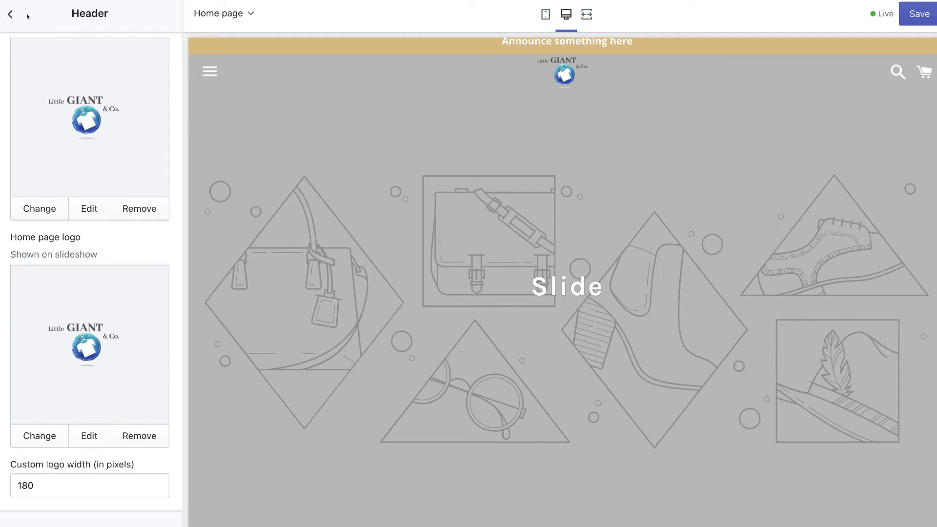
{"action": "left_click", "coordinate": [11, 13]}
Step: Add an image slide to the Slideshow section and upload 5.png as its image
{"action": "left_click", "coordinate": [73, 243]}
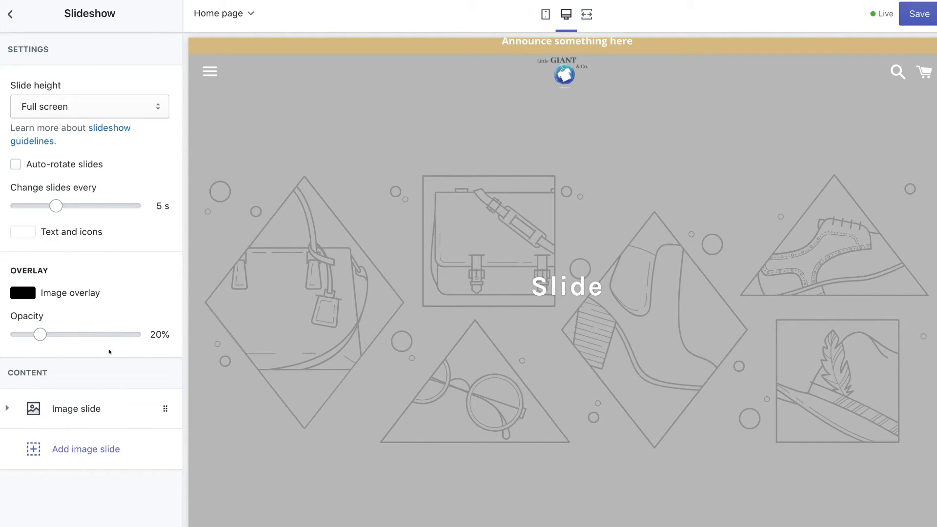
{"action": "left_click", "coordinate": [67, 440]}
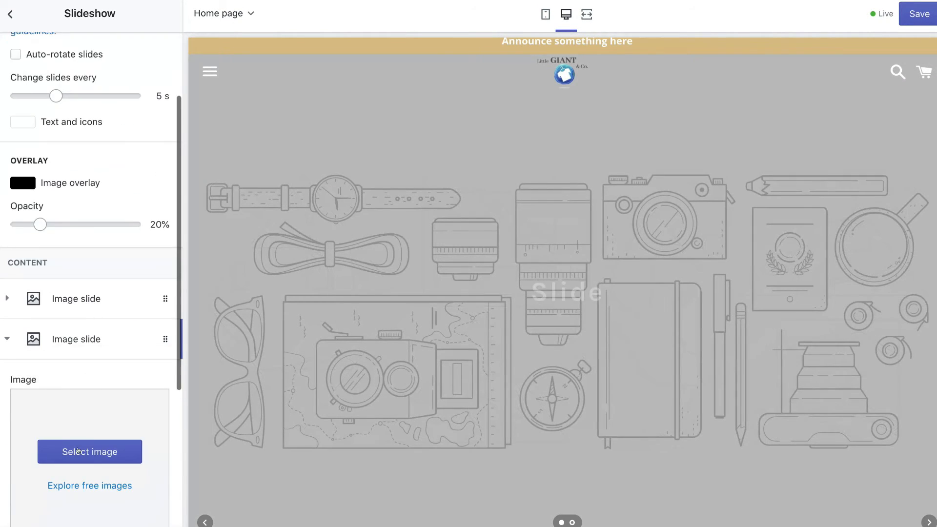
{"action": "left_click", "coordinate": [93, 420]}
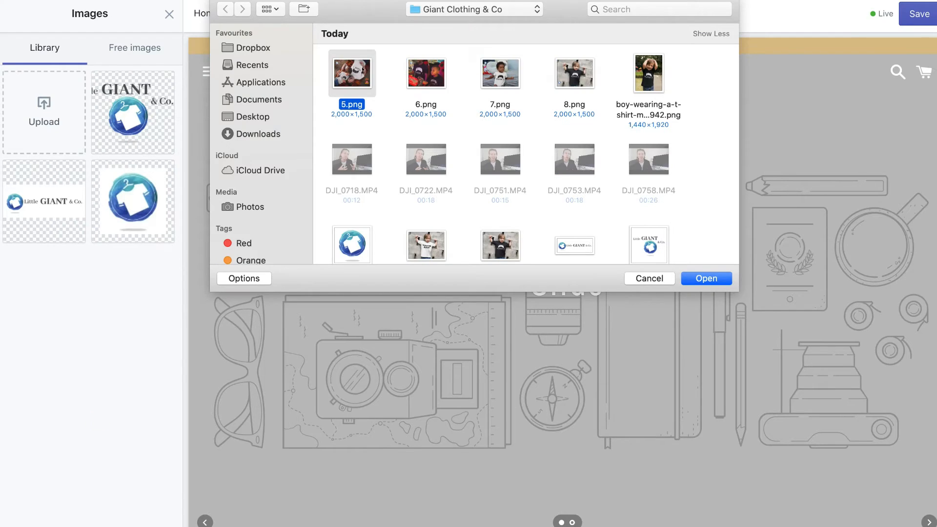
{"action": "left_click", "coordinate": [705, 277]}
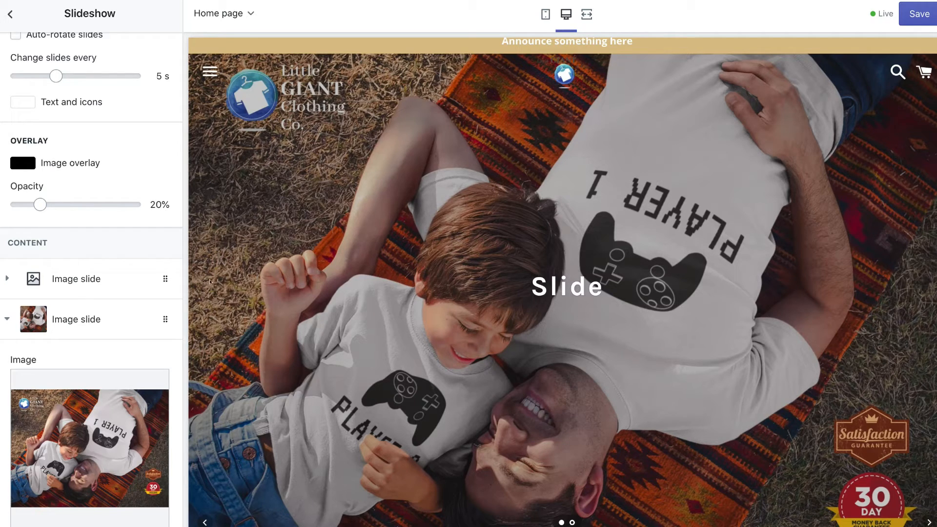
Step: Add another image slide to the slideshow and upload 6.png as its image
{"action": "scroll", "coordinate": [72, 302], "scroll_direction": "down", "scroll_amount": 5}
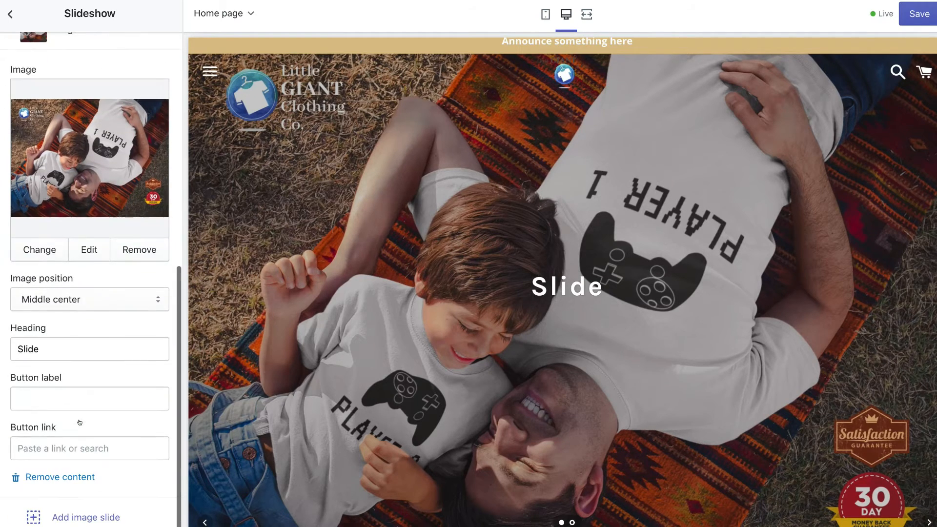
{"action": "left_click", "coordinate": [71, 509]}
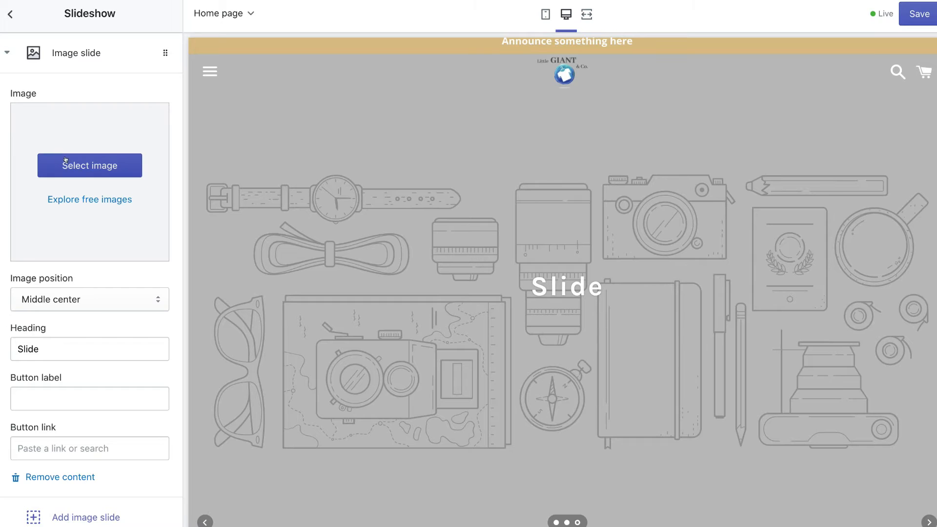
{"action": "left_click", "coordinate": [66, 159]}
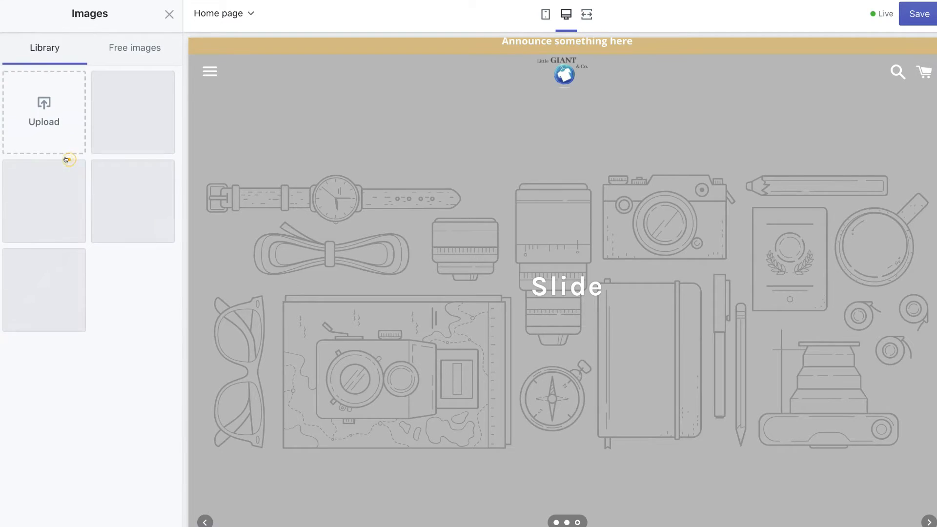
{"action": "left_click", "coordinate": [38, 103]}
{"action": "left_click", "coordinate": [426, 73]}
{"action": "left_click", "coordinate": [713, 279]}
{"action": "left_click", "coordinate": [159, 505]}
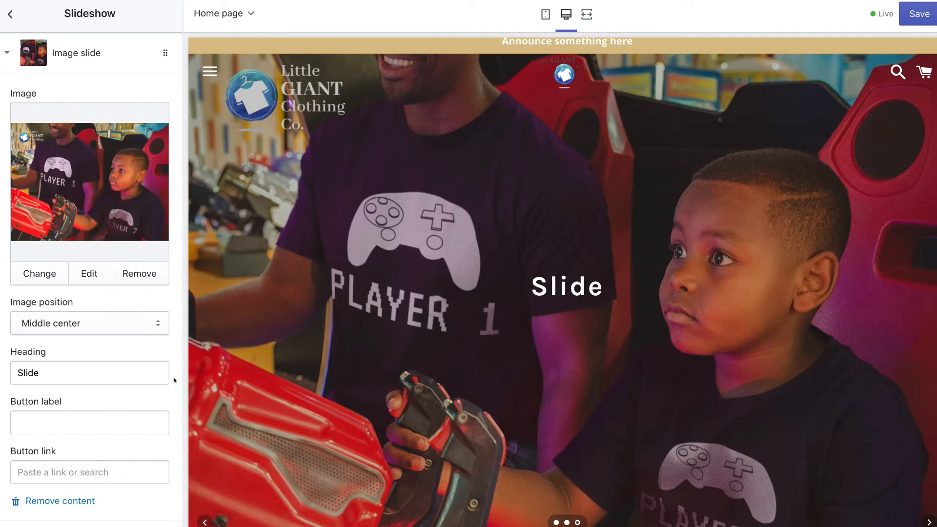
Step: Add one more image slide to the slideshow and upload "Untitled design (1).png" as its image
{"action": "scroll", "coordinate": [132, 412], "scroll_direction": "down", "scroll_amount": 1}
{"action": "left_click", "coordinate": [68, 511]}
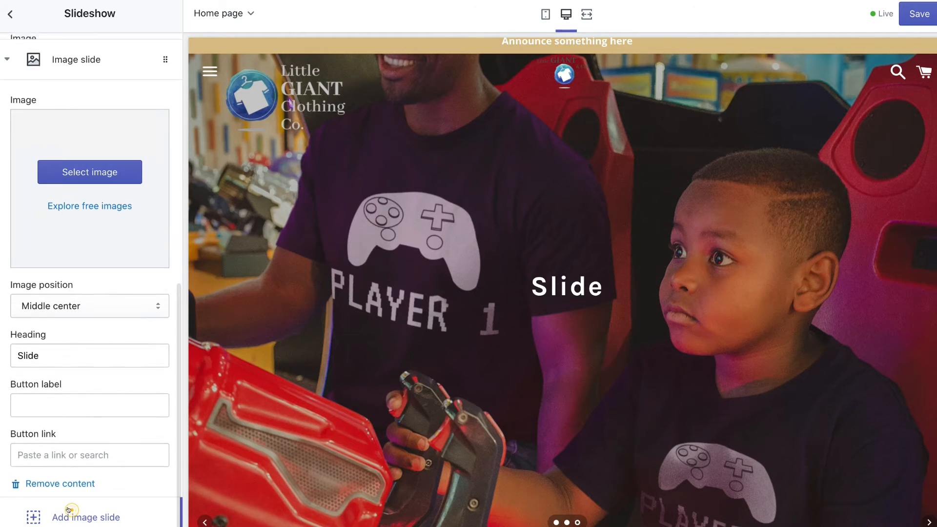
{"action": "left_click", "coordinate": [73, 168]}
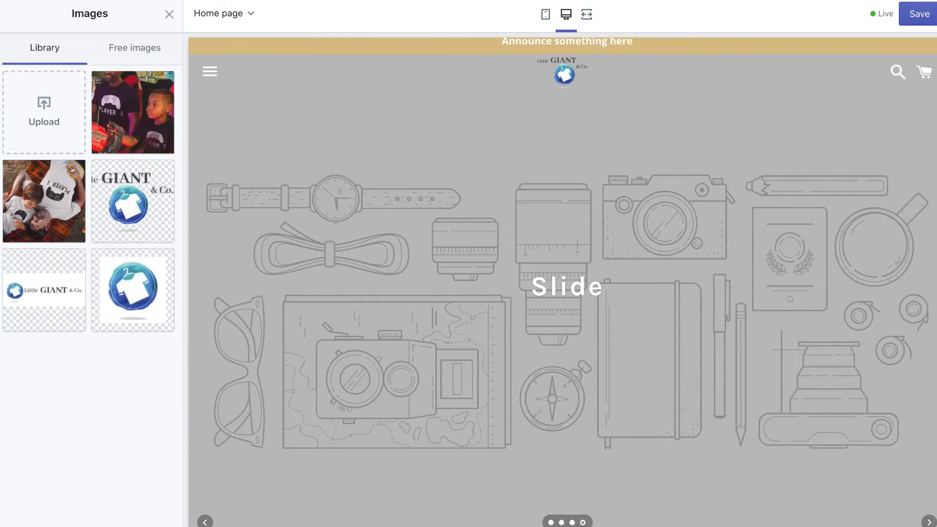
{"action": "left_click", "coordinate": [44, 113]}
{"action": "left_click", "coordinate": [657, 121]}
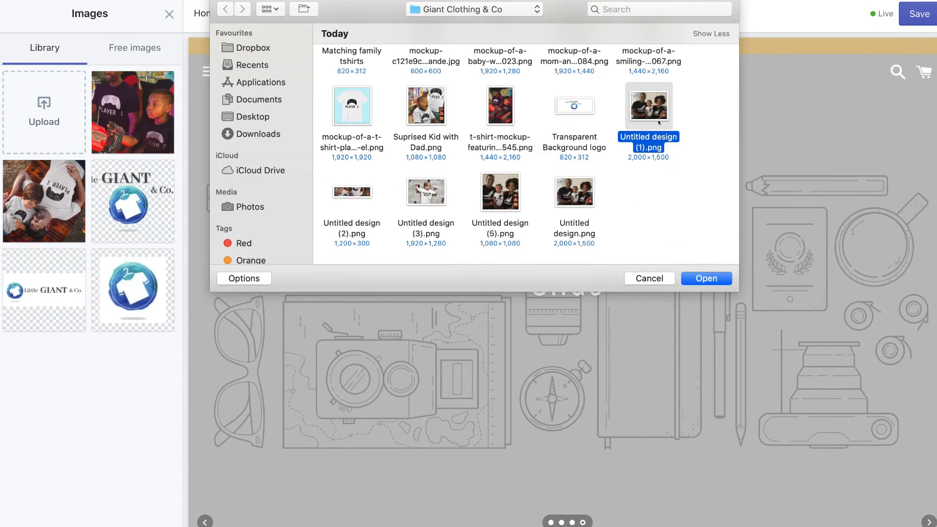
{"action": "left_click", "coordinate": [707, 274]}
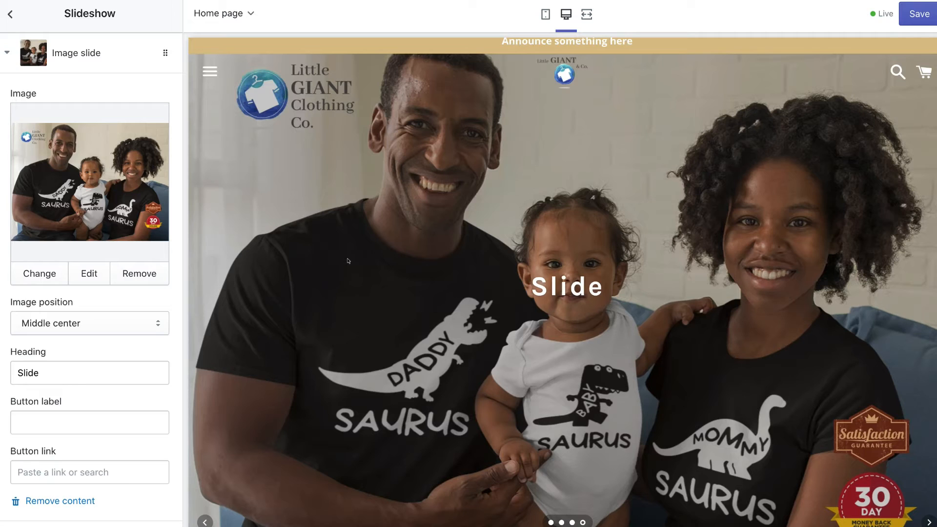
Step: Set the family slide's heading to "Super Matching T-shirts" and its button label to "Buy now"
{"action": "scroll", "coordinate": [152, 143], "scroll_direction": "down", "scroll_amount": 1}
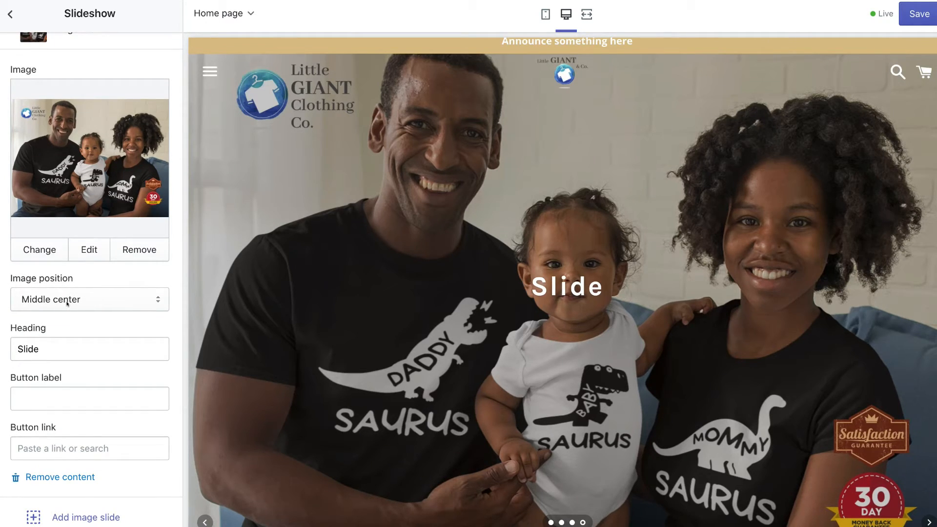
{"action": "double_click", "coordinate": [38, 345]}
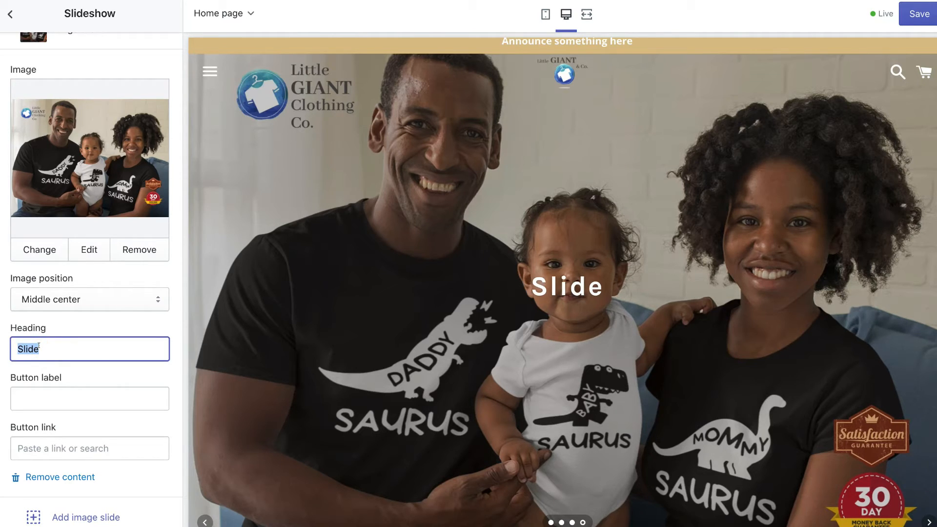
{"action": "type", "text": "Super Matching T-shirts"}
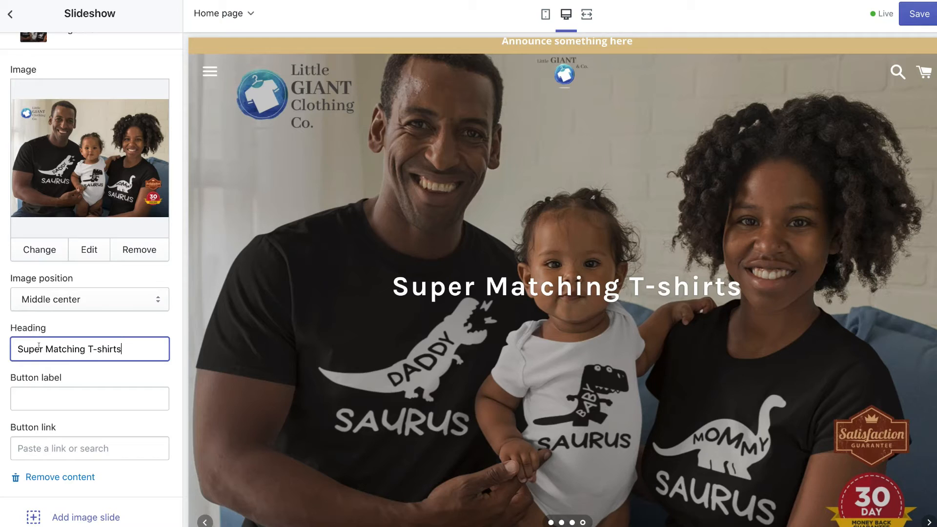
{"action": "left_click", "coordinate": [56, 396]}
{"action": "type", "text": "Buy now"}
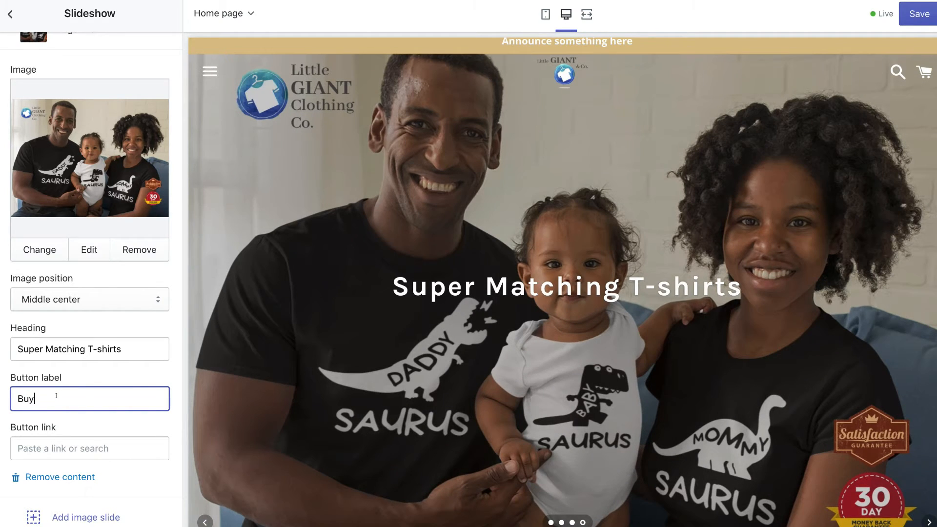
Step: Link the family slide's button to the product "Matching T-Shirts Father and Son"
{"action": "left_click", "coordinate": [78, 447]}
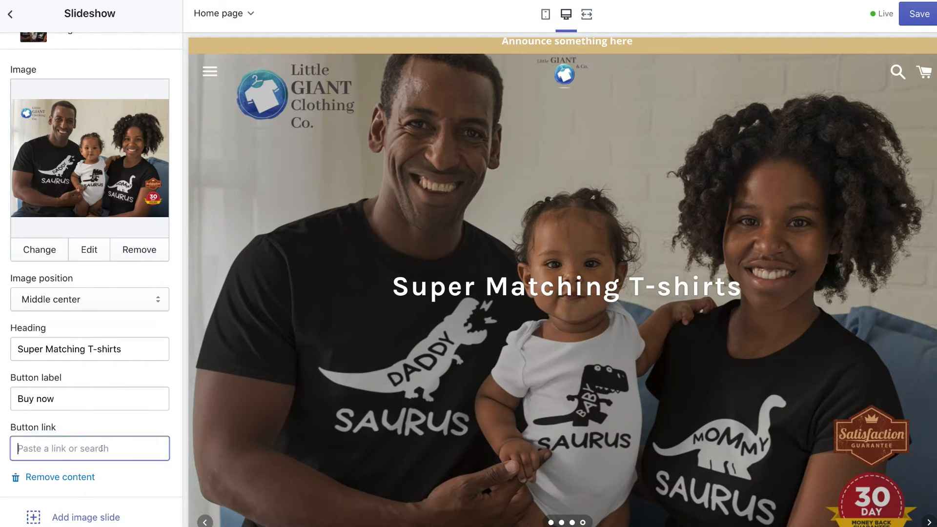
{"action": "left_click", "coordinate": [62, 305]}
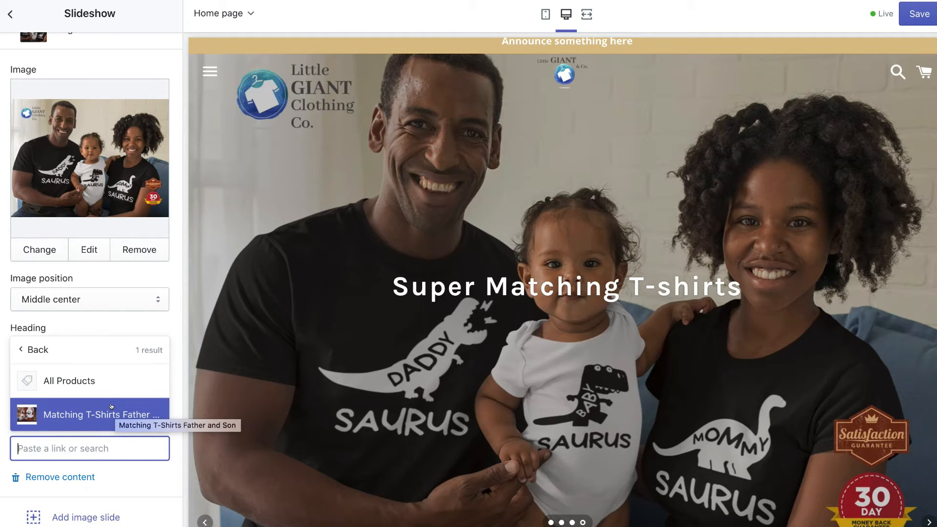
{"action": "left_click", "coordinate": [88, 413]}
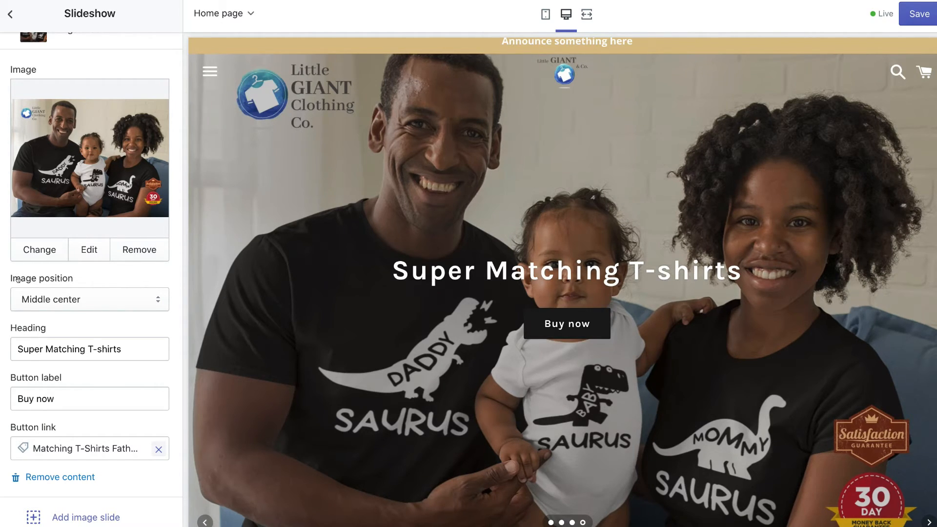
{"action": "scroll", "coordinate": [70, 332], "scroll_direction": "up", "scroll_amount": 2}
{"action": "scroll", "coordinate": [71, 334], "scroll_direction": "up", "scroll_amount": 3}
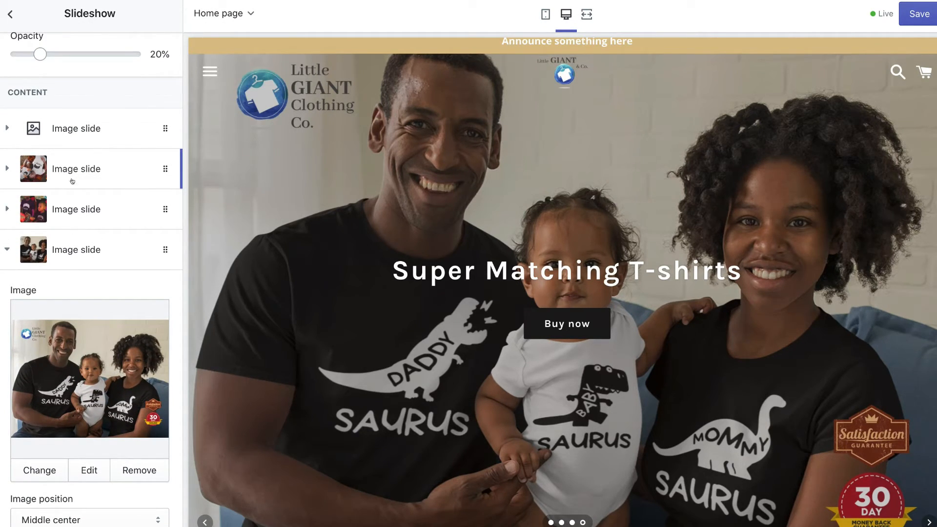
{"action": "scroll", "coordinate": [86, 259], "scroll_direction": "down", "scroll_amount": 5}
{"action": "scroll", "coordinate": [86, 259], "scroll_direction": "up", "scroll_amount": 10}
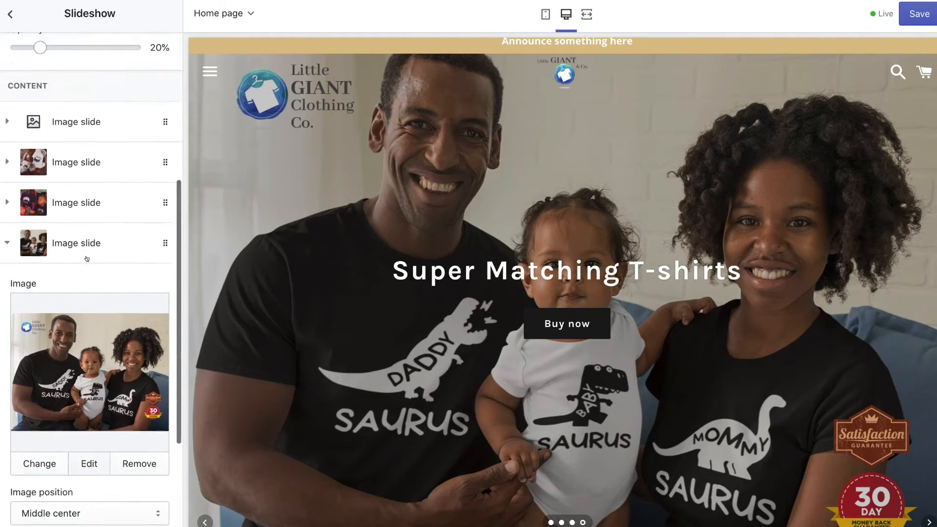
Step: Save the theme changes and remove the empty image slide from the slideshow
{"action": "left_click", "coordinate": [9, 16]}
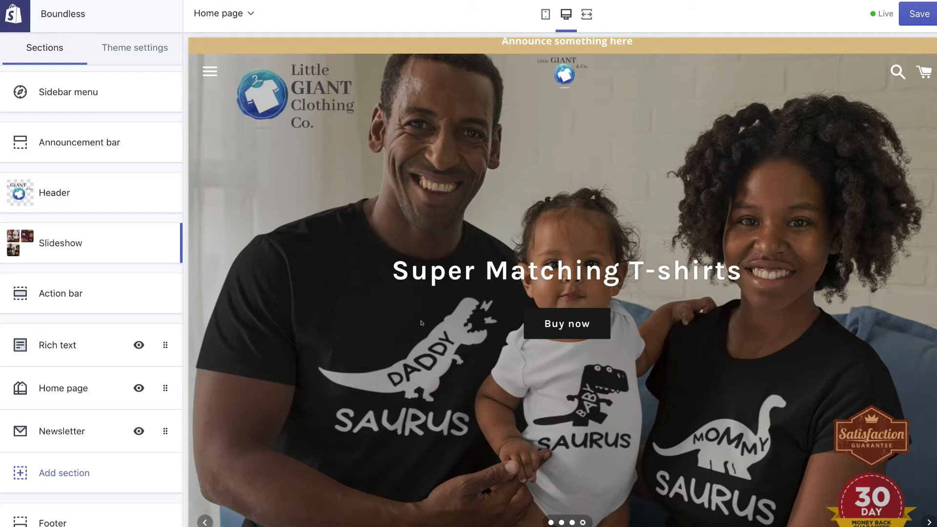
{"action": "left_click", "coordinate": [919, 16]}
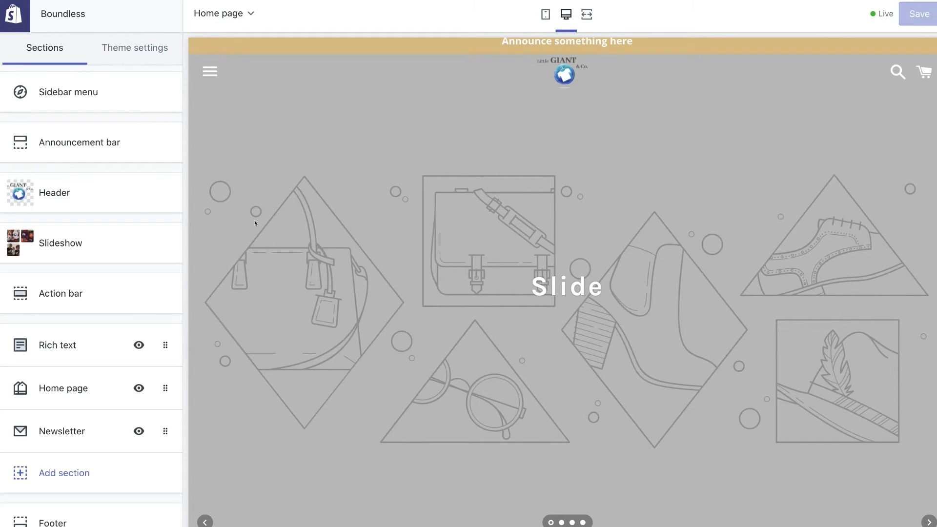
{"action": "left_click", "coordinate": [91, 239]}
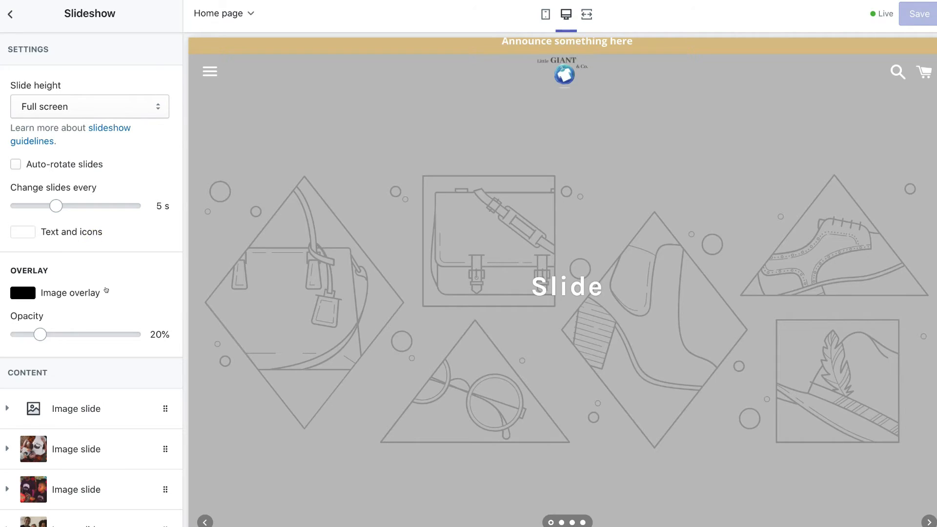
{"action": "scroll", "coordinate": [106, 290], "scroll_direction": "down", "scroll_amount": 1}
{"action": "left_click", "coordinate": [157, 350]}
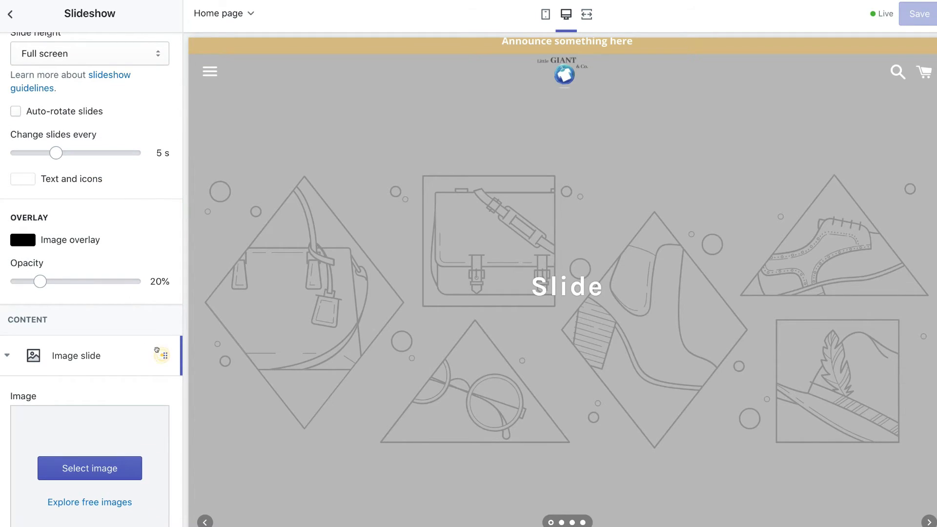
{"action": "scroll", "coordinate": [122, 359], "scroll_direction": "down", "scroll_amount": 5}
{"action": "left_click", "coordinate": [78, 361]}
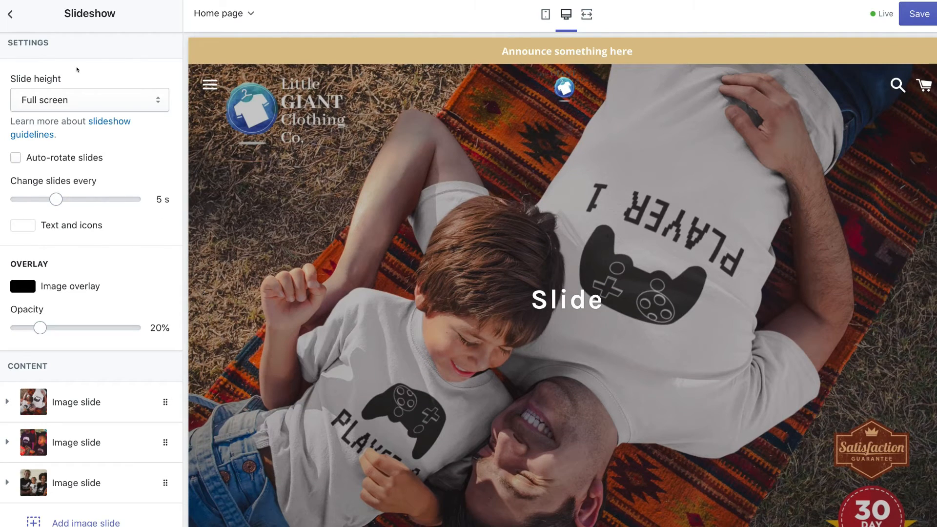
{"action": "left_click", "coordinate": [10, 16]}
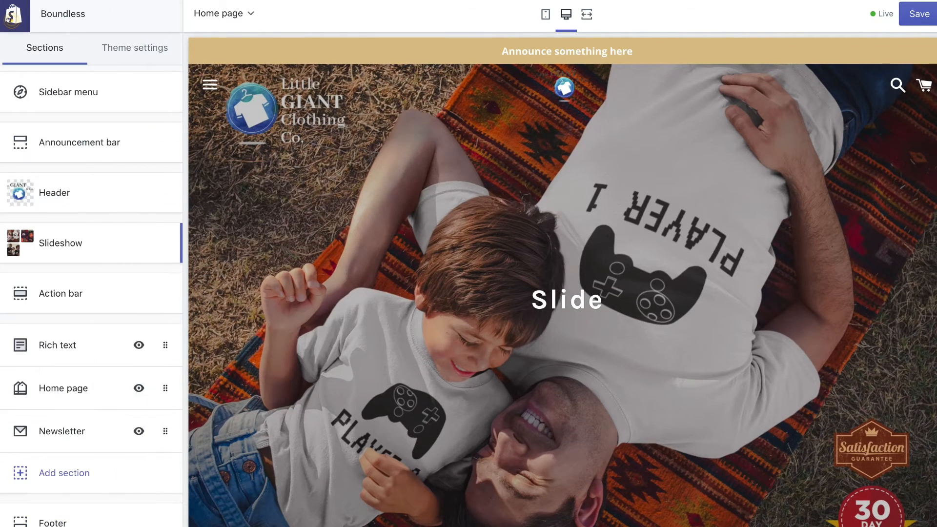
Step: Set the size of the home page's rich text section to Large
{"action": "left_click", "coordinate": [68, 292]}
{"action": "left_click", "coordinate": [7, 15]}
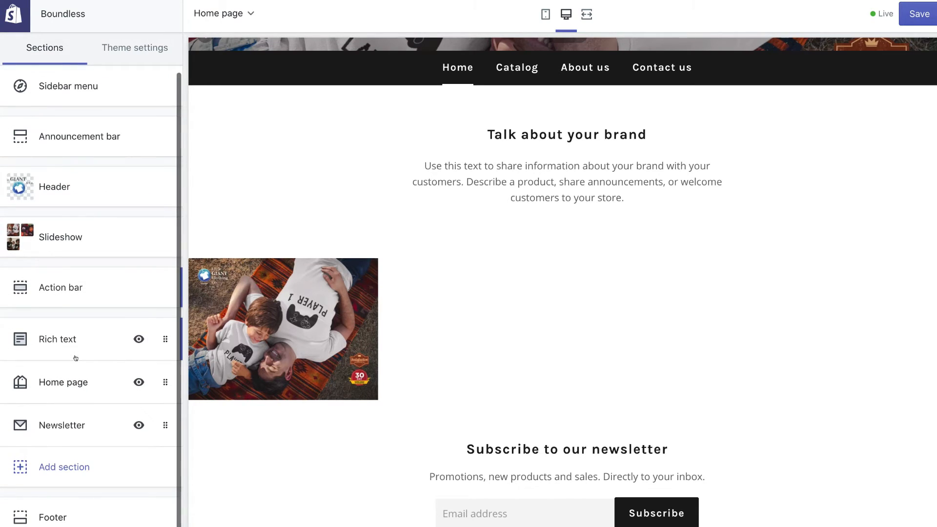
{"action": "left_click", "coordinate": [74, 341]}
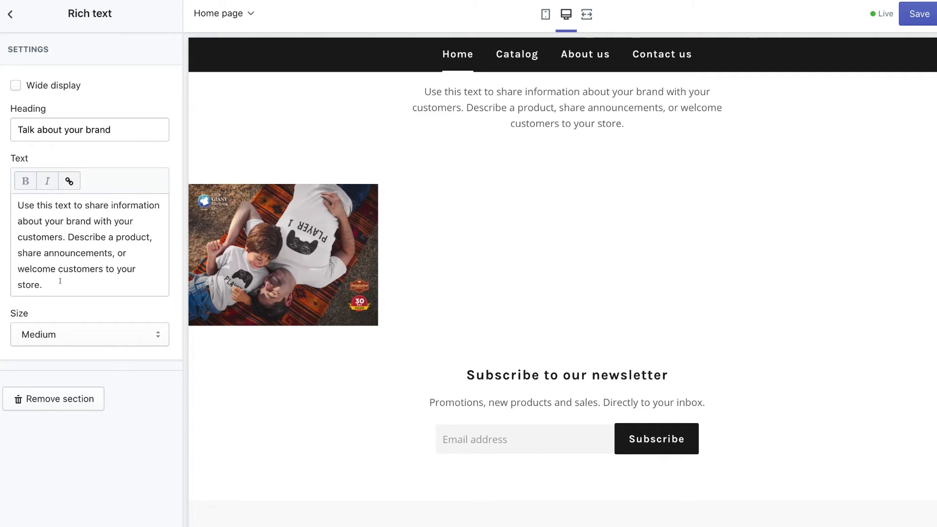
{"action": "left_click_drag", "start_coordinate": [57, 286], "coordinate": [17, 202]}
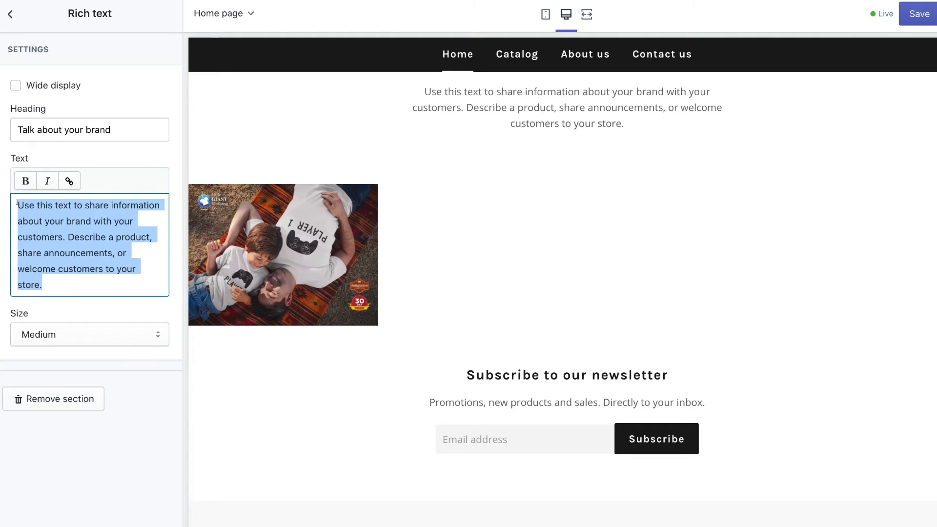
{"action": "left_click", "coordinate": [89, 254]}
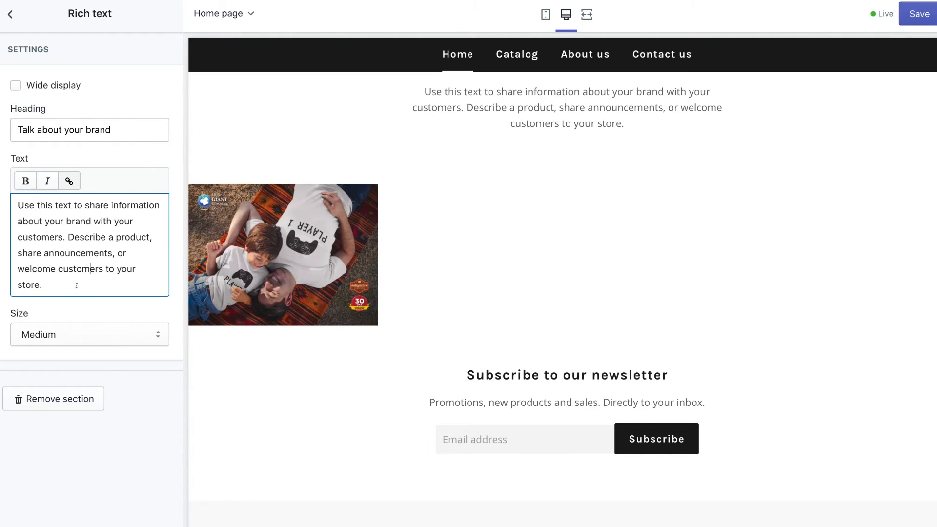
{"action": "left_click", "coordinate": [89, 331]}
{"action": "left_click", "coordinate": [74, 347]}
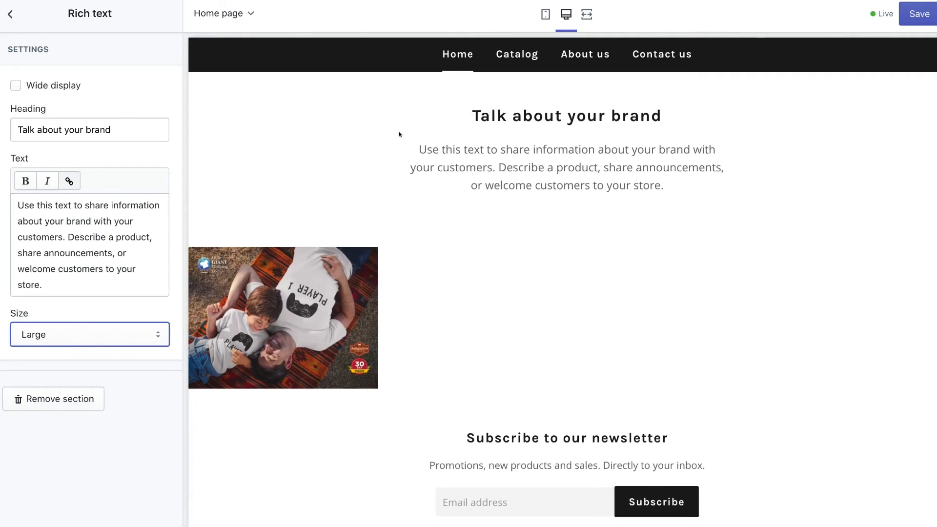
Step: Change the rich text section's heading to "Why us"
{"action": "triple_click", "coordinate": [105, 122]}
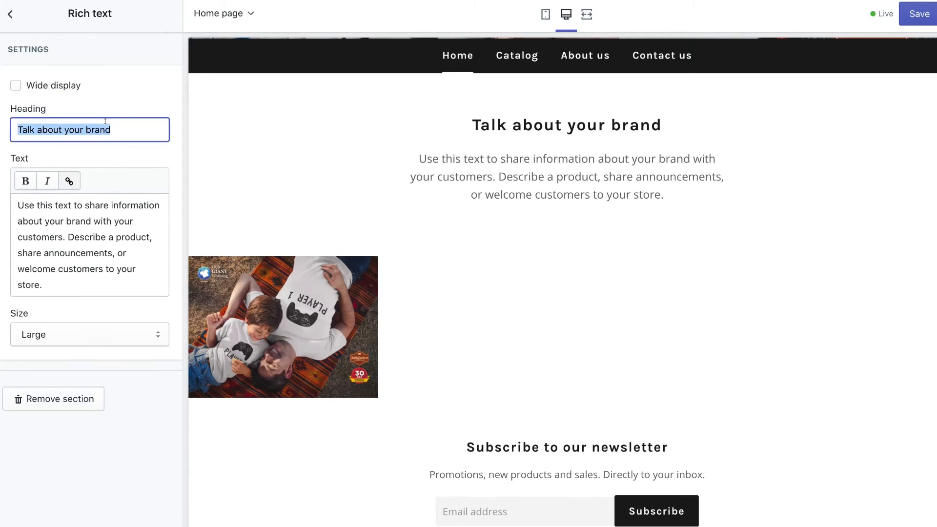
{"action": "type", "text": "Why us"}
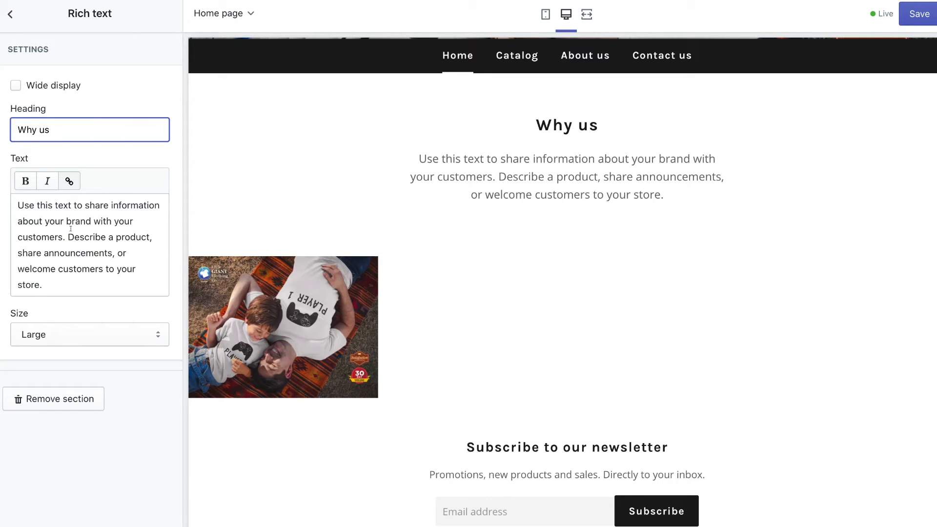
{"action": "left_click", "coordinate": [9, 14]}
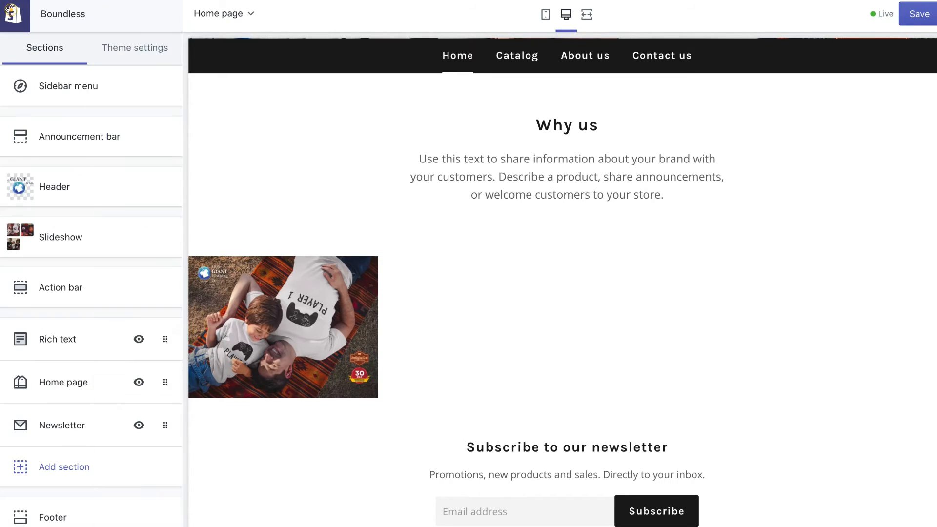
Step: Start a new product collection in the Shopify admin and title it "Matching Dad & Son T-shirts"
{"action": "left_click", "coordinate": [78, 385]}
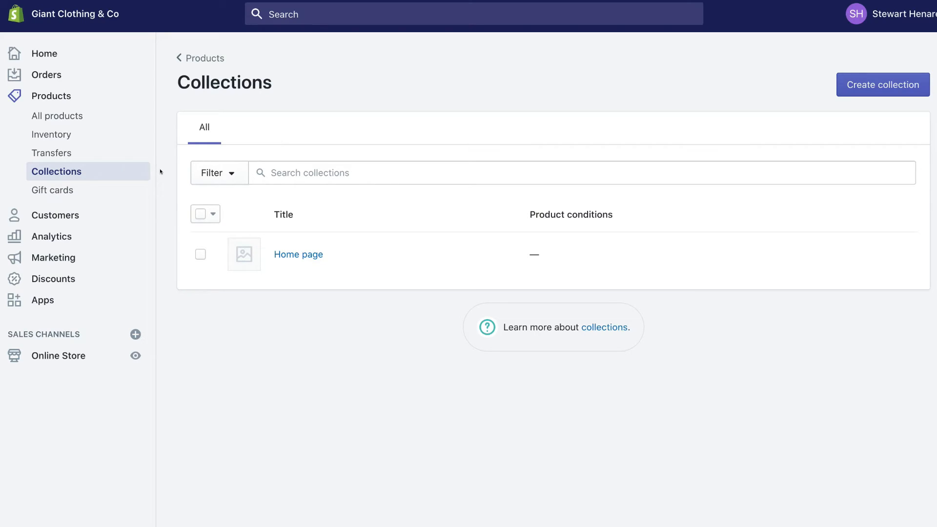
{"action": "left_click", "coordinate": [858, 81]}
{"action": "left_click", "coordinate": [355, 149]}
{"action": "type", "text": "Match T-shirts"}
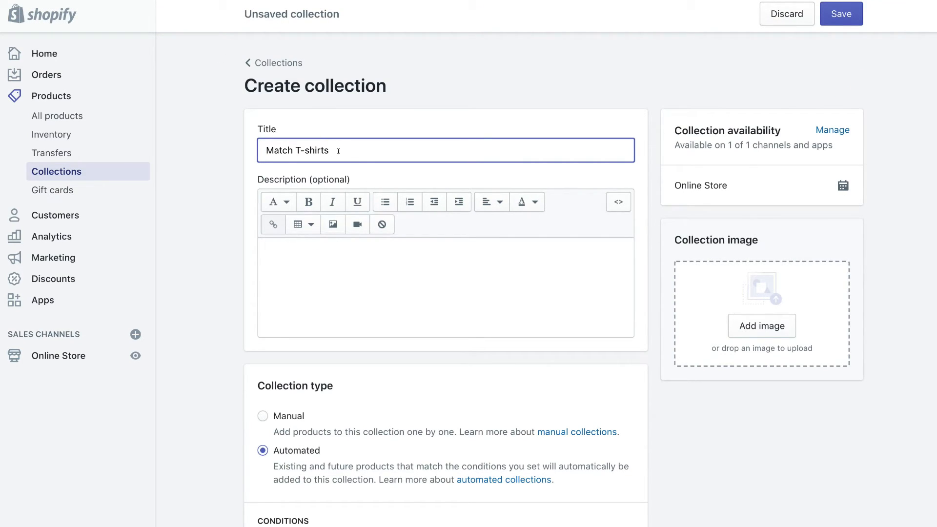
{"action": "left_click", "coordinate": [292, 149]}
{"action": "type", "text": "ing Dad & Son"}
{"action": "left_click", "coordinate": [329, 243]}
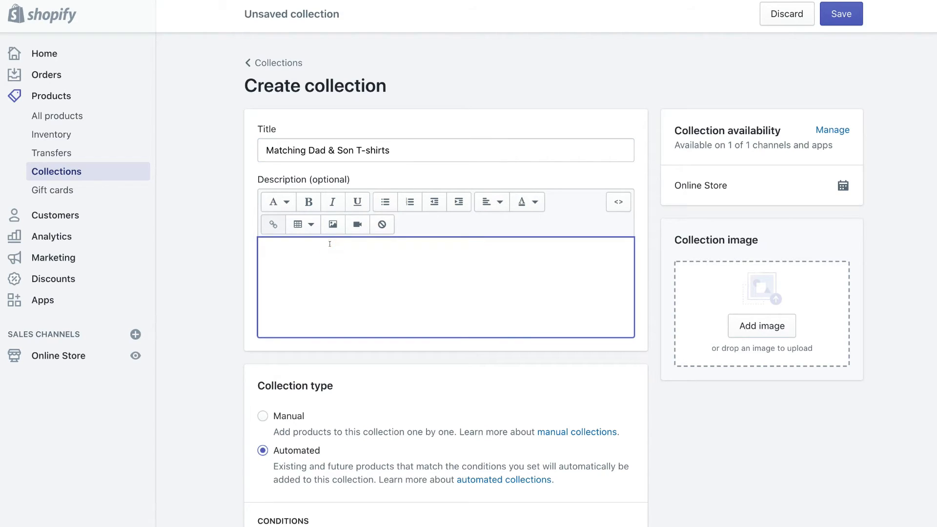
Step: Set the new collection's type to Manual
{"action": "scroll", "coordinate": [329, 243], "scroll_direction": "down", "scroll_amount": 3}
{"action": "scroll", "coordinate": [281, 241], "scroll_direction": "up", "scroll_amount": 2}
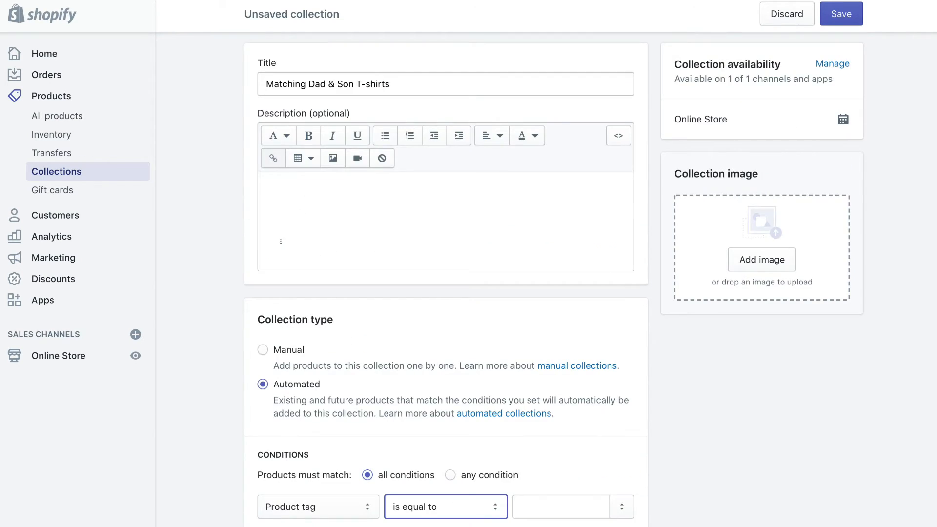
{"action": "scroll", "coordinate": [286, 336], "scroll_direction": "down", "scroll_amount": 1}
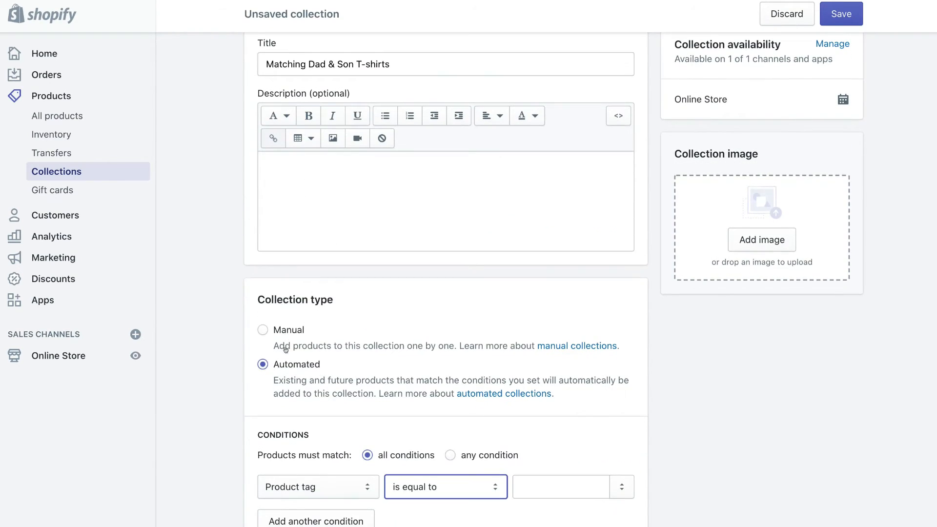
{"action": "left_click", "coordinate": [261, 329]}
{"action": "scroll", "coordinate": [382, 324], "scroll_direction": "up", "scroll_amount": 1}
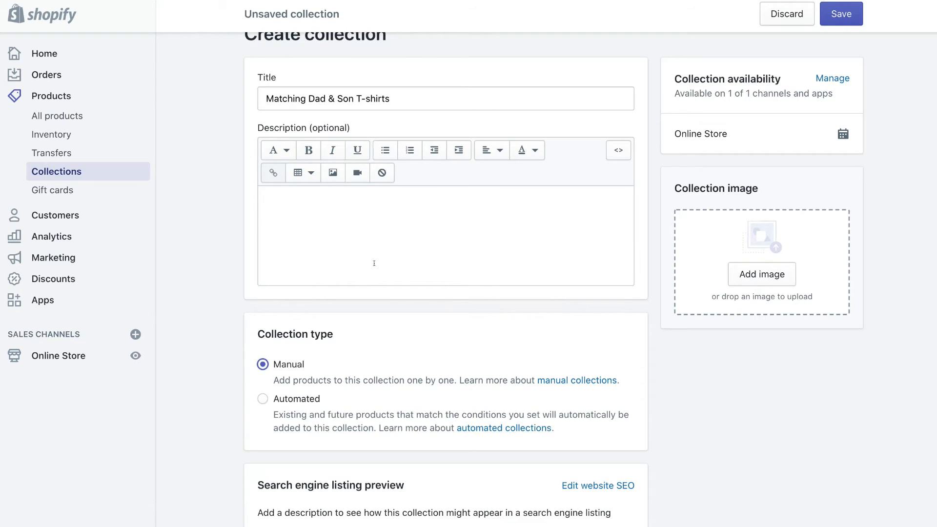
Step: Upload 6.png as the collection image and save the collection
{"action": "scroll", "coordinate": [374, 263], "scroll_direction": "up", "scroll_amount": 1}
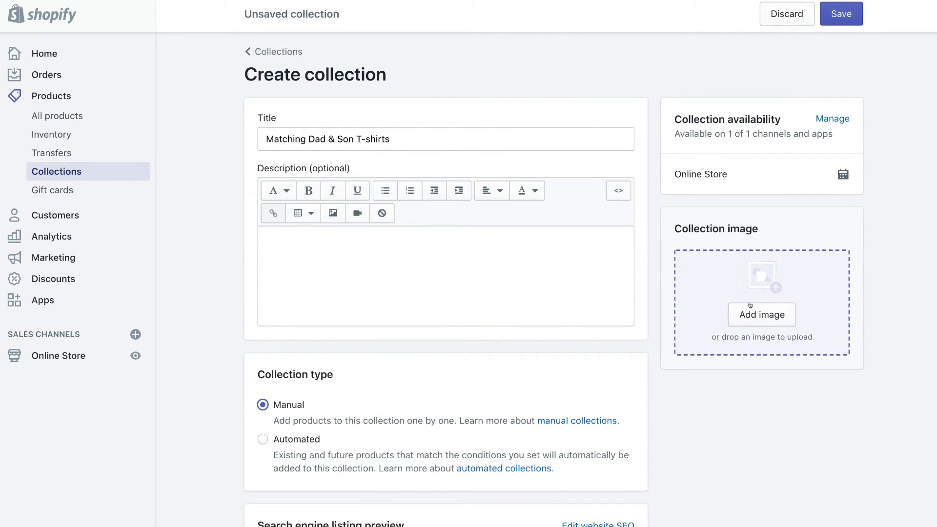
{"action": "left_click", "coordinate": [749, 309]}
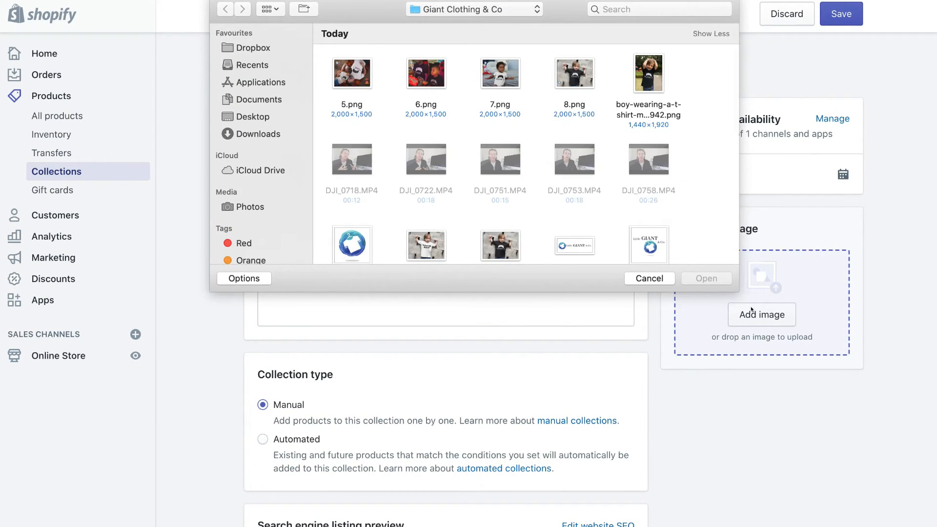
{"action": "left_click", "coordinate": [403, 99]}
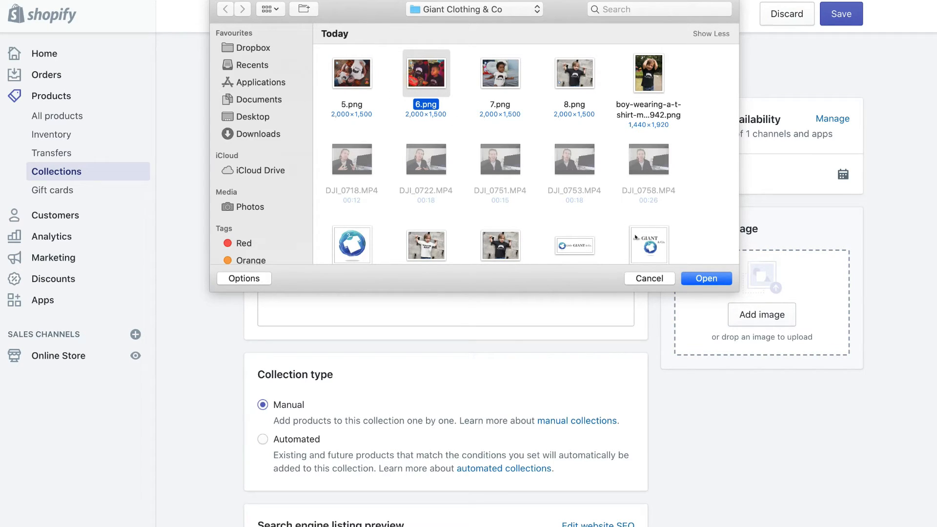
{"action": "left_click", "coordinate": [705, 278]}
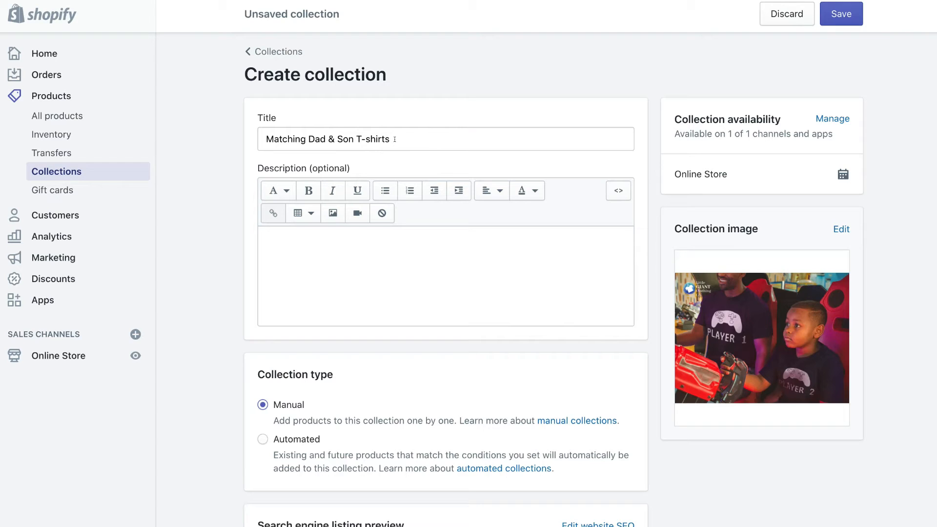
{"action": "left_click", "coordinate": [830, 15]}
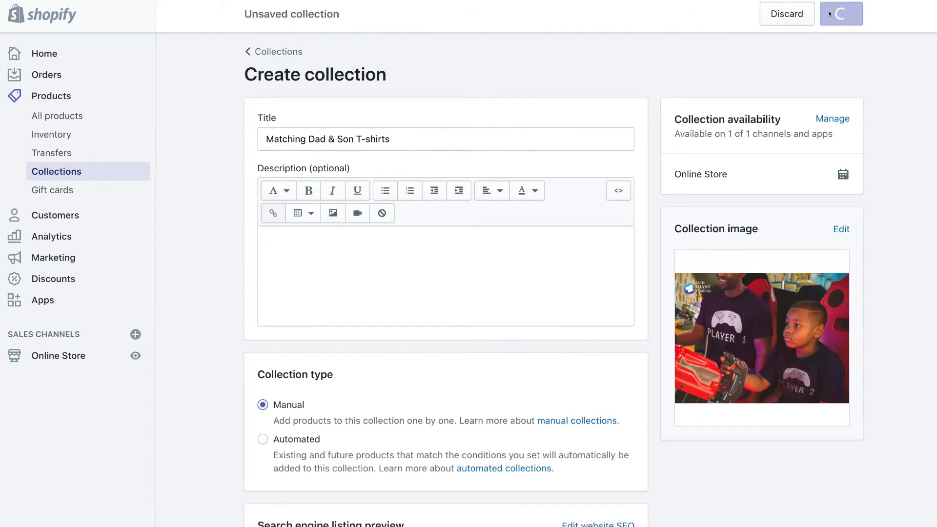
Step: Move the product "Matching T-Shirts Father and Son" from the Home page collection to "Matching Dad & Son T-shirts" and save it
{"action": "left_click", "coordinate": [74, 117]}
{"action": "left_click", "coordinate": [301, 257]}
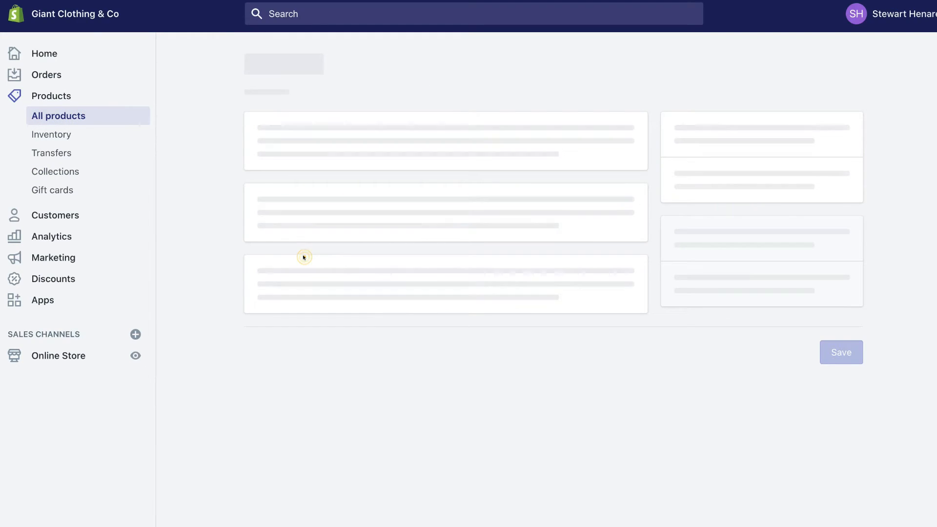
{"action": "scroll", "coordinate": [714, 310], "scroll_direction": "down", "scroll_amount": 5}
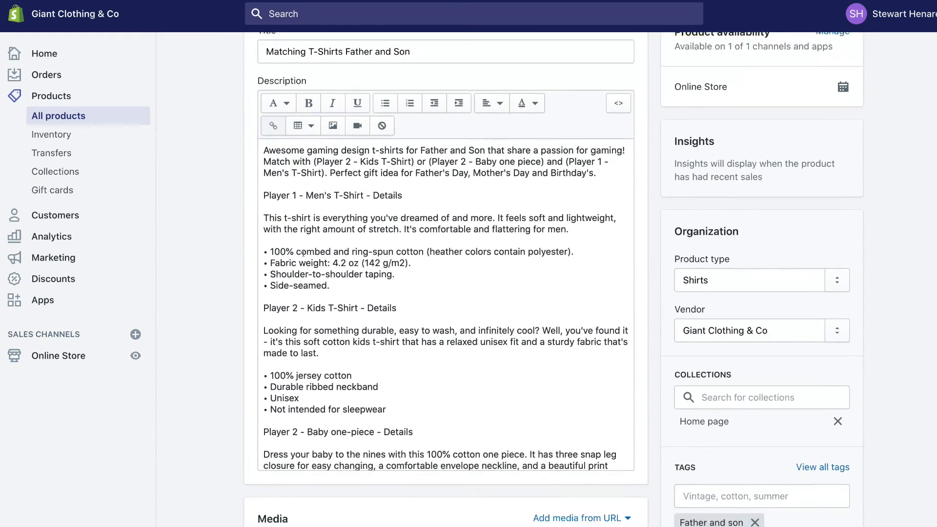
{"action": "left_click", "coordinate": [716, 322]}
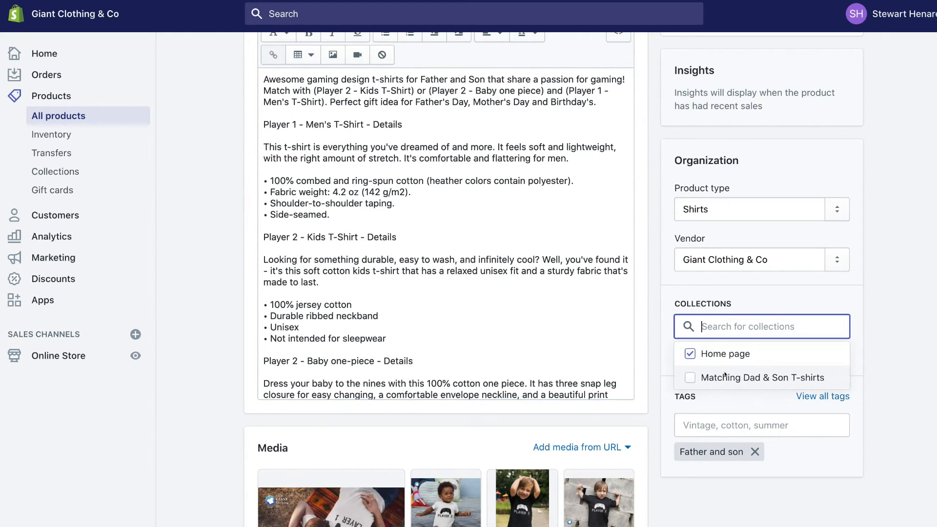
{"action": "left_click", "coordinate": [724, 376]}
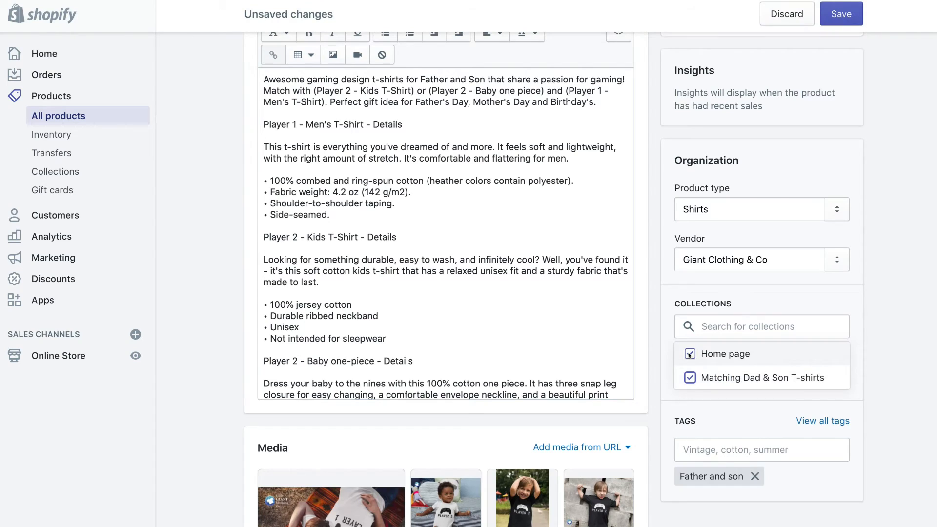
{"action": "left_click", "coordinate": [721, 353]}
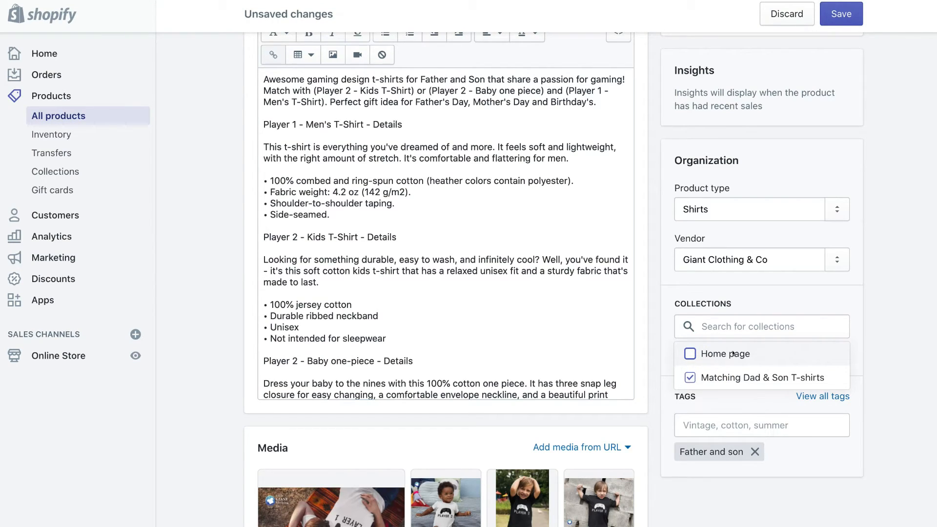
{"action": "left_click", "coordinate": [865, 397]}
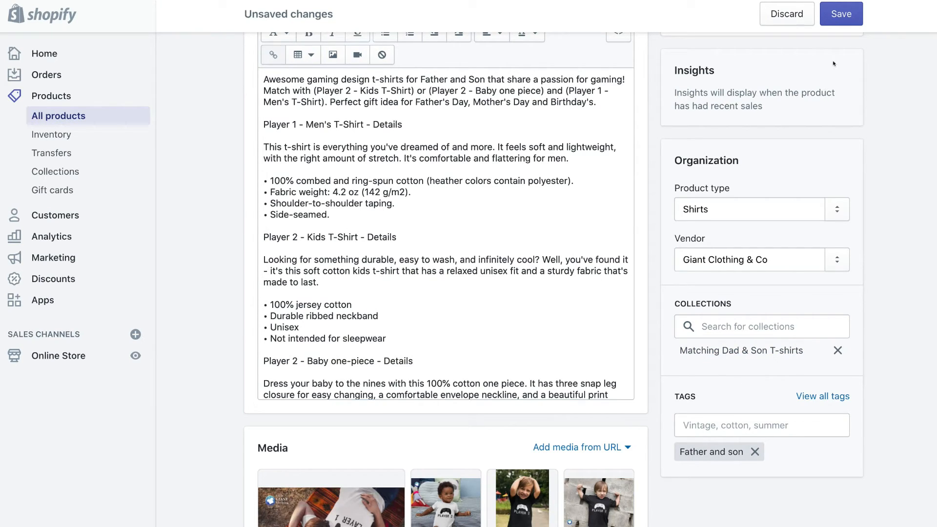
{"action": "left_click", "coordinate": [841, 14]}
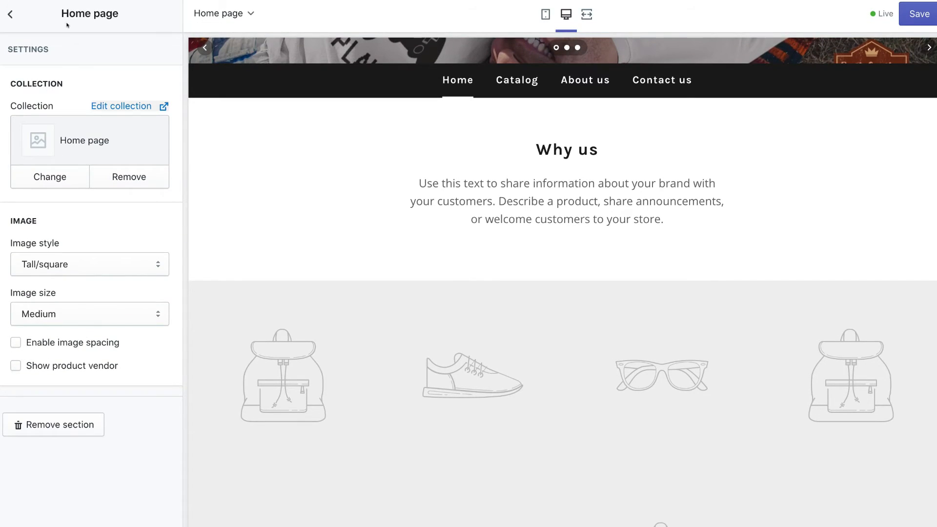
Step: Open the settings of the home page's Newsletter section in the theme editor
{"action": "left_click", "coordinate": [9, 14]}
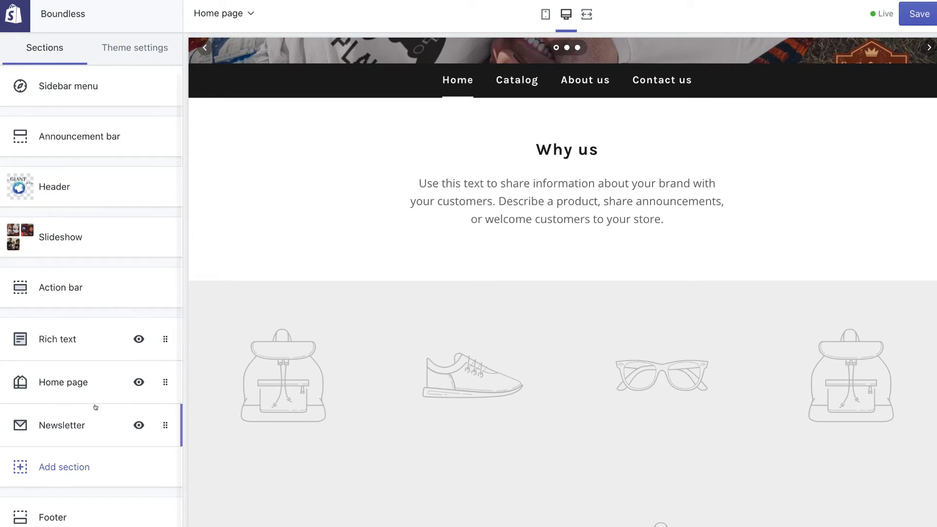
{"action": "scroll", "coordinate": [264, 390], "scroll_direction": "down", "scroll_amount": 7}
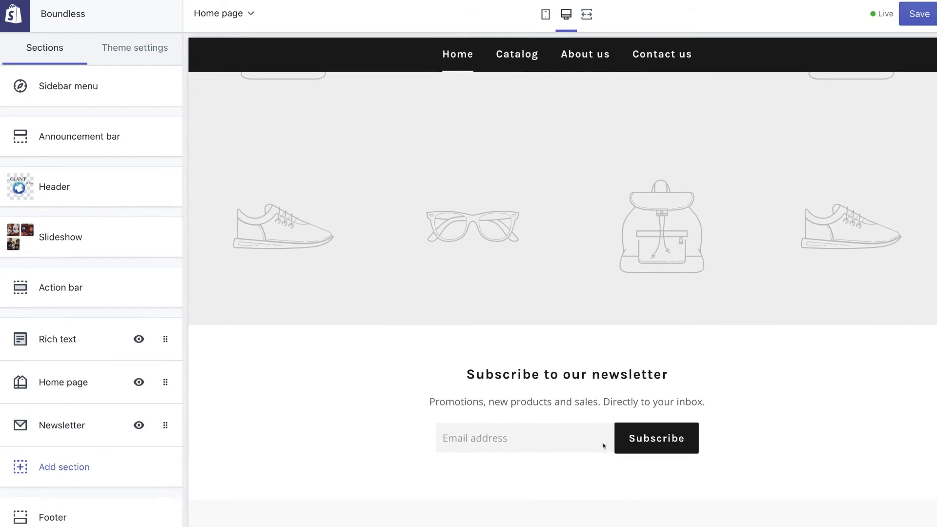
{"action": "left_click", "coordinate": [67, 419]}
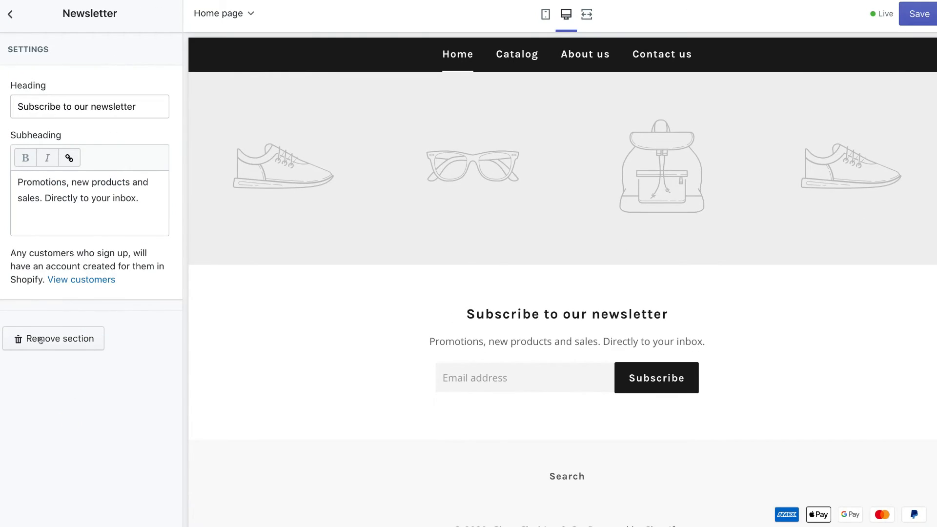
Step: Return to the section list and try hiding and showing the home page's Rich text and Newsletter sections
{"action": "left_click", "coordinate": [10, 15]}
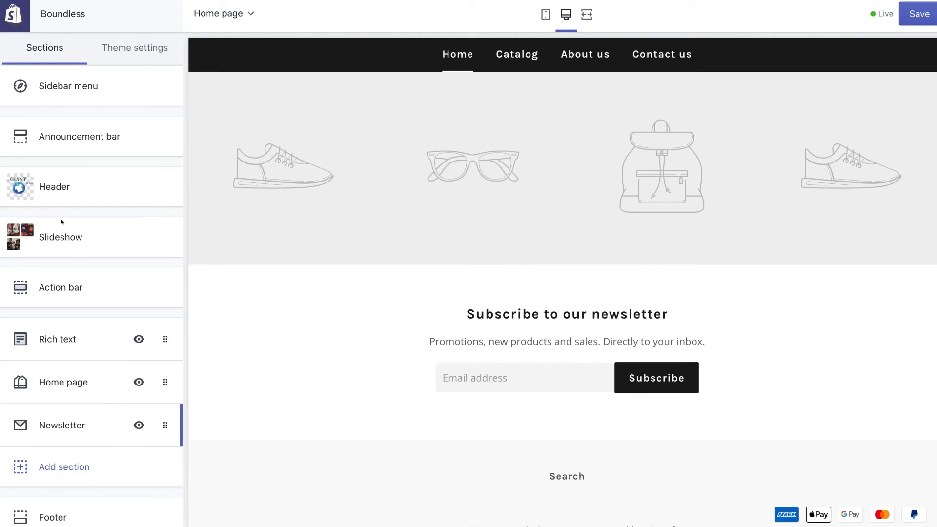
{"action": "scroll", "coordinate": [303, 314], "scroll_direction": "up", "scroll_amount": 5}
{"action": "scroll", "coordinate": [299, 313], "scroll_direction": "down", "scroll_amount": 4}
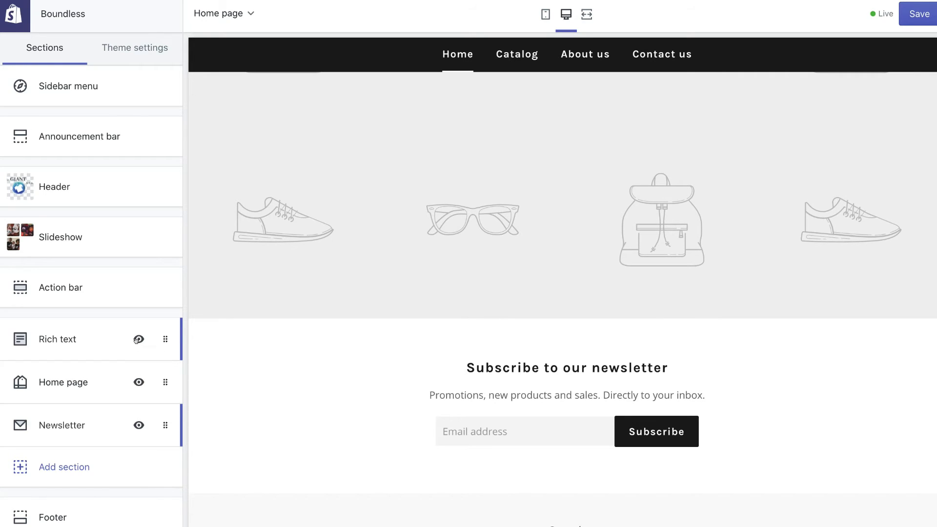
{"action": "left_click", "coordinate": [138, 339]}
{"action": "left_click", "coordinate": [138, 339]}
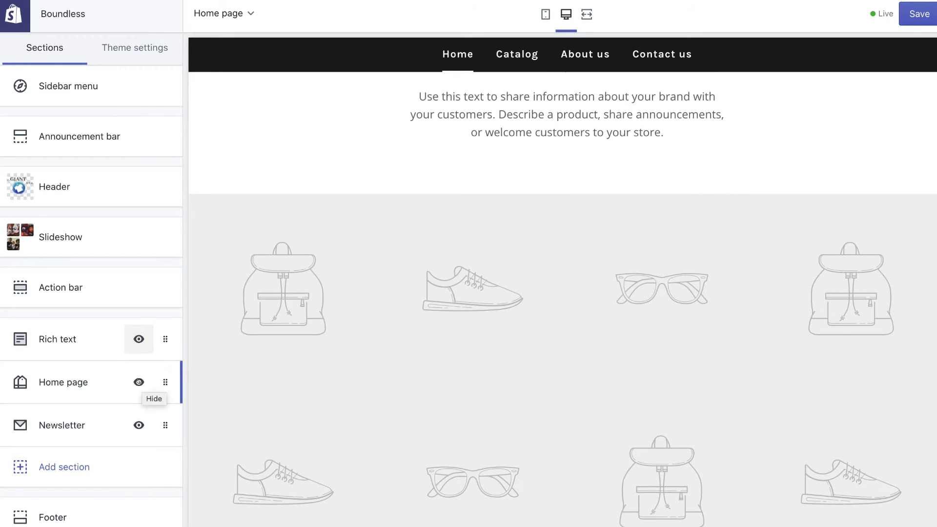
{"action": "scroll", "coordinate": [319, 434], "scroll_direction": "down", "scroll_amount": 5}
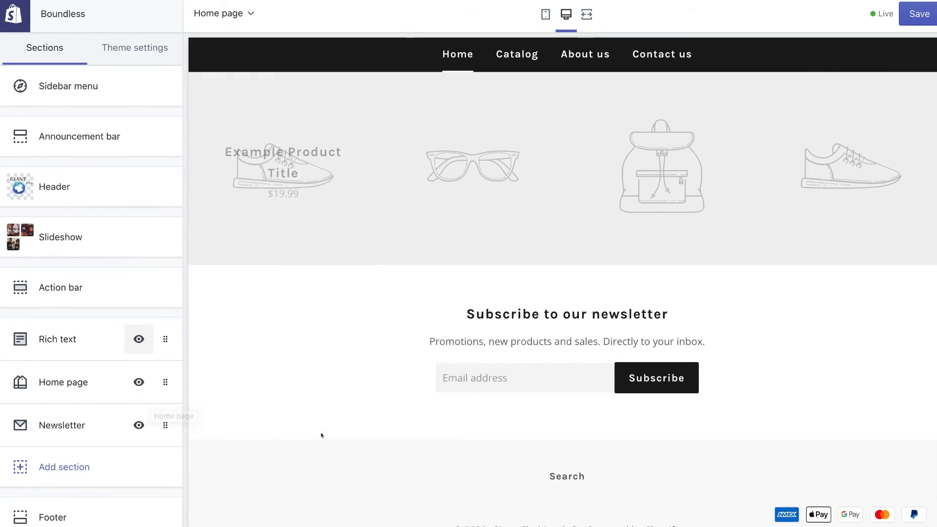
{"action": "left_click", "coordinate": [138, 425]}
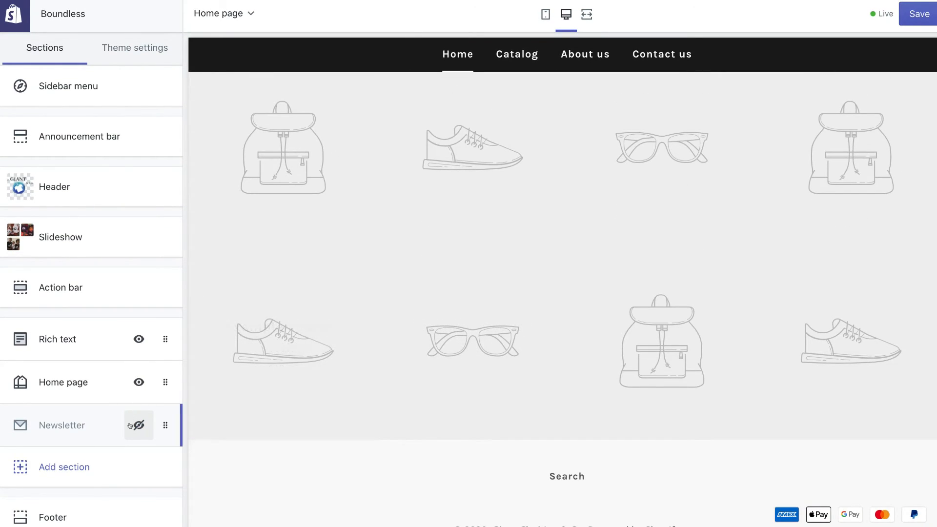
{"action": "left_click", "coordinate": [130, 425]}
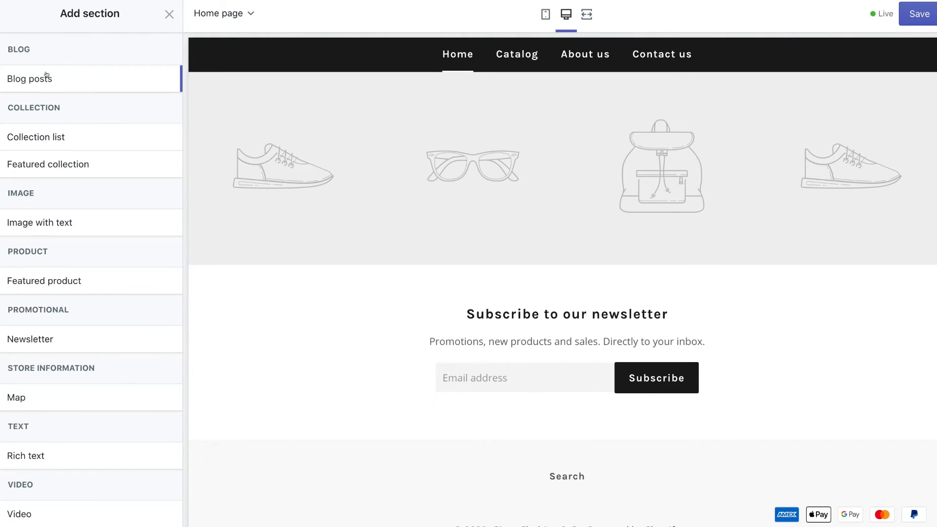
Step: Add a Collection list section to the home page and assign "Matching Dad & Son T-shirts" to its first collection block
{"action": "left_click", "coordinate": [57, 134]}
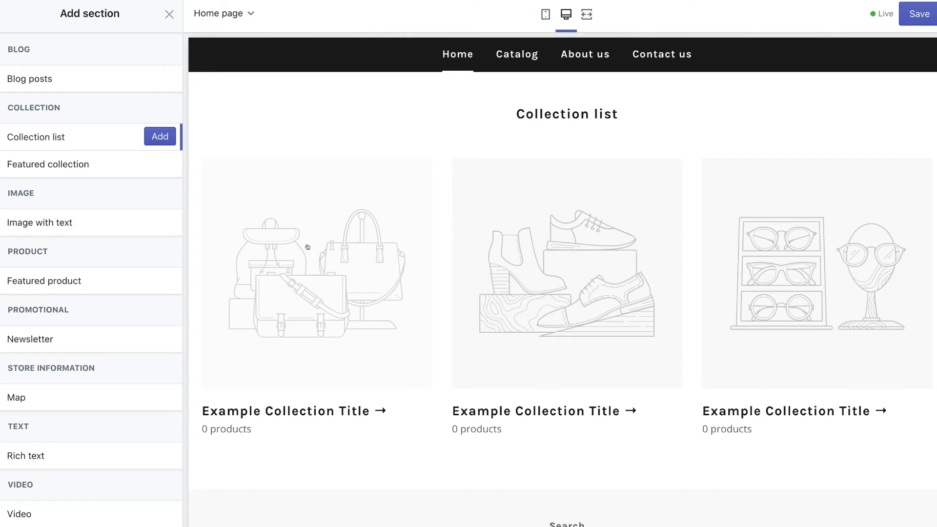
{"action": "left_click", "coordinate": [157, 136]}
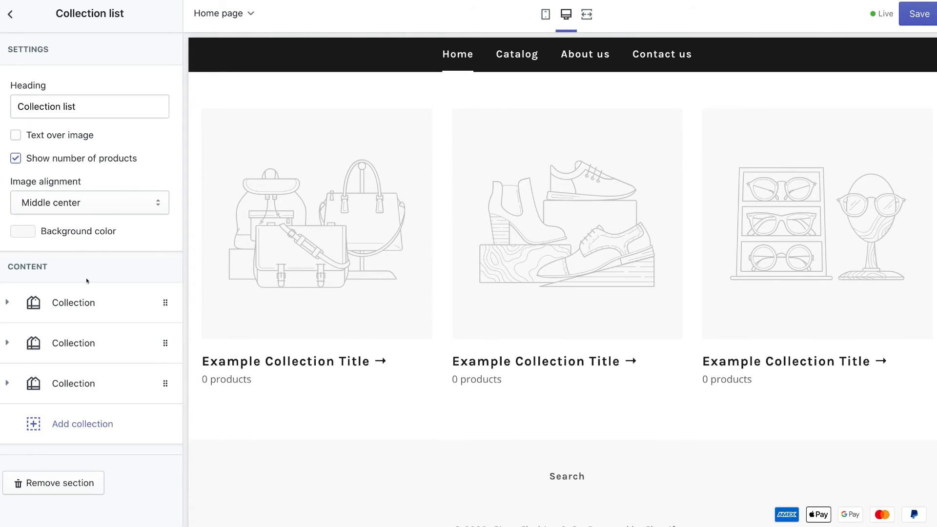
{"action": "left_click", "coordinate": [73, 302]}
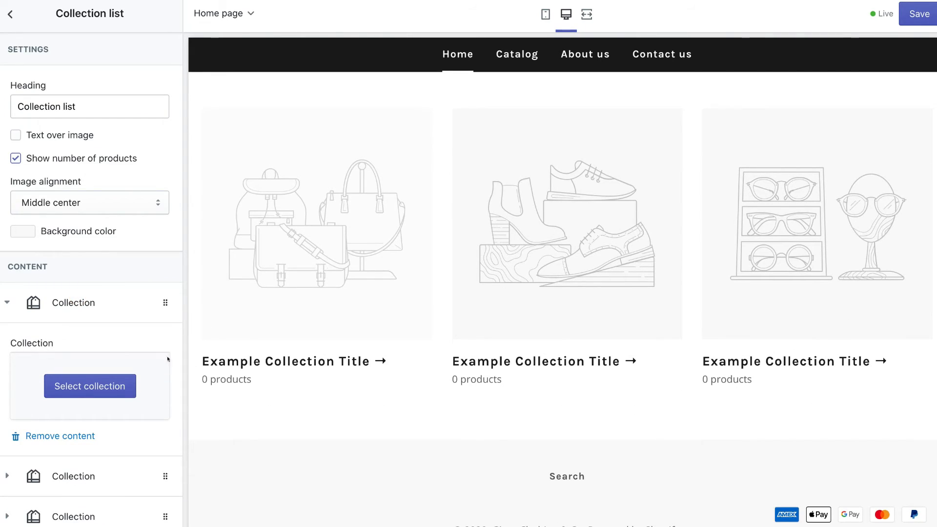
{"action": "left_click", "coordinate": [114, 387]}
{"action": "left_click", "coordinate": [73, 140]}
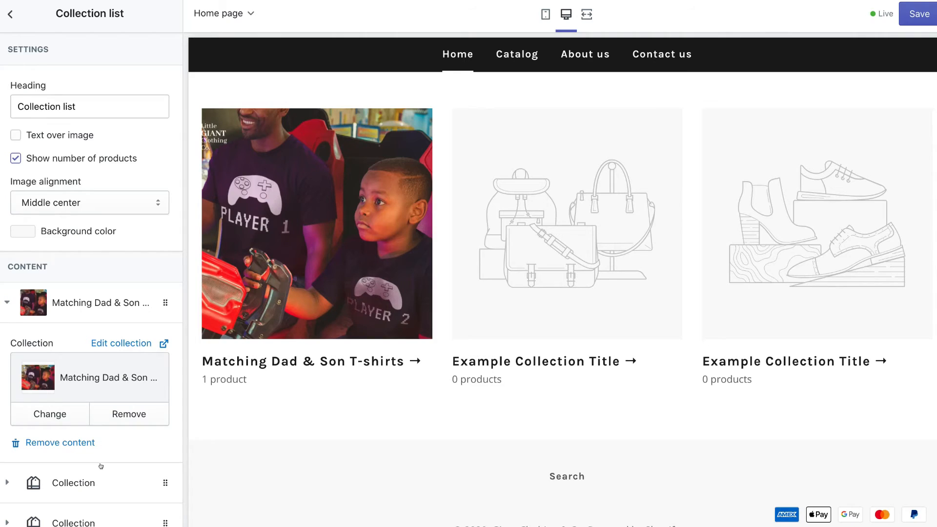
{"action": "scroll", "coordinate": [103, 466], "scroll_direction": "down", "scroll_amount": 1}
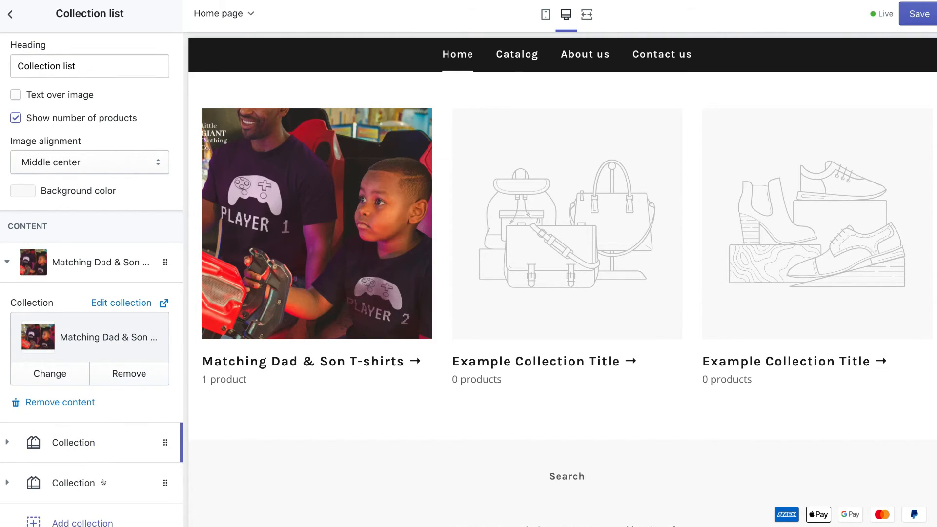
{"action": "scroll", "coordinate": [110, 380], "scroll_direction": "up", "scroll_amount": 1}
{"action": "scroll", "coordinate": [111, 379], "scroll_direction": "up", "scroll_amount": 1}
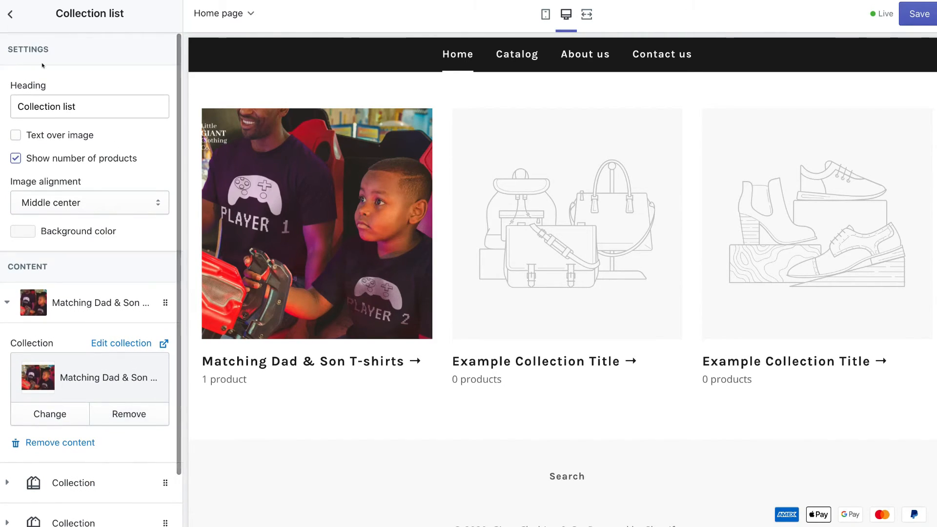
{"action": "left_click", "coordinate": [10, 14]}
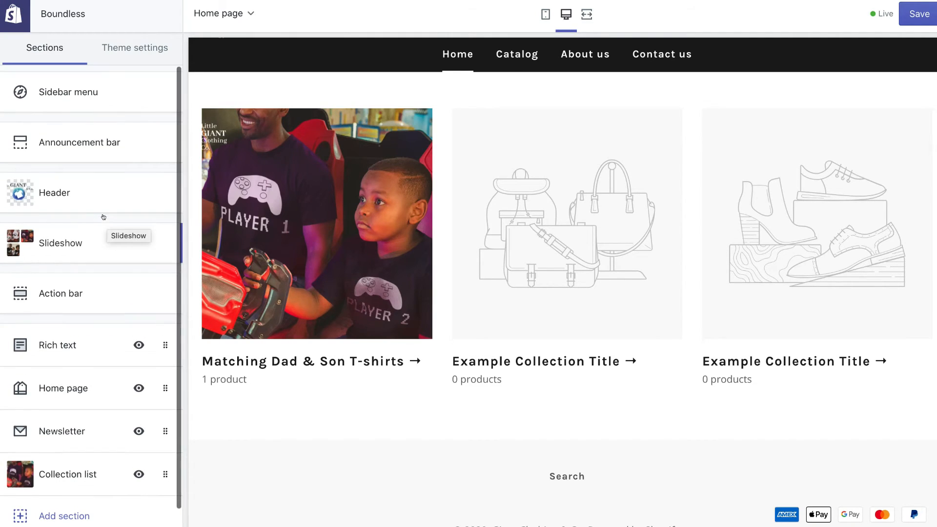
Step: Examine the section types available to add and review the home page preview from the announcement bar down to the product grid
{"action": "scroll", "coordinate": [105, 217], "scroll_direction": "down", "scroll_amount": 1}
{"action": "scroll", "coordinate": [105, 196], "scroll_direction": "up", "scroll_amount": 1}
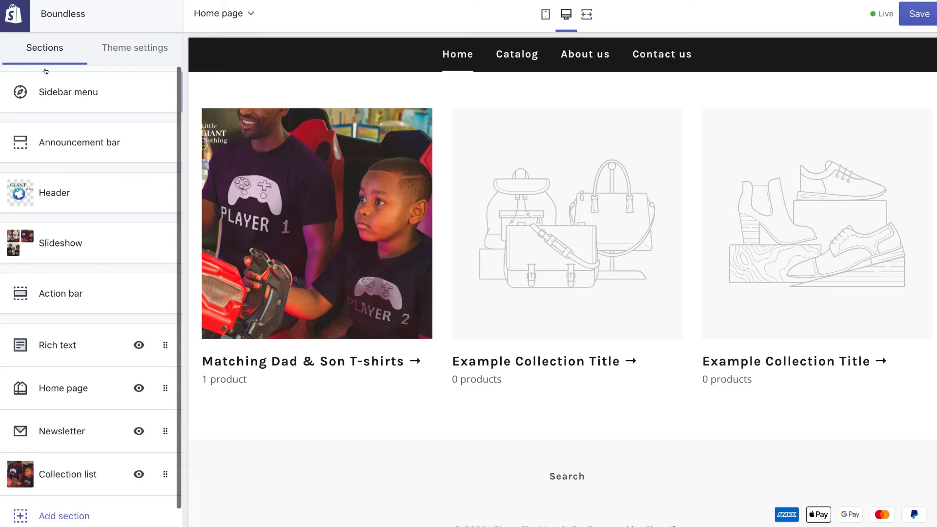
{"action": "scroll", "coordinate": [102, 324], "scroll_direction": "down", "scroll_amount": 1}
{"action": "left_click", "coordinate": [79, 459]}
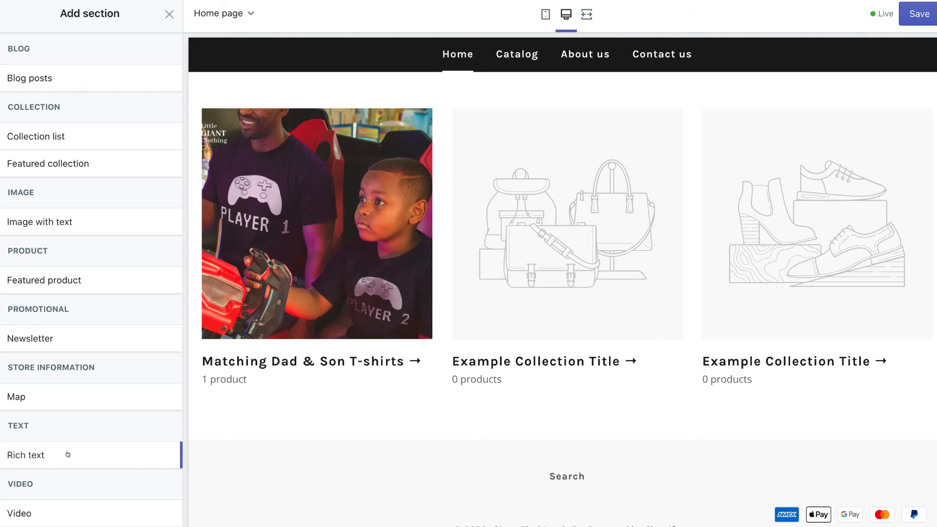
{"action": "scroll", "coordinate": [382, 389], "scroll_direction": "up", "scroll_amount": 10}
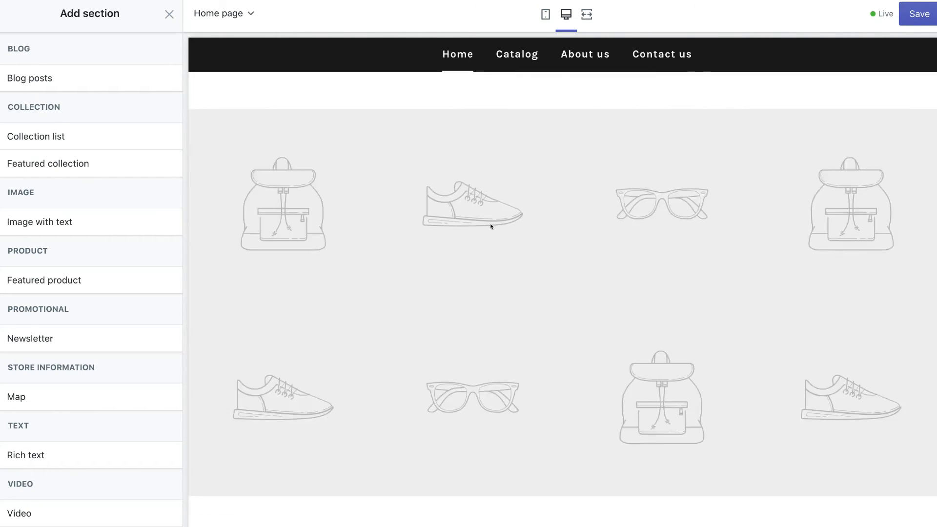
{"action": "scroll", "coordinate": [508, 215], "scroll_direction": "up", "scroll_amount": 4}
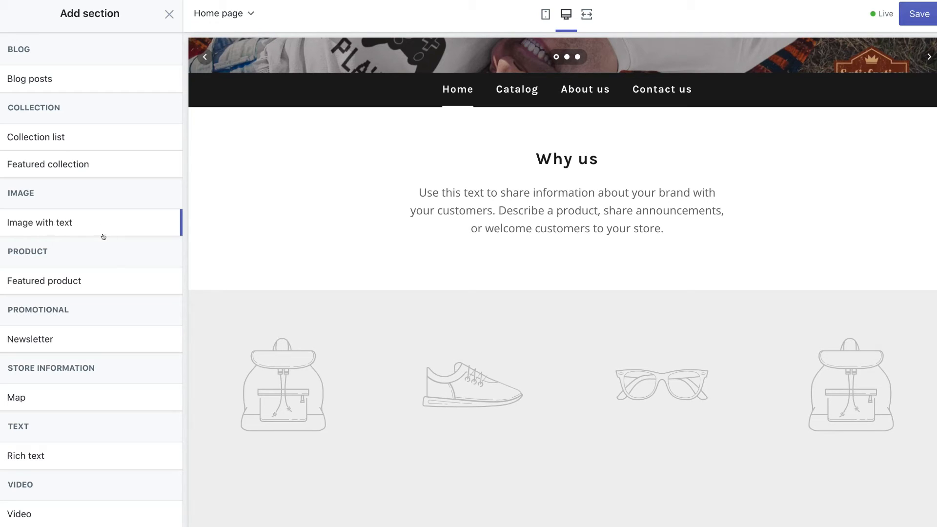
{"action": "scroll", "coordinate": [318, 369], "scroll_direction": "down", "scroll_amount": 10}
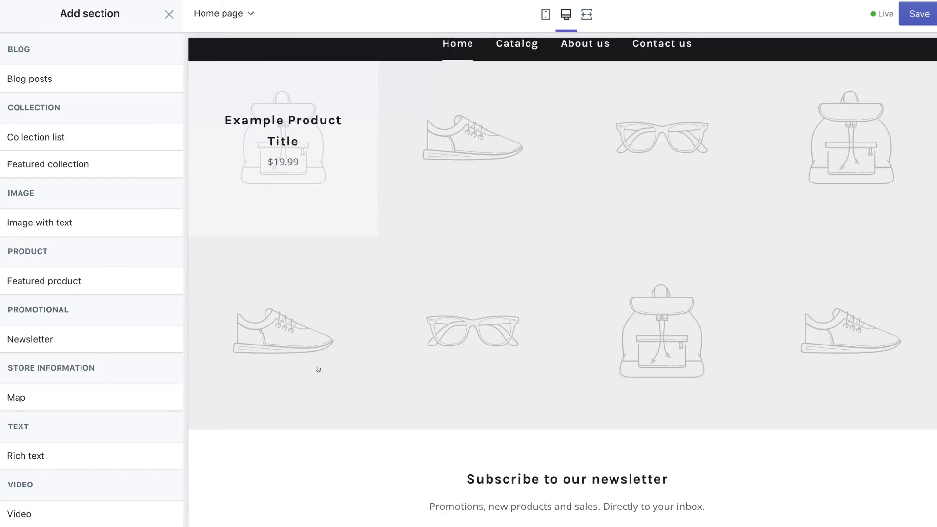
{"action": "scroll", "coordinate": [320, 371], "scroll_direction": "up", "scroll_amount": 20}
{"action": "scroll", "coordinate": [321, 370], "scroll_direction": "down", "scroll_amount": 5}
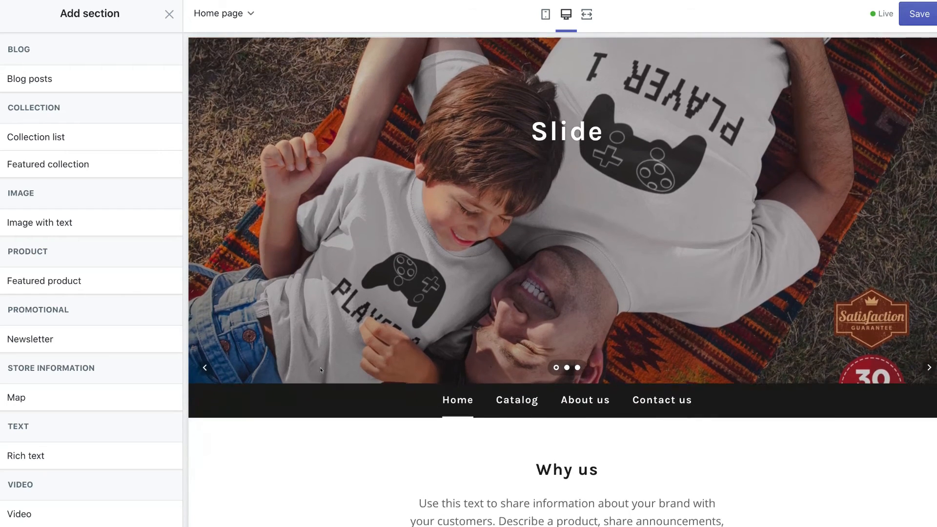
{"action": "scroll", "coordinate": [321, 369], "scroll_direction": "up", "scroll_amount": 1}
{"action": "scroll", "coordinate": [320, 370], "scroll_direction": "up", "scroll_amount": 4}
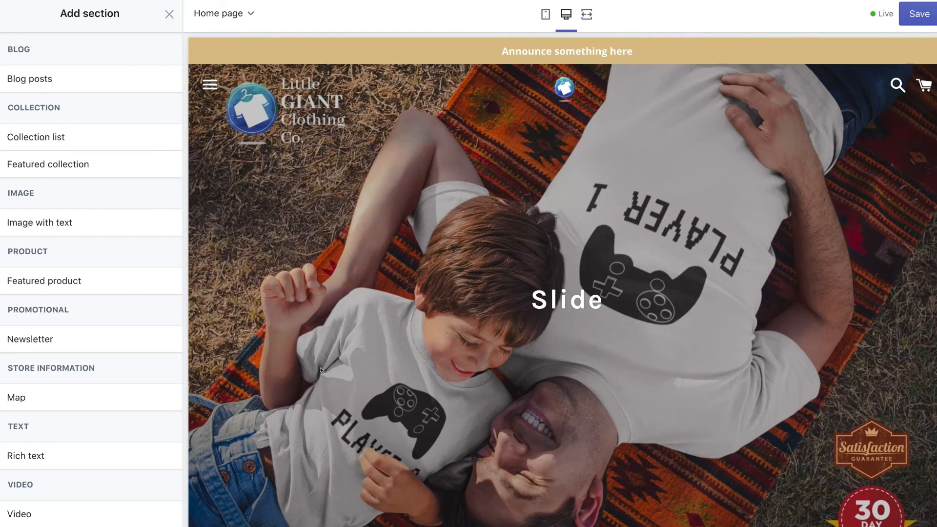
{"action": "scroll", "coordinate": [320, 370], "scroll_direction": "down", "scroll_amount": 3}
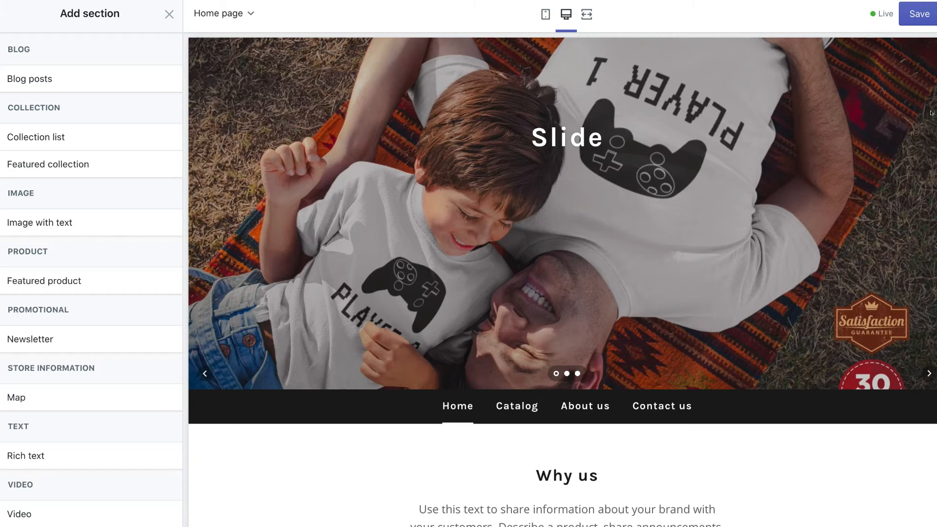
Step: Save the home page changes and switch the theme editor to the product pages template
{"action": "left_click", "coordinate": [919, 15]}
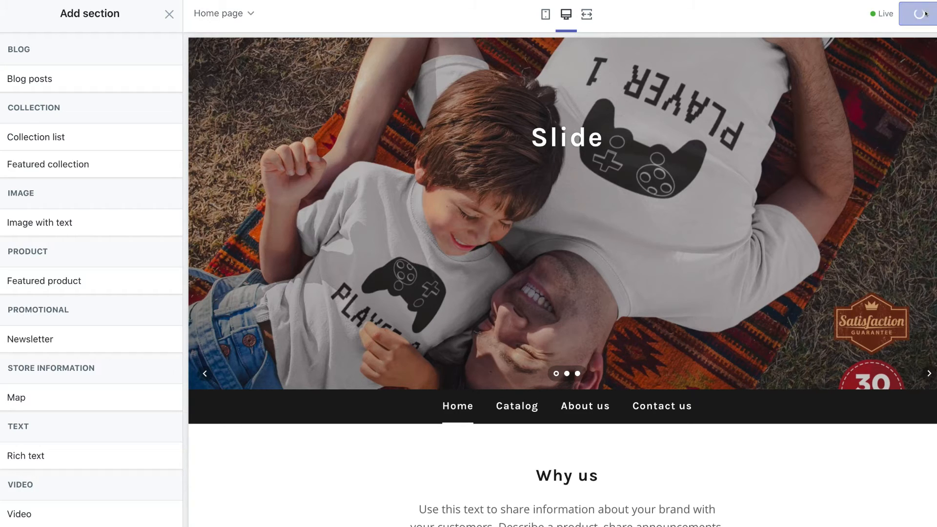
{"action": "left_click", "coordinate": [239, 14]}
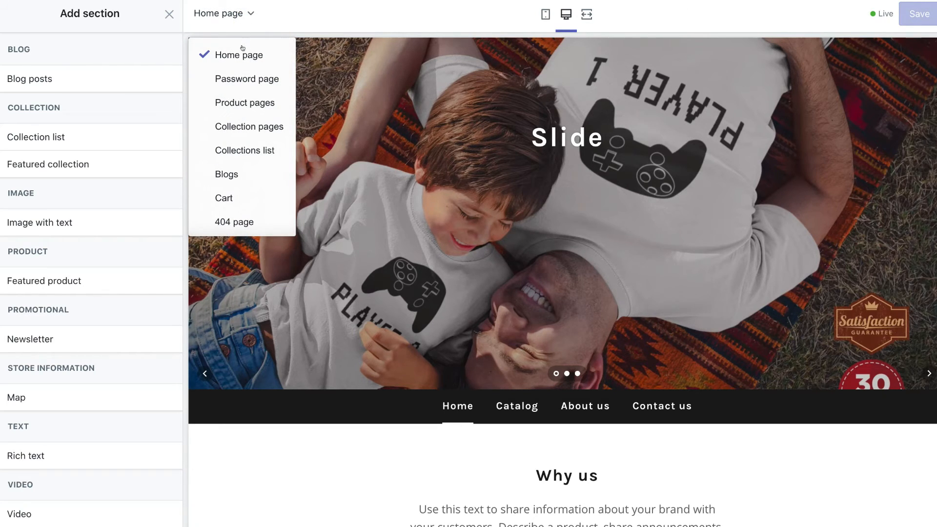
{"action": "left_click", "coordinate": [244, 103]}
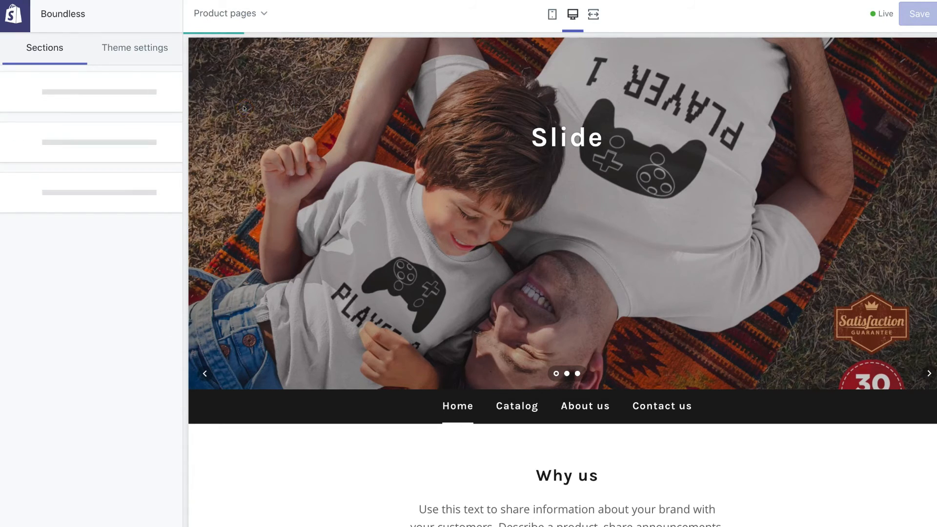
Step: Examine the images, purchase options and description of the product page in the desktop preview
{"action": "scroll", "coordinate": [492, 251], "scroll_direction": "down", "scroll_amount": 5}
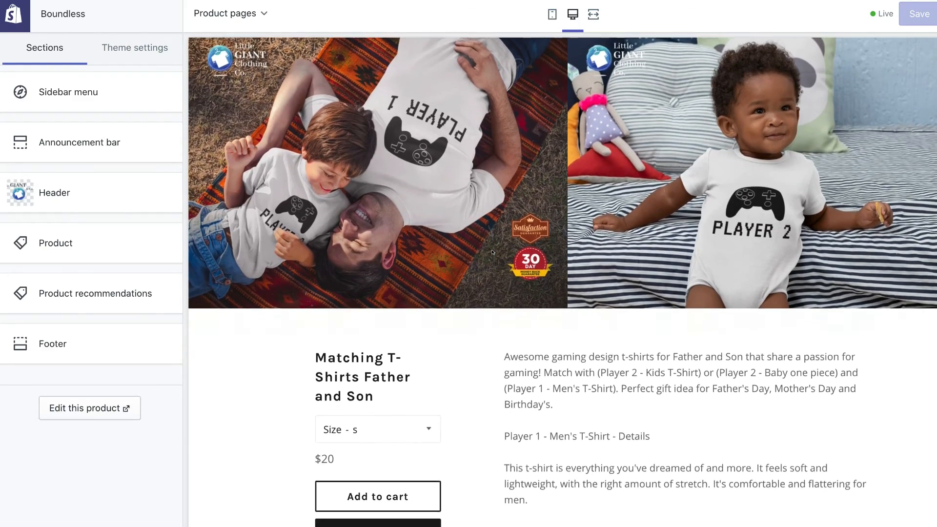
{"action": "scroll", "coordinate": [492, 252], "scroll_direction": "down", "scroll_amount": 10}
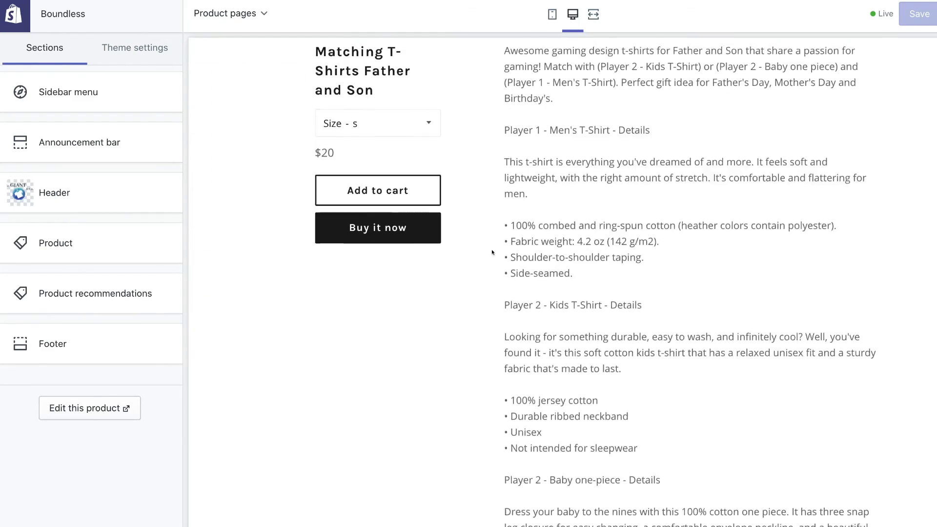
{"action": "scroll", "coordinate": [492, 251], "scroll_direction": "down", "scroll_amount": 8}
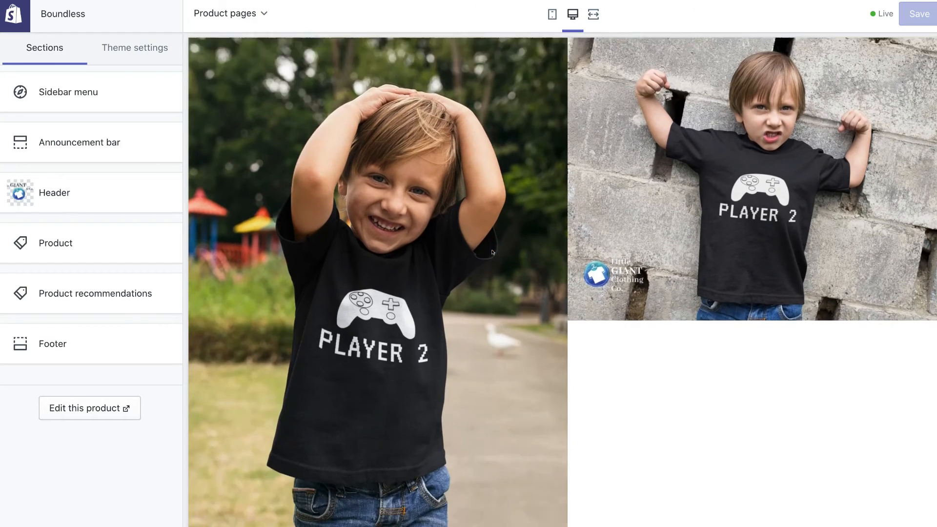
{"action": "scroll", "coordinate": [491, 251], "scroll_direction": "up", "scroll_amount": 10}
{"action": "scroll", "coordinate": [491, 252], "scroll_direction": "up", "scroll_amount": 11}
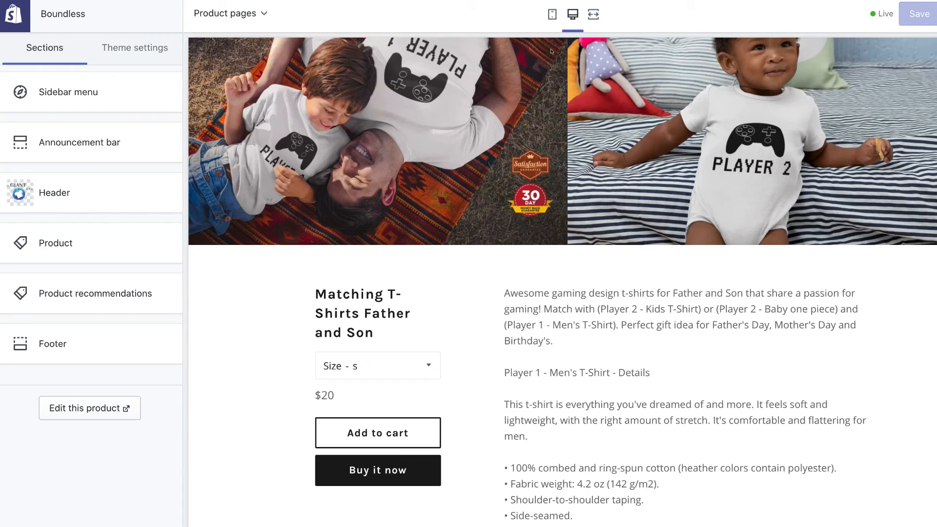
Step: Check the product page in the mobile preview and review it again in the desktop preview
{"action": "left_click", "coordinate": [552, 15]}
{"action": "scroll", "coordinate": [583, 188], "scroll_direction": "down", "scroll_amount": 15}
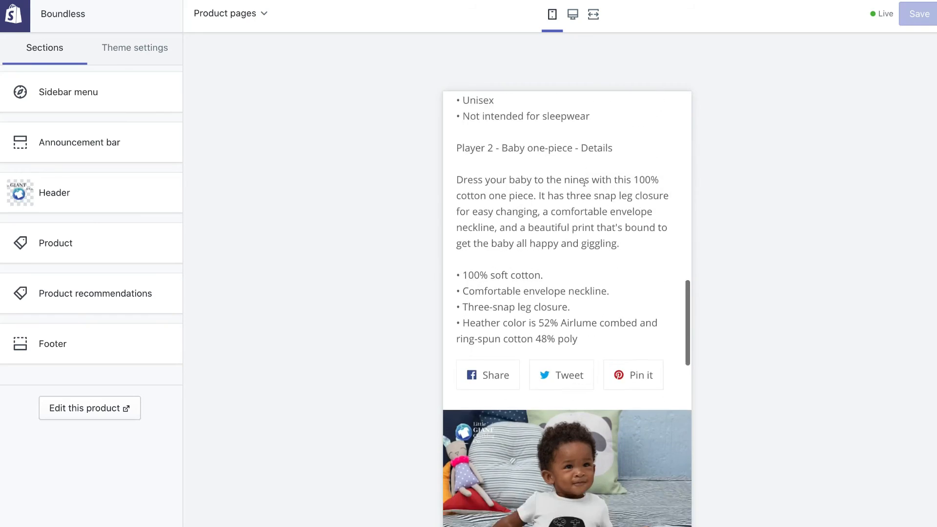
{"action": "scroll", "coordinate": [584, 184], "scroll_direction": "down", "scroll_amount": 15}
{"action": "scroll", "coordinate": [584, 187], "scroll_direction": "up", "scroll_amount": 14}
{"action": "scroll", "coordinate": [584, 187], "scroll_direction": "up", "scroll_amount": 12}
{"action": "left_click", "coordinate": [569, 15]}
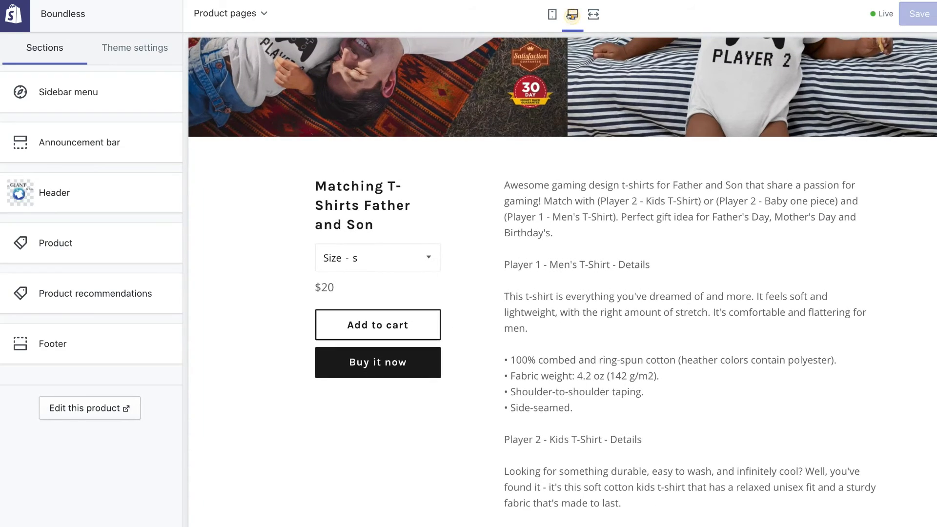
{"action": "scroll", "coordinate": [553, 195], "scroll_direction": "up", "scroll_amount": 5}
{"action": "scroll", "coordinate": [553, 194], "scroll_direction": "down", "scroll_amount": 5}
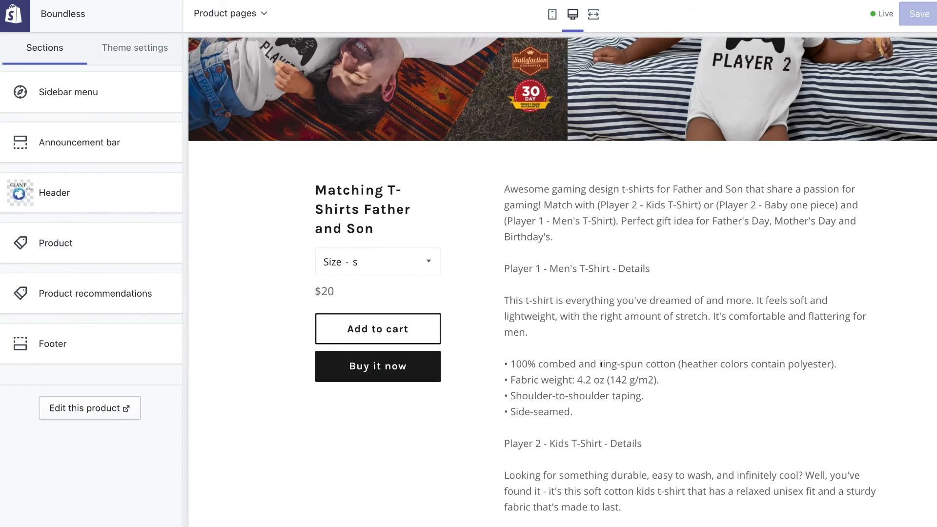
{"action": "scroll", "coordinate": [648, 351], "scroll_direction": "down", "scroll_amount": 5}
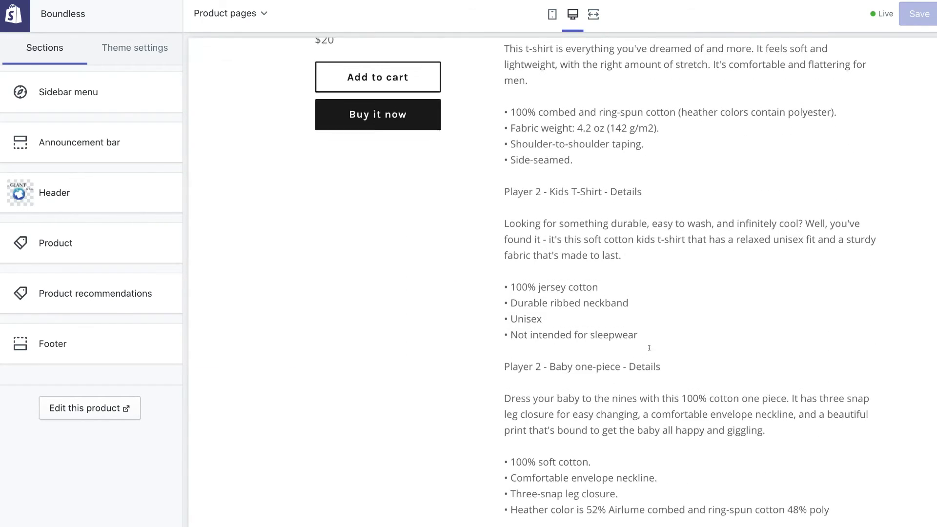
{"action": "scroll", "coordinate": [593, 341], "scroll_direction": "up", "scroll_amount": 10}
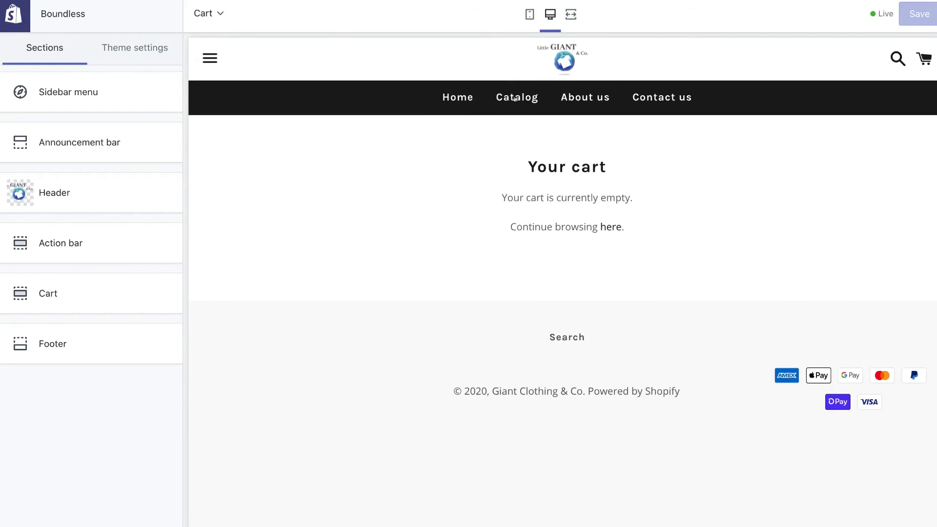
Step: View the store's About us and Contact us pages in the theme preview
{"action": "left_click", "coordinate": [563, 100]}
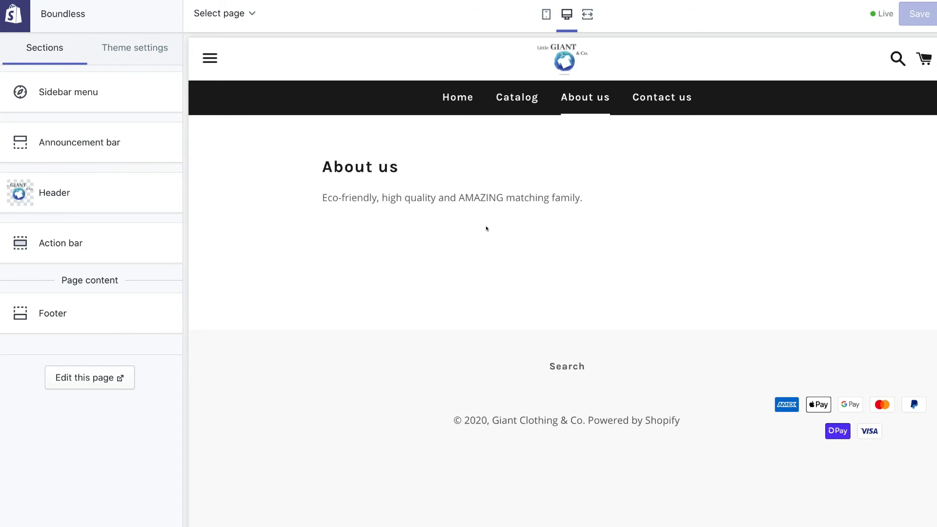
{"action": "left_click", "coordinate": [662, 99]}
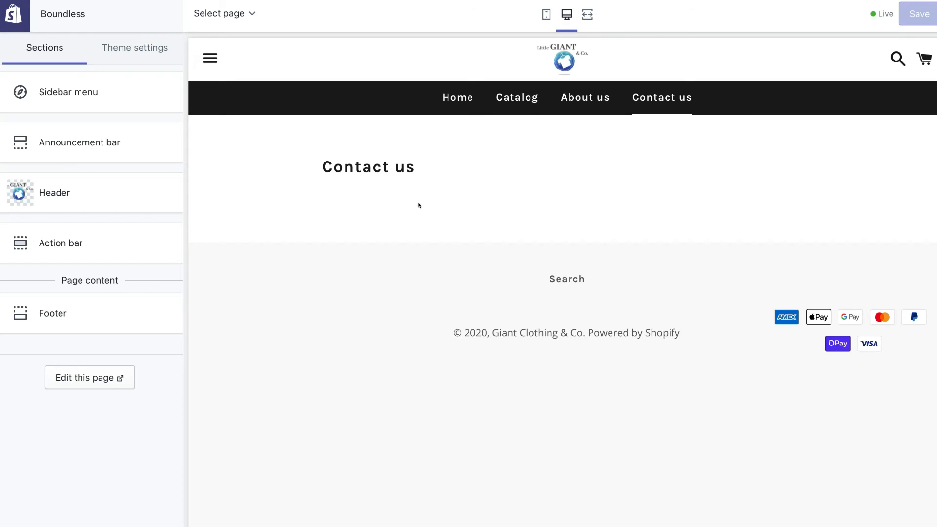
Step: Review the home page from top to bottom in the theme editor's desktop preview and return to the store admin
{"action": "left_click", "coordinate": [219, 22]}
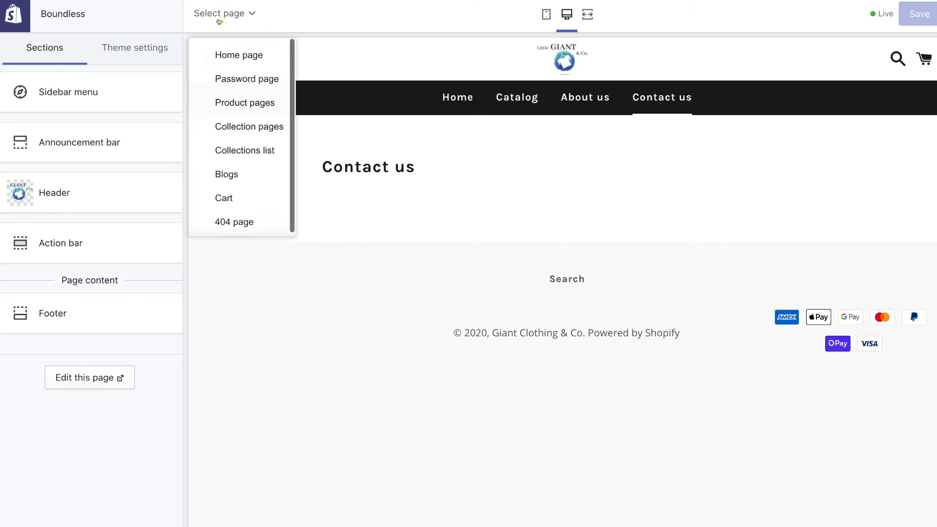
{"action": "left_click", "coordinate": [229, 52]}
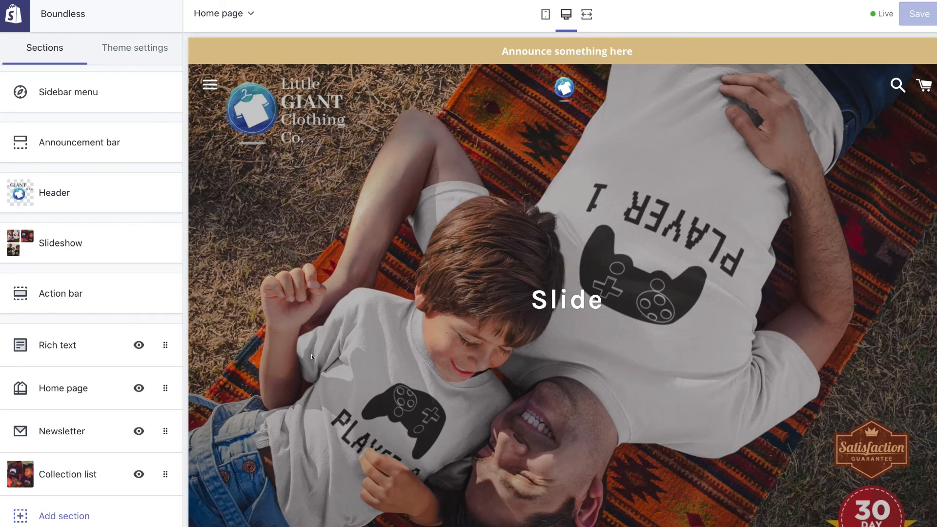
{"action": "scroll", "coordinate": [312, 356], "scroll_direction": "down", "scroll_amount": 10}
{"action": "scroll", "coordinate": [311, 356], "scroll_direction": "up", "scroll_amount": 3}
{"action": "scroll", "coordinate": [312, 356], "scroll_direction": "up", "scroll_amount": 7}
{"action": "left_click", "coordinate": [11, 16]}
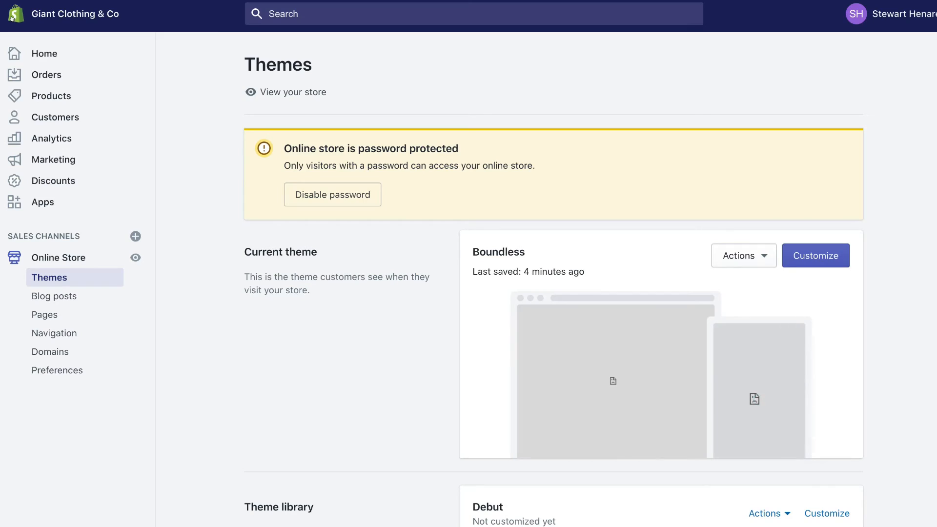
Step: View the recommended apps for clothing stores and visit the Shopify App Store's app search
{"action": "left_click", "coordinate": [65, 201]}
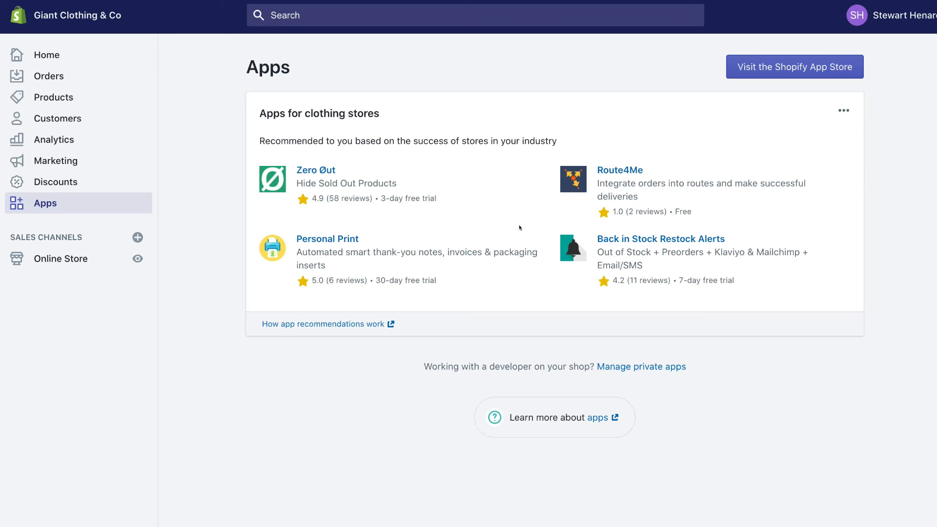
{"action": "left_click", "coordinate": [780, 77]}
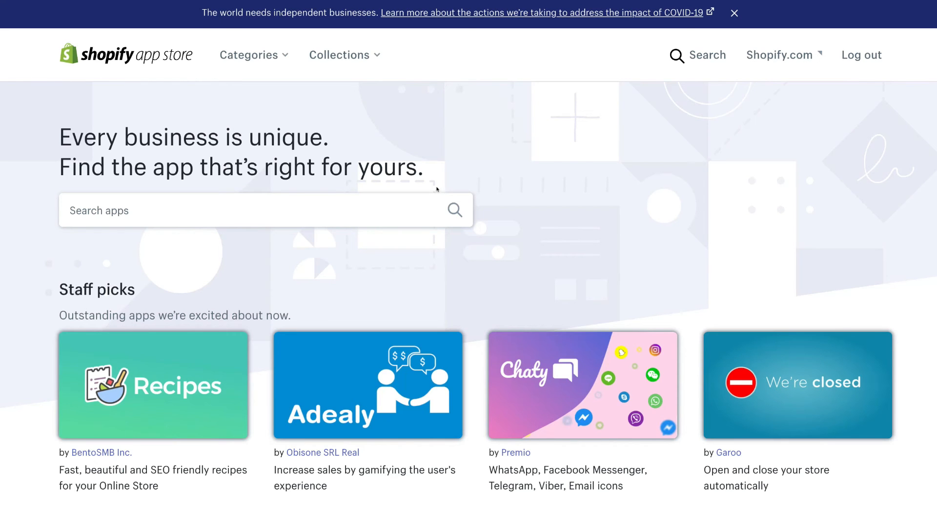
{"action": "left_click", "coordinate": [342, 207]}
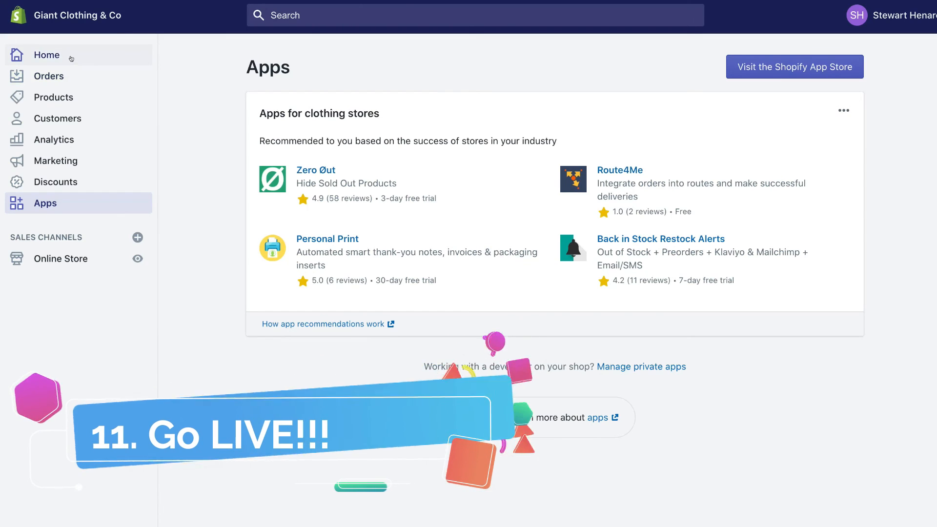
Step: Open the store's plan selection from the admin home and compare the Basic Shopify, Shopify and Advanced Shopify plans
{"action": "left_click", "coordinate": [71, 58]}
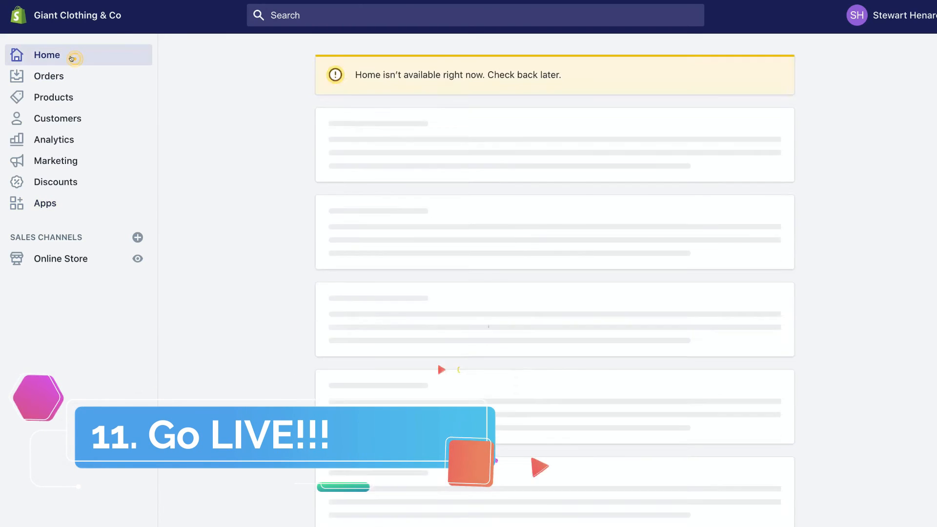
{"action": "left_click", "coordinate": [762, 81]}
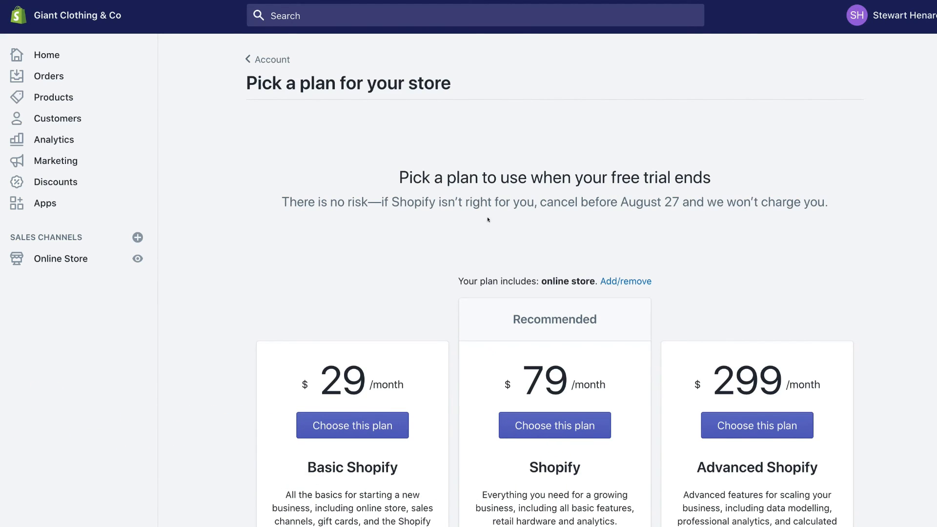
{"action": "scroll", "coordinate": [446, 243], "scroll_direction": "down", "scroll_amount": 5}
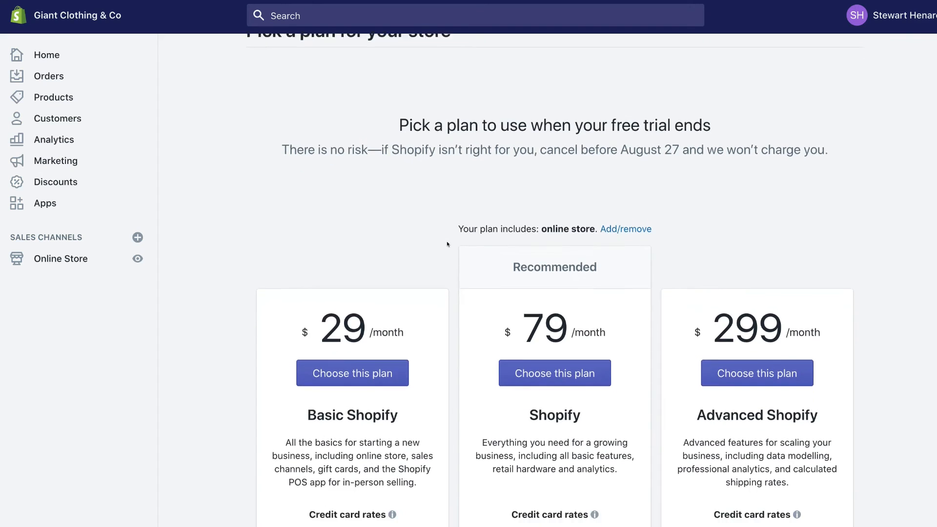
{"action": "scroll", "coordinate": [446, 244], "scroll_direction": "up", "scroll_amount": 5}
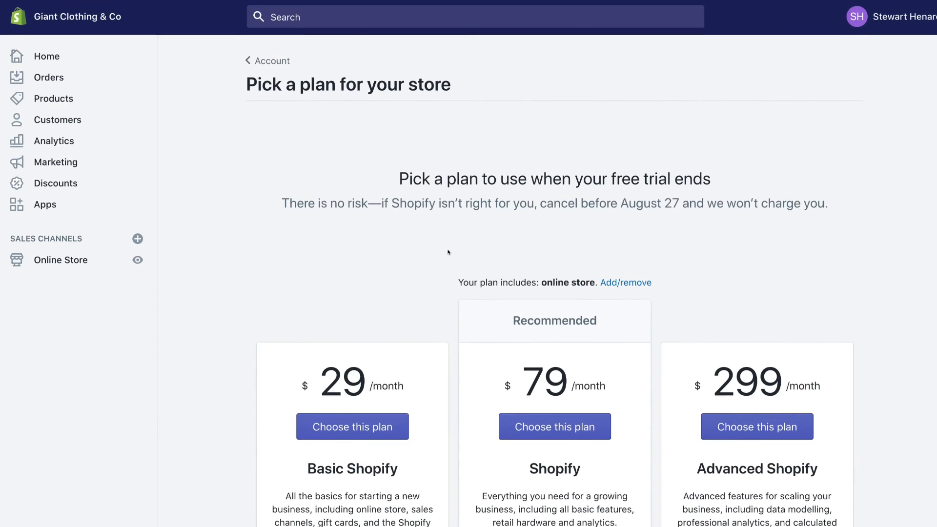
{"action": "scroll", "coordinate": [448, 251], "scroll_direction": "down", "scroll_amount": 6}
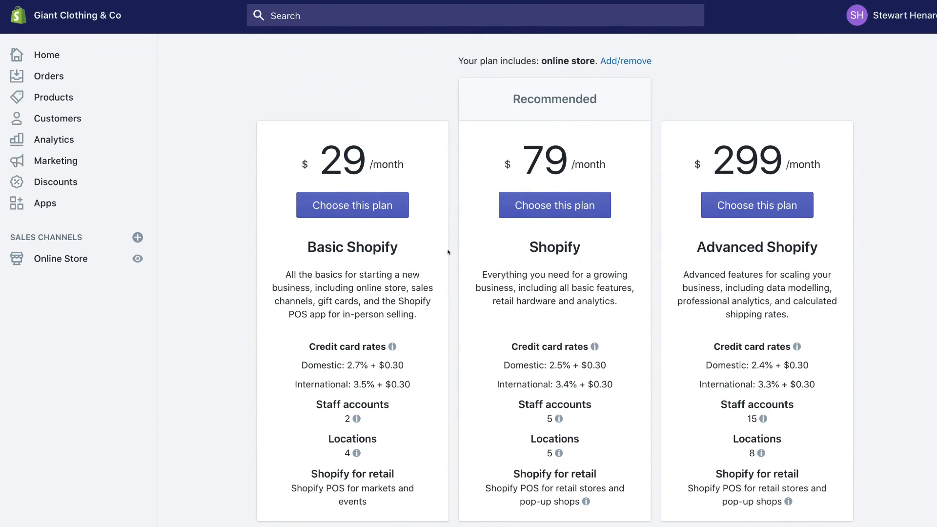
{"action": "scroll", "coordinate": [447, 252], "scroll_direction": "down", "scroll_amount": 1}
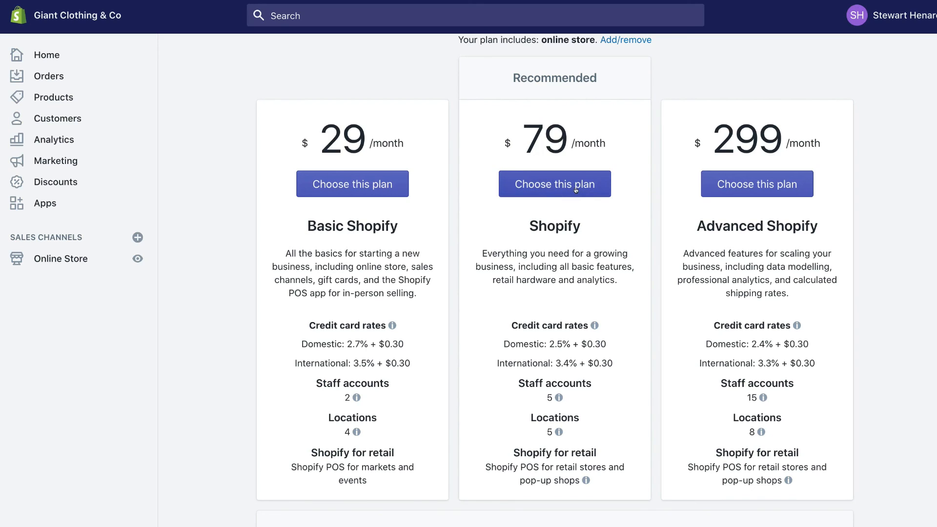
Step: Choose the Basic Shopify plan billed at $29.00 USD every 30 days and start adding a credit card as payment method
{"action": "left_click", "coordinate": [387, 190]}
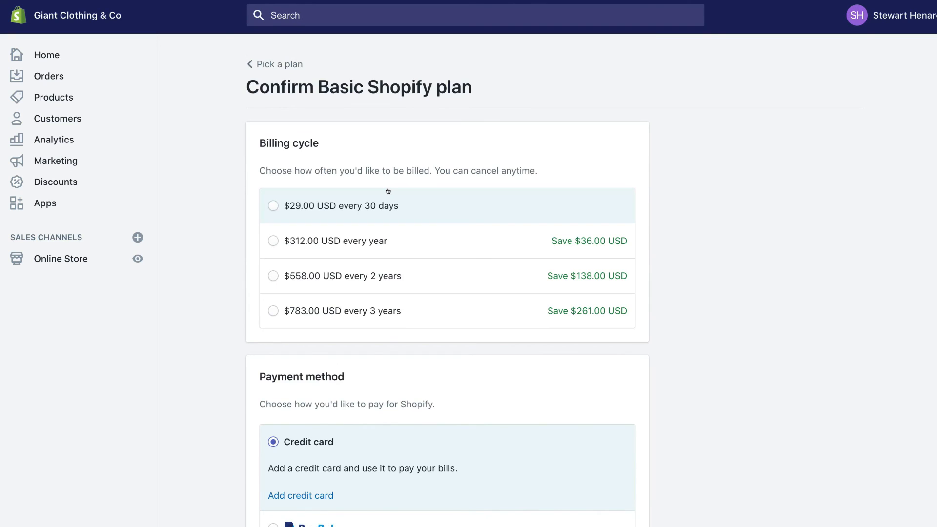
{"action": "left_click", "coordinate": [276, 204]}
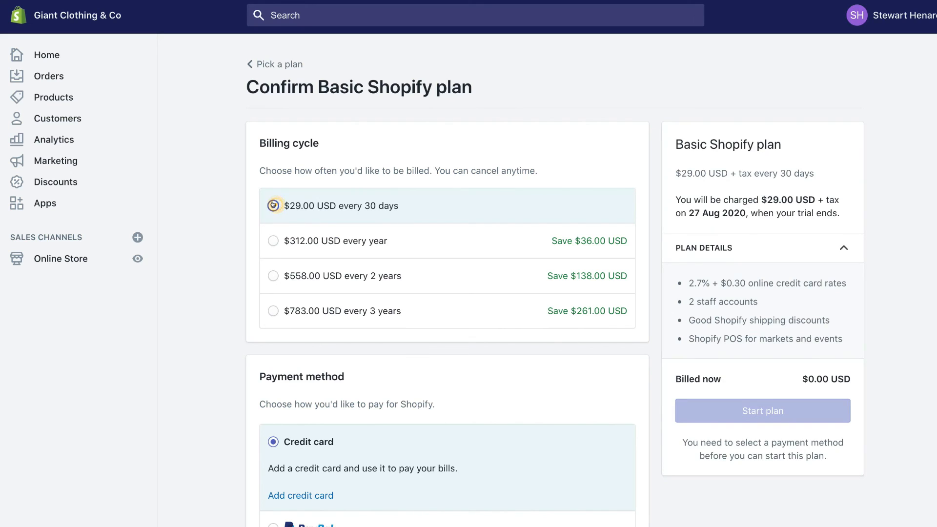
{"action": "scroll", "coordinate": [337, 336], "scroll_direction": "down", "scroll_amount": 3}
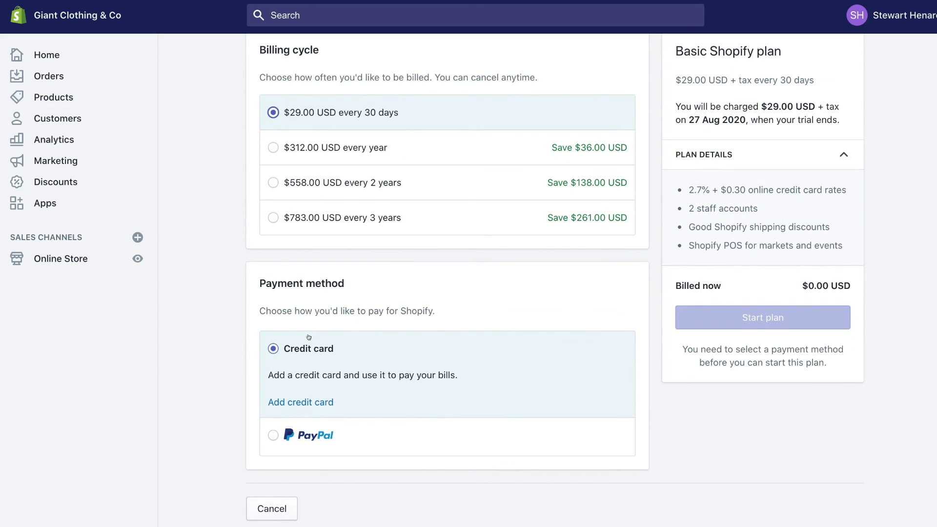
{"action": "scroll", "coordinate": [298, 408], "scroll_direction": "up", "scroll_amount": 1}
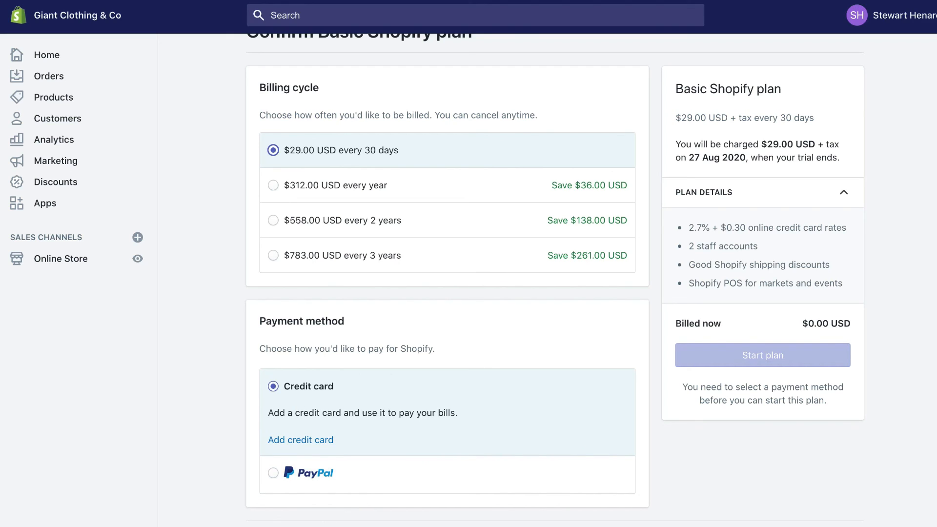
{"action": "left_click", "coordinate": [309, 439]}
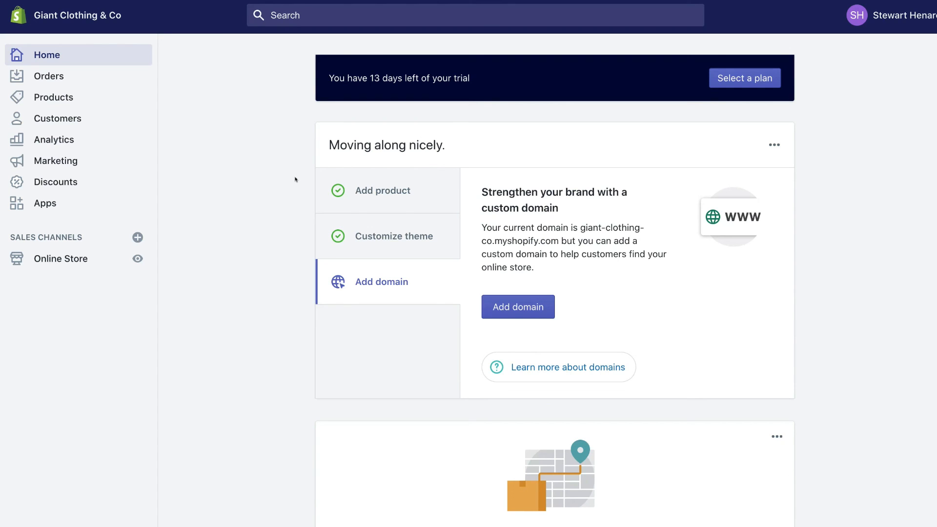
Step: Open the online store's password protection settings through the option for disabling the store password
{"action": "left_click", "coordinate": [82, 259]}
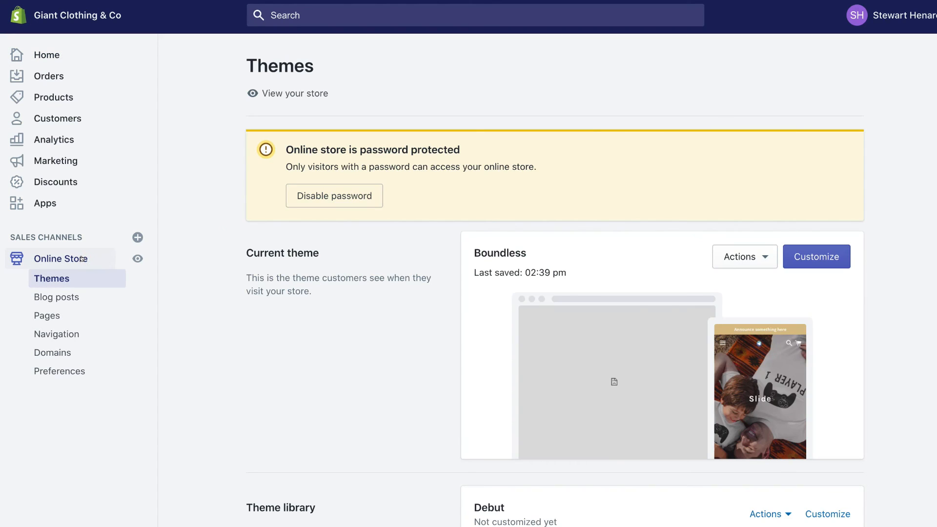
{"action": "left_click", "coordinate": [369, 195]}
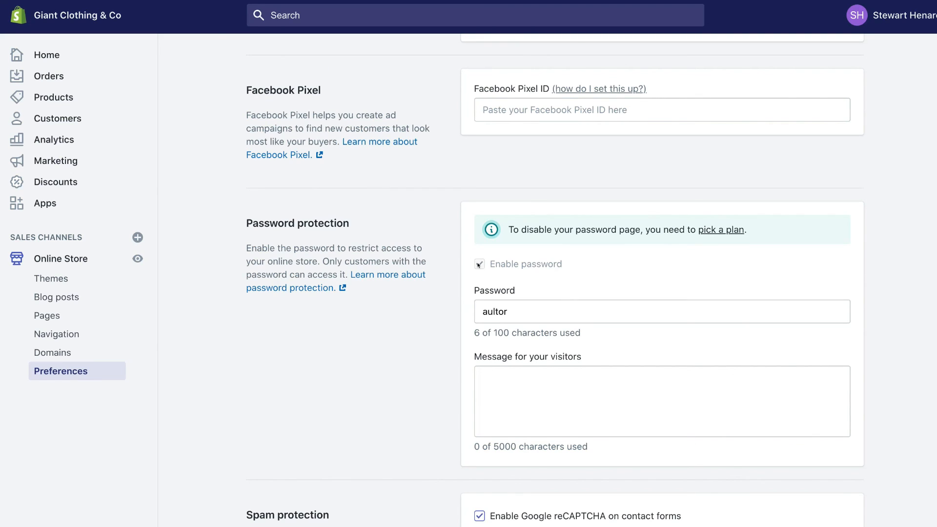